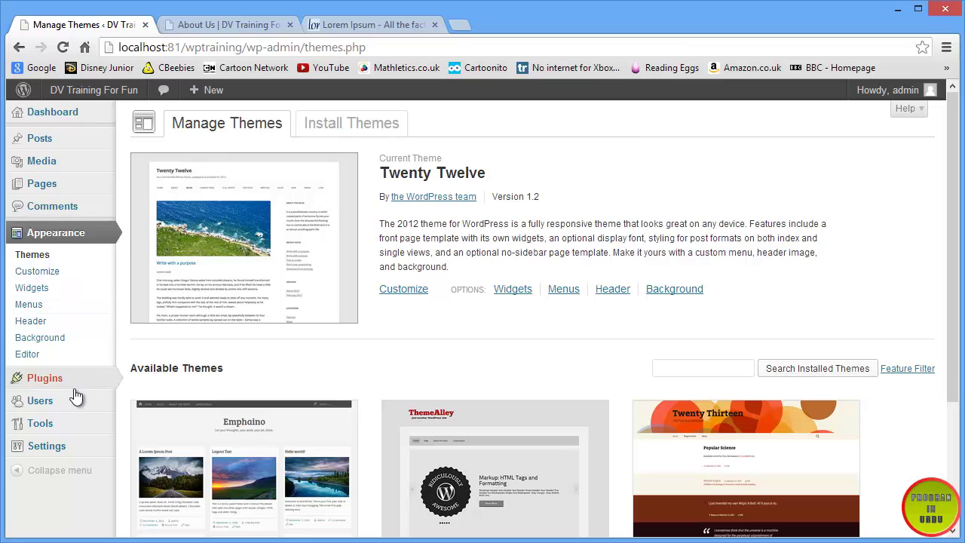
- Go to the About Us tab and open the site's Site Blog page
{"action": "mouse_move", "coordinate": [48, 446]}
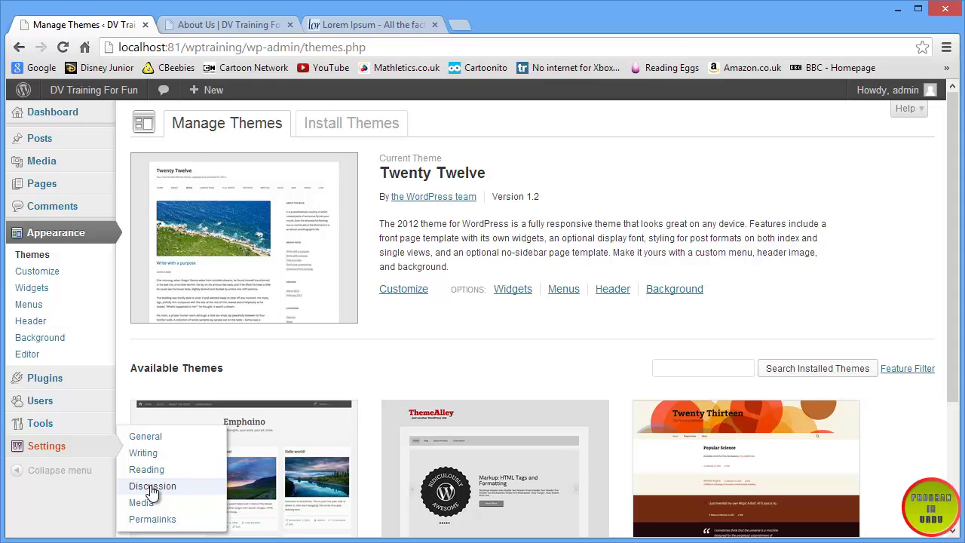
{"action": "left_click", "coordinate": [222, 25]}
{"action": "scroll", "coordinate": [332, 190], "scroll_direction": "down", "scroll_amount": 5}
{"action": "scroll", "coordinate": [327, 189], "scroll_direction": "up", "scroll_amount": 5}
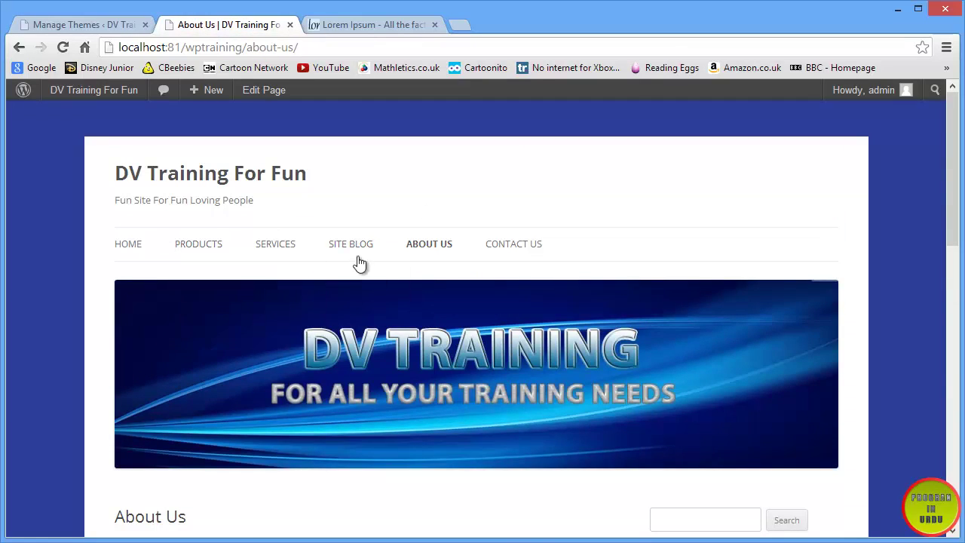
{"action": "left_click", "coordinate": [358, 244]}
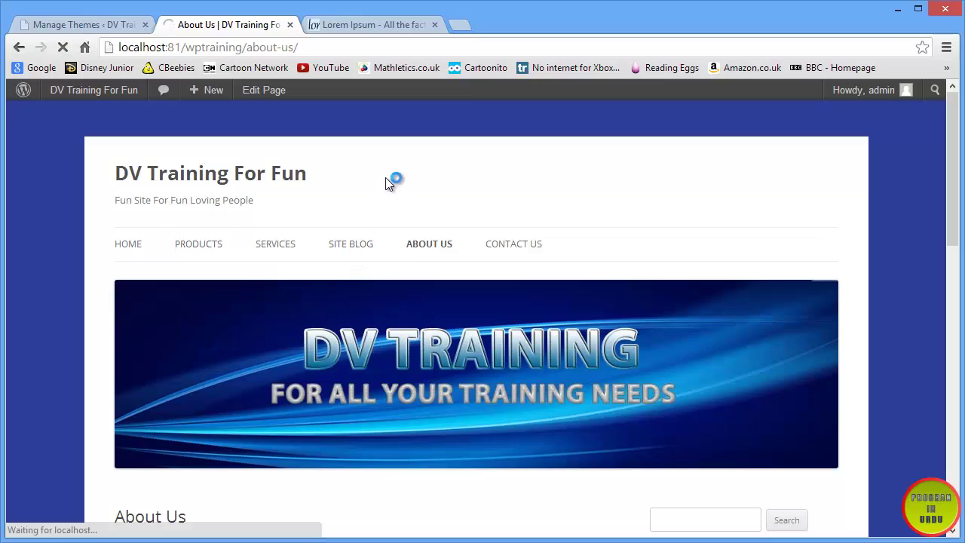
{"action": "scroll", "coordinate": [385, 181], "scroll_direction": "down", "scroll_amount": 6}
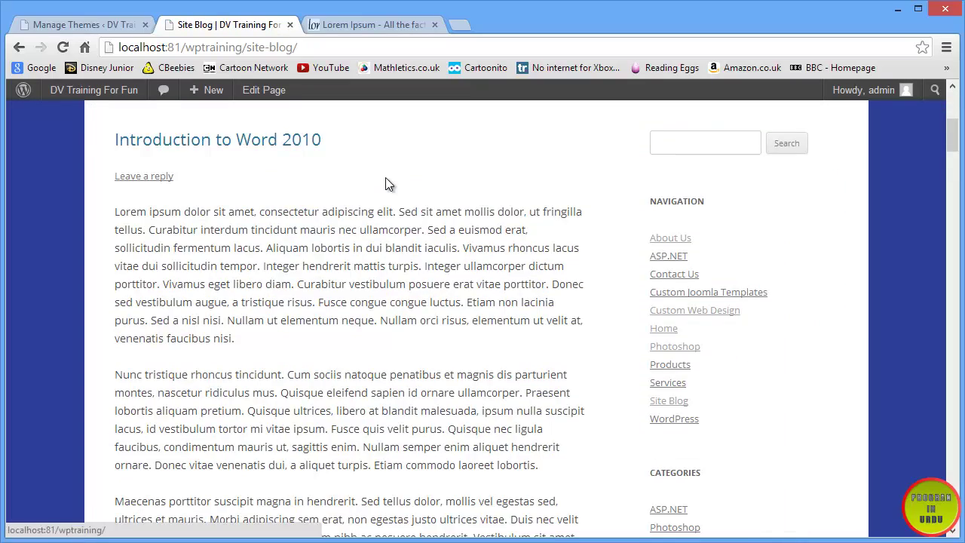
{"action": "scroll", "coordinate": [385, 179], "scroll_direction": "up", "scroll_amount": 2}
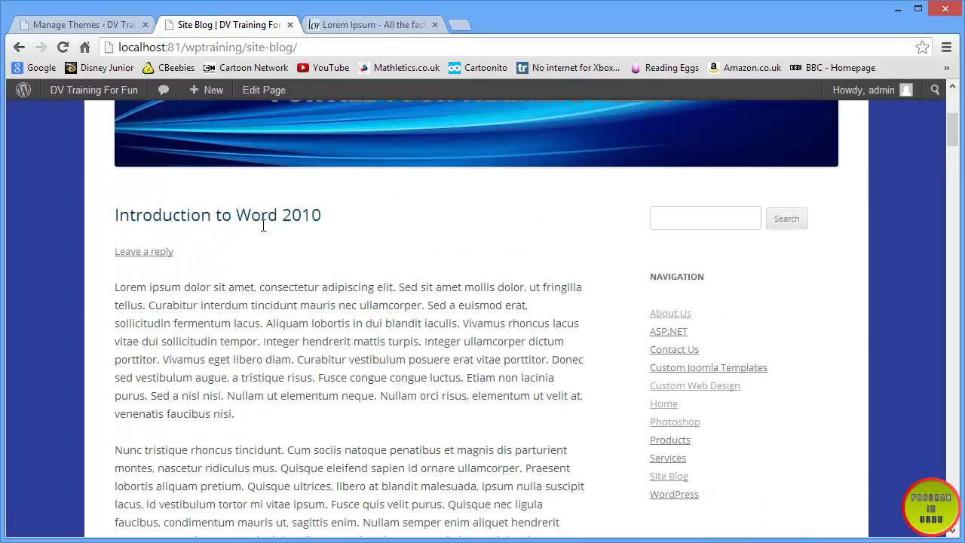
{"action": "scroll", "coordinate": [263, 231], "scroll_direction": "down", "scroll_amount": 19}
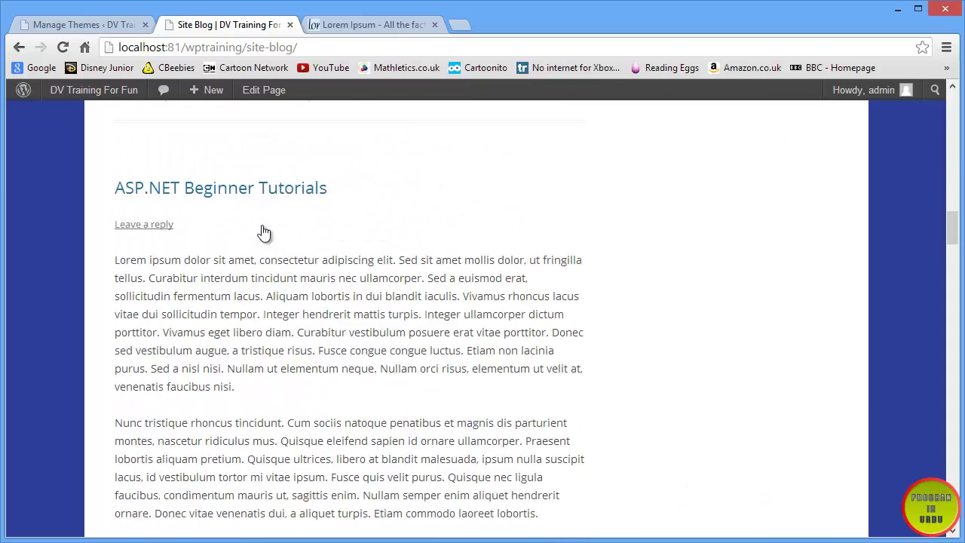
{"action": "scroll", "coordinate": [301, 211], "scroll_direction": "up", "scroll_amount": 8}
- Open the HTML5 Tutorial post, read its 'Very nice' comment, then return to the themes tab
{"action": "left_click", "coordinate": [173, 277]}
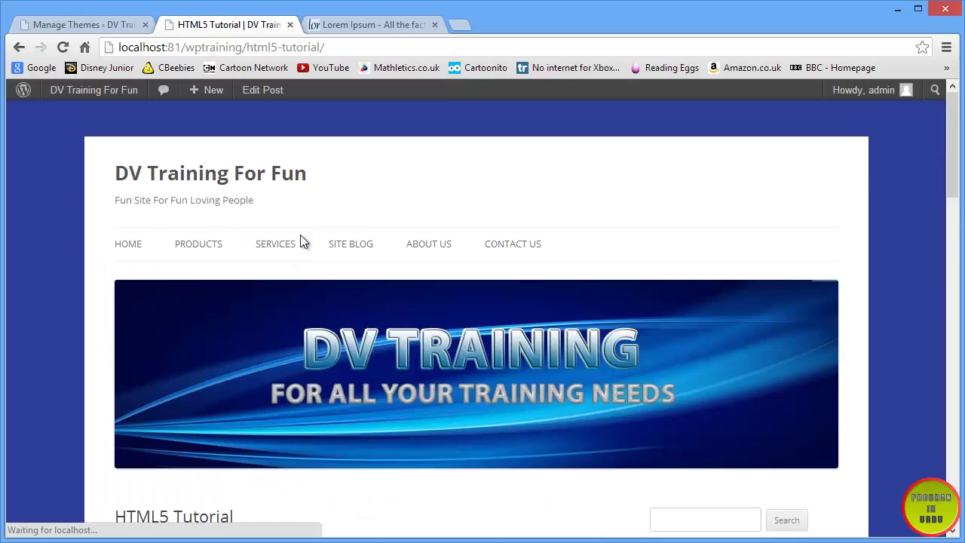
{"action": "scroll", "coordinate": [300, 239], "scroll_direction": "down", "scroll_amount": 15}
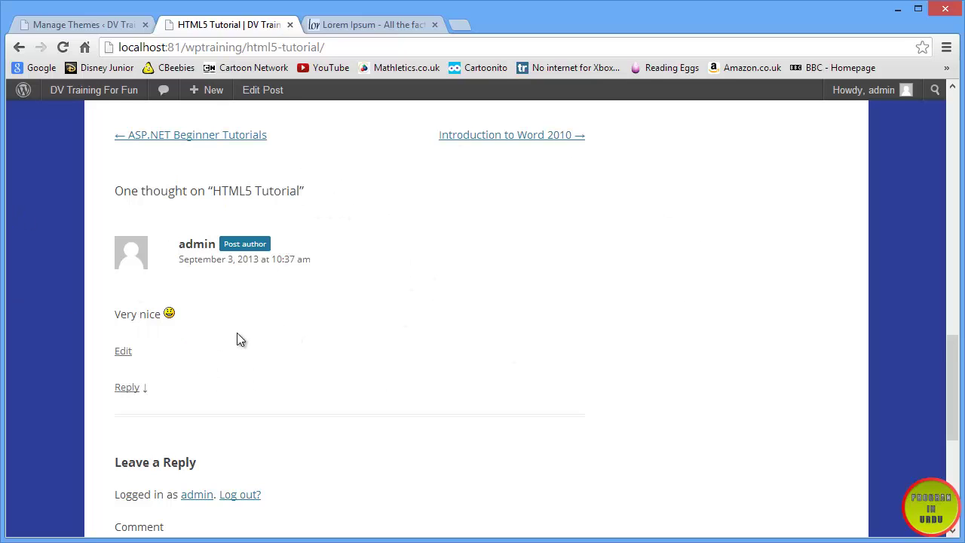
{"action": "scroll", "coordinate": [237, 338], "scroll_direction": "down", "scroll_amount": 2}
{"action": "scroll", "coordinate": [242, 339], "scroll_direction": "up", "scroll_amount": 2}
{"action": "left_click", "coordinate": [121, 29]}
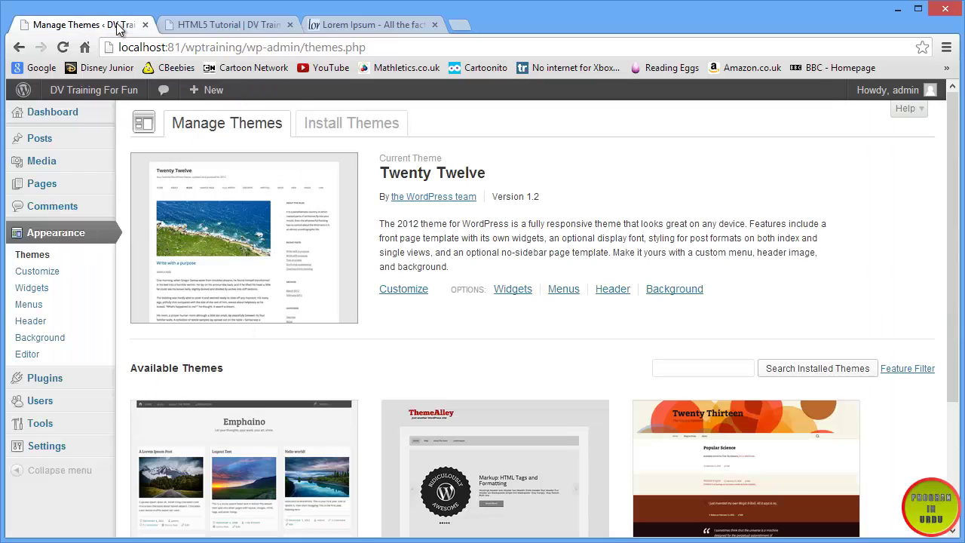
- Open Comments and inspect the 'Very nice' comment's text, author and IP address
{"action": "left_click", "coordinate": [65, 206]}
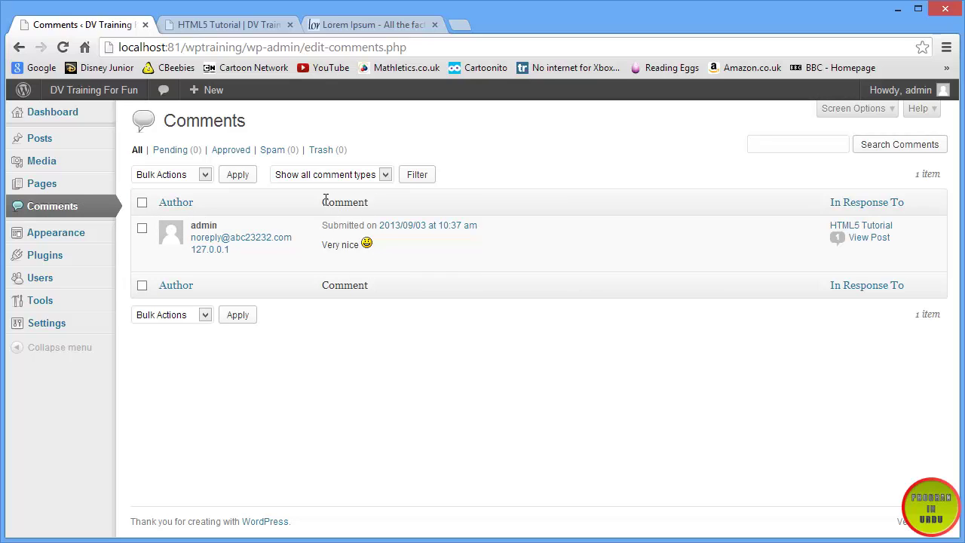
{"action": "left_click_drag", "start_coordinate": [376, 240], "coordinate": [321, 240]}
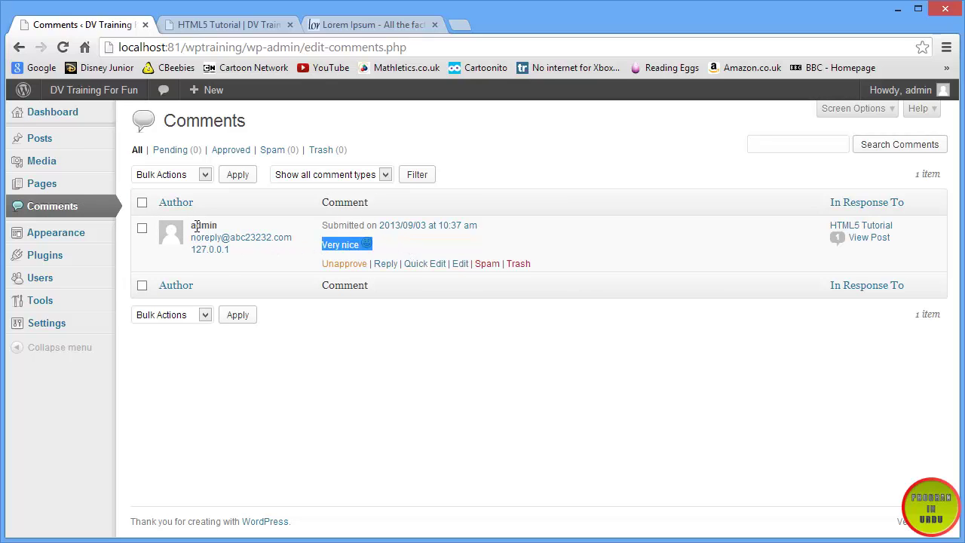
{"action": "left_click_drag", "start_coordinate": [191, 228], "coordinate": [215, 226]}
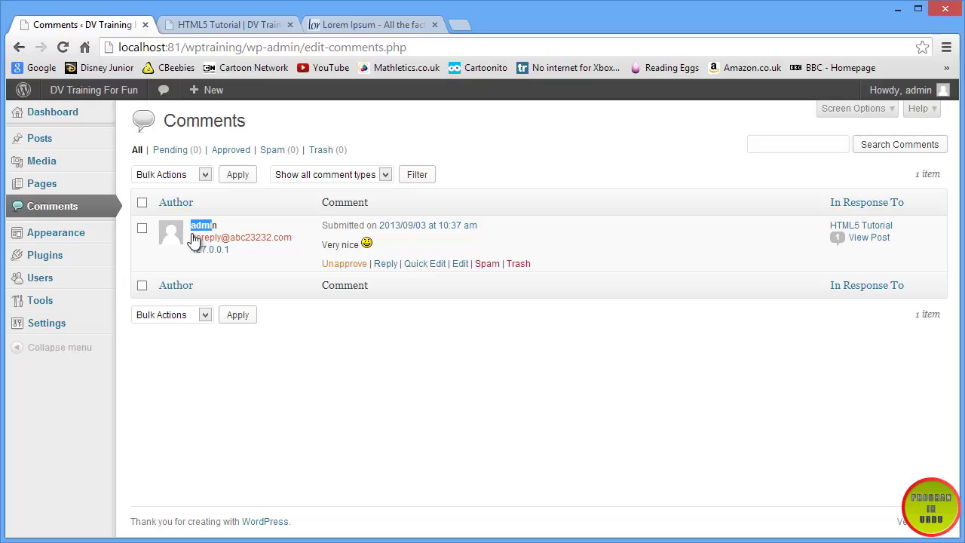
{"action": "left_click_drag", "start_coordinate": [230, 250], "coordinate": [191, 251]}
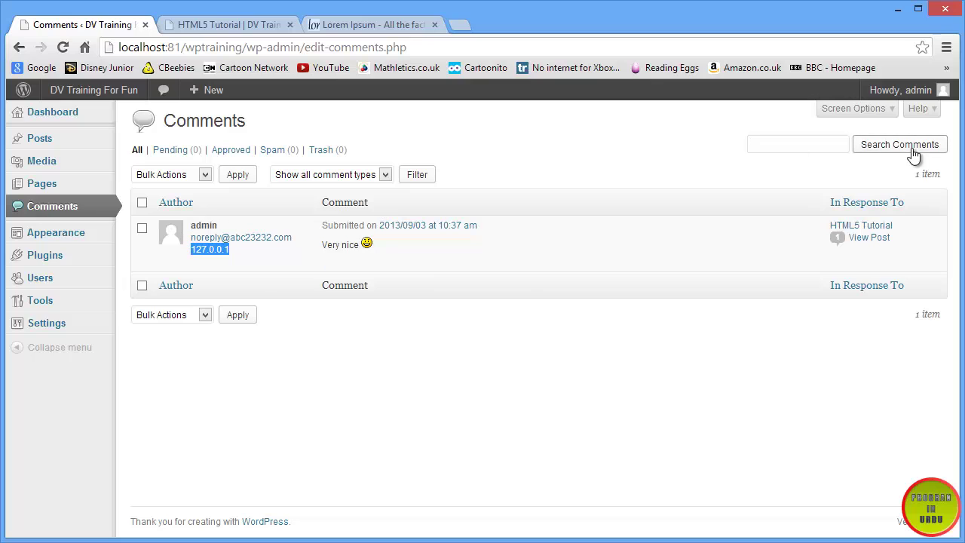
{"action": "left_click", "coordinate": [909, 222]}
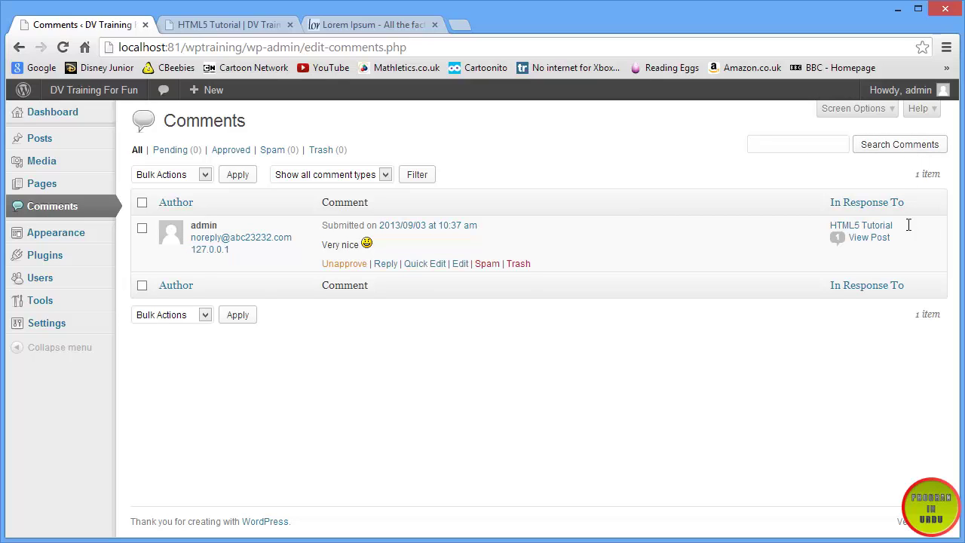
{"action": "triple_click", "coordinate": [897, 224]}
{"action": "left_click", "coordinate": [897, 224]}
{"action": "mouse_move", "coordinate": [391, 233]}
- Start a reply to the 'Very nice' comment reading 'Thanks for sharing your thoughts'
{"action": "left_click", "coordinate": [386, 264]}
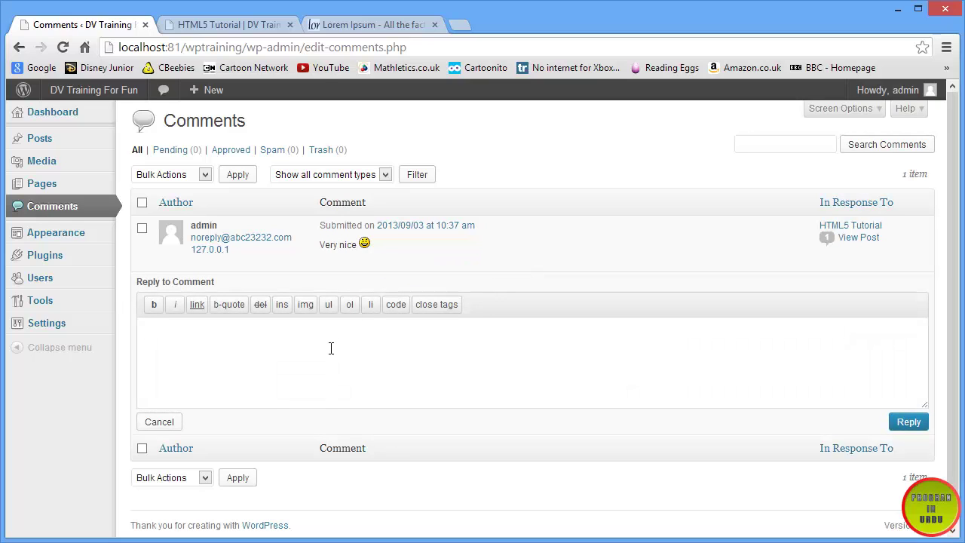
{"action": "type", "text": "THanks"}
{"action": "key", "text": "BackSpace"}
{"action": "key", "text": "BackSpace"}
{"action": "key", "text": "BackSpace"}
{"action": "type", "text": "hanks for sharing your though"}
- Try bold and italic tags on the reply, then clear it and re-paste the plain sentence
{"action": "left_click_drag", "start_coordinate": [314, 331], "coordinate": [119, 334]}
{"action": "left_click", "coordinate": [154, 304]}
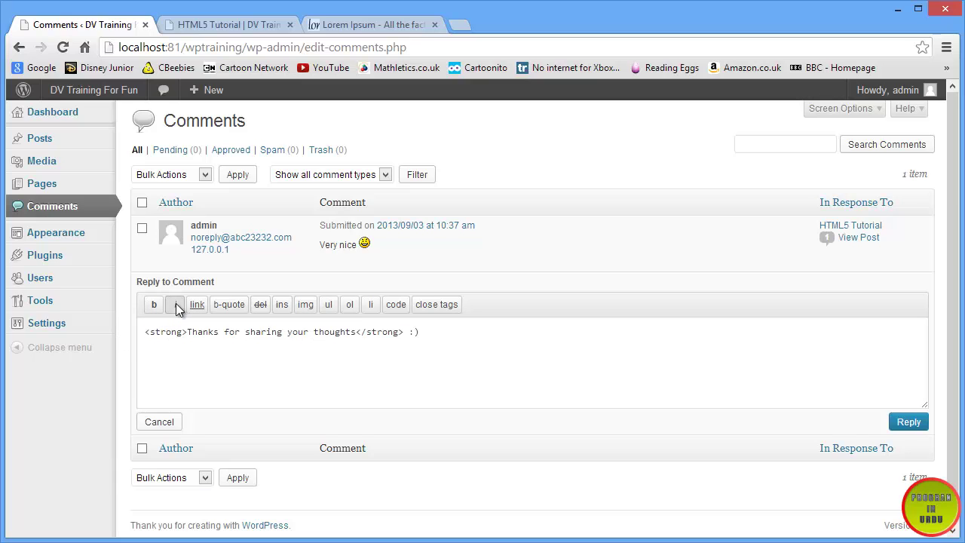
{"action": "left_click", "coordinate": [174, 305]}
{"action": "key", "text": "ctrl+a"}
{"action": "key", "text": "Delete"}
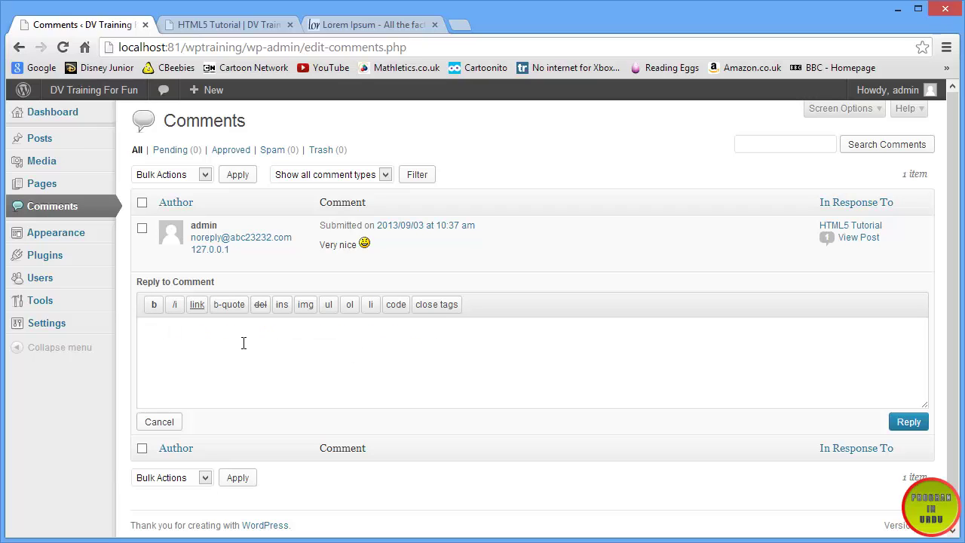
{"action": "type", "text": "Thanks for sharing your thoughts :)"}
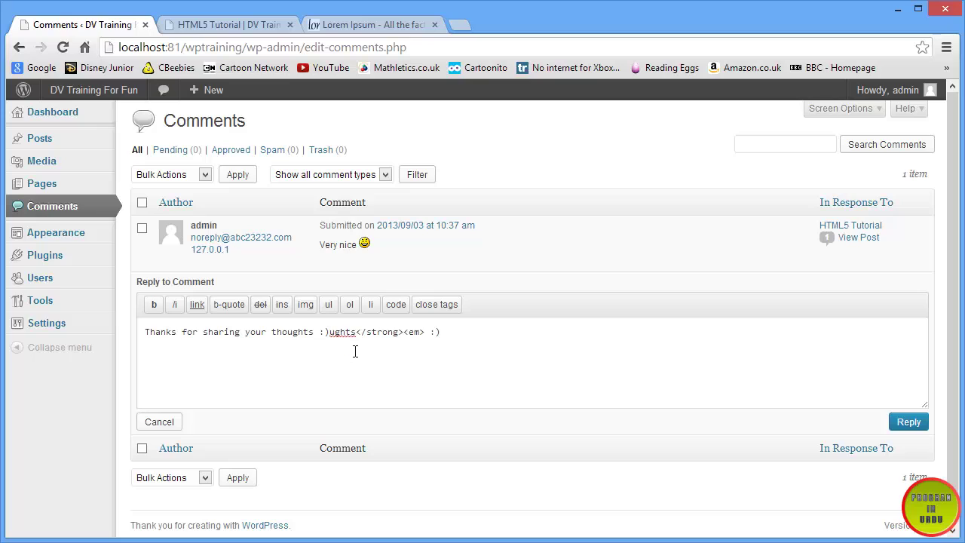
{"action": "left_click_drag", "start_coordinate": [443, 332], "coordinate": [160, 332]}
{"action": "key", "text": "BackSpace"}
{"action": "left_click", "coordinate": [304, 332]}
- Wrap the reply sentence in bold tags and submit the reply
{"action": "left_click_drag", "start_coordinate": [318, 332], "coordinate": [143, 332]}
{"action": "left_click", "coordinate": [155, 305]}
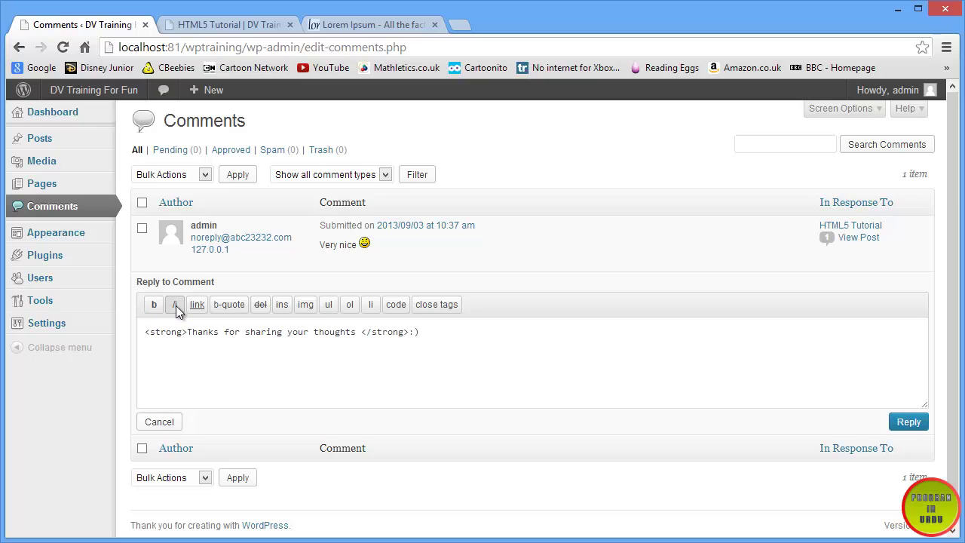
{"action": "left_click", "coordinate": [176, 306]}
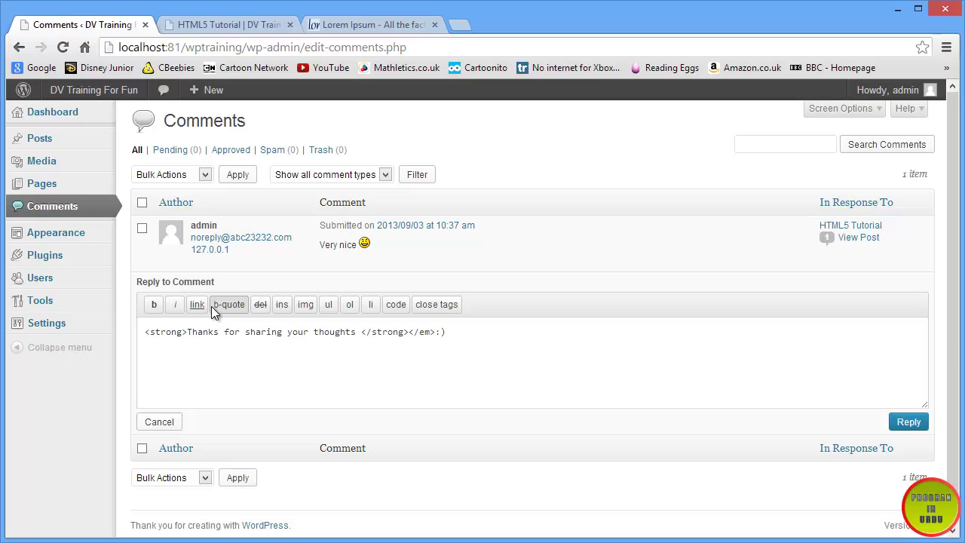
{"action": "left_click", "coordinate": [197, 306]}
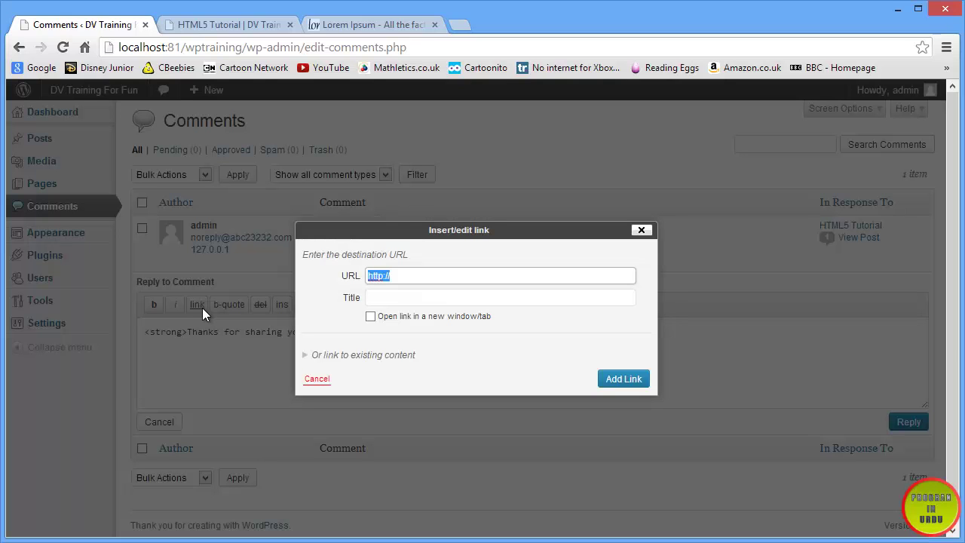
{"action": "left_click", "coordinate": [640, 231]}
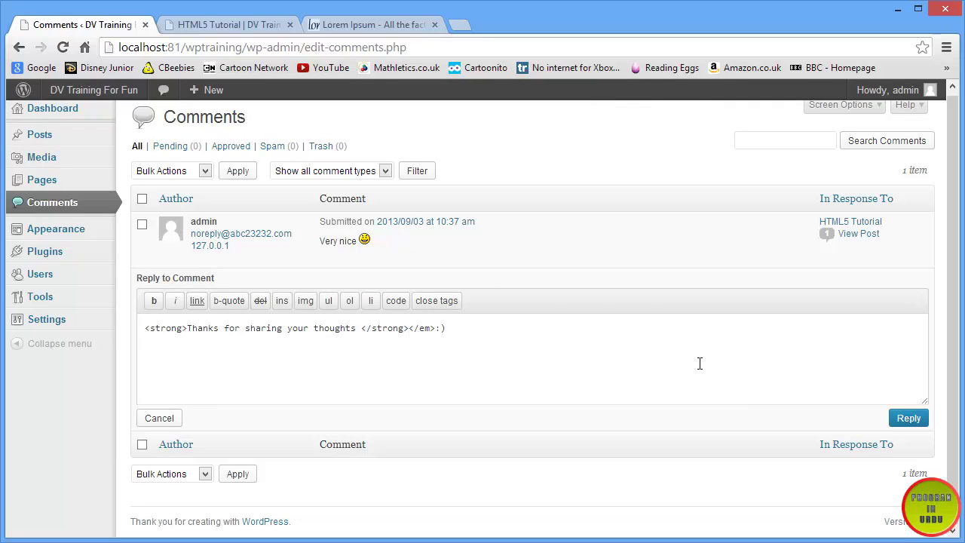
{"action": "left_click", "coordinate": [918, 421]}
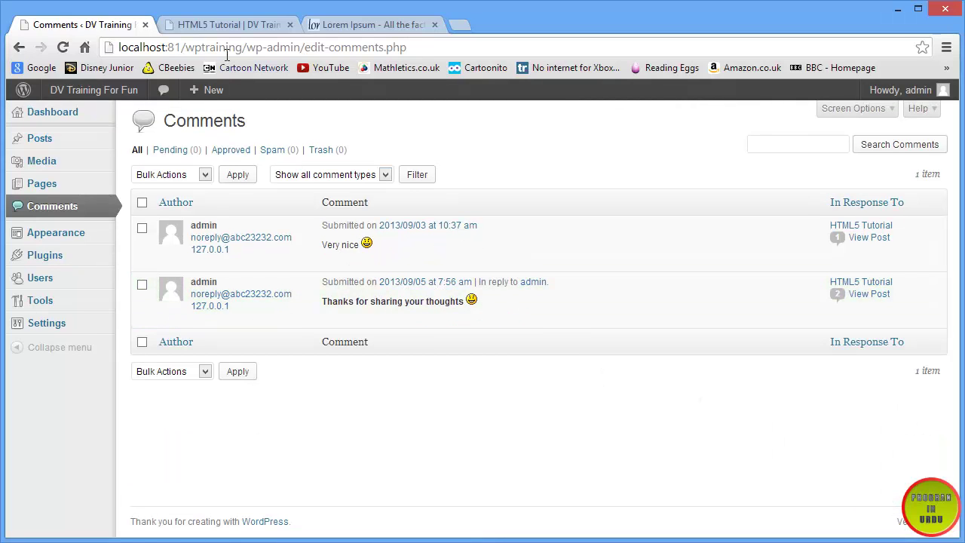
{"action": "left_click", "coordinate": [209, 31]}
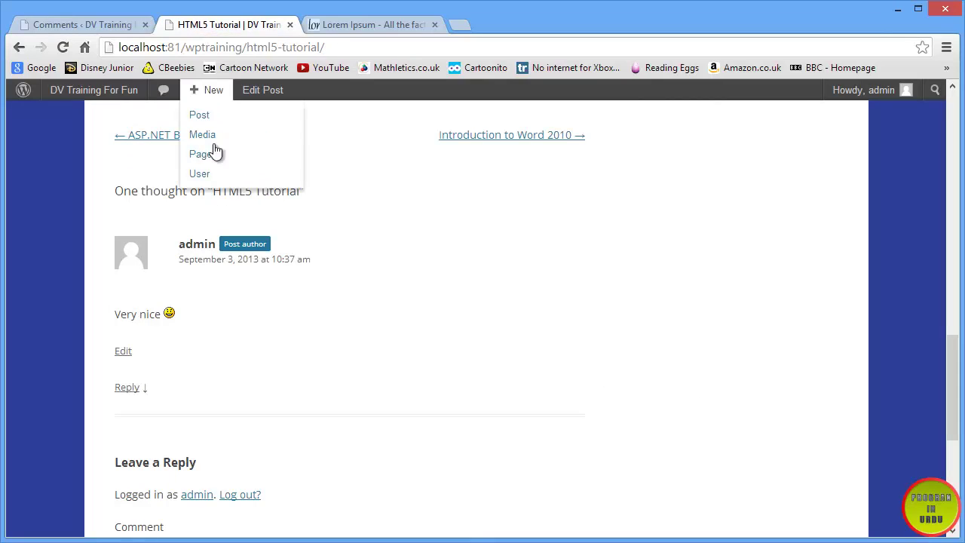
{"action": "left_click", "coordinate": [64, 47]}
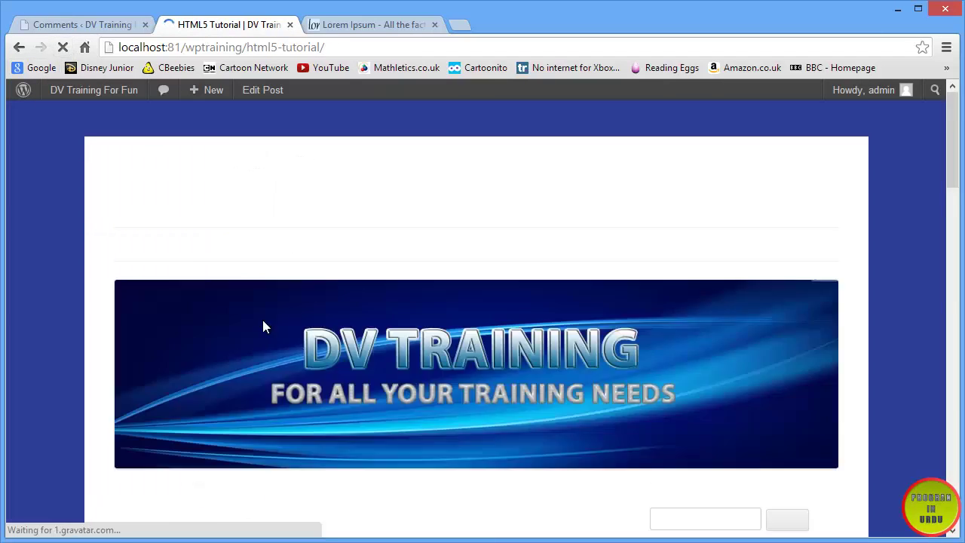
{"action": "scroll", "coordinate": [226, 328], "scroll_direction": "down", "scroll_amount": 2}
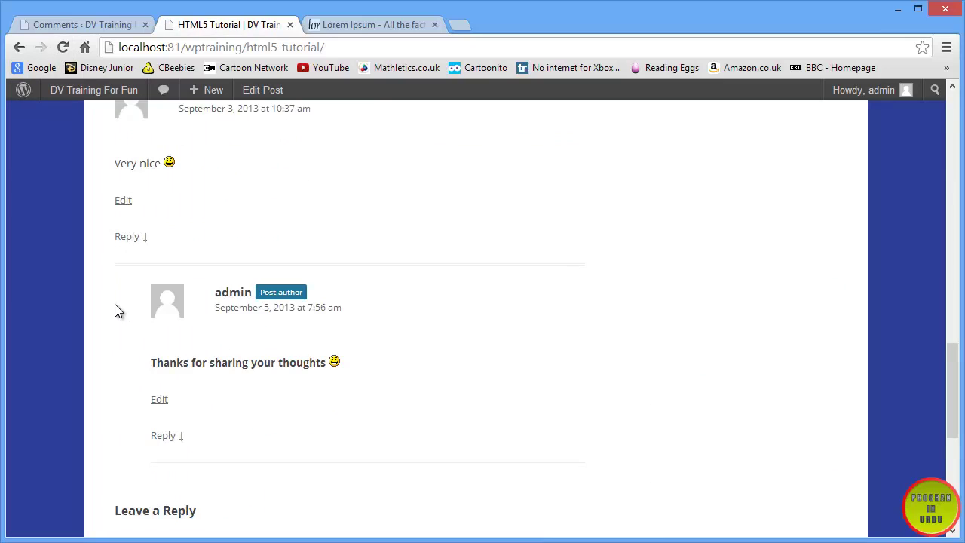
{"action": "scroll", "coordinate": [120, 249], "scroll_direction": "up", "scroll_amount": 1}
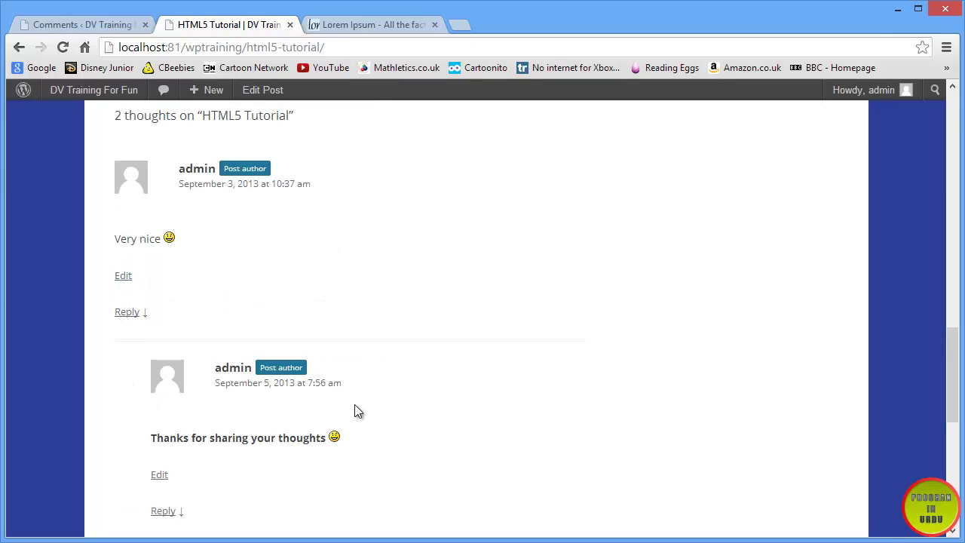
{"action": "left_click", "coordinate": [72, 23]}
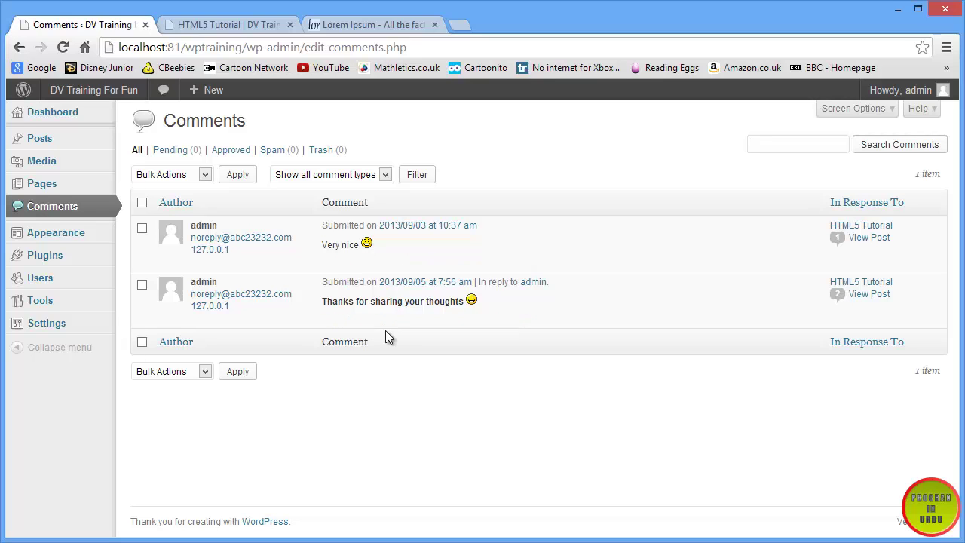
- Quick Edit the reply to append '. Hope to see you soon.' and update it
{"action": "left_click", "coordinate": [419, 321]}
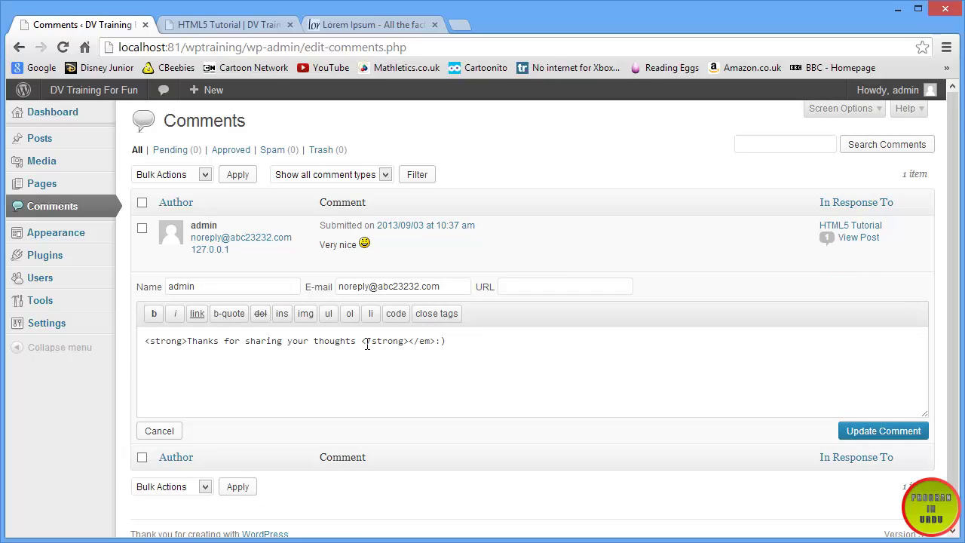
{"action": "type", "text": ". Hoep t"}
{"action": "key", "text": "BackSpace"}
{"action": "key", "text": "BackSpace"}
{"action": "key", "text": "BackSpace"}
{"action": "key", "text": "BackSpace"}
{"action": "type", "text": "pe to yee you soon."}
{"action": "left_click", "coordinate": [859, 431]}
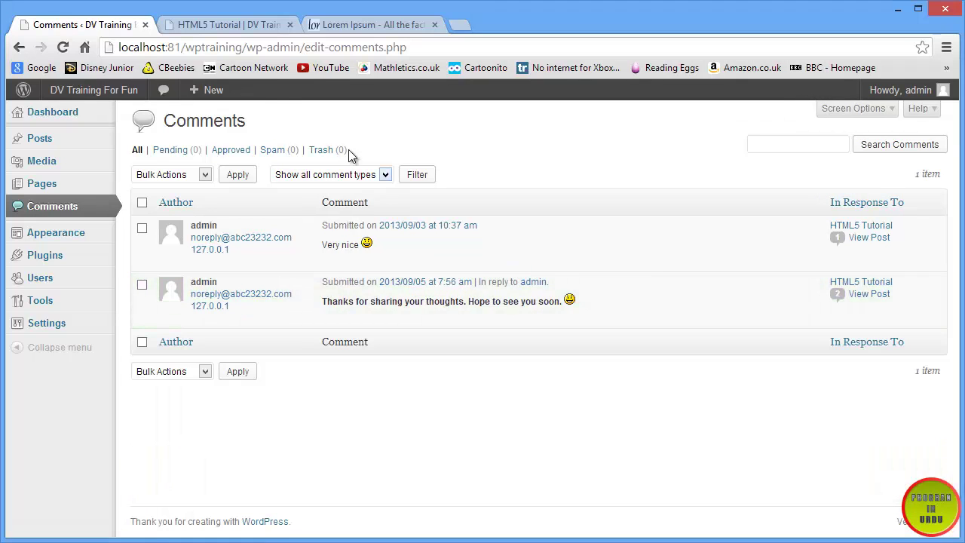
- Reload the HTML5 Tutorial post to confirm the edited reply, then return to Comments
{"action": "left_click", "coordinate": [234, 26]}
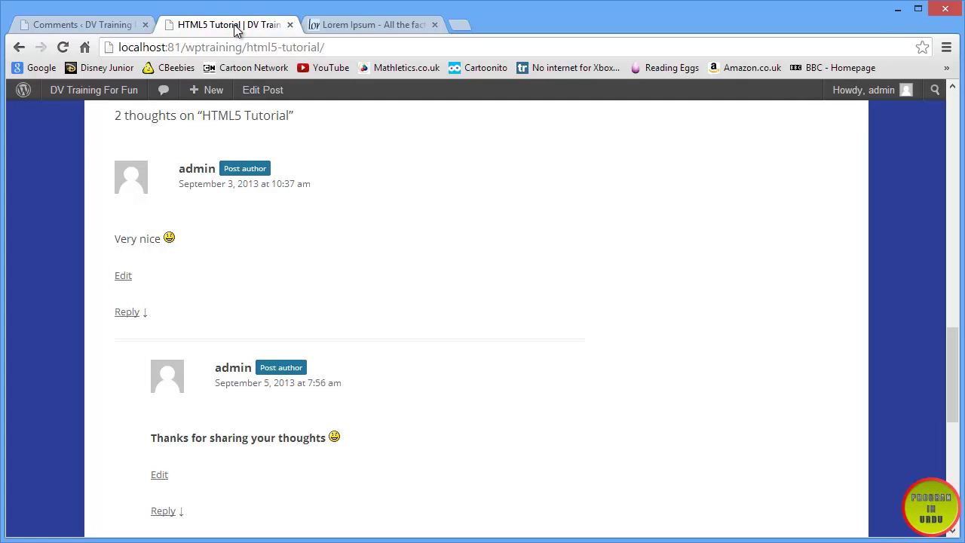
{"action": "left_click", "coordinate": [63, 47]}
{"action": "mouse_move", "coordinate": [94, 89]}
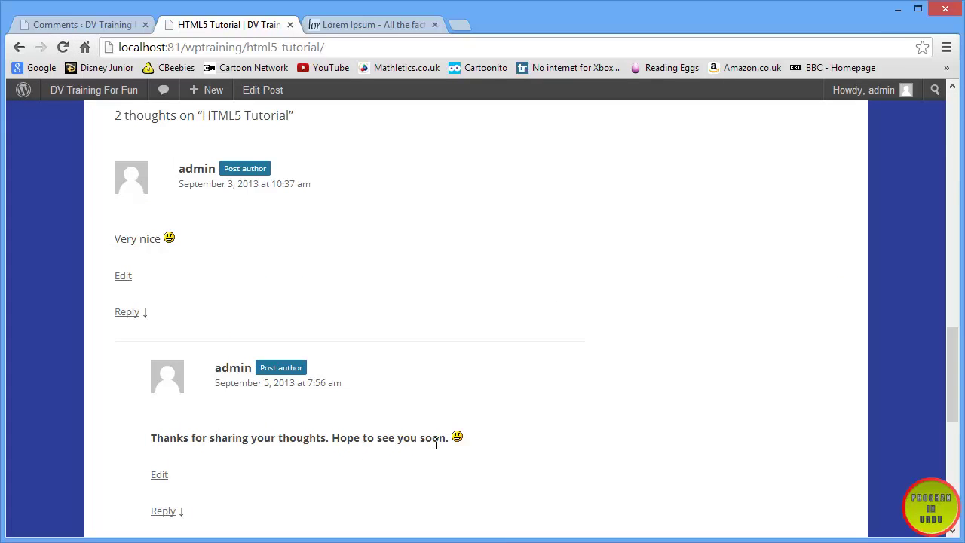
{"action": "left_click", "coordinate": [83, 25]}
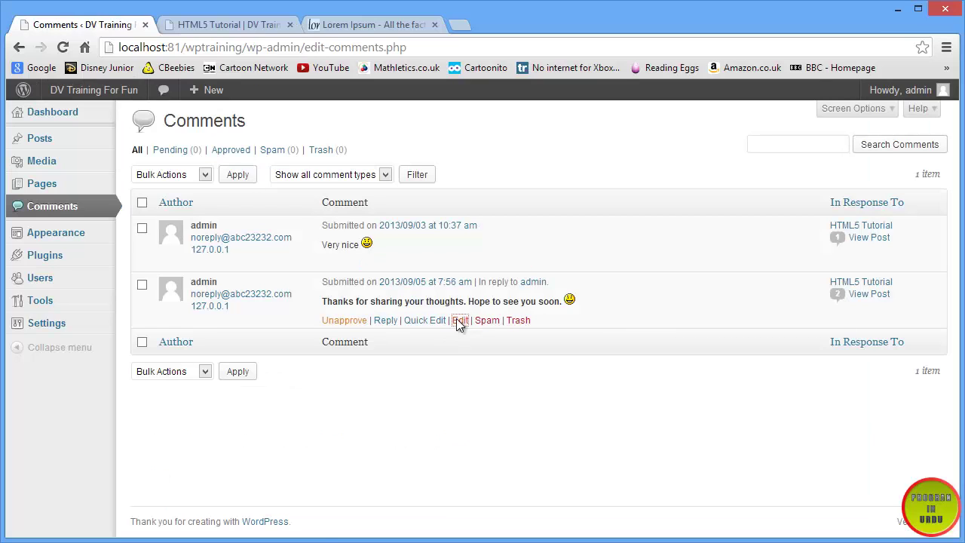
{"action": "left_click", "coordinate": [458, 323]}
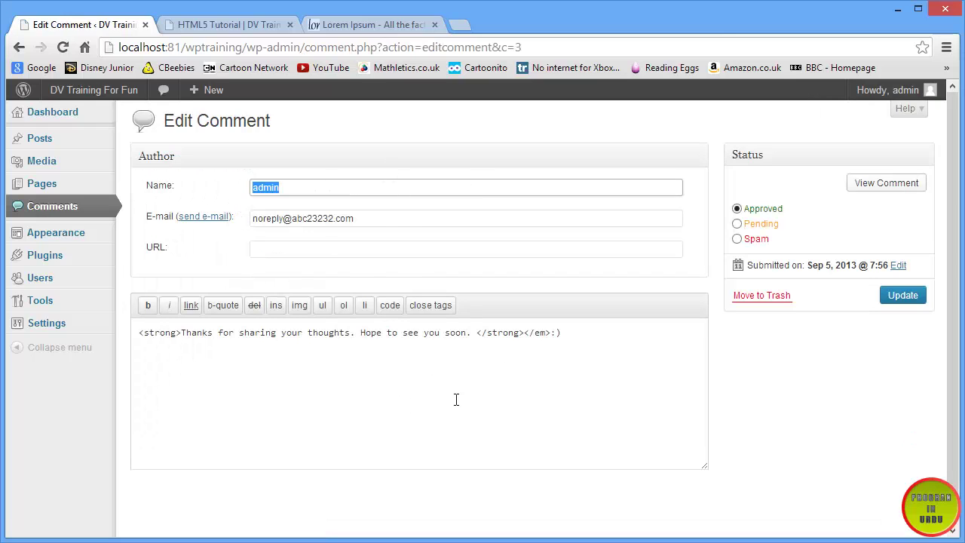
{"action": "left_click_drag", "start_coordinate": [406, 216], "coordinate": [225, 221]}
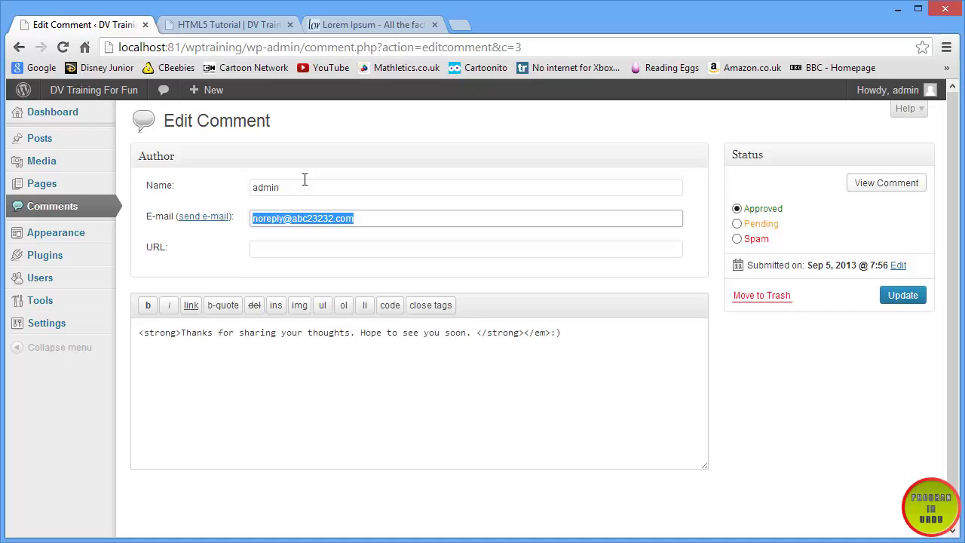
{"action": "left_click_drag", "start_coordinate": [306, 186], "coordinate": [248, 189]}
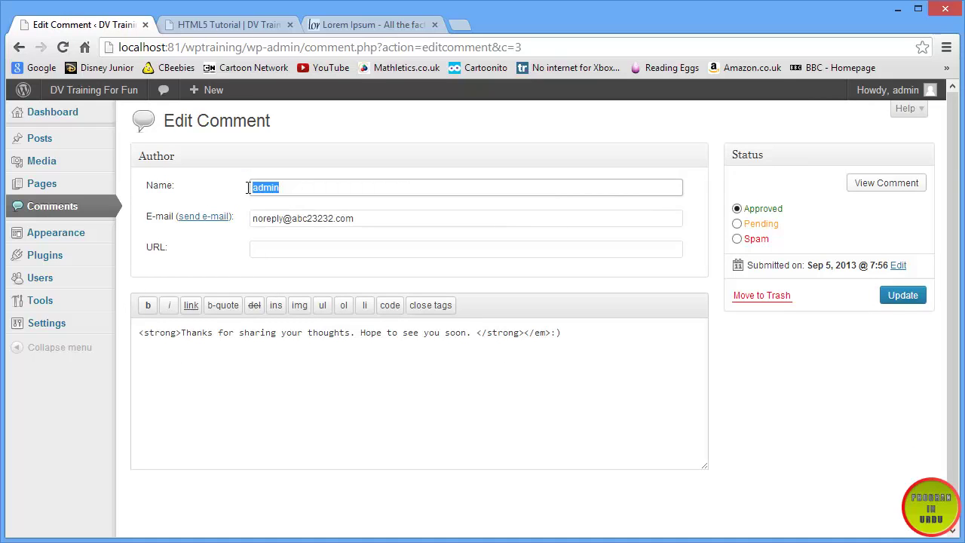
{"action": "left_click", "coordinate": [284, 242]}
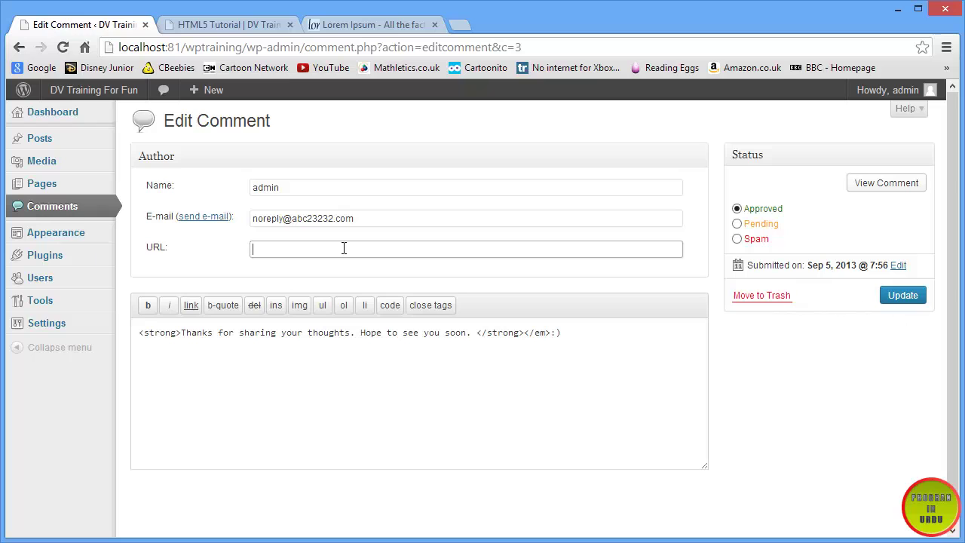
{"action": "left_click", "coordinate": [41, 206]}
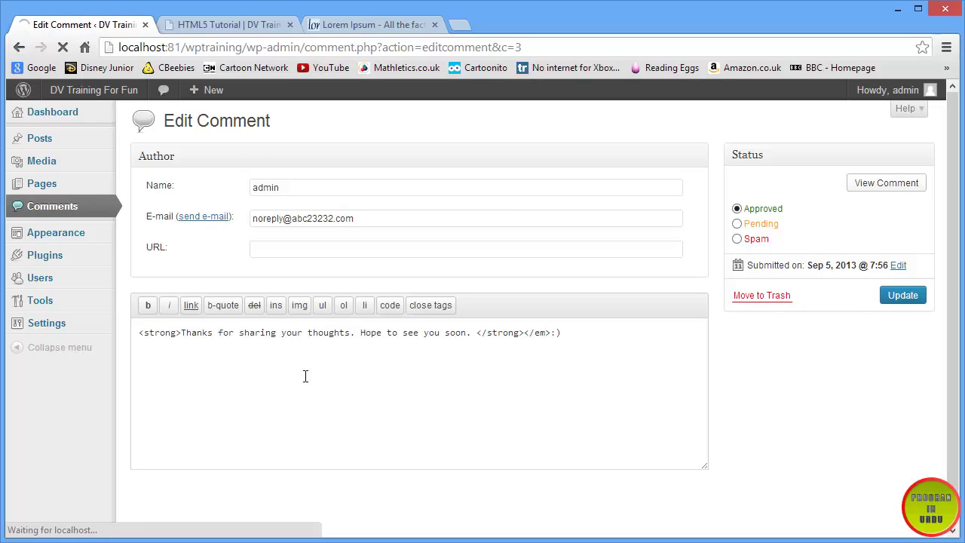
{"action": "mouse_move", "coordinate": [380, 324]}
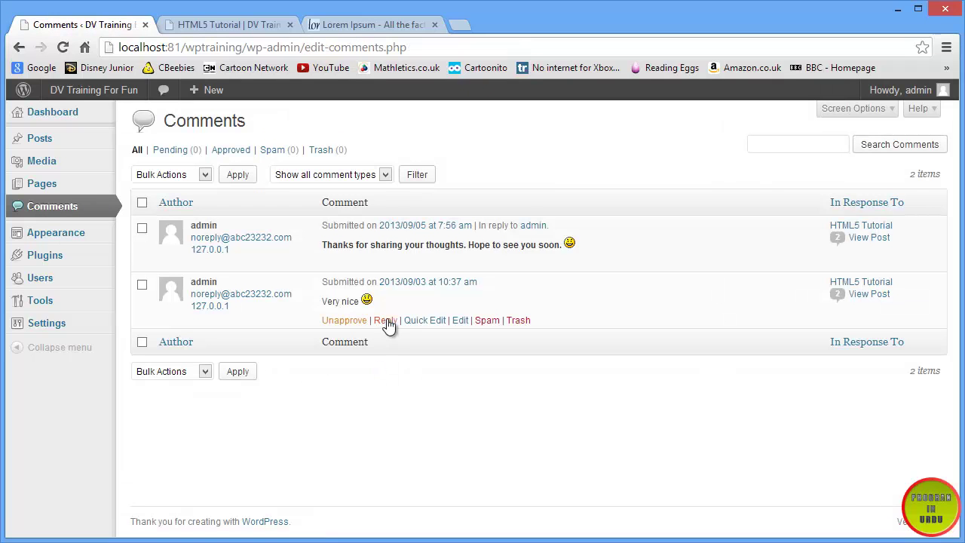
- Mark the 'Very nice' comment as spam, then restore it from the Spam list
{"action": "left_click", "coordinate": [143, 285]}
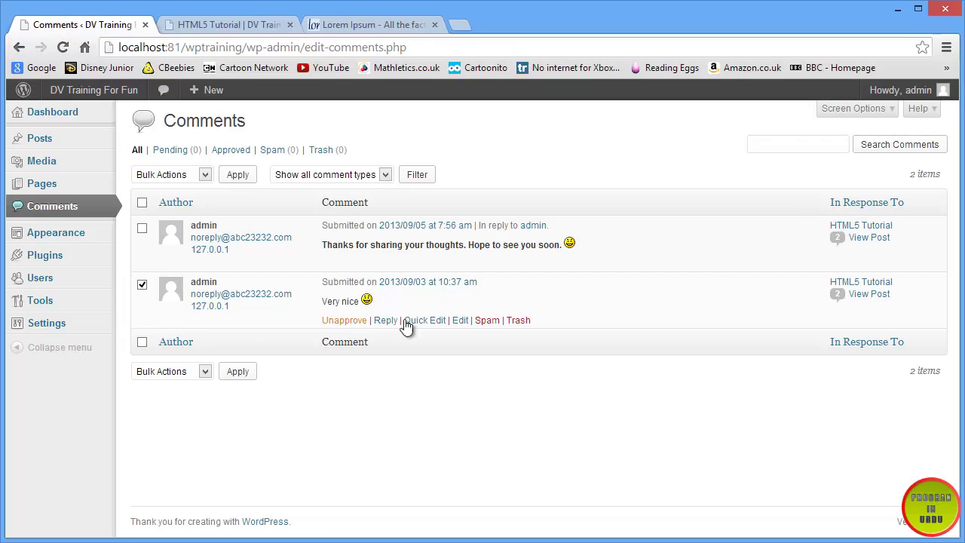
{"action": "left_click", "coordinate": [482, 322]}
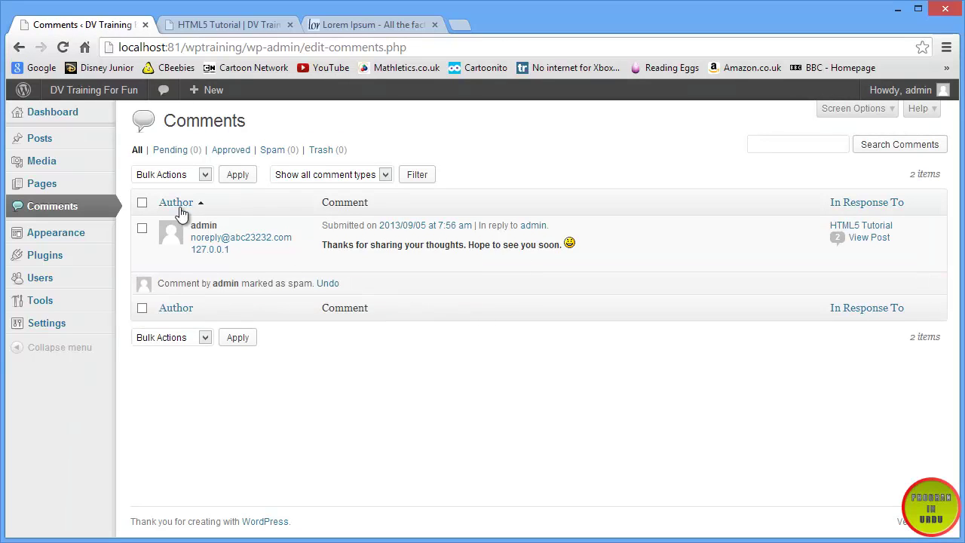
{"action": "left_click", "coordinate": [289, 150]}
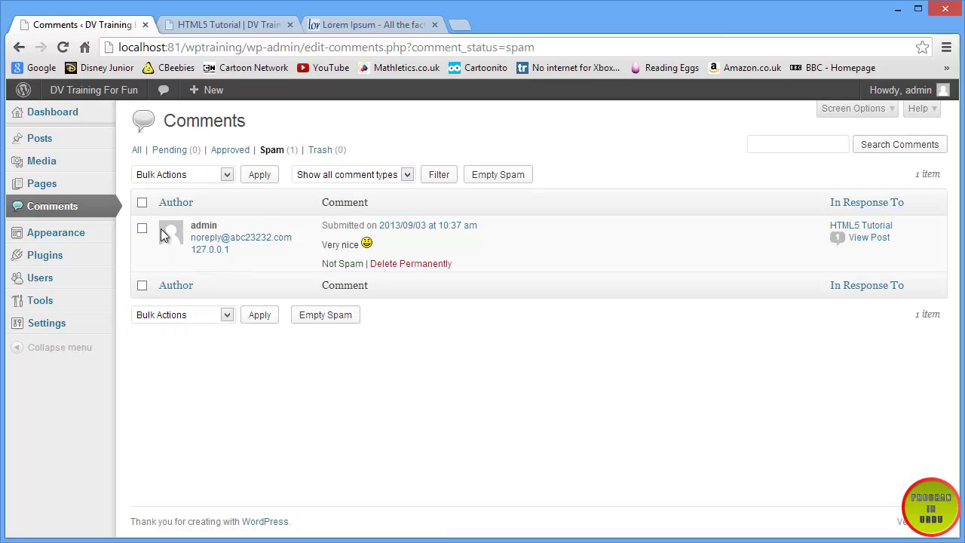
{"action": "left_click", "coordinate": [332, 264]}
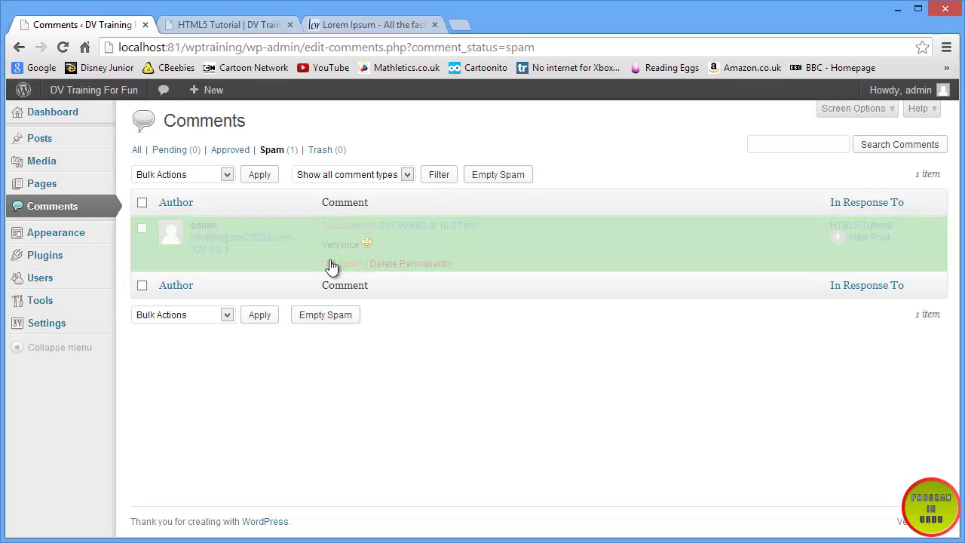
{"action": "left_click", "coordinate": [140, 150]}
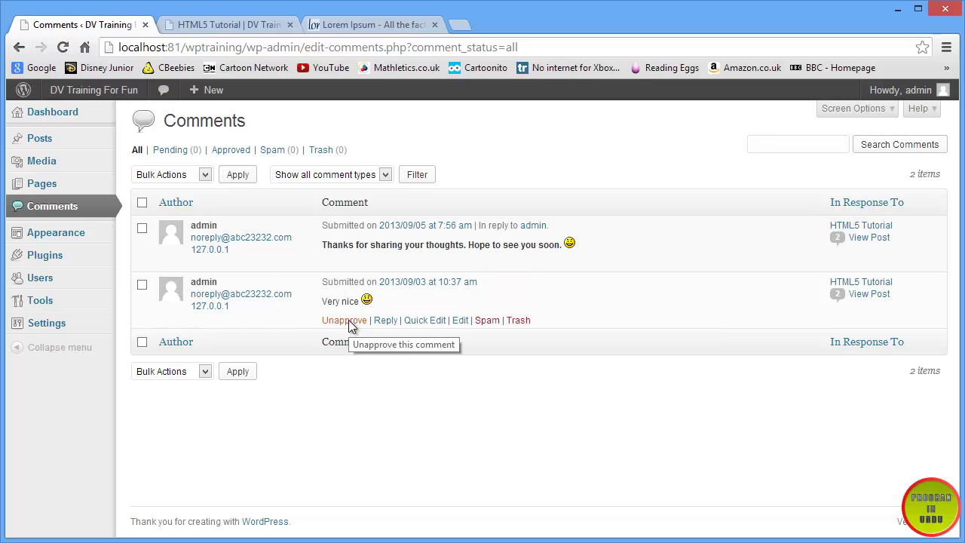
- Unapprove the 'Very nice' comment and reload the HTML5 Tutorial post
{"action": "left_click", "coordinate": [349, 323]}
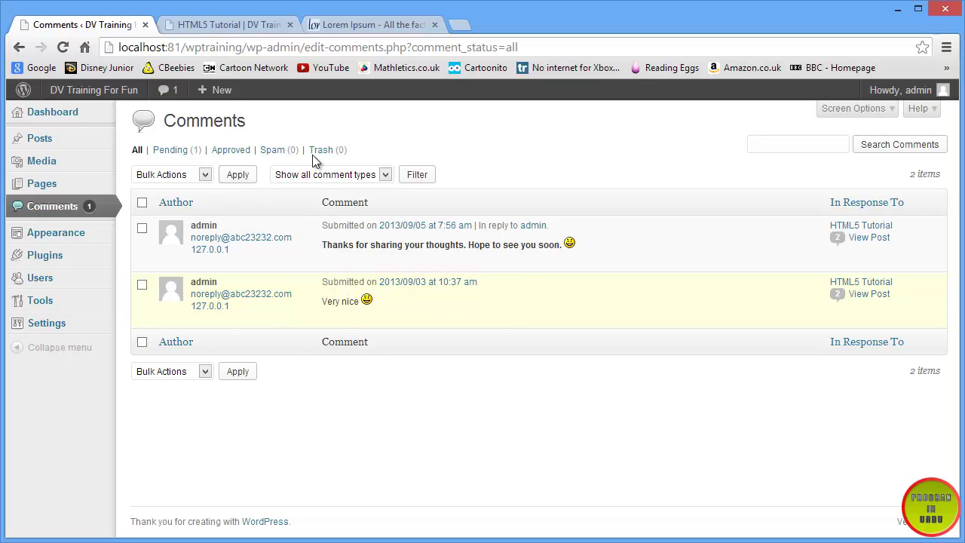
{"action": "left_click", "coordinate": [251, 27]}
{"action": "left_click", "coordinate": [63, 46]}
{"action": "mouse_move", "coordinate": [94, 90]}
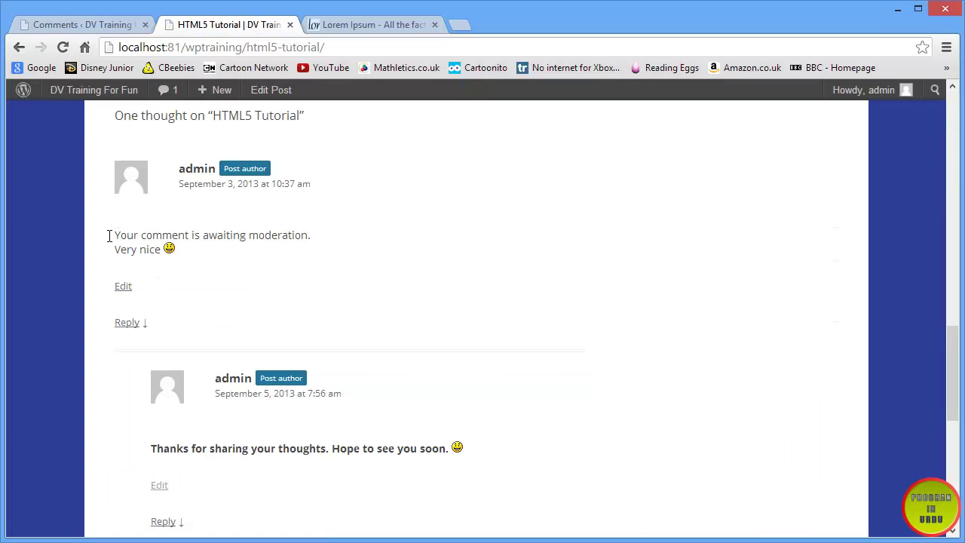
- Approve the pending 'Very nice' comment and confirm the post shows 2 thoughts
{"action": "left_click_drag", "start_coordinate": [109, 235], "coordinate": [326, 230]}
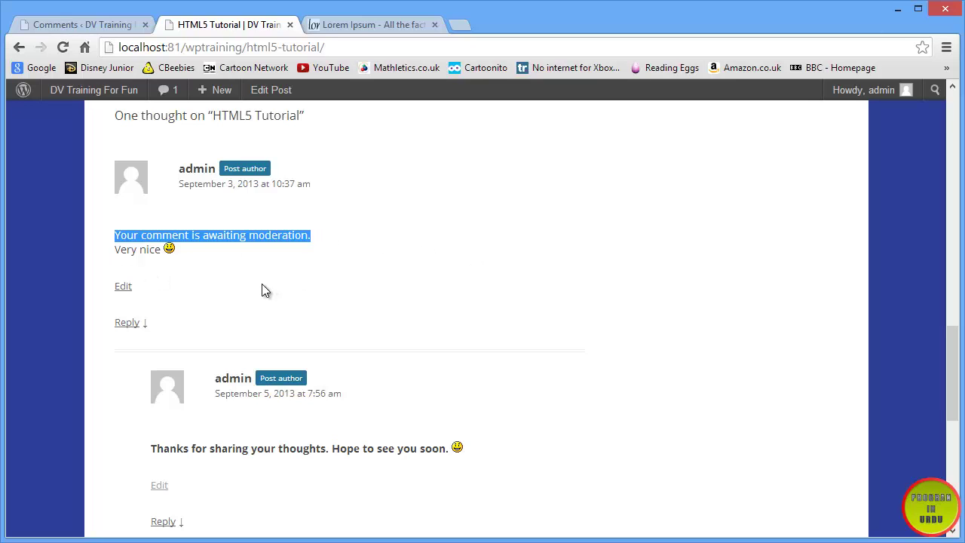
{"action": "left_click", "coordinate": [90, 25]}
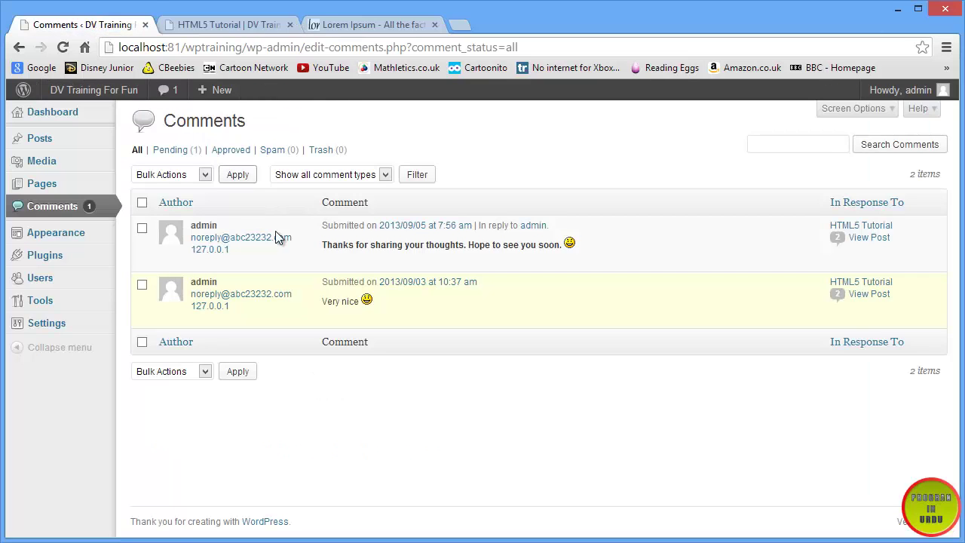
{"action": "left_click", "coordinate": [339, 321]}
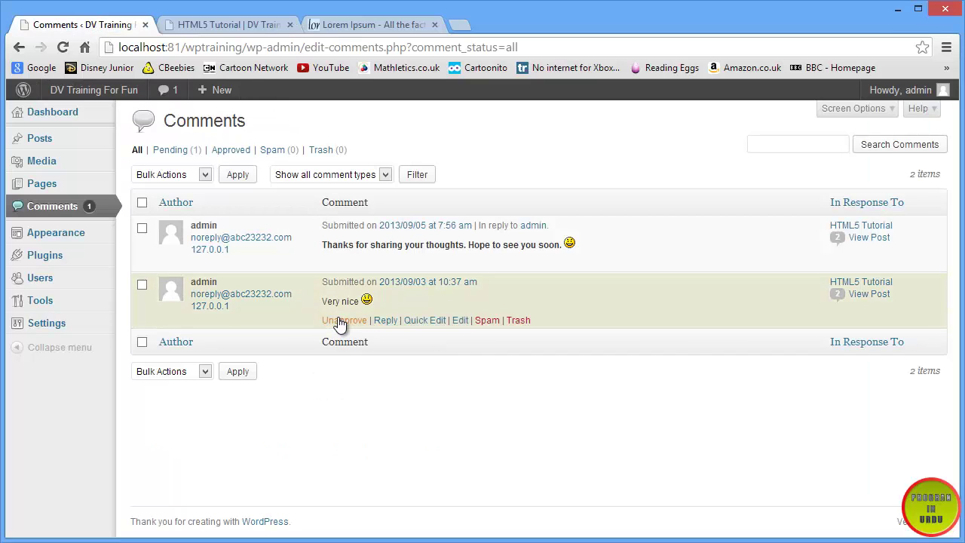
{"action": "left_click", "coordinate": [202, 21]}
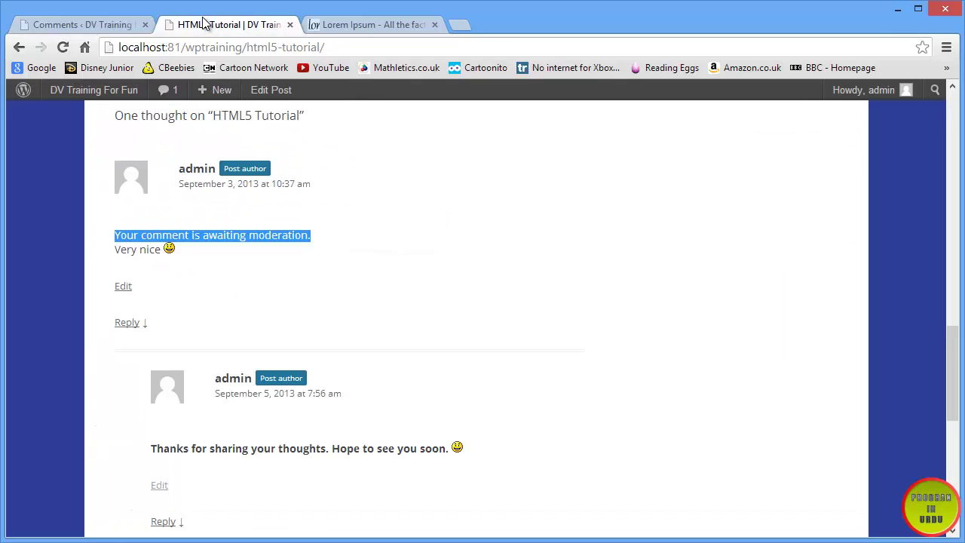
{"action": "left_click", "coordinate": [63, 46]}
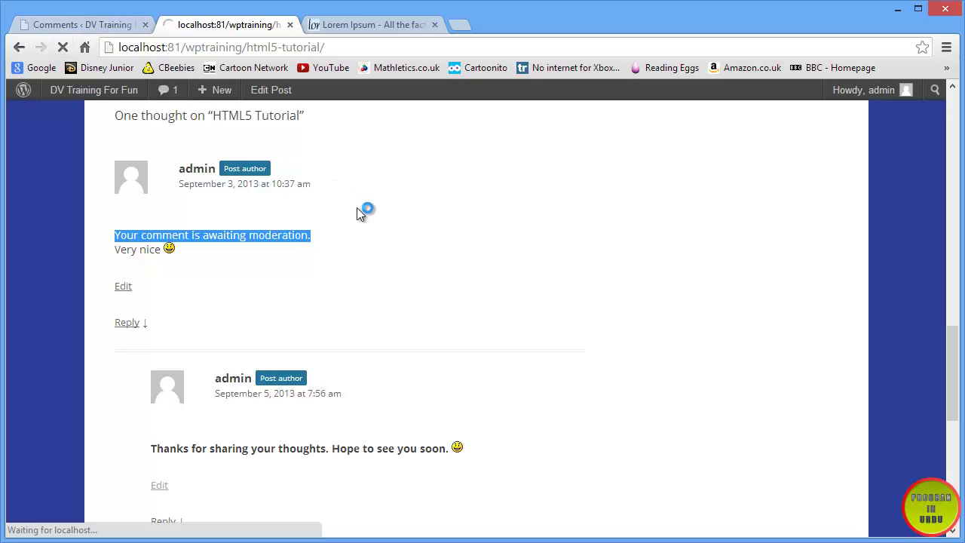
{"action": "scroll", "coordinate": [357, 252], "scroll_direction": "down", "scroll_amount": 1}
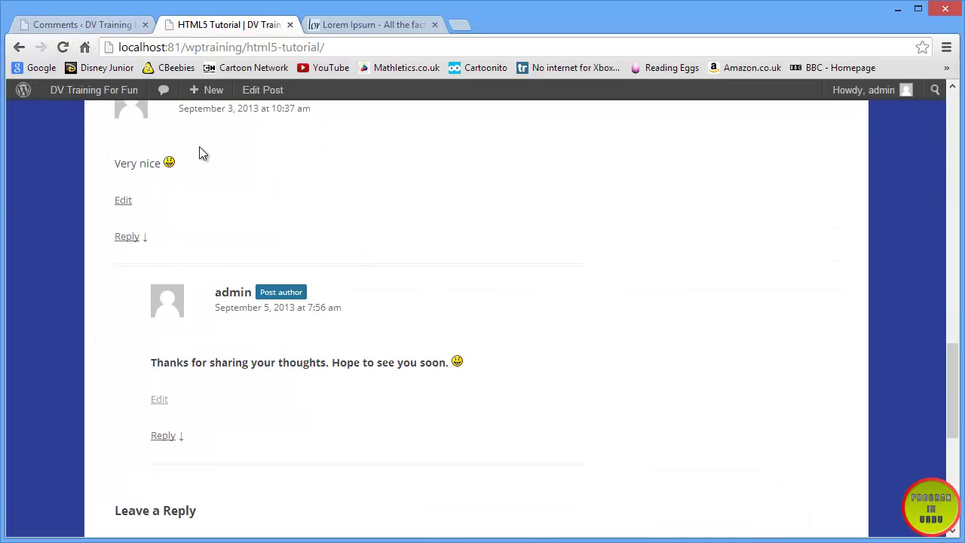
{"action": "scroll", "coordinate": [277, 414], "scroll_direction": "up", "scroll_amount": 2}
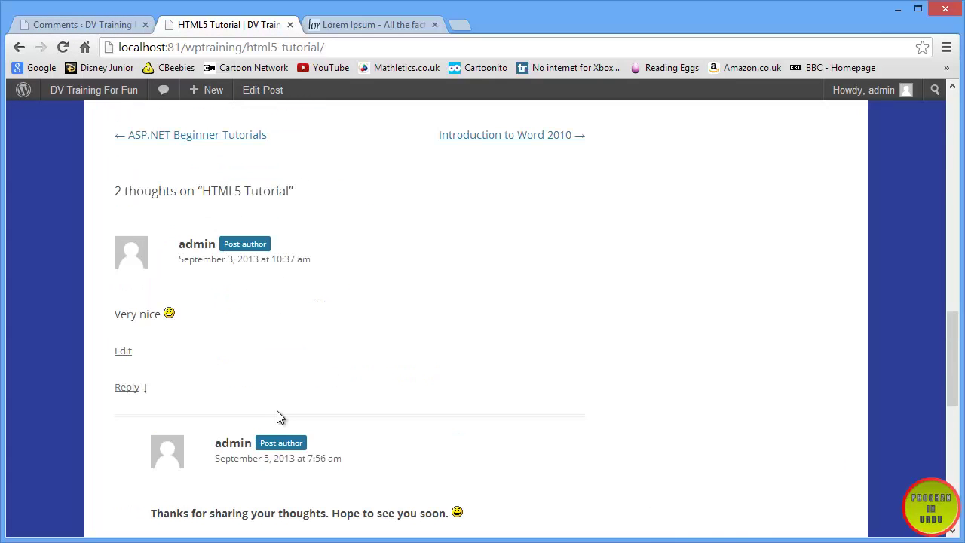
{"action": "left_click", "coordinate": [113, 27]}
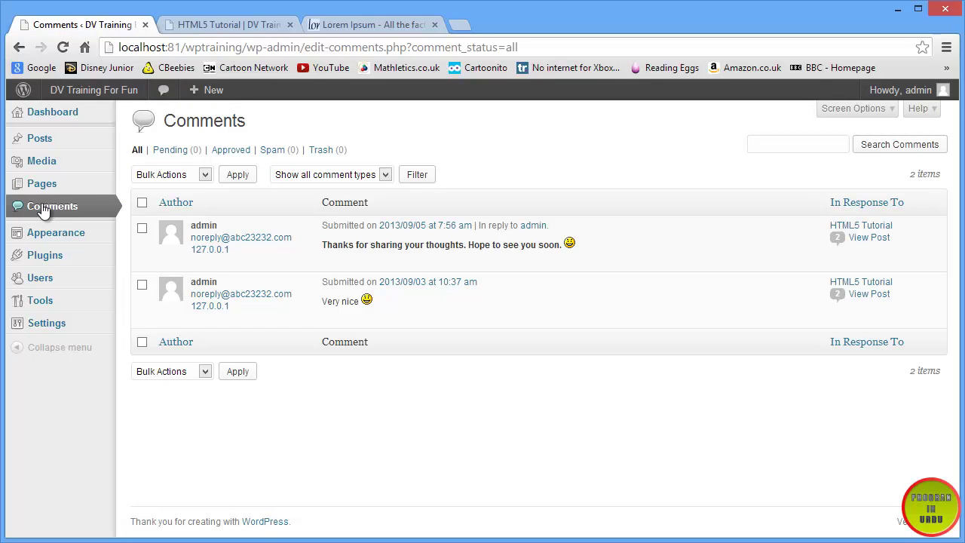
{"action": "mouse_move", "coordinate": [40, 331]}
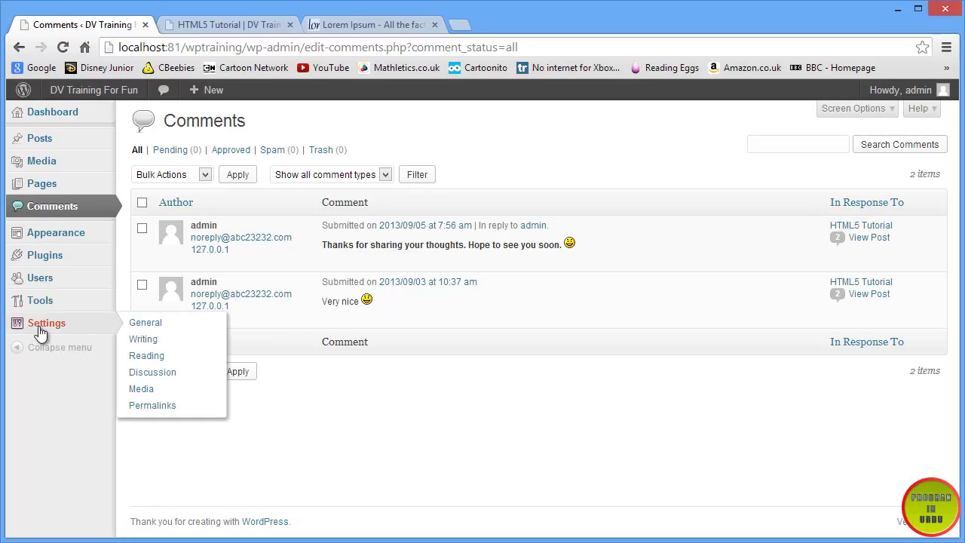
{"action": "left_click", "coordinate": [202, 377]}
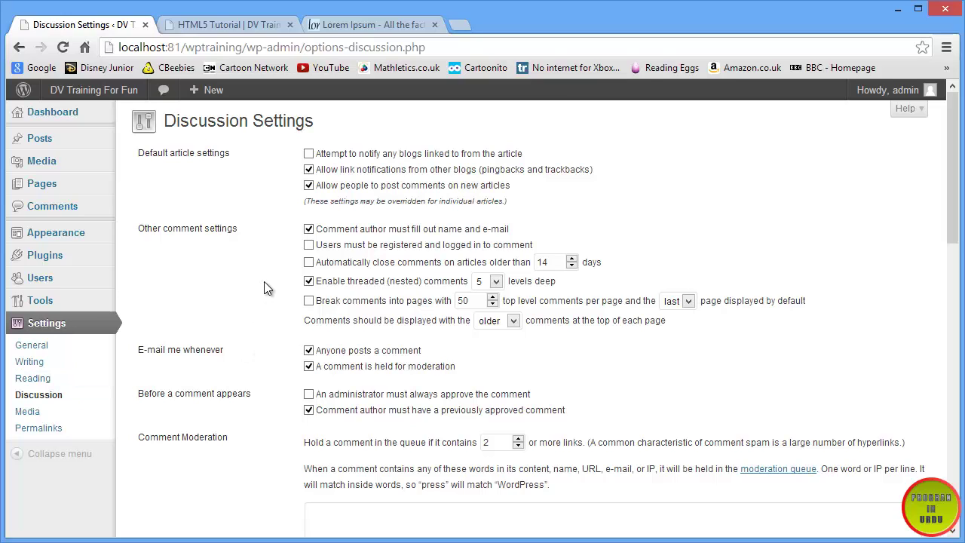
{"action": "left_click_drag", "start_coordinate": [138, 153], "coordinate": [233, 153]}
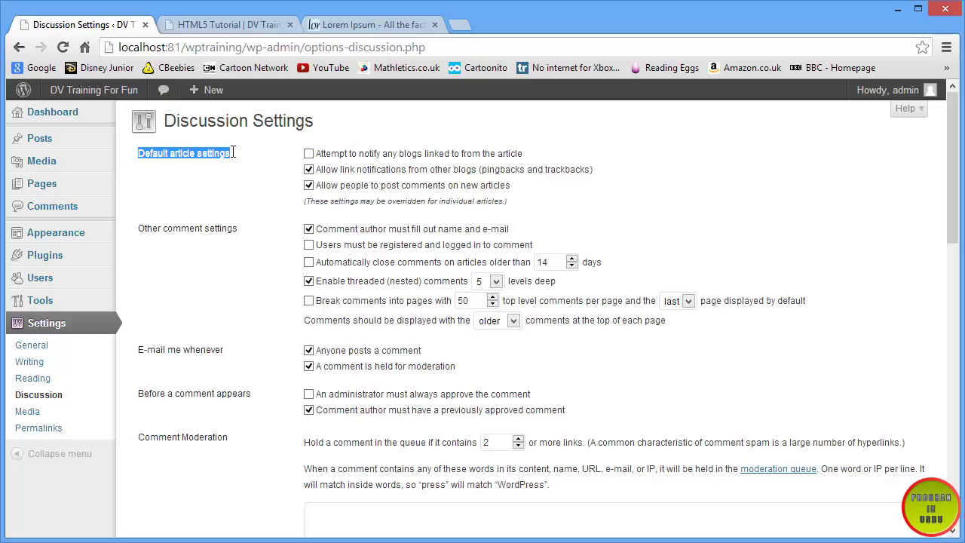
{"action": "left_click", "coordinate": [612, 167]}
{"action": "left_click_drag", "start_coordinate": [612, 168], "coordinate": [251, 153]}
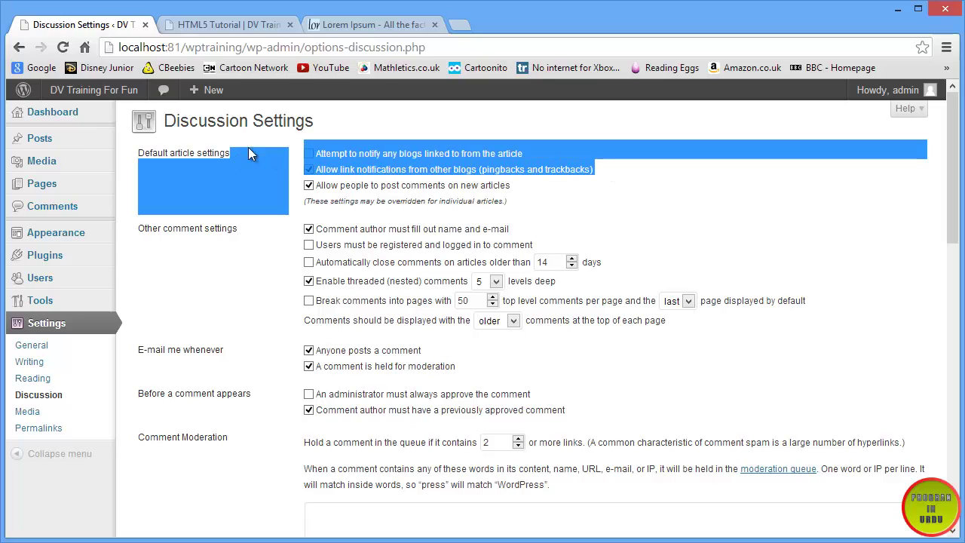
{"action": "left_click", "coordinate": [332, 135]}
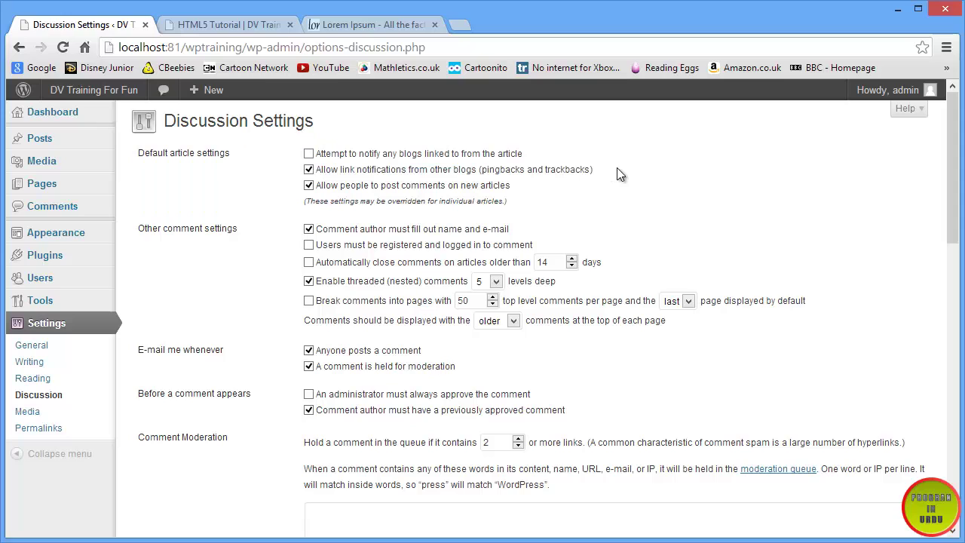
{"action": "left_click_drag", "start_coordinate": [620, 172], "coordinate": [303, 153]}
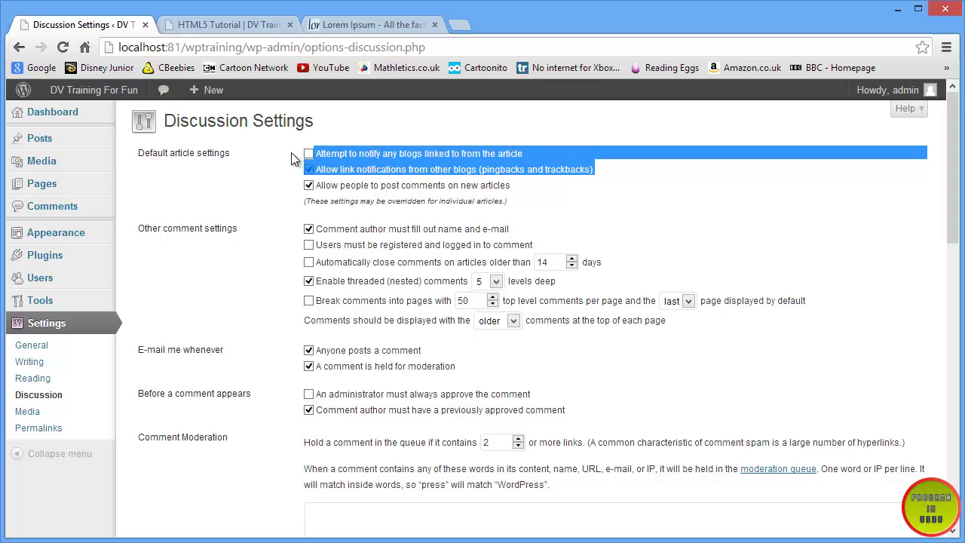
{"action": "left_click", "coordinate": [292, 154]}
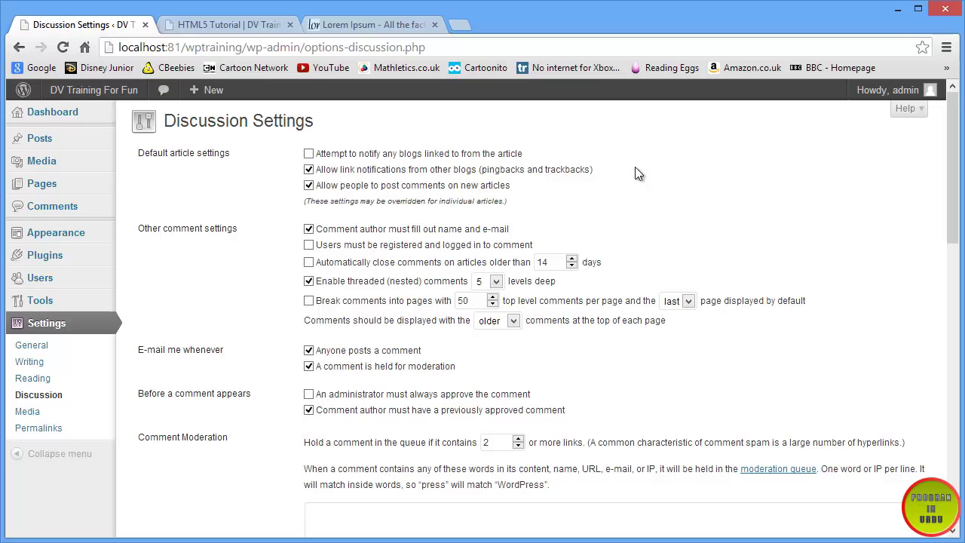
{"action": "left_click_drag", "start_coordinate": [522, 185], "coordinate": [306, 184]}
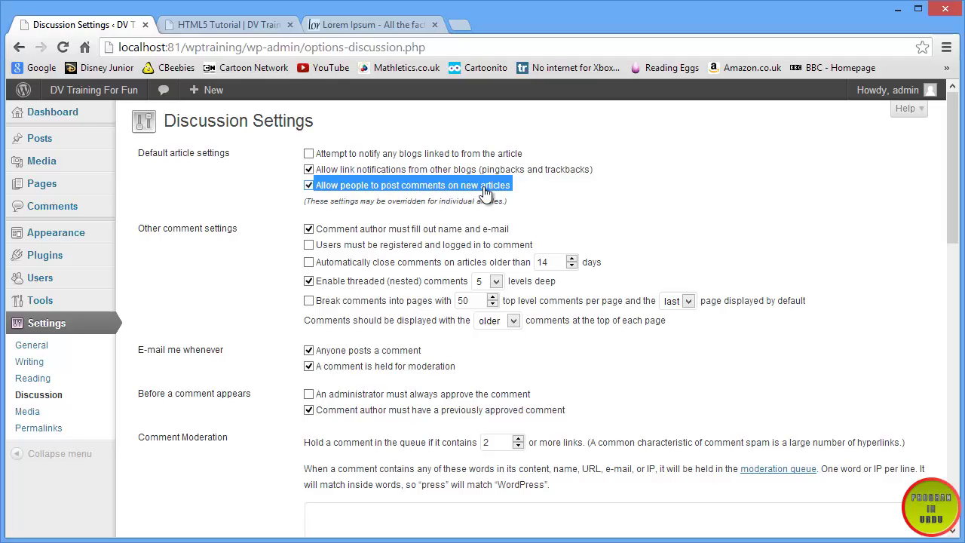
- Check the '2 thoughts' comments section on the HTML5 Tutorial post
{"action": "key", "text": "ctrl+Tab"}
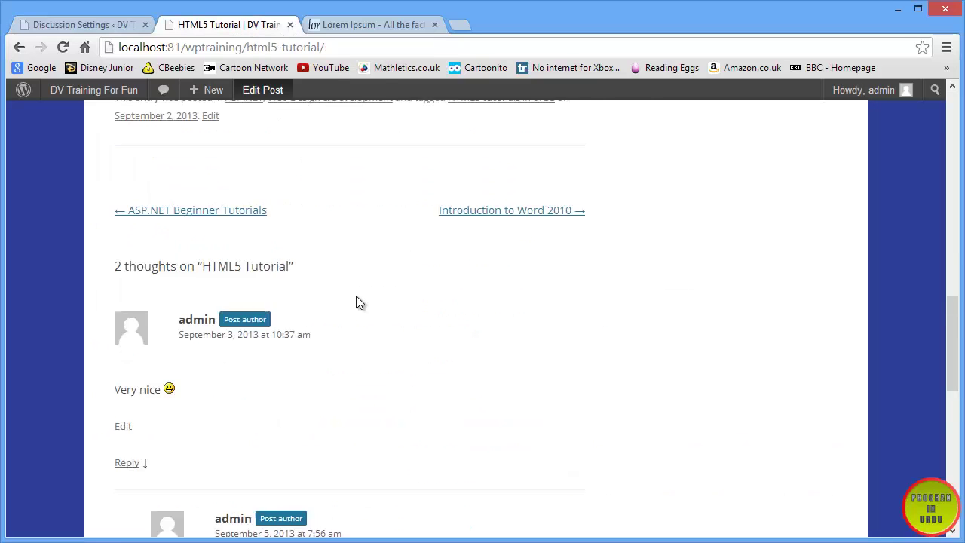
{"action": "scroll", "coordinate": [355, 296], "scroll_direction": "up", "scroll_amount": 3}
{"action": "scroll", "coordinate": [317, 339], "scroll_direction": "down", "scroll_amount": 6}
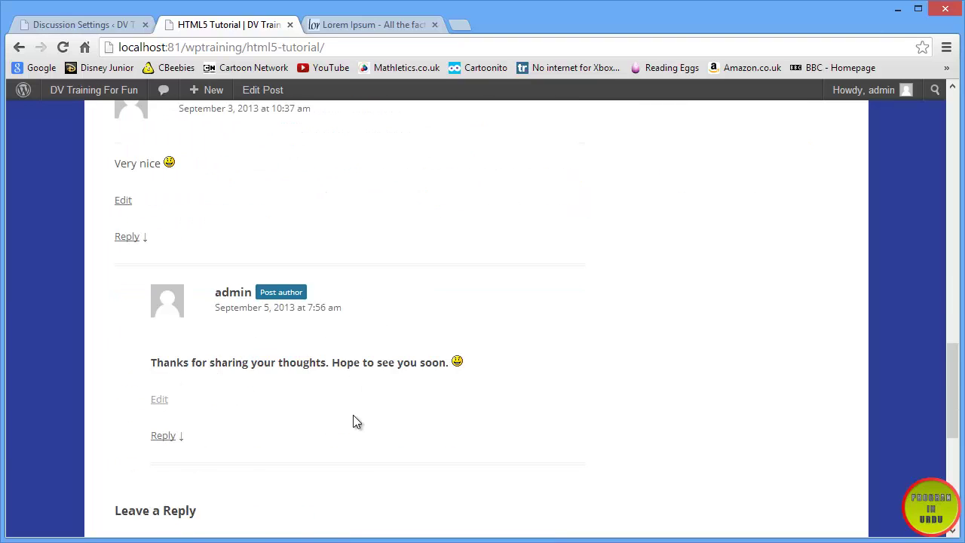
{"action": "scroll", "coordinate": [355, 418], "scroll_direction": "up", "scroll_amount": 1}
{"action": "scroll", "coordinate": [221, 239], "scroll_direction": "up", "scroll_amount": 2}
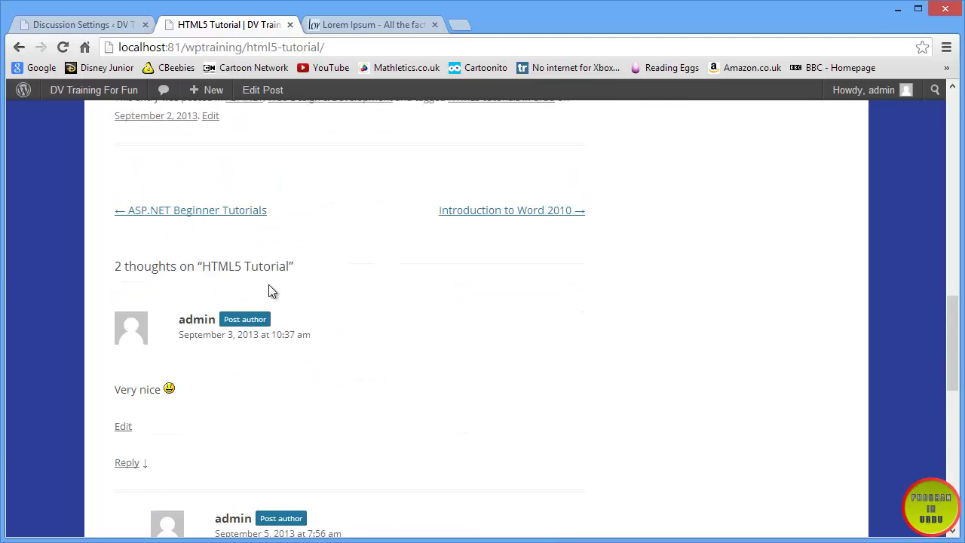
{"action": "left_click_drag", "start_coordinate": [345, 265], "coordinate": [103, 265]}
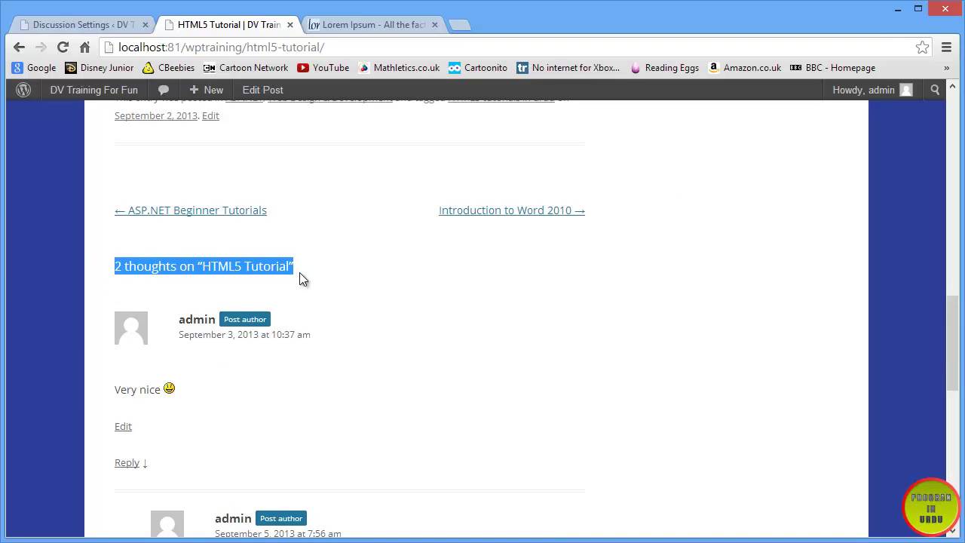
- Untick 'Allow people to post comments on new articles' and save the settings
{"action": "left_click", "coordinate": [120, 25]}
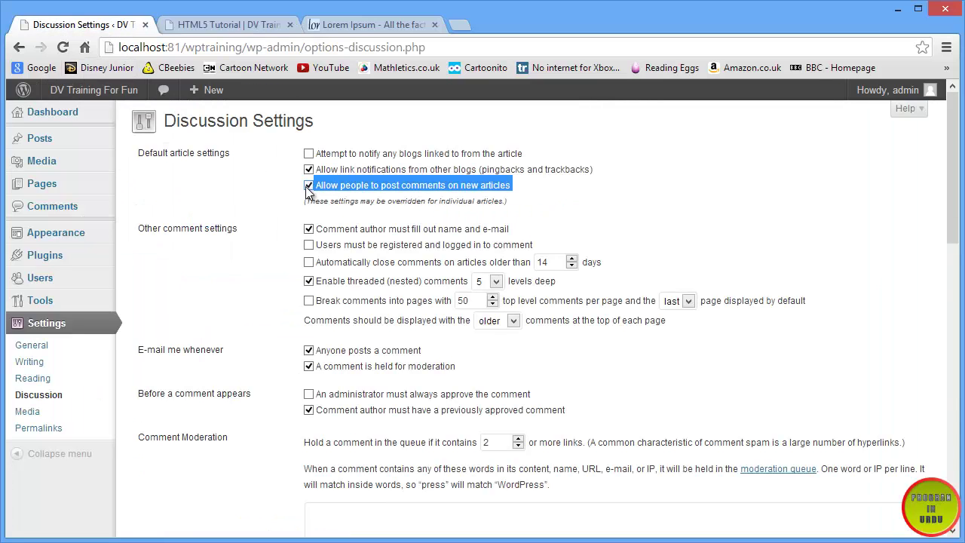
{"action": "left_click", "coordinate": [211, 191]}
{"action": "left_click", "coordinate": [308, 185]}
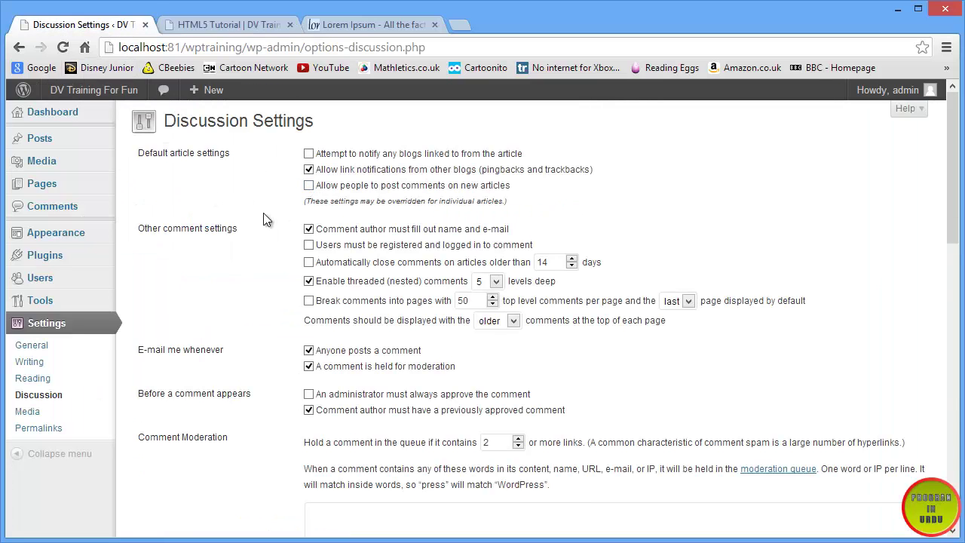
{"action": "scroll", "coordinate": [263, 226], "scroll_direction": "down", "scroll_amount": 5}
{"action": "scroll", "coordinate": [268, 272], "scroll_direction": "down", "scroll_amount": 8}
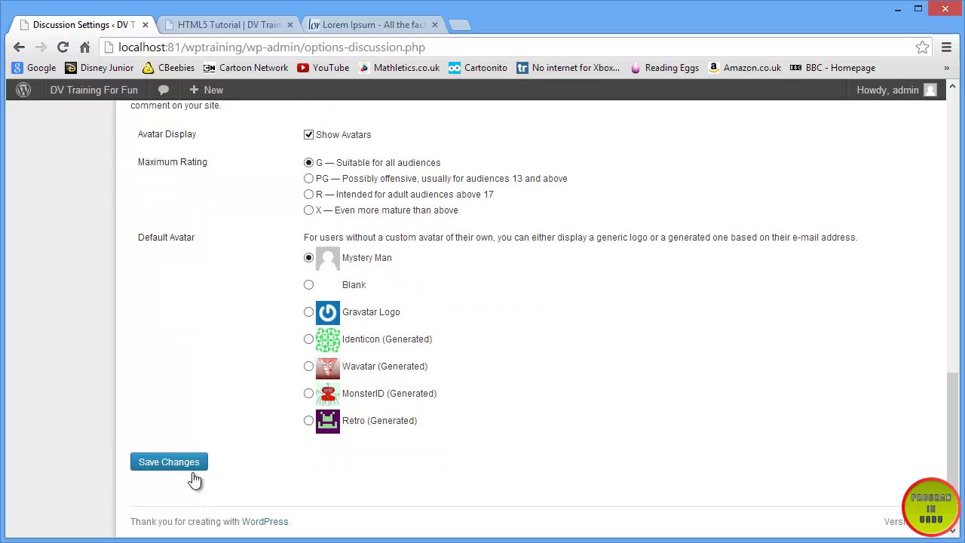
{"action": "left_click", "coordinate": [190, 469]}
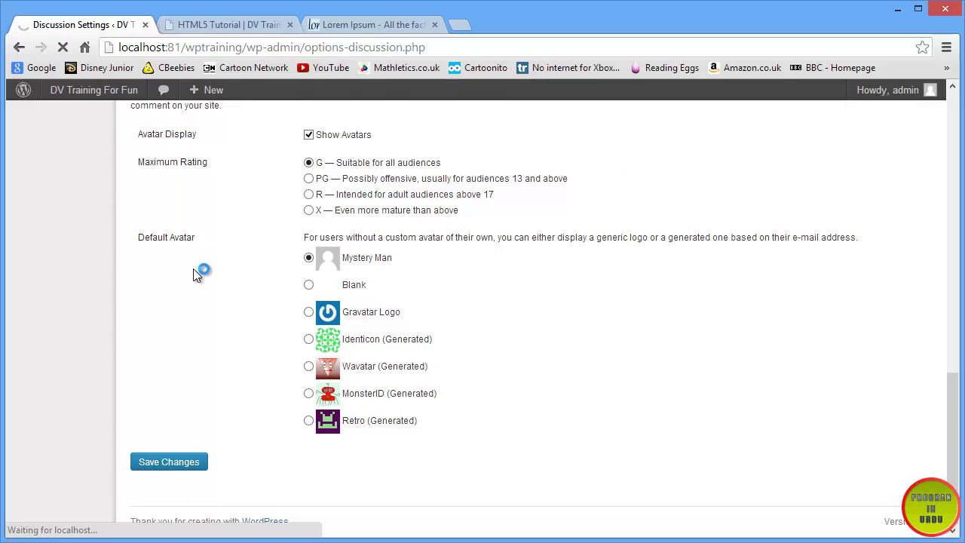
- Reload the HTML5 Tutorial post to confirm its comment form still appears
{"action": "left_click", "coordinate": [218, 27]}
{"action": "left_click", "coordinate": [64, 47]}
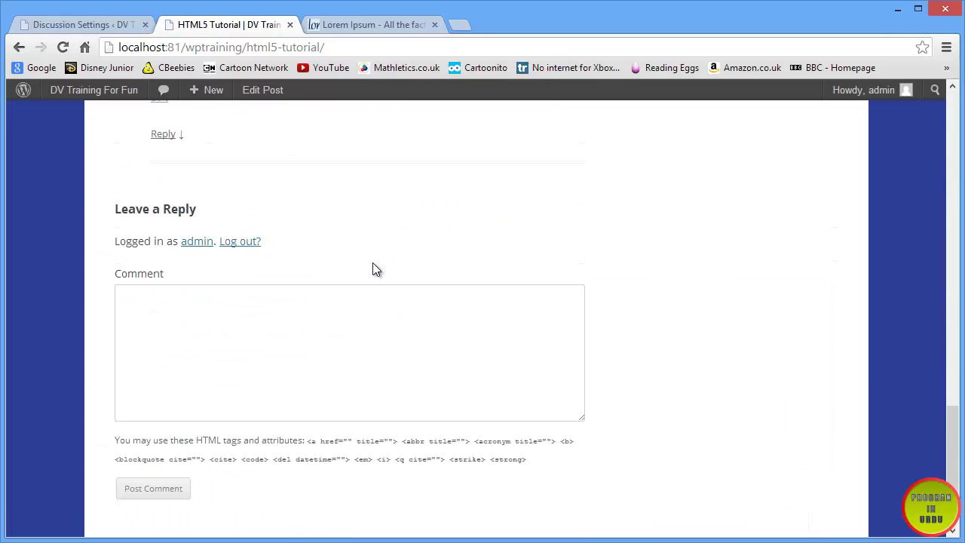
{"action": "left_click", "coordinate": [306, 344]}
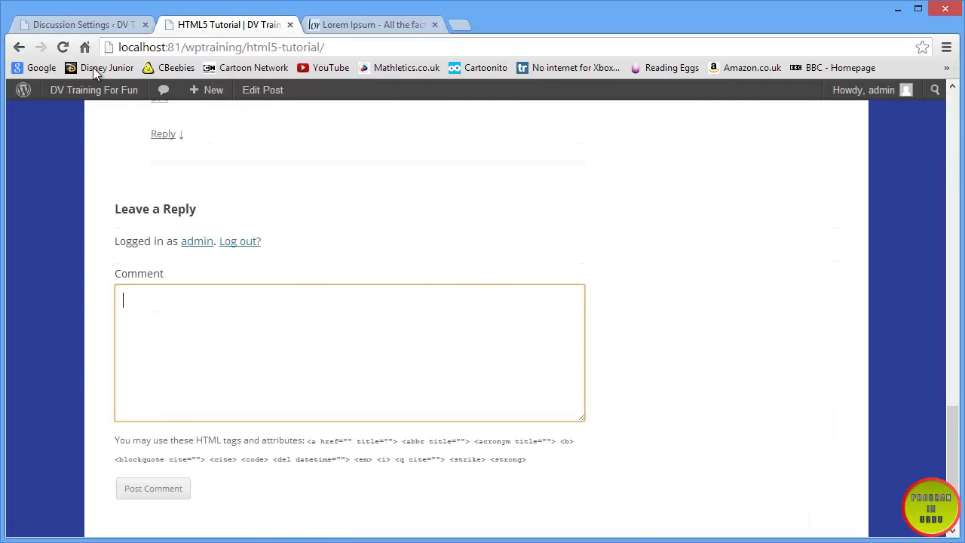
{"action": "left_click", "coordinate": [82, 24]}
- Start a new post titled 'Inside out Photoshop'
{"action": "mouse_move", "coordinate": [65, 144]}
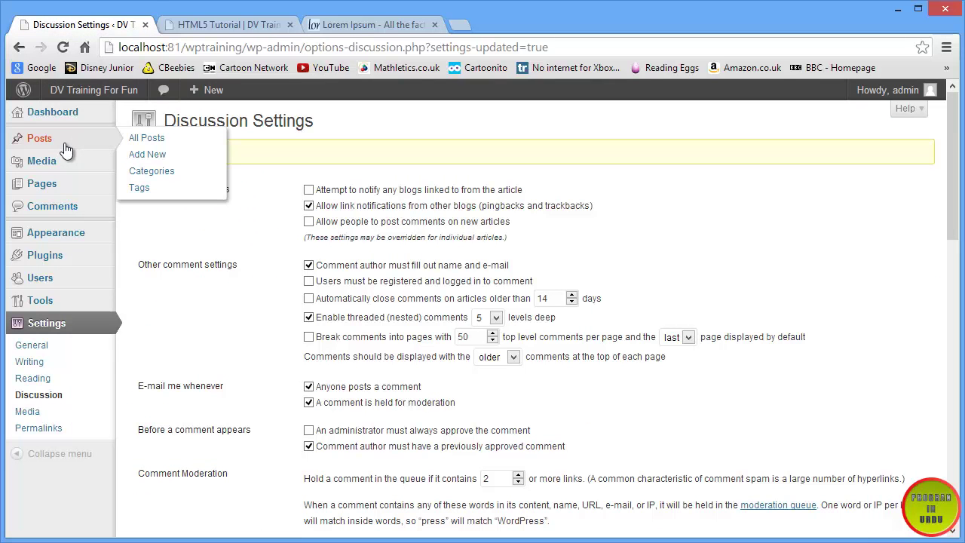
{"action": "left_click", "coordinate": [147, 154]}
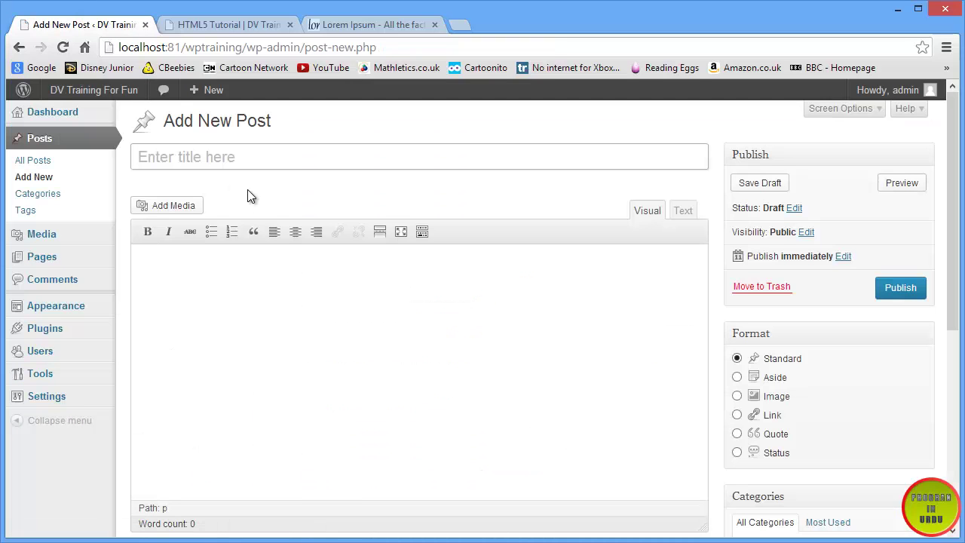
{"action": "key", "text": "shift"}
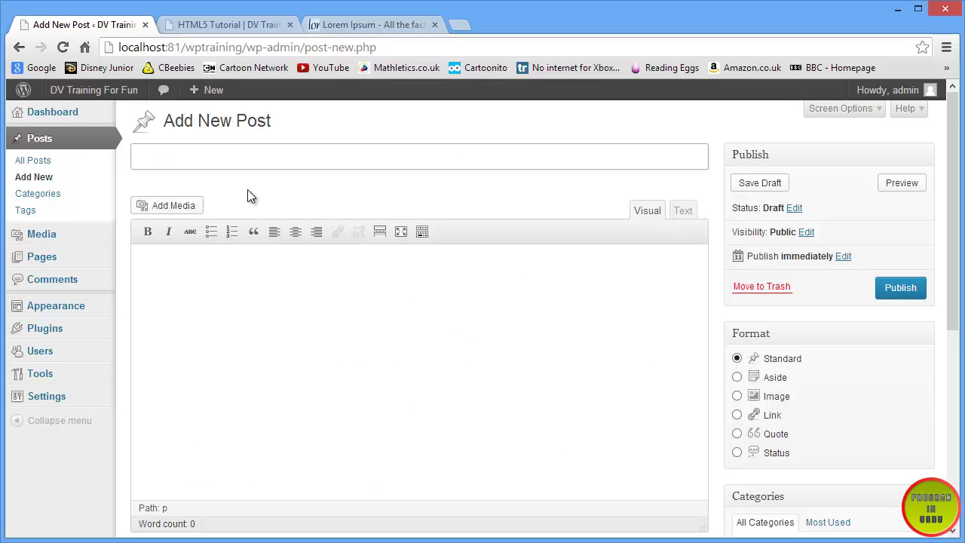
{"action": "type", "text": "Inside out Phos"}
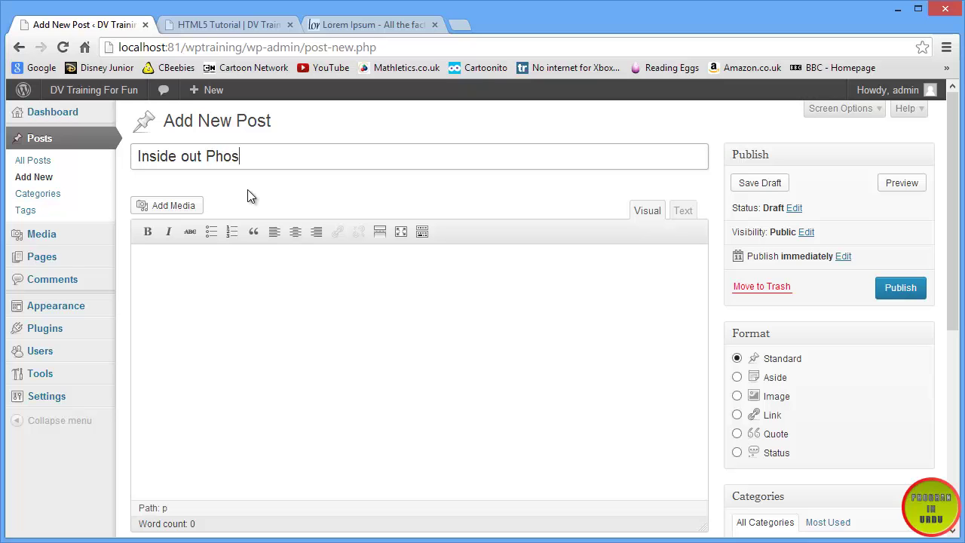
{"action": "key", "text": "BackSpace"}
{"action": "type", "text": "toshop"}
- Copy the Lorem Ipsum text and paste it into the post body
{"action": "left_click", "coordinate": [361, 28]}
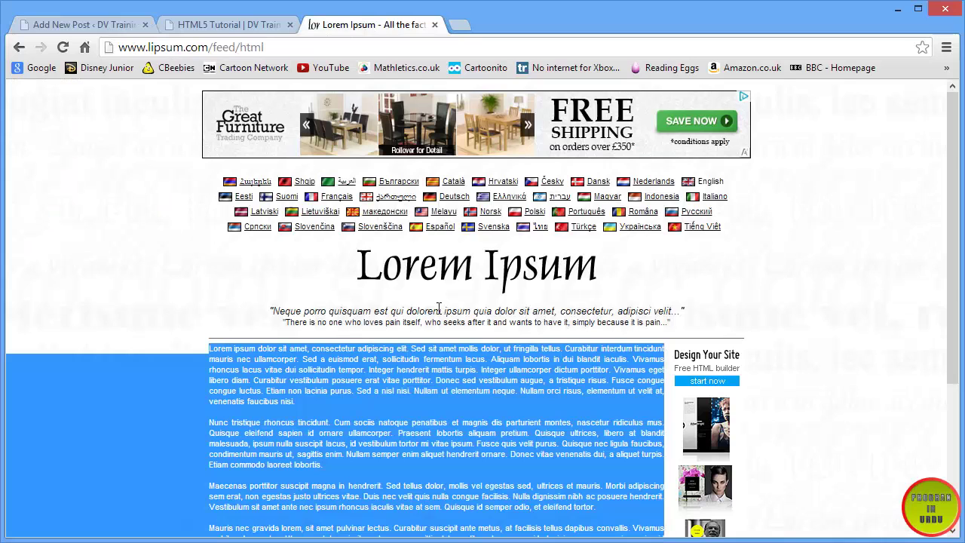
{"action": "right_click", "coordinate": [441, 413]}
{"action": "left_click", "coordinate": [468, 419]}
{"action": "left_click", "coordinate": [113, 26]}
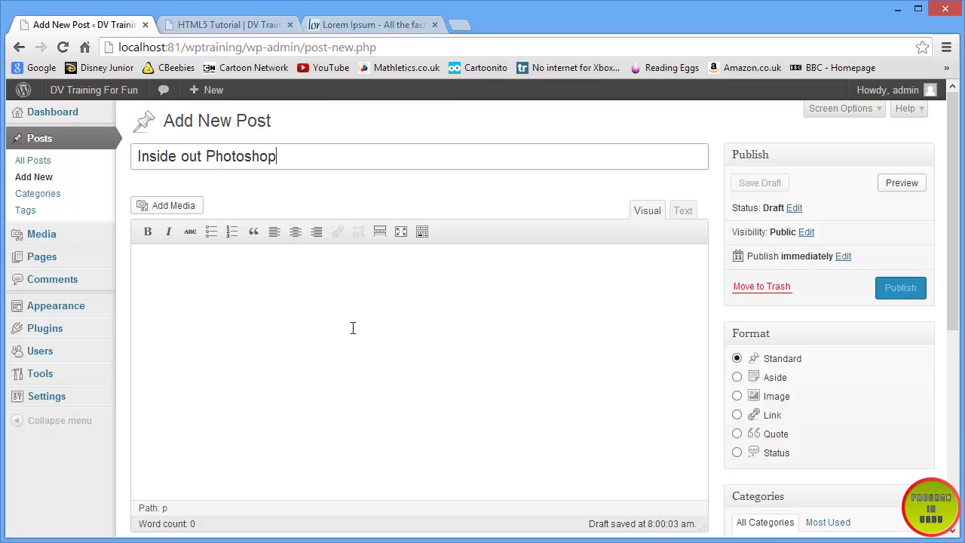
{"action": "left_click", "coordinate": [352, 327]}
{"action": "key", "text": "ctrl+v"}
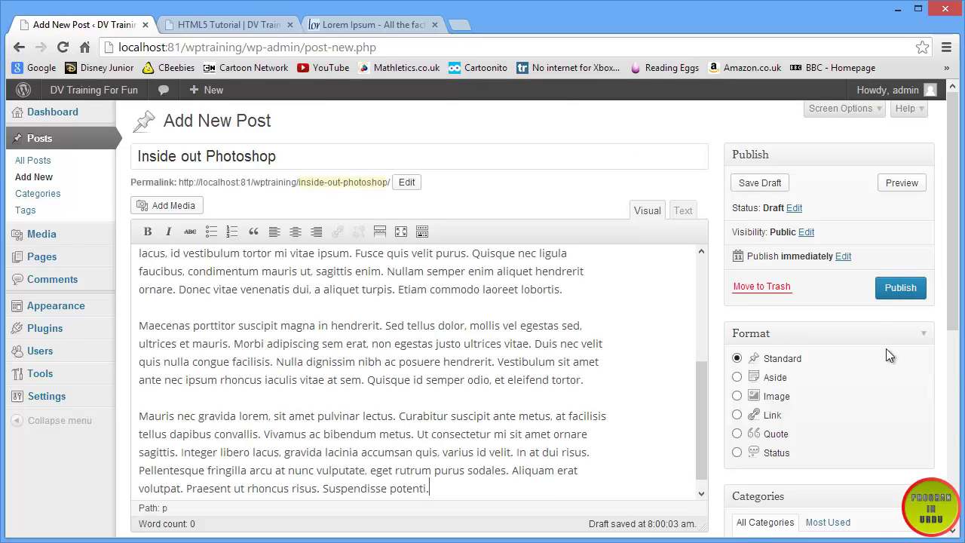
{"action": "left_click_drag", "start_coordinate": [956, 321], "coordinate": [956, 426]}
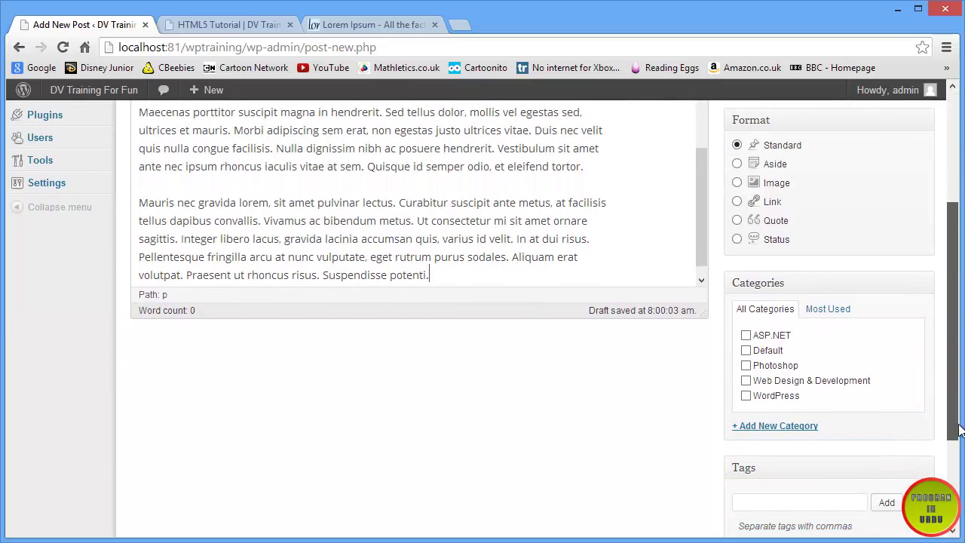
- File the post under Photoshop and Web Design & Development and publish it
{"action": "left_click", "coordinate": [747, 365]}
{"action": "left_click", "coordinate": [747, 380]}
{"action": "left_click_drag", "start_coordinate": [956, 390], "coordinate": [935, 224]}
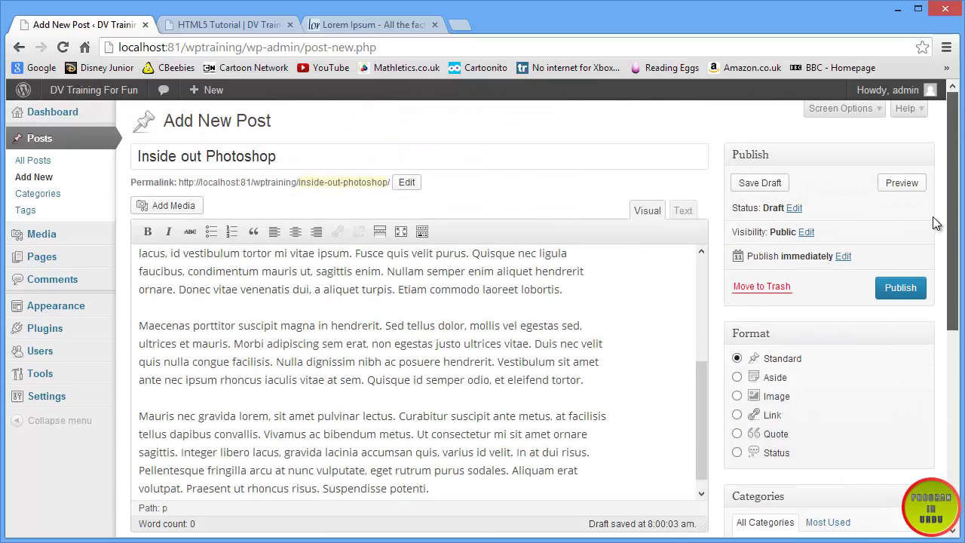
{"action": "left_click", "coordinate": [901, 294]}
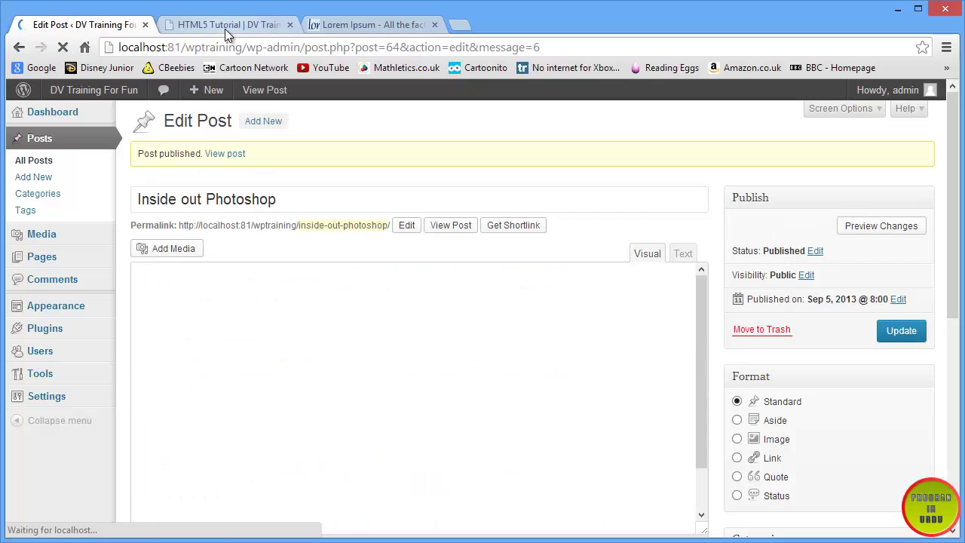
- On the live site, open Site Blog, then the 'Inside out Photoshop' post, and check its end
{"action": "left_click", "coordinate": [225, 25]}
{"action": "scroll", "coordinate": [577, 266], "scroll_direction": "up", "scroll_amount": 5}
{"action": "scroll", "coordinate": [575, 265], "scroll_direction": "up", "scroll_amount": 10}
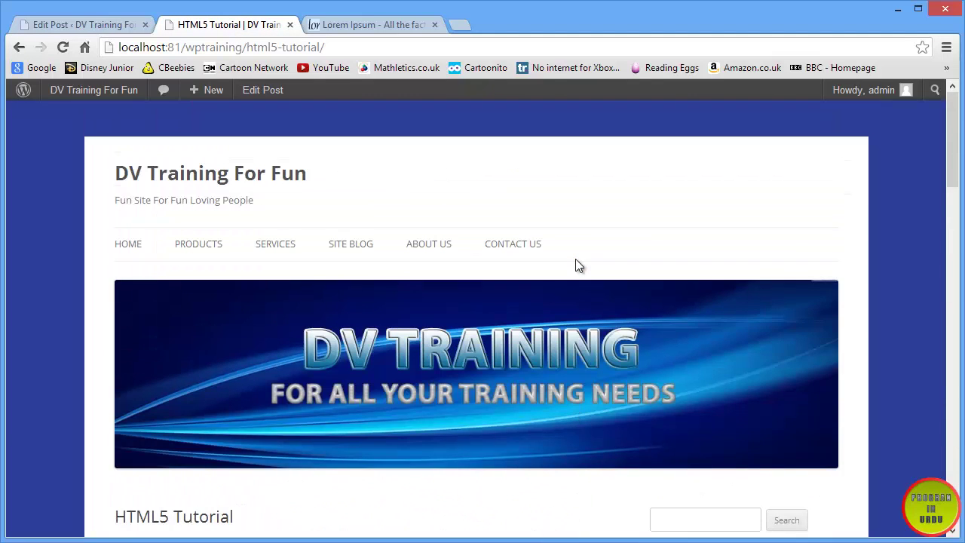
{"action": "scroll", "coordinate": [438, 228], "scroll_direction": "down", "scroll_amount": 1}
{"action": "left_click", "coordinate": [343, 168]}
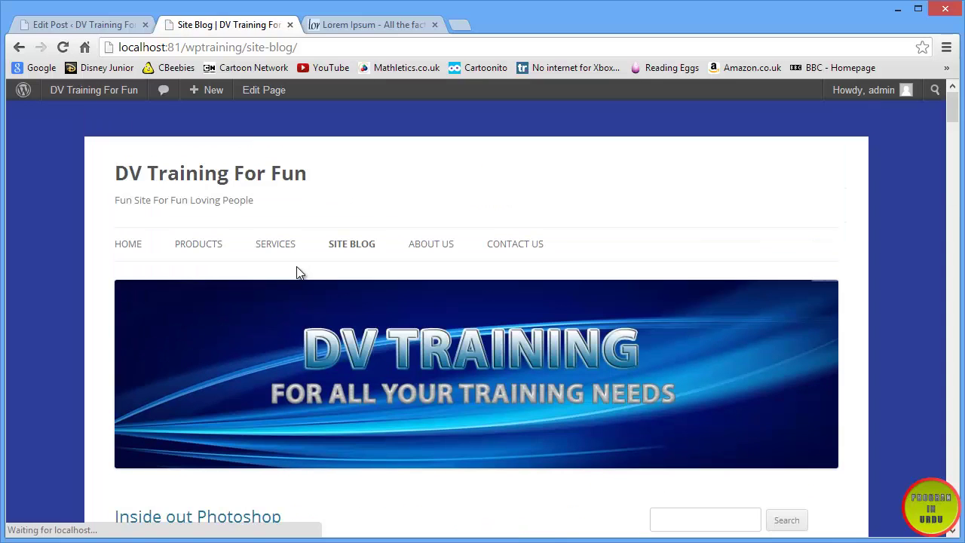
{"action": "scroll", "coordinate": [297, 271], "scroll_direction": "down", "scroll_amount": 6}
{"action": "scroll", "coordinate": [297, 267], "scroll_direction": "up", "scroll_amount": 3}
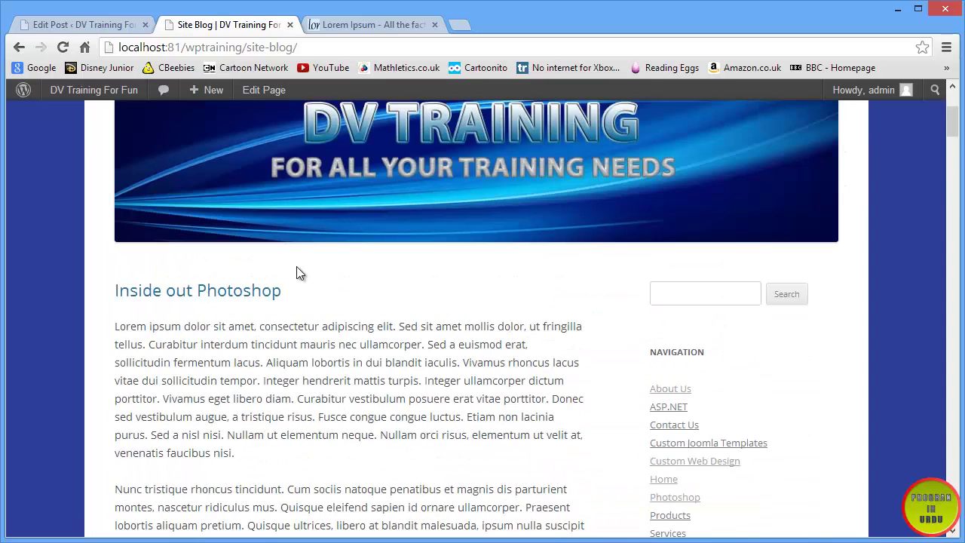
{"action": "left_click", "coordinate": [256, 292]}
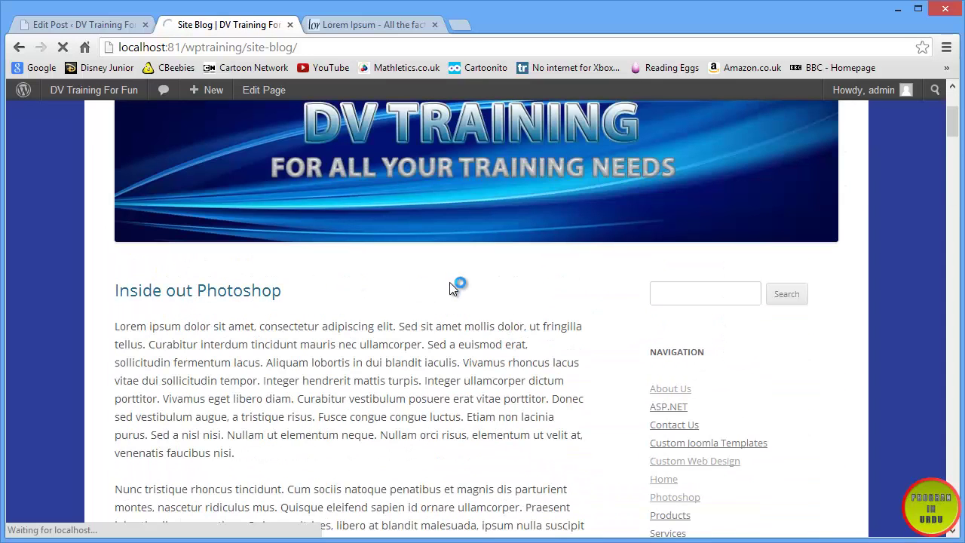
{"action": "scroll", "coordinate": [450, 287], "scroll_direction": "down", "scroll_amount": 15}
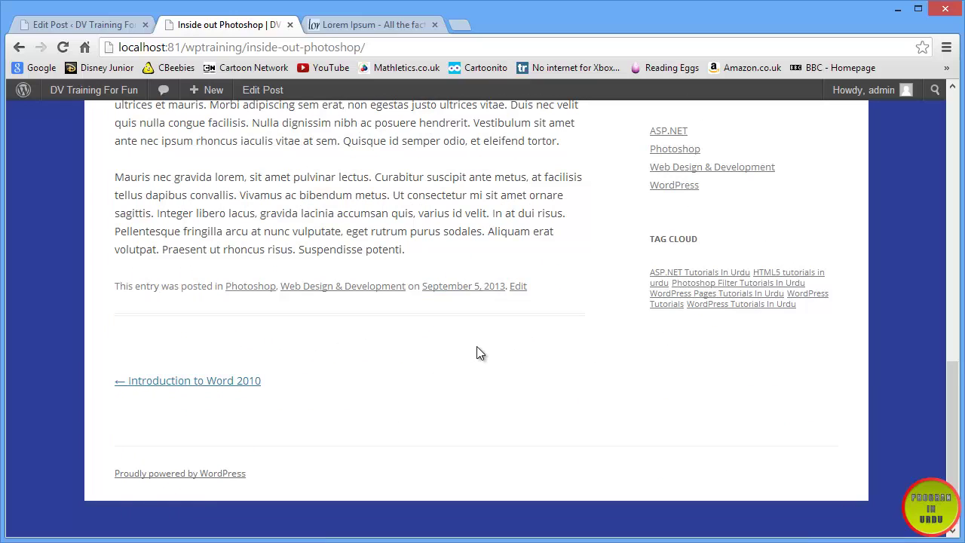
- In Settings > Discussion, tick 'Allow people to post comments on new articles' and save
{"action": "mouse_move", "coordinate": [208, 90]}
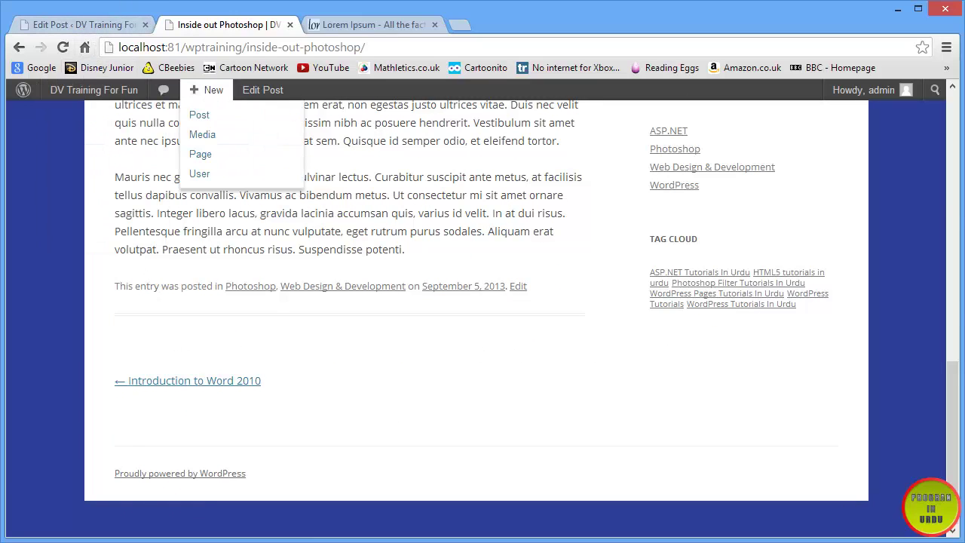
{"action": "left_click", "coordinate": [121, 25]}
{"action": "mouse_move", "coordinate": [49, 393]}
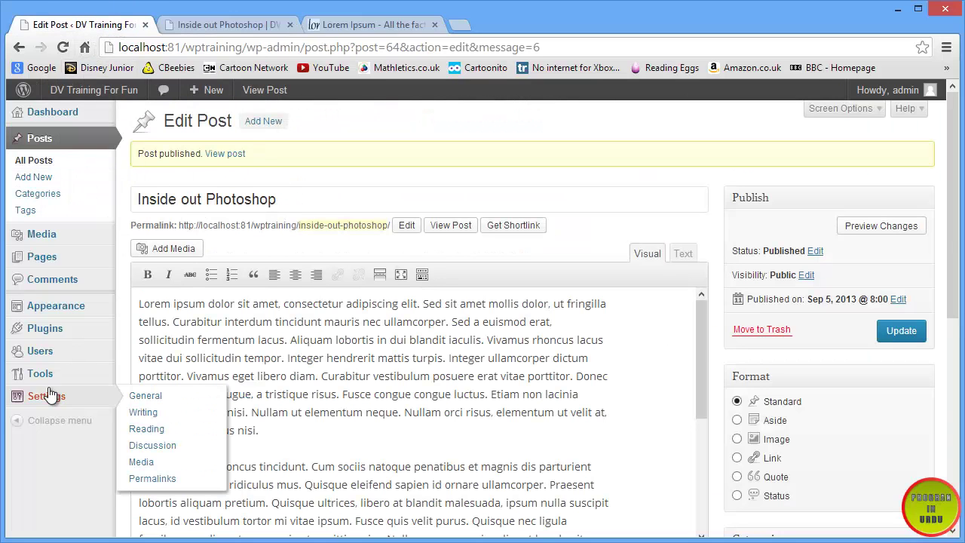
{"action": "left_click", "coordinate": [154, 445]}
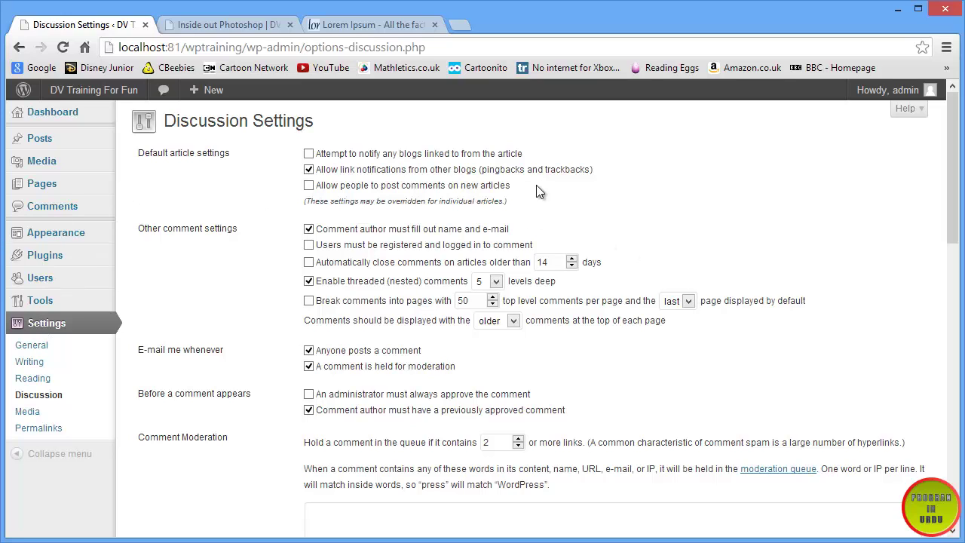
{"action": "left_click_drag", "start_coordinate": [536, 185], "coordinate": [318, 187]}
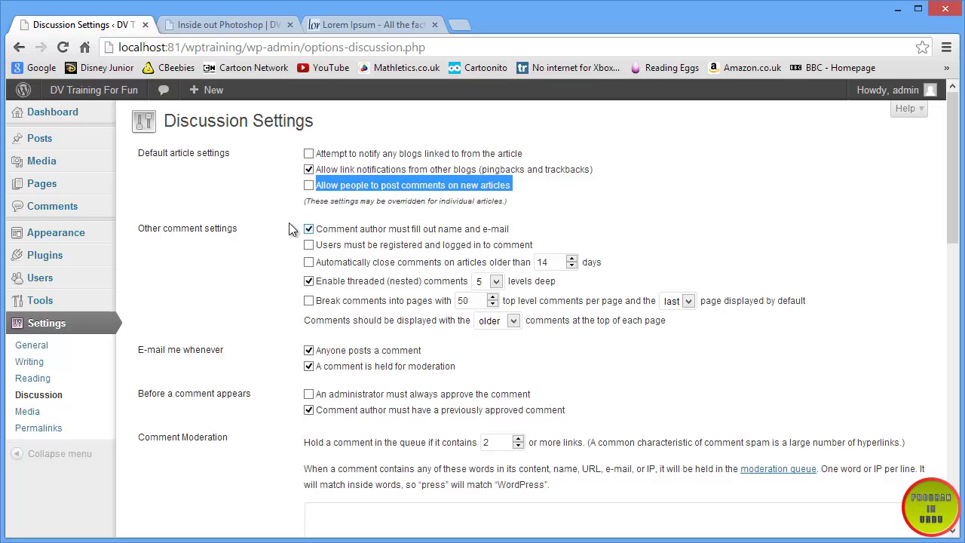
{"action": "left_click", "coordinate": [308, 186]}
{"action": "scroll", "coordinate": [269, 318], "scroll_direction": "down", "scroll_amount": 5}
{"action": "scroll", "coordinate": [218, 380], "scroll_direction": "down", "scroll_amount": 8}
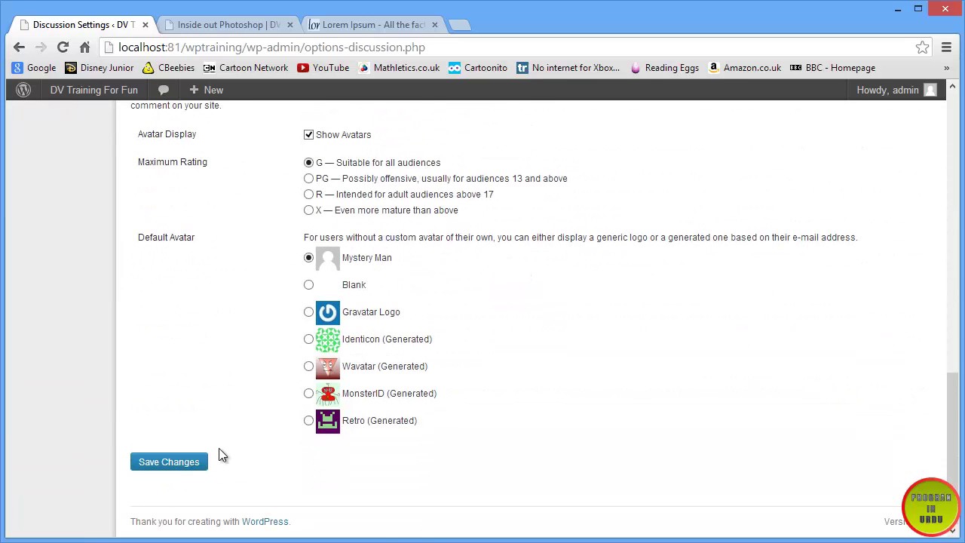
{"action": "left_click", "coordinate": [195, 468]}
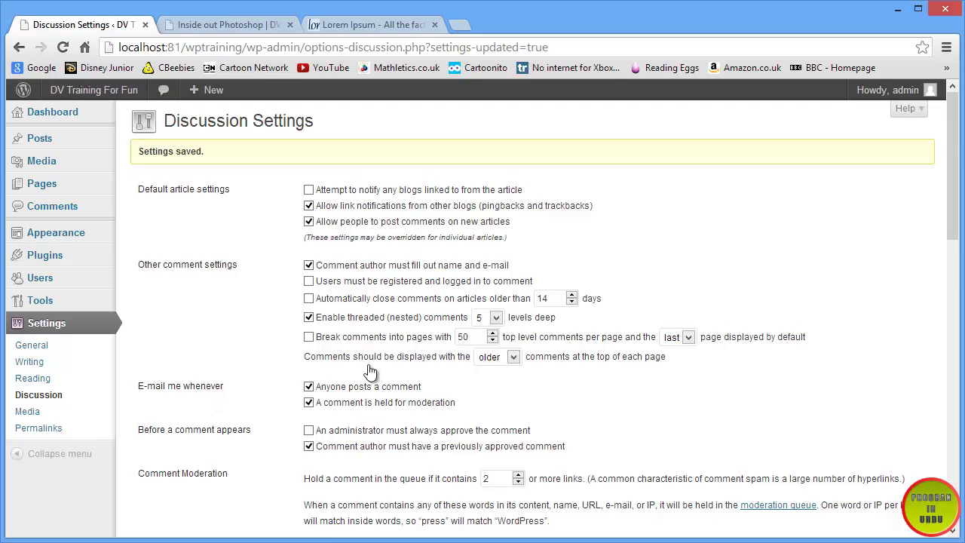
- Review the saved comments-on-new-articles option on the settings page
{"action": "left_click_drag", "start_coordinate": [542, 226], "coordinate": [311, 222]}
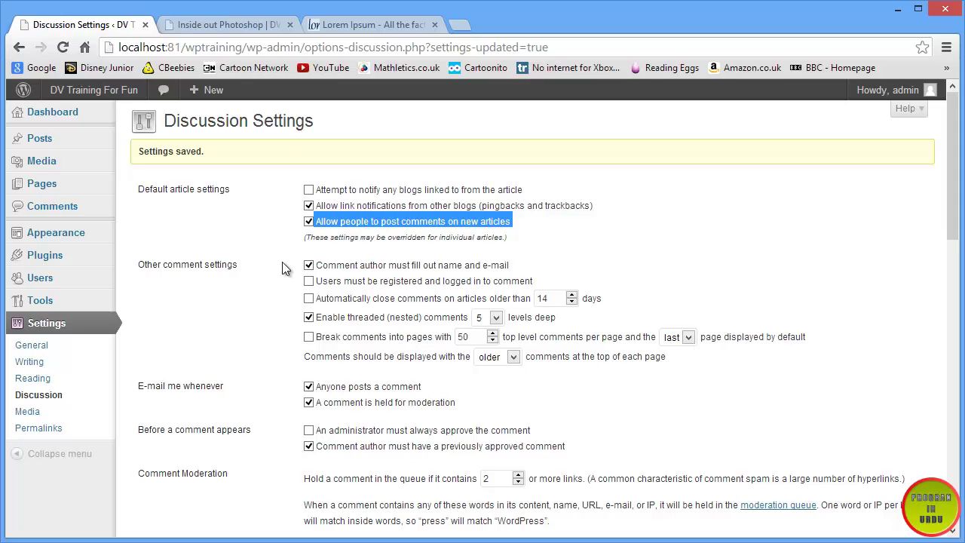
{"action": "double_click", "coordinate": [348, 223]}
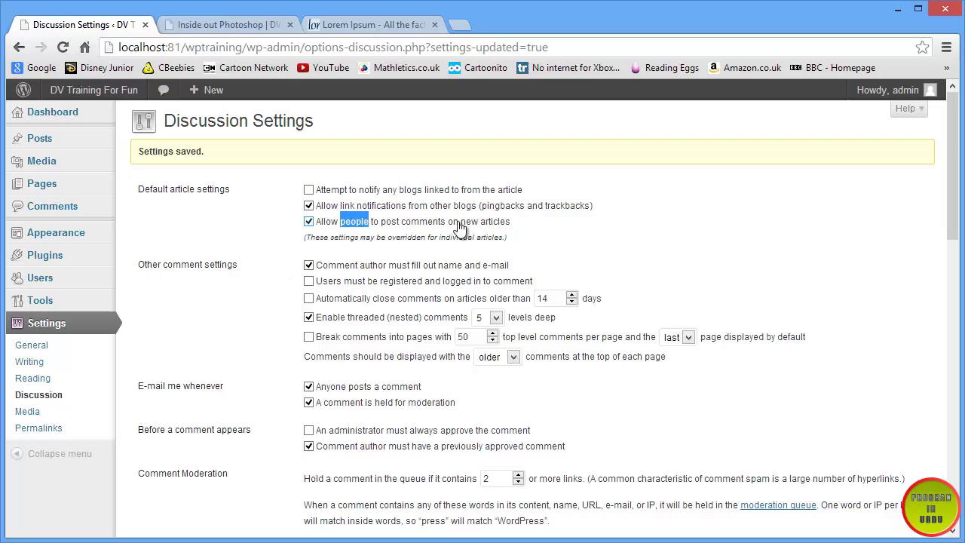
{"action": "left_click", "coordinate": [527, 234]}
{"action": "scroll", "coordinate": [519, 281], "scroll_direction": "down", "scroll_amount": 1}
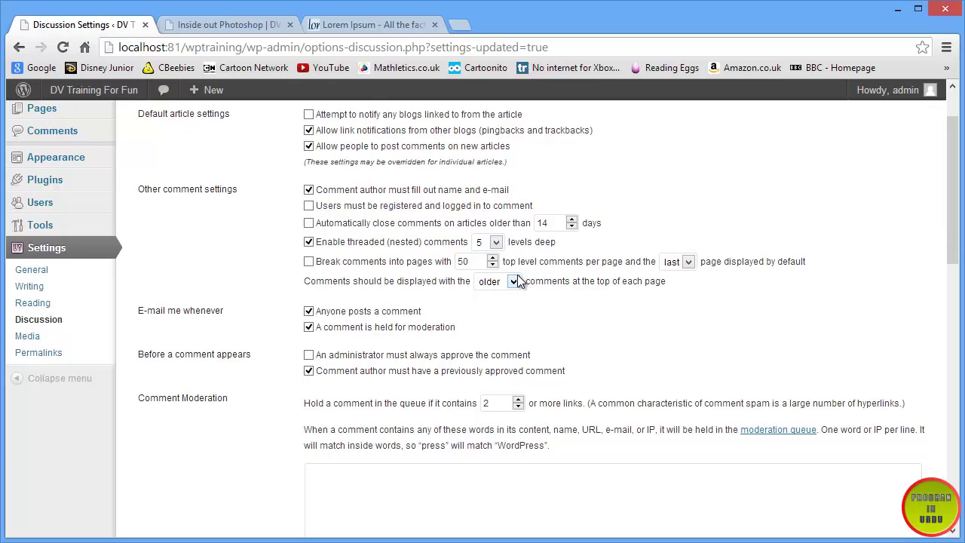
- From the Discussion Settings tab, log the admin account out, then view the Inside out Photoshop post
{"action": "left_click", "coordinate": [224, 25]}
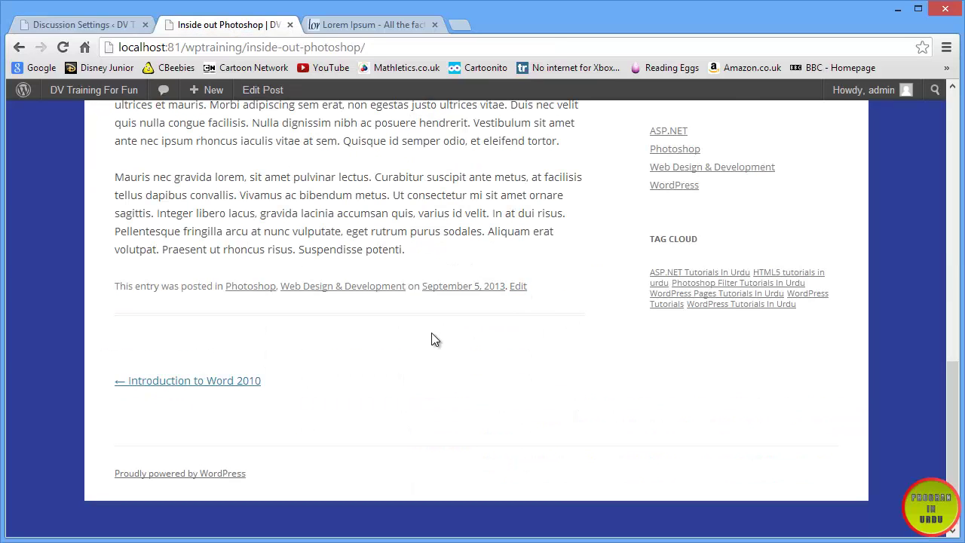
{"action": "scroll", "coordinate": [431, 336], "scroll_direction": "up", "scroll_amount": 15}
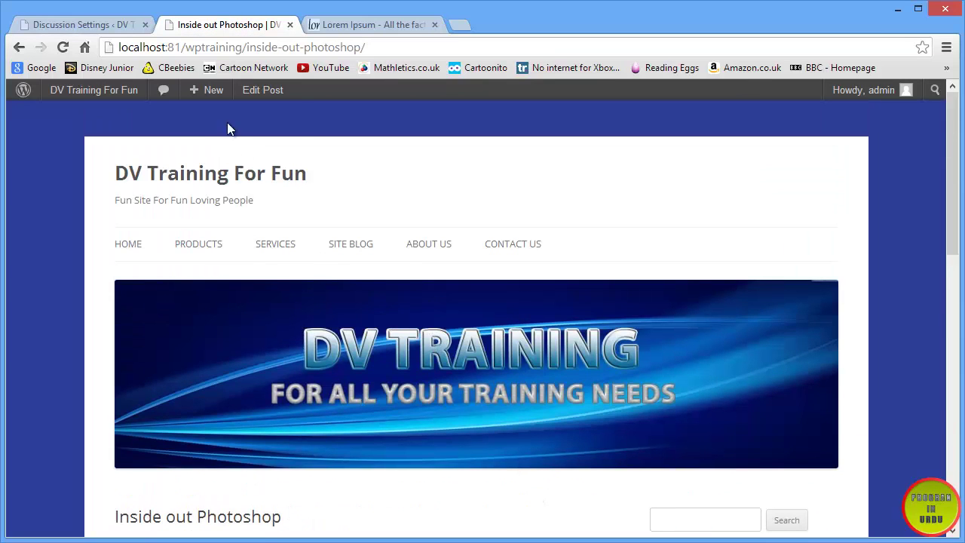
{"action": "left_click", "coordinate": [106, 24]}
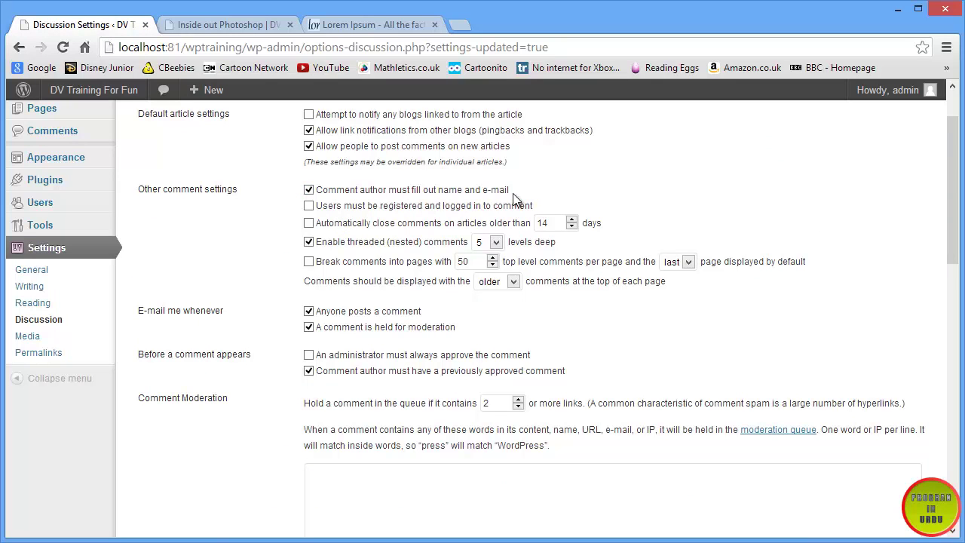
{"action": "scroll", "coordinate": [147, 286], "scroll_direction": "up", "scroll_amount": 1}
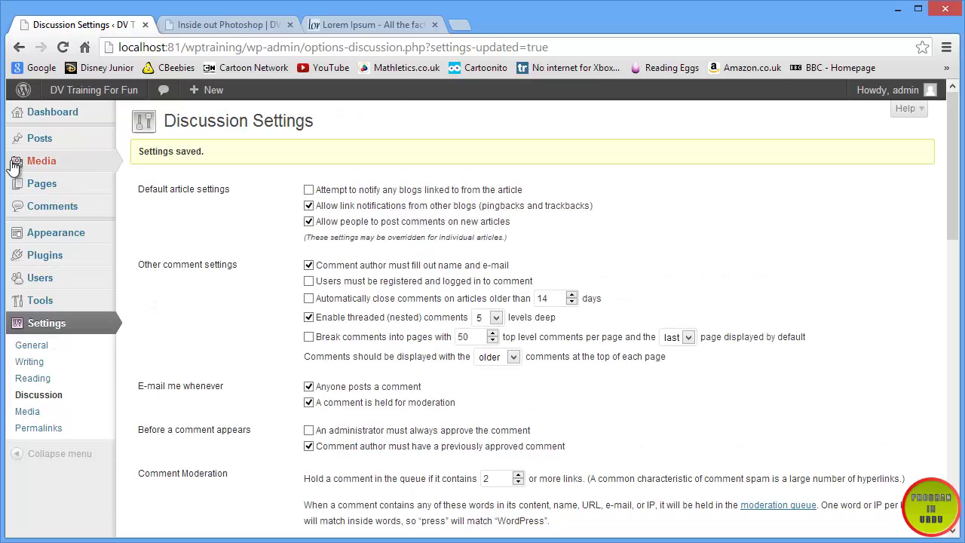
{"action": "mouse_move", "coordinate": [901, 92]}
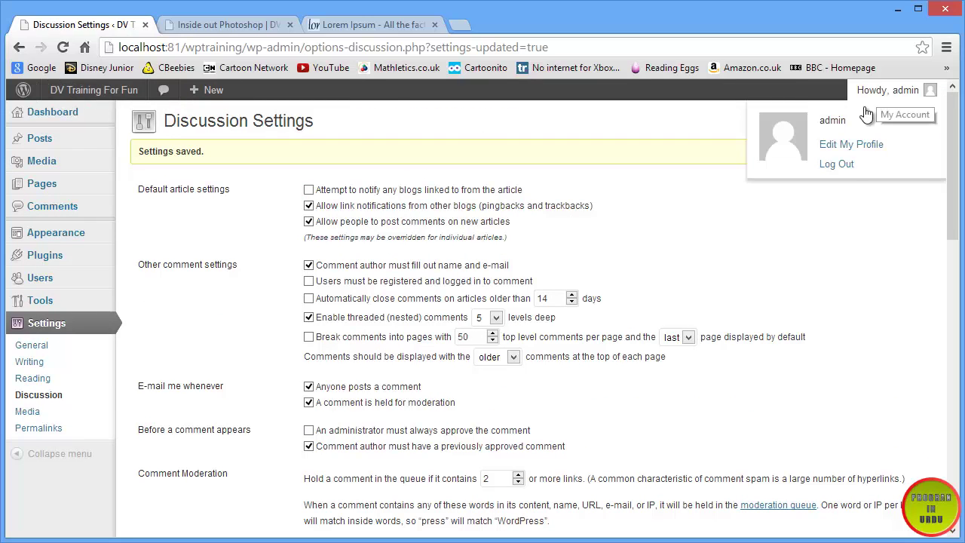
{"action": "left_click", "coordinate": [836, 164]}
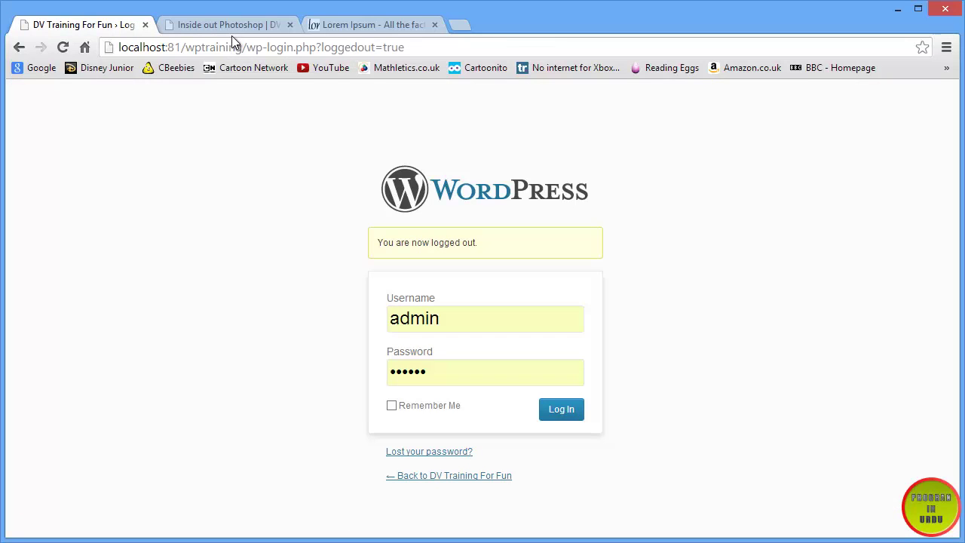
{"action": "left_click", "coordinate": [231, 24]}
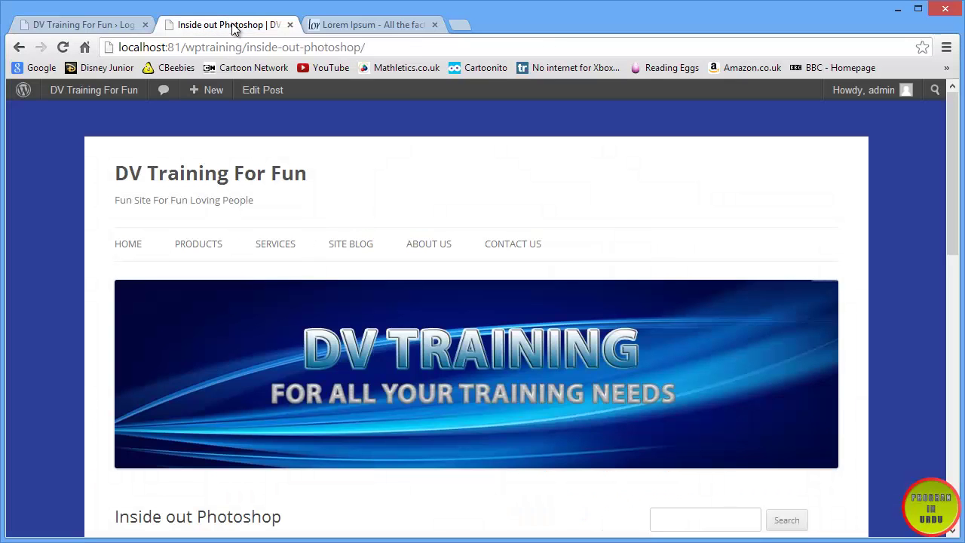
- Reload the post as a logged-out visitor and open HTML5 Tutorial from the Site Blog
{"action": "left_click", "coordinate": [64, 47]}
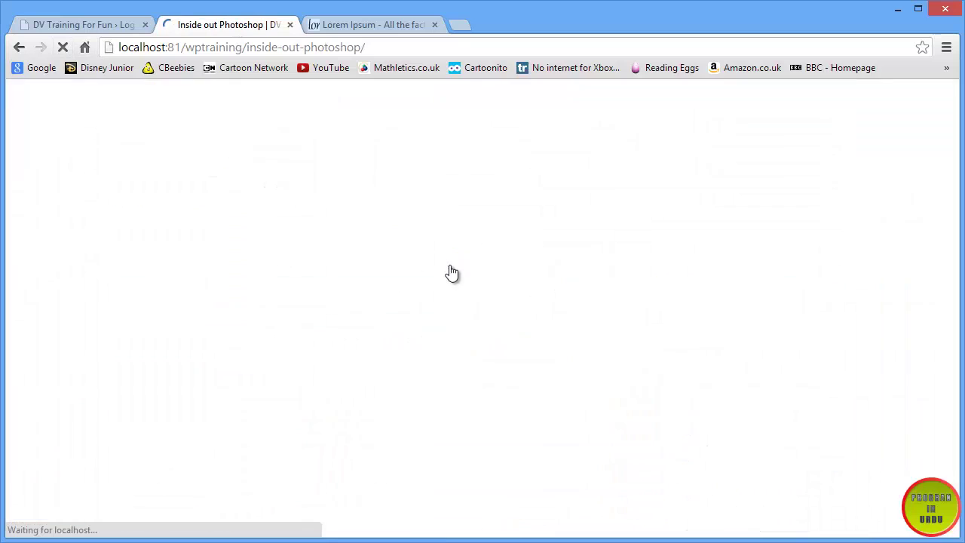
{"action": "left_click", "coordinate": [371, 231]}
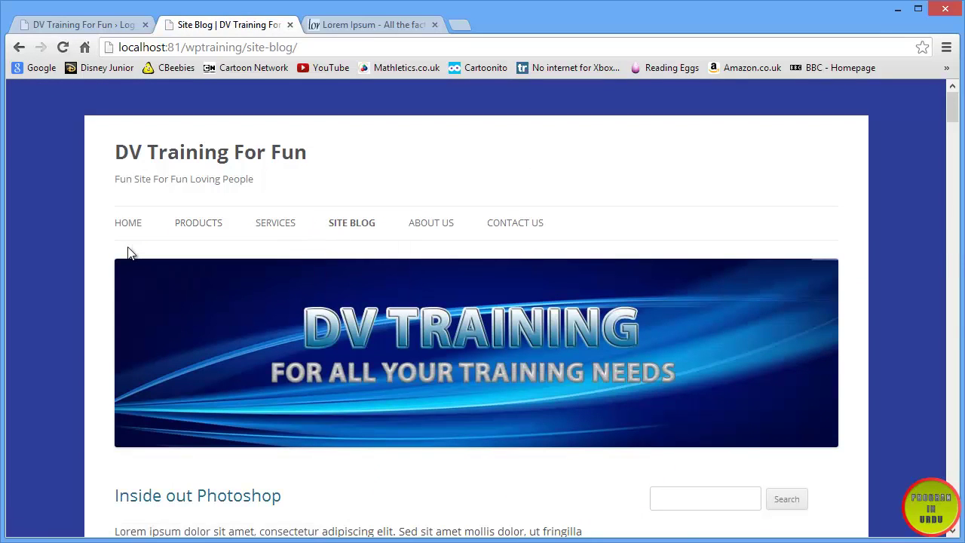
{"action": "scroll", "coordinate": [128, 253], "scroll_direction": "down", "scroll_amount": 10}
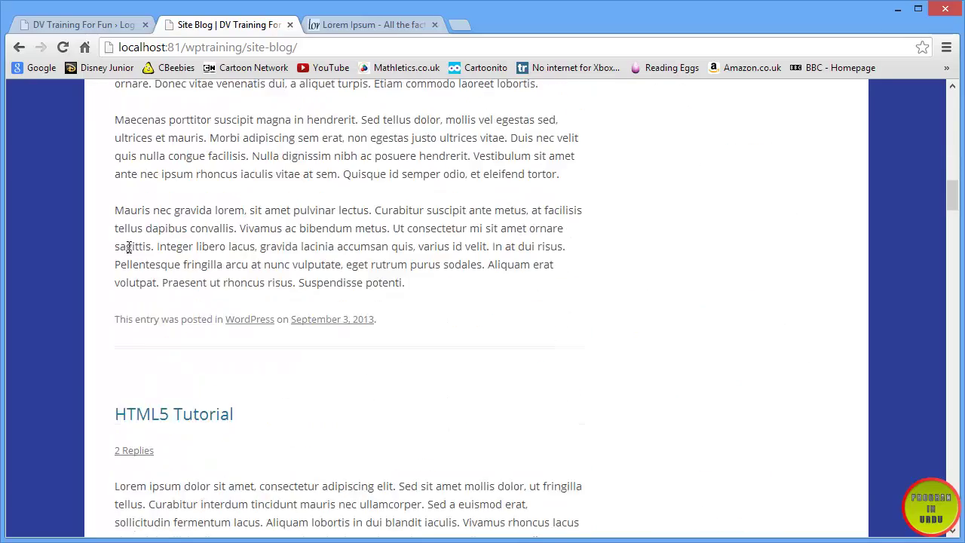
{"action": "scroll", "coordinate": [128, 253], "scroll_direction": "down", "scroll_amount": 7}
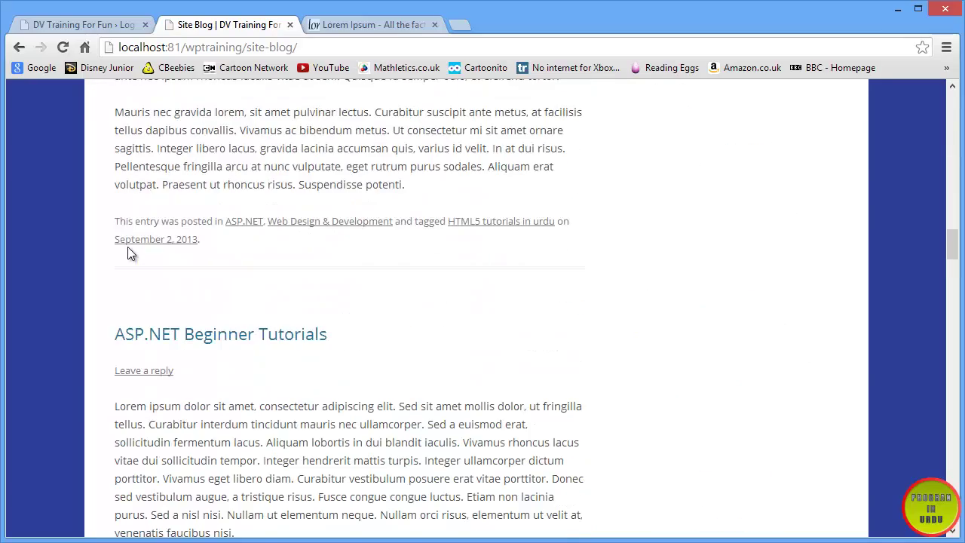
{"action": "scroll", "coordinate": [128, 253], "scroll_direction": "up", "scroll_amount": 6}
{"action": "scroll", "coordinate": [216, 403], "scroll_direction": "up", "scroll_amount": 2}
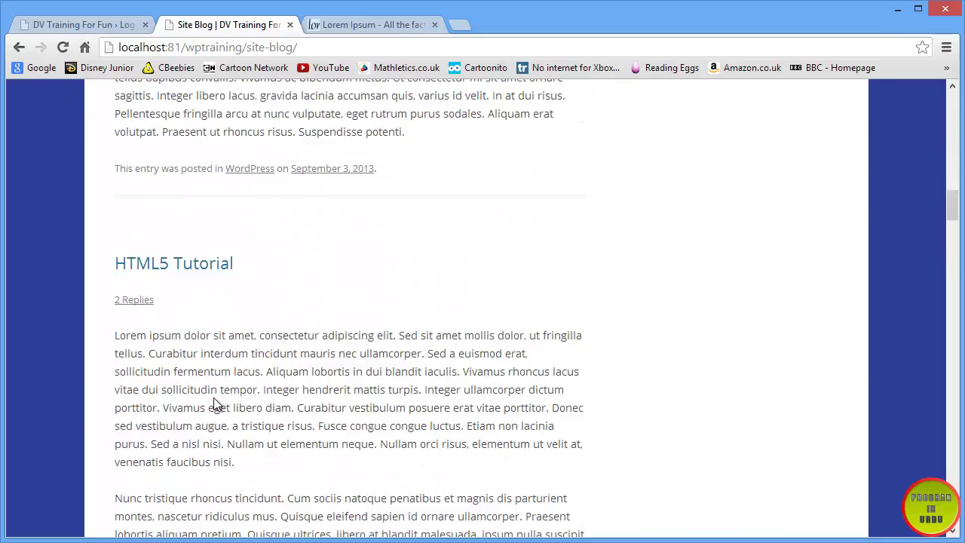
{"action": "left_click", "coordinate": [157, 258]}
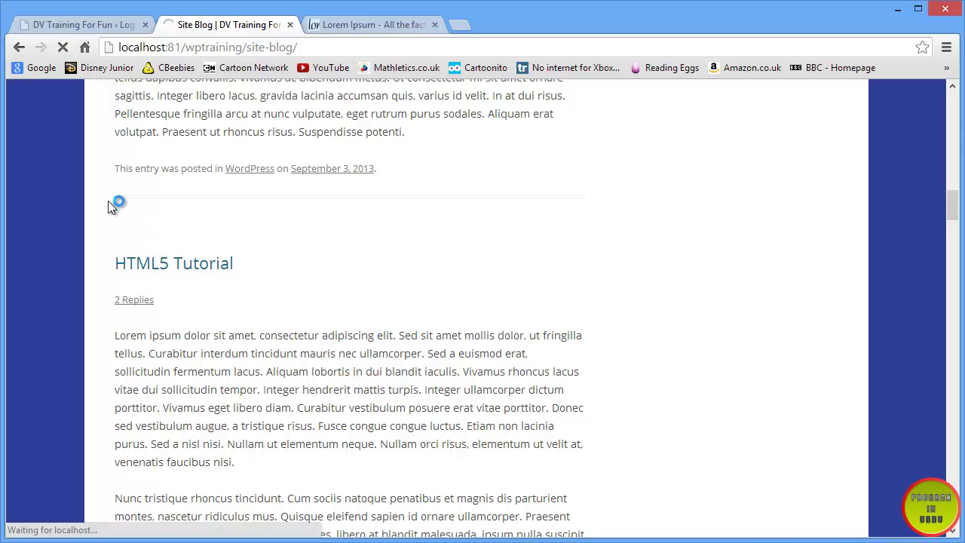
- Review the Leave a Reply form's required Name and Email fields, then go to the login tab
{"action": "scroll", "coordinate": [107, 200], "scroll_direction": "down", "scroll_amount": 10}
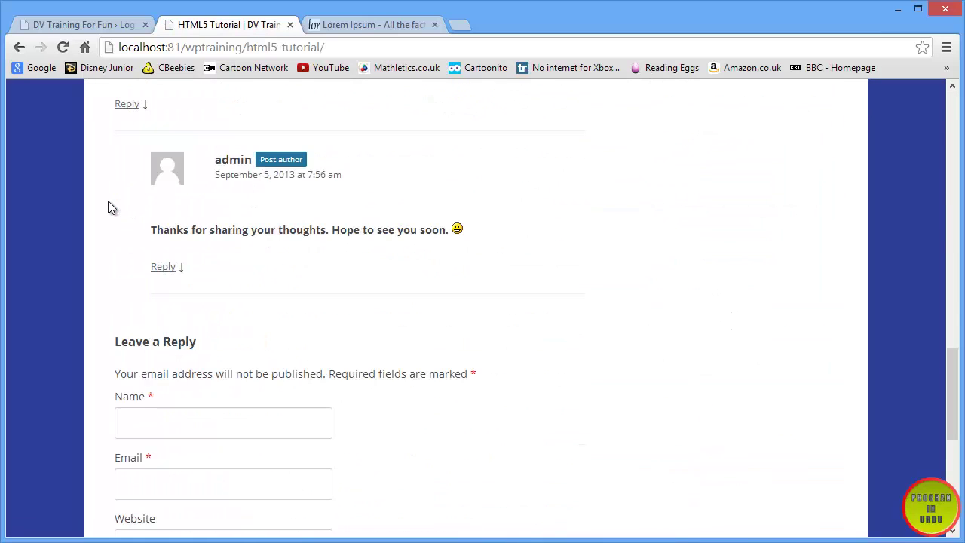
{"action": "scroll", "coordinate": [108, 201], "scroll_direction": "down", "scroll_amount": 5}
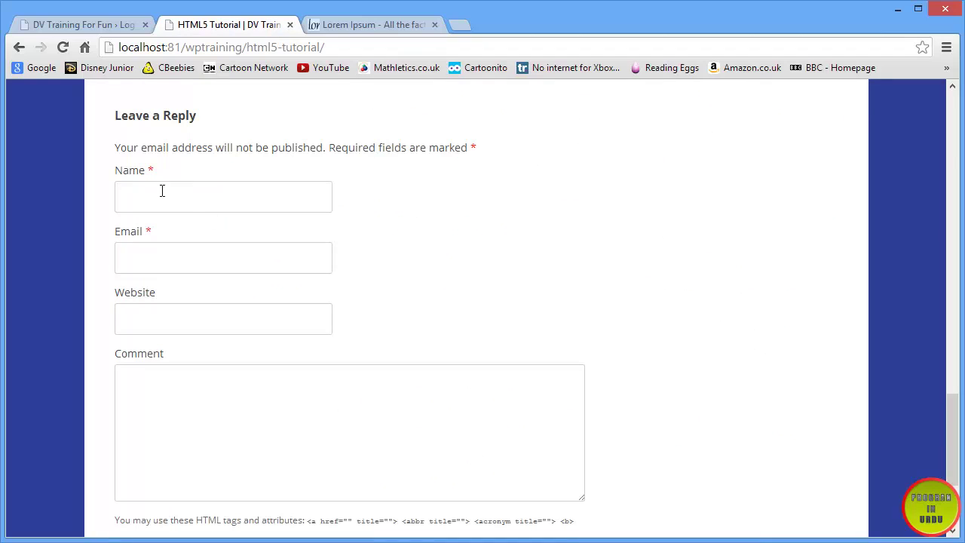
{"action": "left_click_drag", "start_coordinate": [116, 147], "coordinate": [504, 146]}
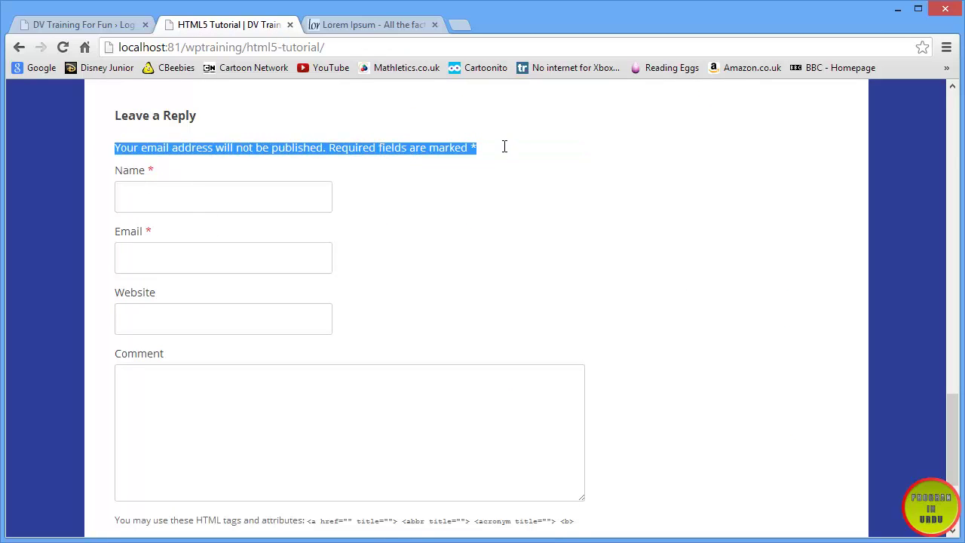
{"action": "left_click", "coordinate": [185, 164]}
{"action": "left_click", "coordinate": [172, 199]}
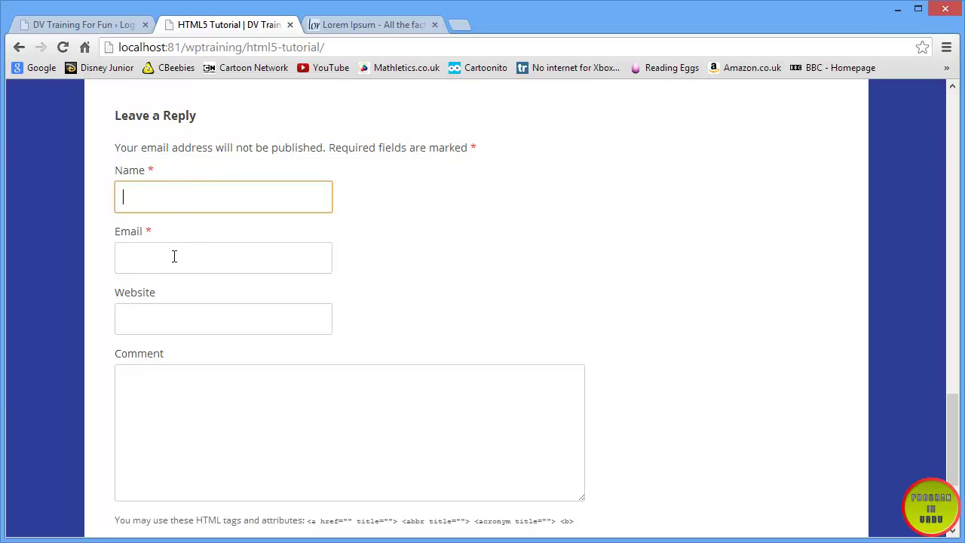
{"action": "left_click", "coordinate": [174, 257]}
{"action": "left_click", "coordinate": [159, 186]}
{"action": "left_click_drag", "start_coordinate": [149, 166], "coordinate": [156, 167]}
{"action": "left_click", "coordinate": [150, 231]}
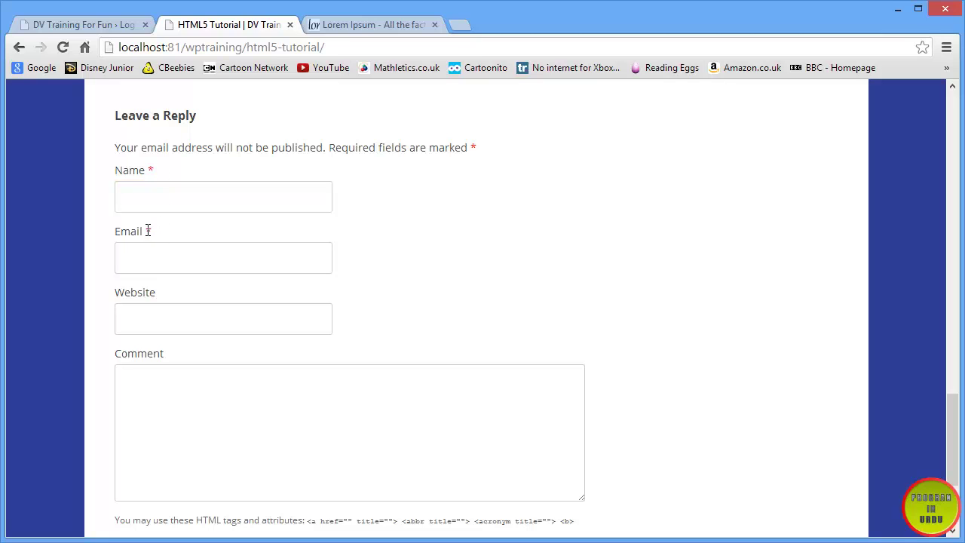
{"action": "left_click_drag", "start_coordinate": [141, 229], "coordinate": [145, 227]}
{"action": "left_click", "coordinate": [212, 474]}
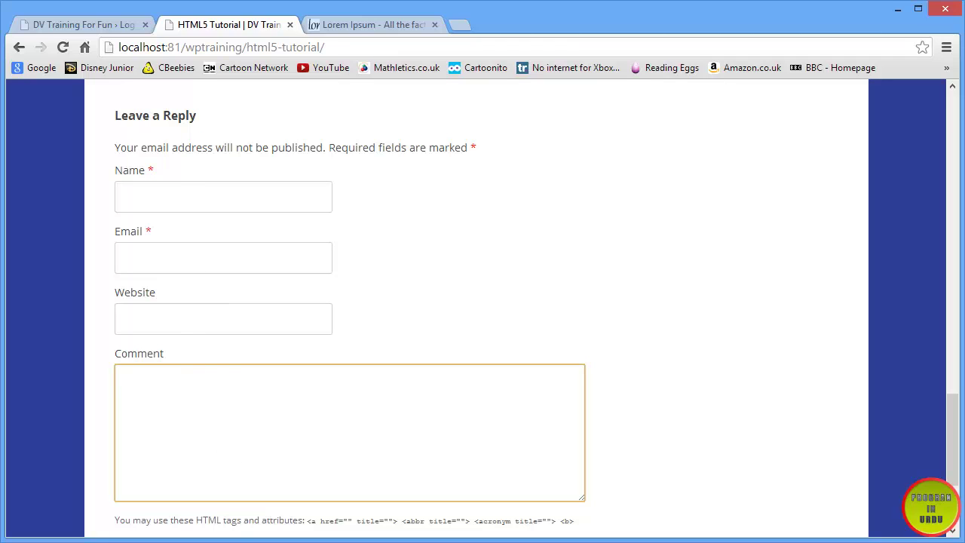
{"action": "left_click", "coordinate": [63, 26]}
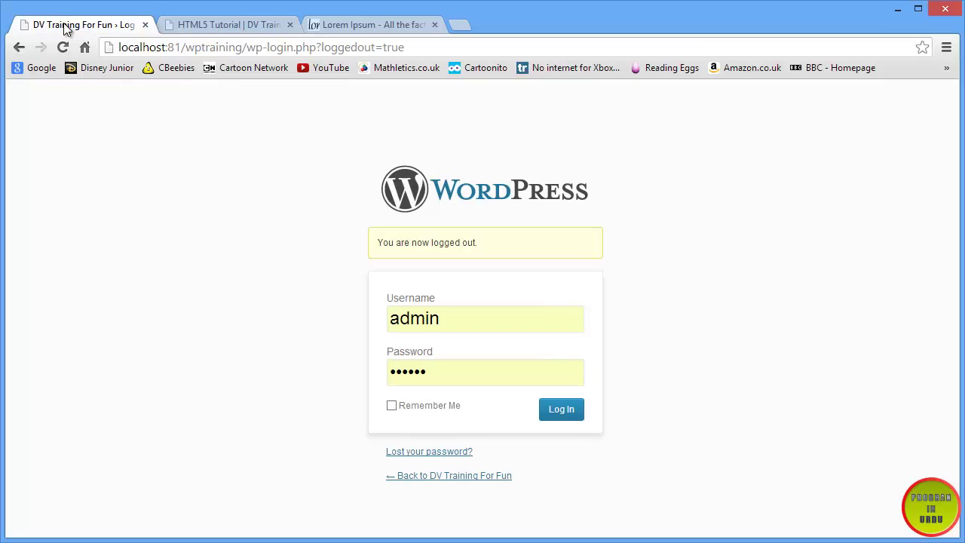
- Log back in as admin, revisit Discussion Settings, then open the Comments list
{"action": "left_click", "coordinate": [558, 413]}
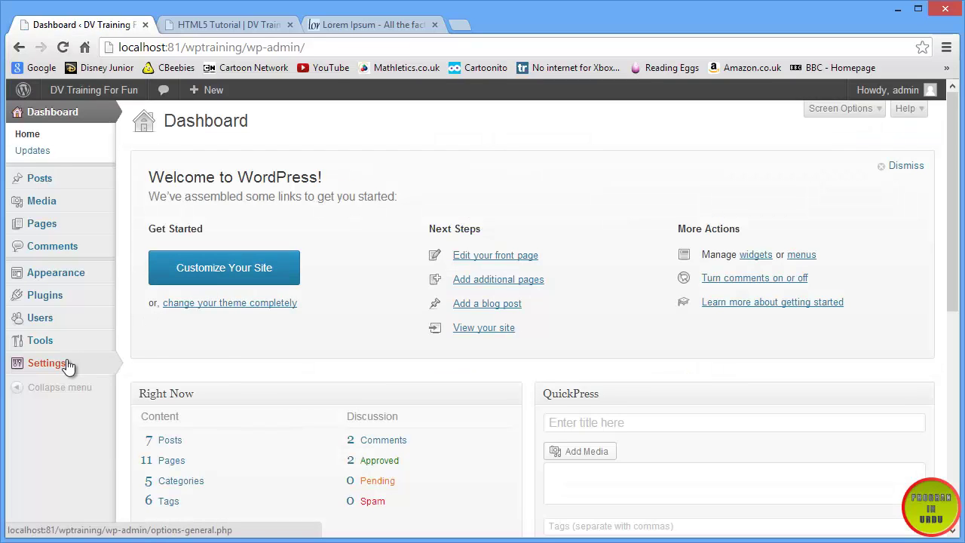
{"action": "mouse_move", "coordinate": [68, 365]}
{"action": "left_click", "coordinate": [164, 412]}
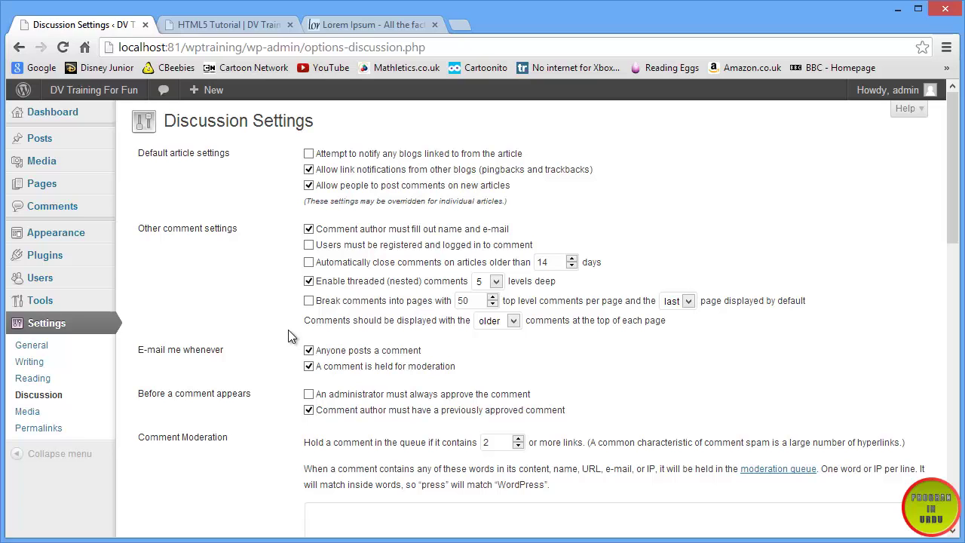
{"action": "scroll", "coordinate": [288, 330], "scroll_direction": "down", "scroll_amount": 1}
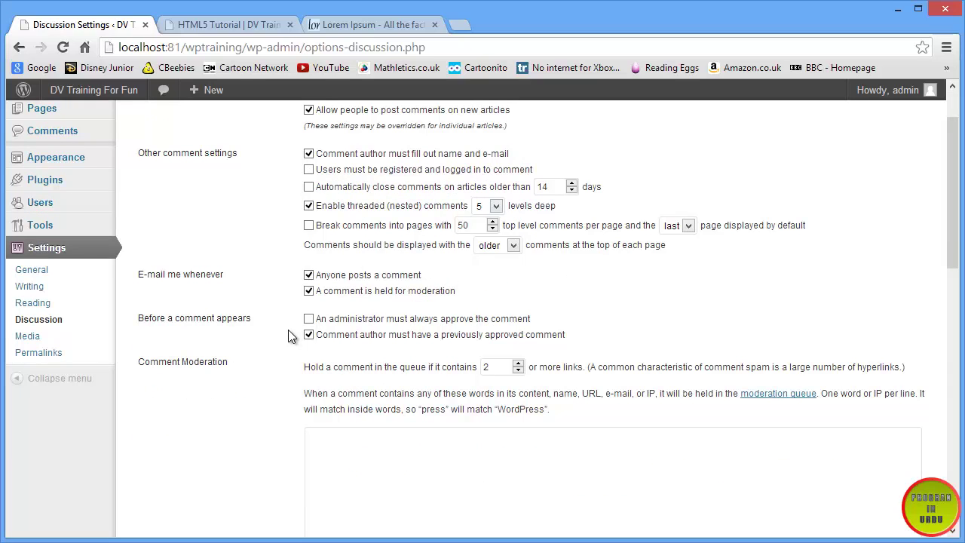
{"action": "scroll", "coordinate": [288, 330], "scroll_direction": "up", "scroll_amount": 1}
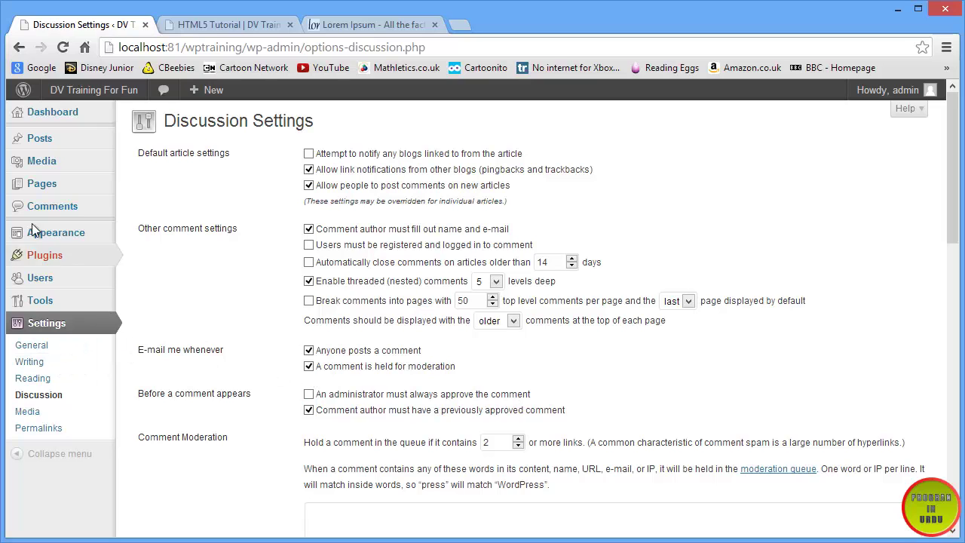
{"action": "left_click", "coordinate": [52, 206]}
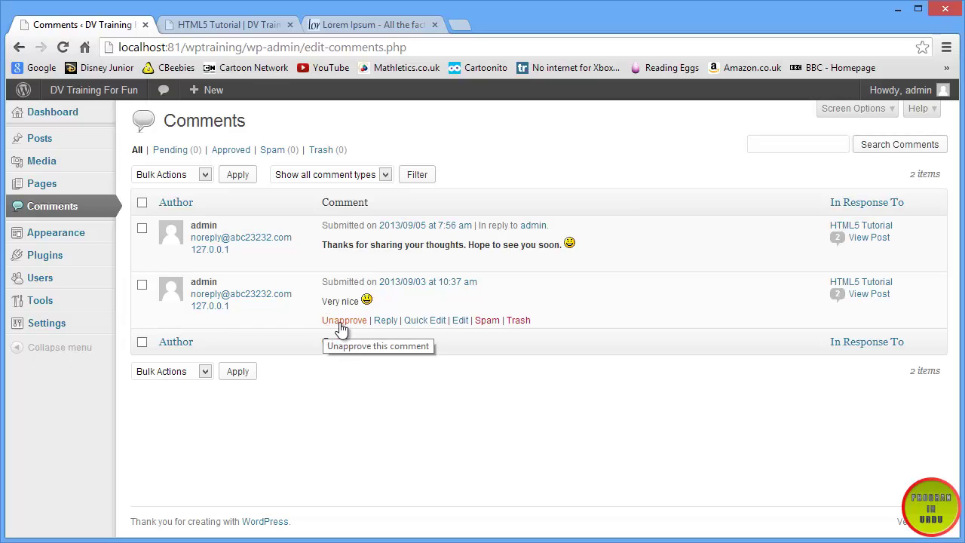
- Tick 'An administrator must always approve the comment' in Settings > Discussion
{"action": "mouse_move", "coordinate": [76, 328]}
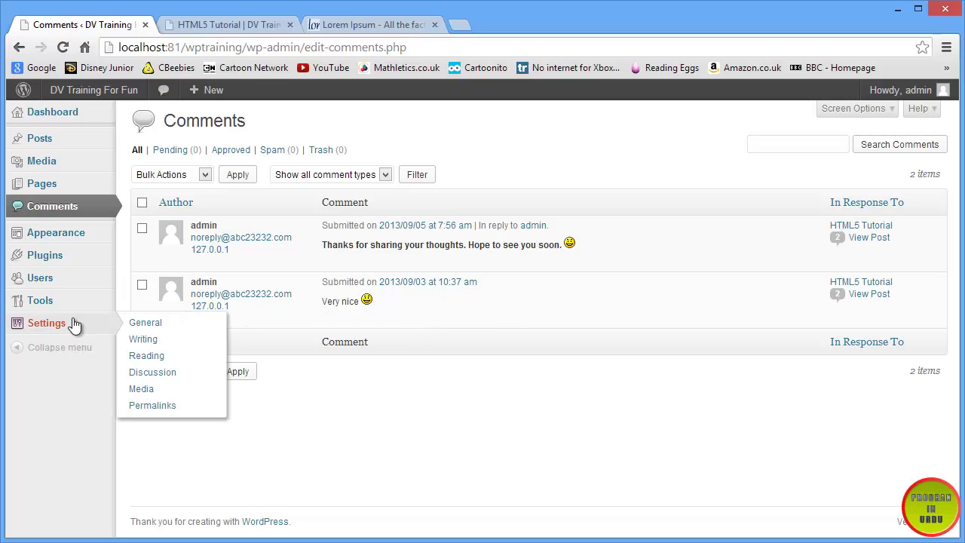
{"action": "left_click", "coordinate": [187, 379]}
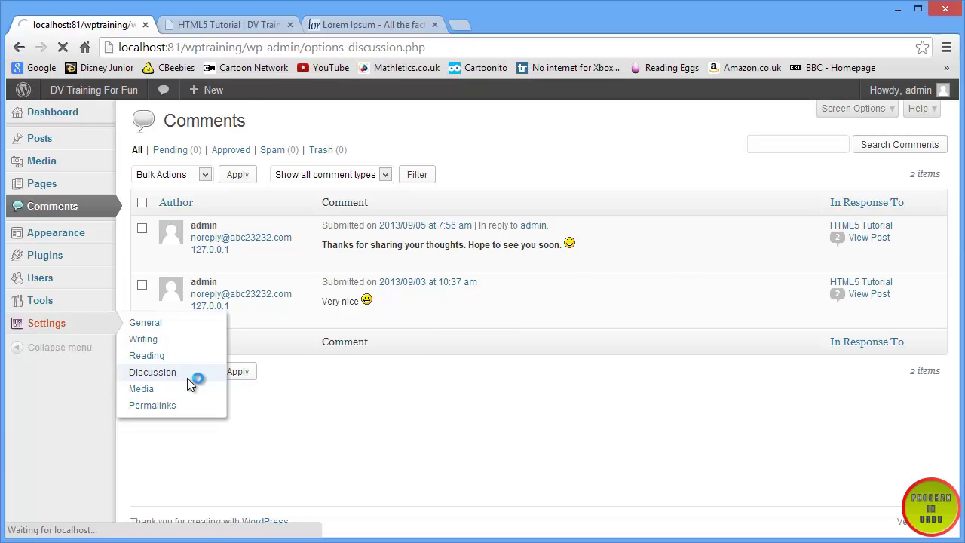
{"action": "left_click", "coordinate": [309, 394]}
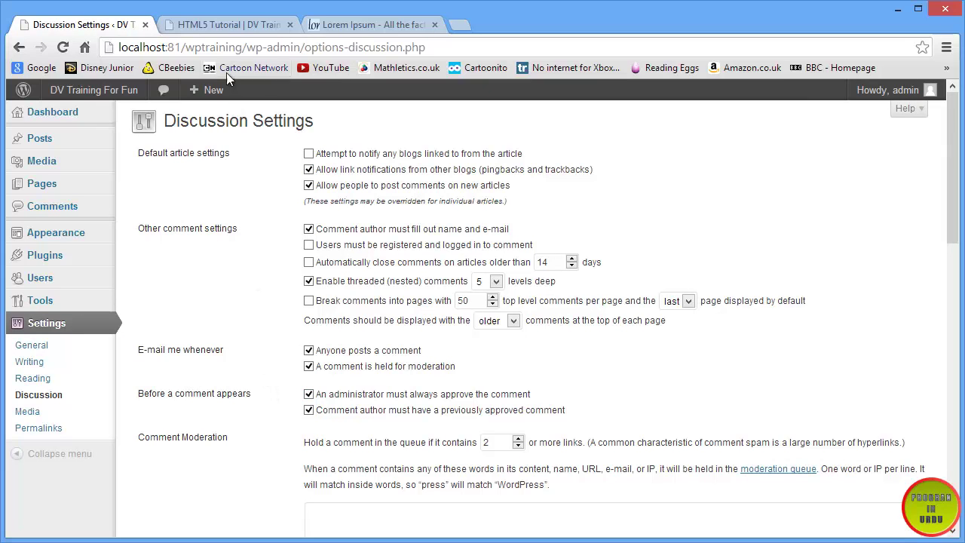
{"action": "left_click", "coordinate": [235, 28]}
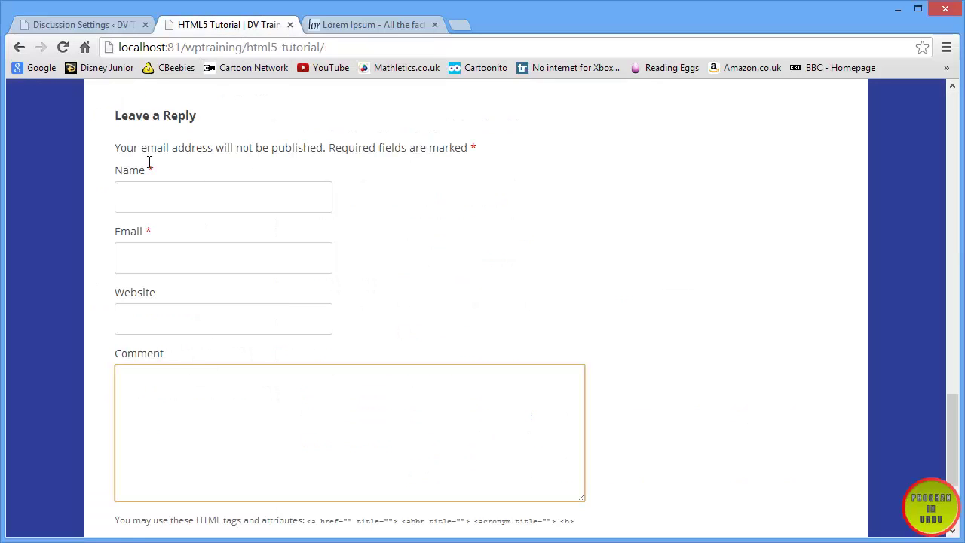
{"action": "scroll", "coordinate": [223, 324], "scroll_direction": "up", "scroll_amount": 4}
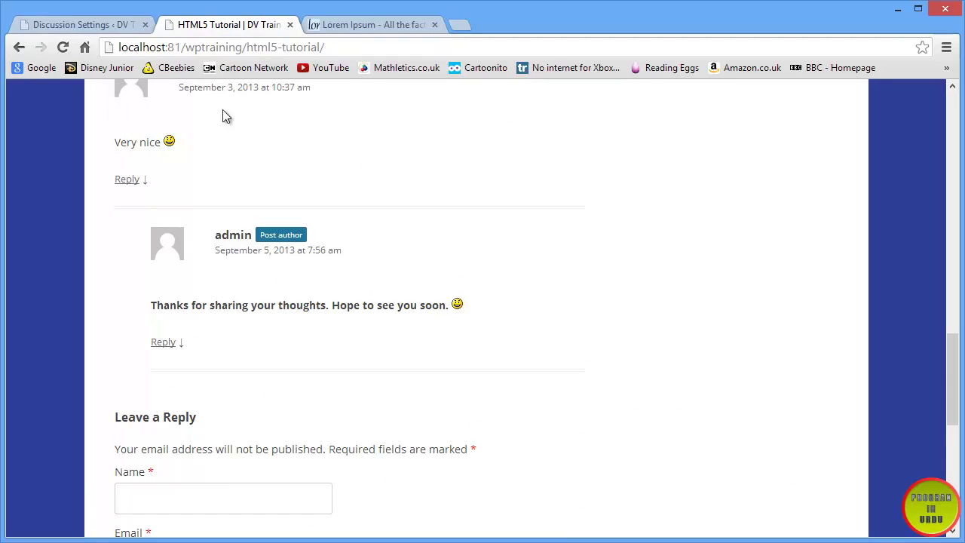
{"action": "left_click", "coordinate": [94, 21]}
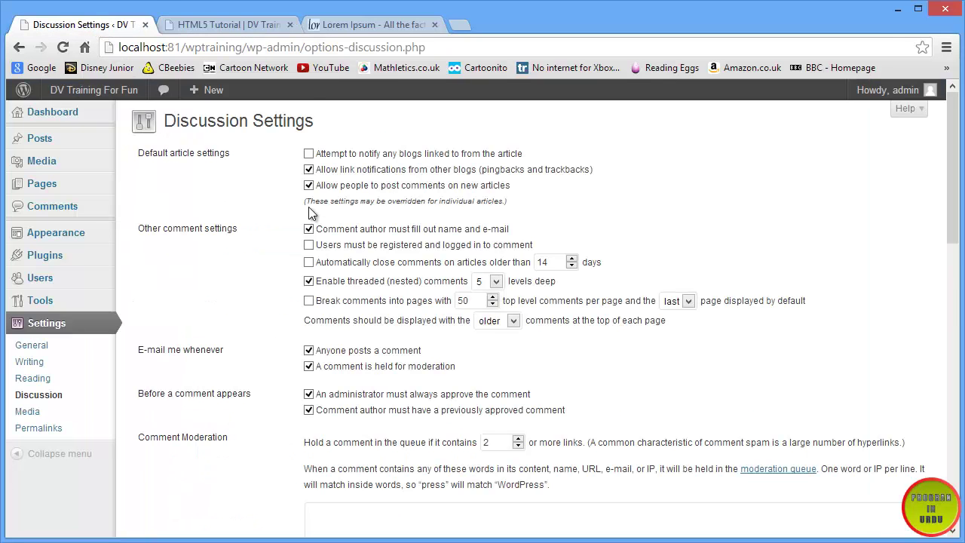
- Untick 'Comment author must fill out name and e-mail', save, and log out of admin
{"action": "scroll", "coordinate": [308, 207], "scroll_direction": "down", "scroll_amount": 1}
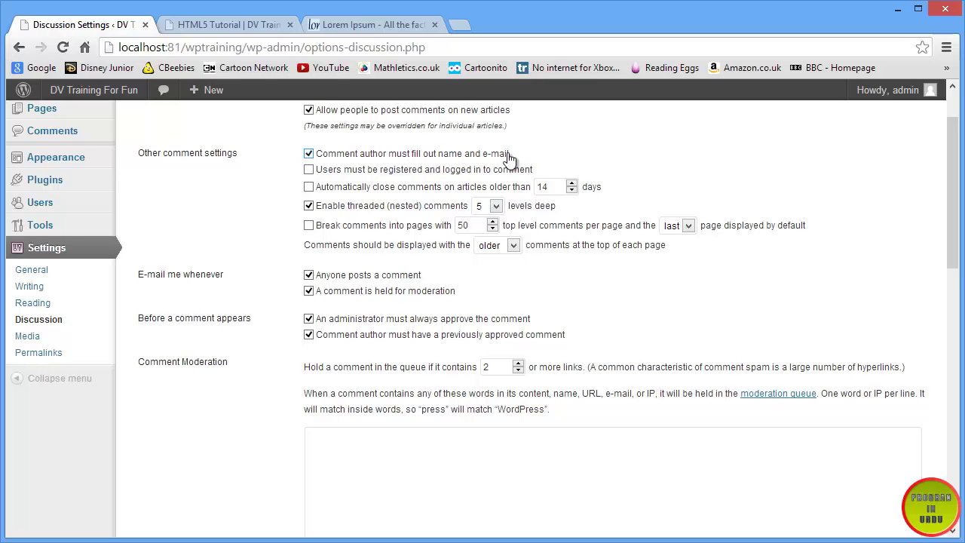
{"action": "left_click", "coordinate": [309, 153]}
{"action": "scroll", "coordinate": [234, 238], "scroll_direction": "up", "scroll_amount": 1}
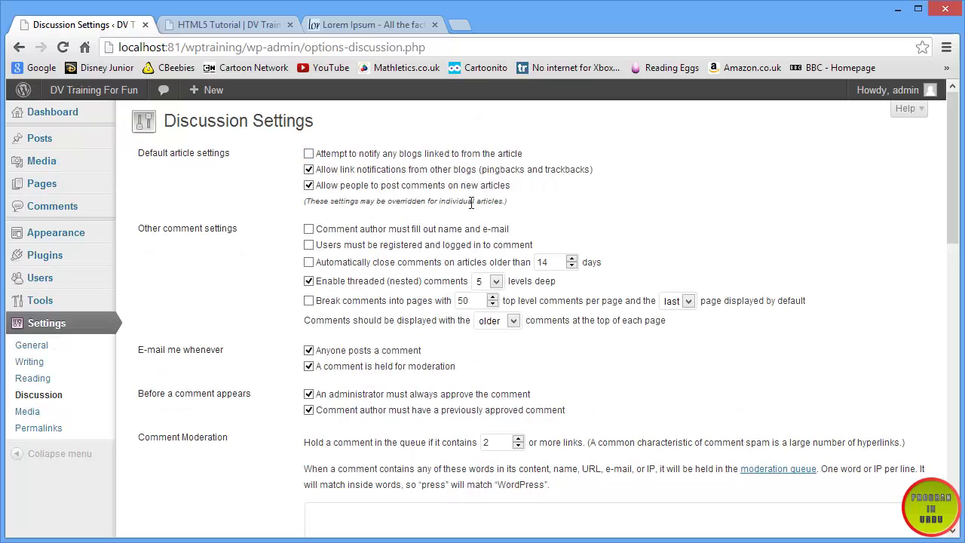
{"action": "scroll", "coordinate": [188, 401], "scroll_direction": "down", "scroll_amount": 10}
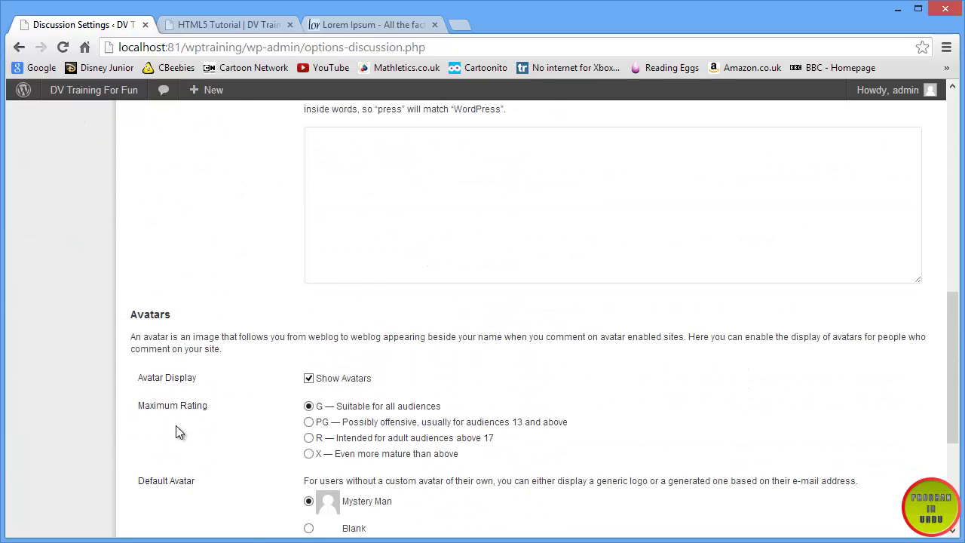
{"action": "left_click", "coordinate": [182, 480]}
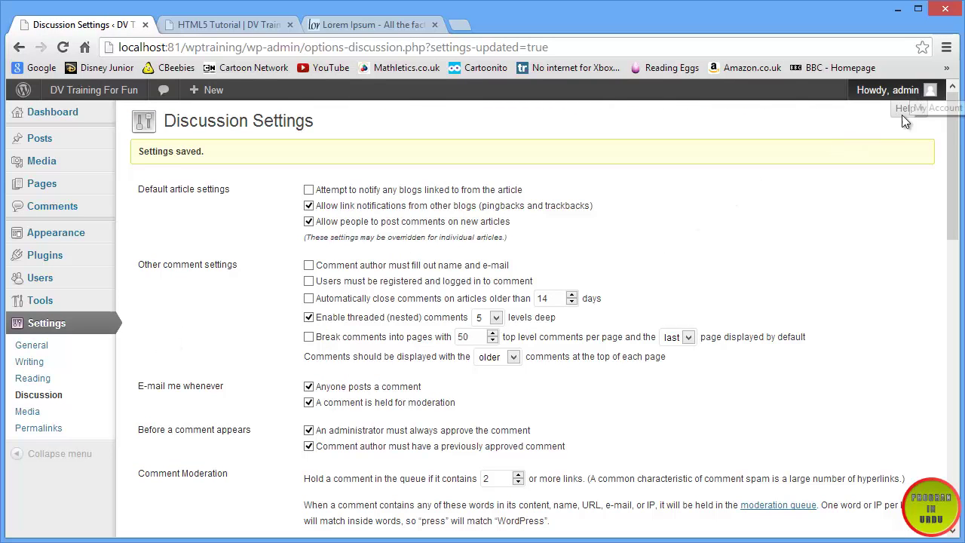
{"action": "mouse_move", "coordinate": [881, 92]}
{"action": "left_click", "coordinate": [841, 164]}
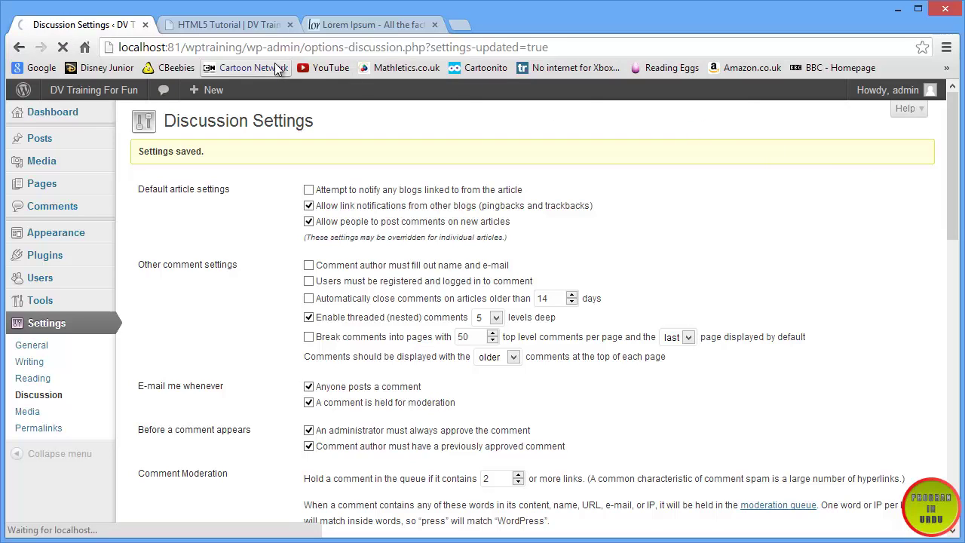
- Reload the HTML5 Tutorial post as a logged-out visitor
{"action": "left_click", "coordinate": [275, 22]}
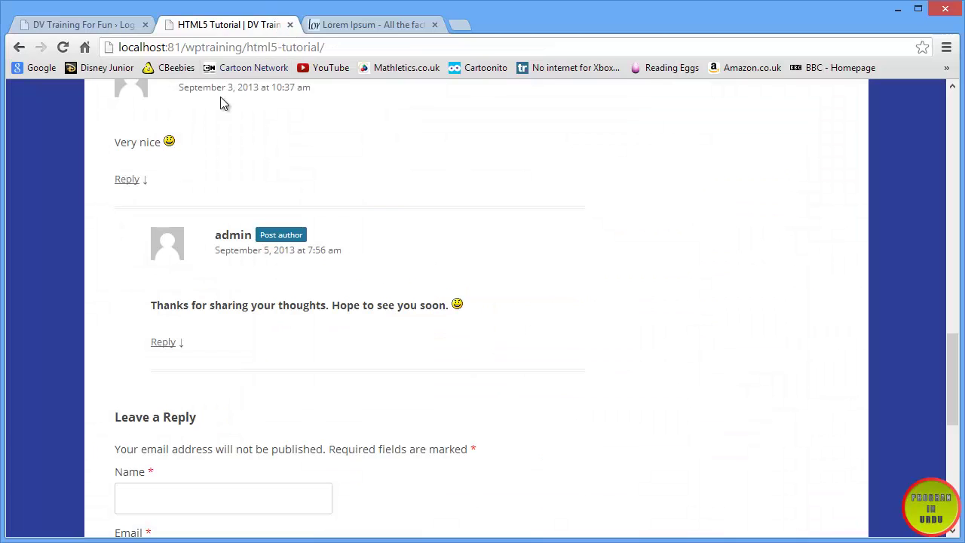
{"action": "left_click", "coordinate": [63, 46]}
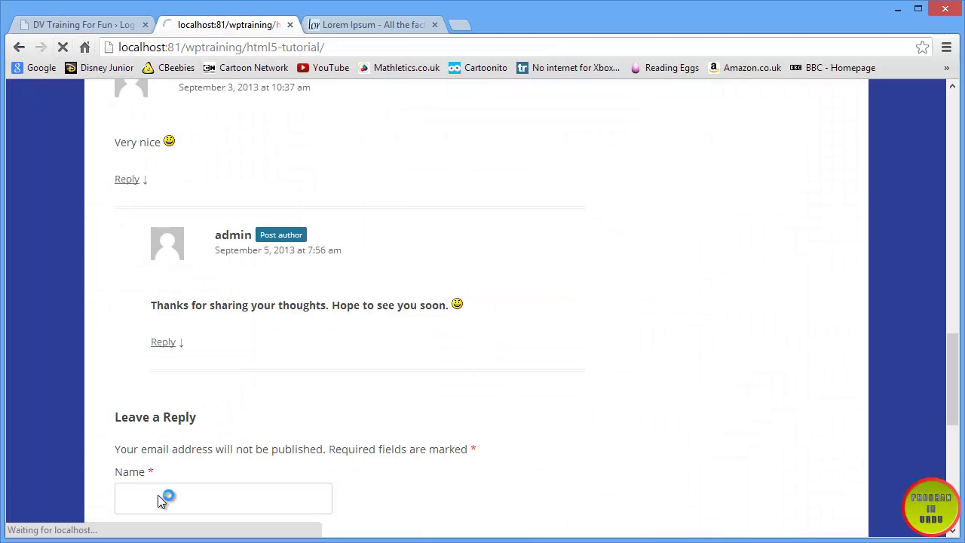
{"action": "scroll", "coordinate": [161, 357], "scroll_direction": "down", "scroll_amount": 3}
{"action": "scroll", "coordinate": [161, 360], "scroll_direction": "down", "scroll_amount": 1}
{"action": "scroll", "coordinate": [156, 247], "scroll_direction": "up", "scroll_amount": 1}
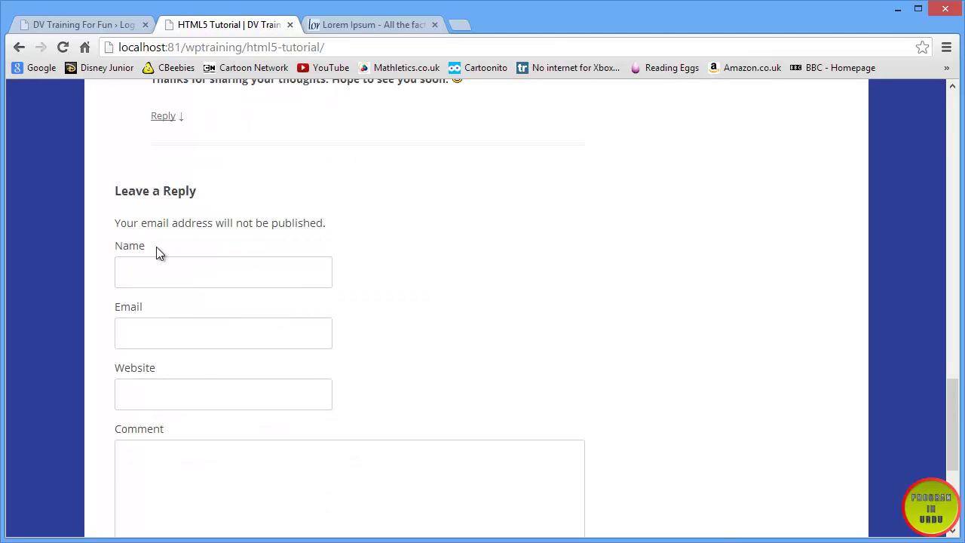
- Post the comment 'Nice article :P' anonymously, then go to the login tab
{"action": "left_click", "coordinate": [174, 272]}
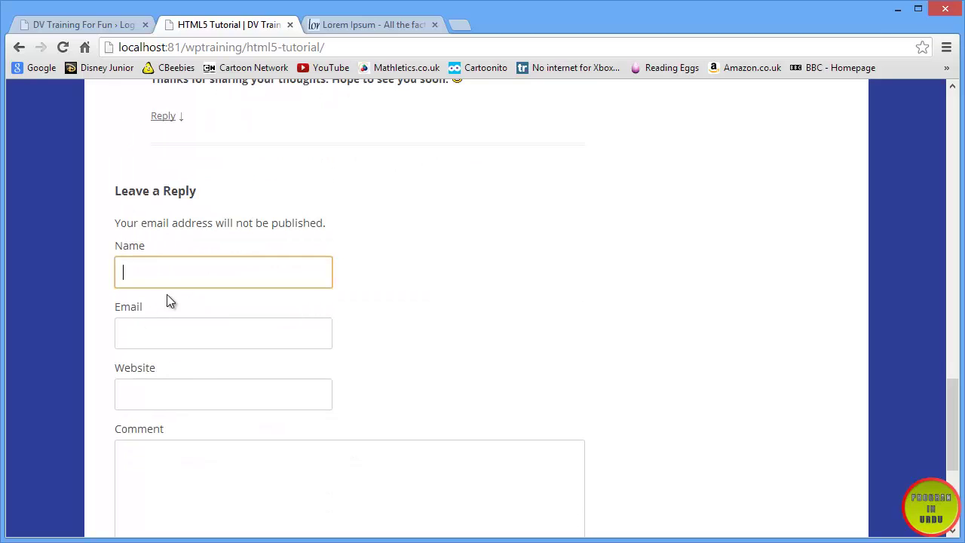
{"action": "left_click", "coordinate": [155, 307]}
{"action": "left_click", "coordinate": [154, 303]}
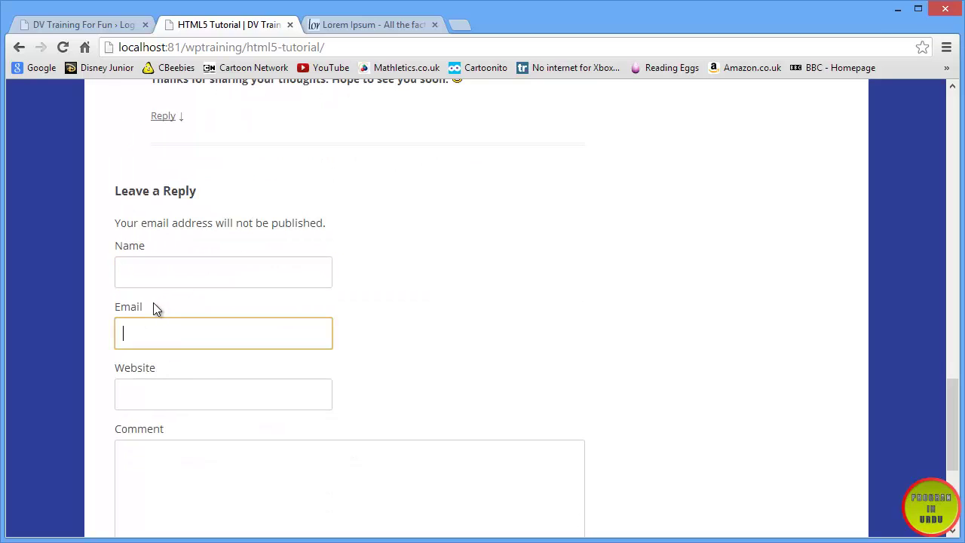
{"action": "left_click", "coordinate": [165, 477]}
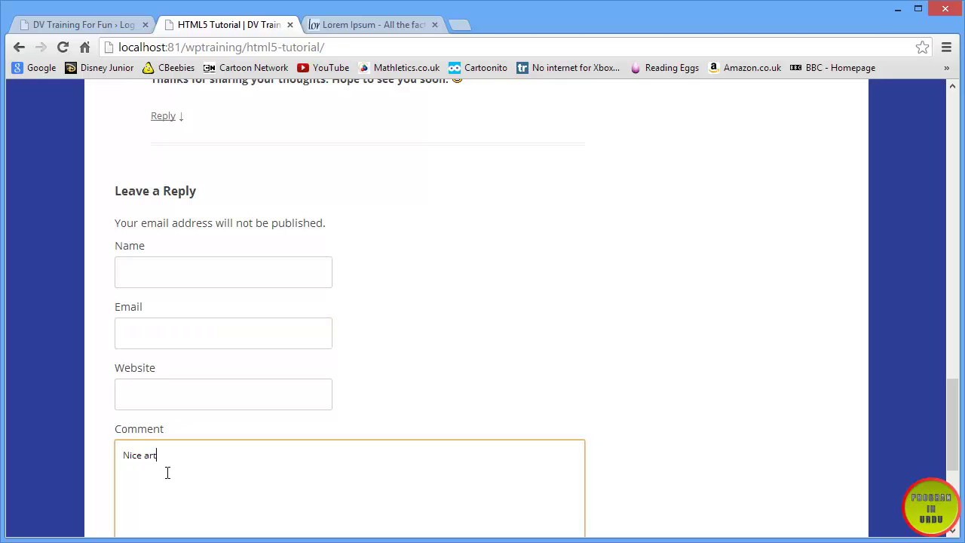
{"action": "scroll", "coordinate": [174, 470], "scroll_direction": "down", "scroll_amount": 3}
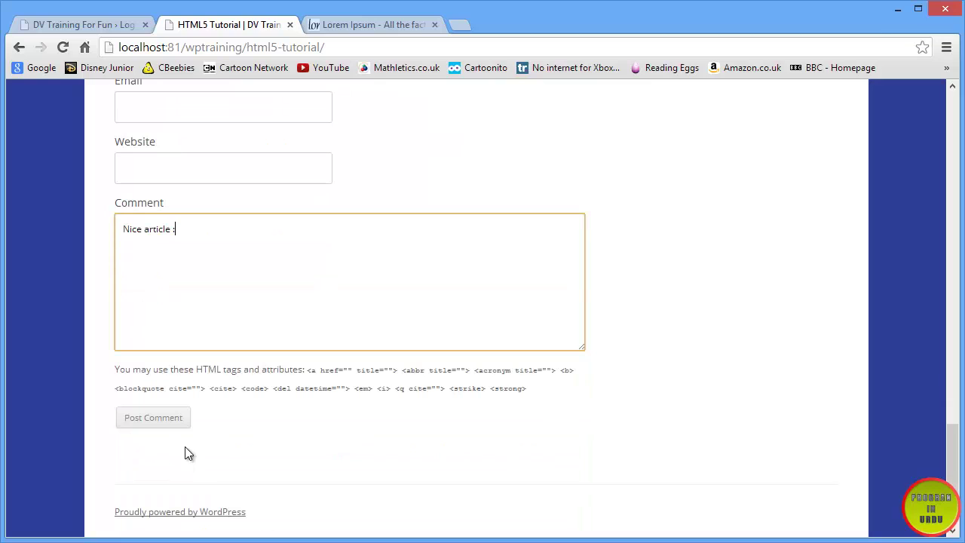
{"action": "left_click", "coordinate": [176, 417]}
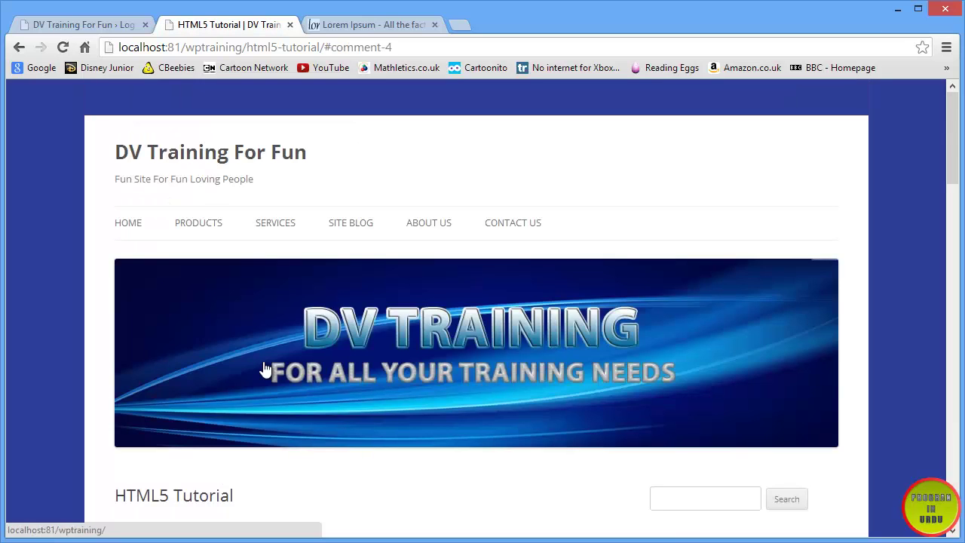
{"action": "scroll", "coordinate": [263, 361], "scroll_direction": "down", "scroll_amount": 1}
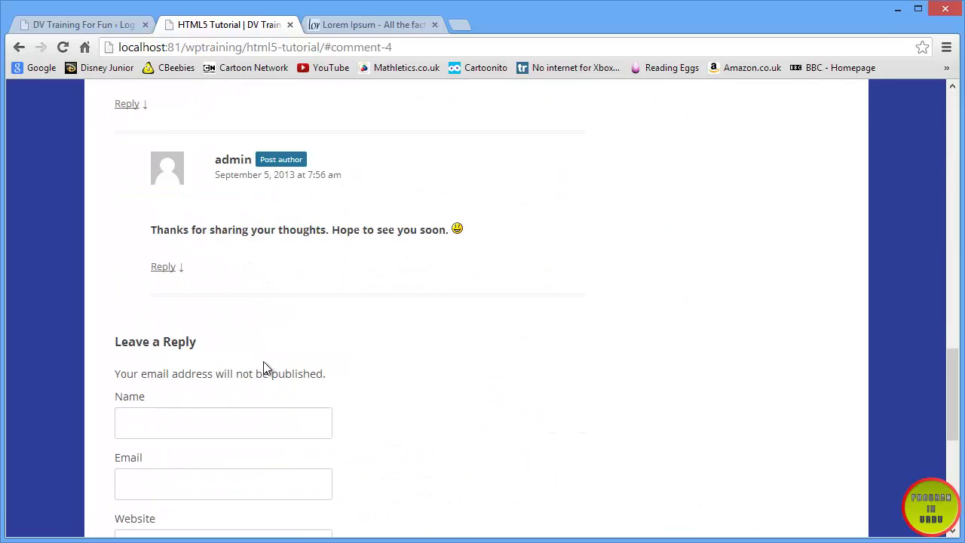
{"action": "scroll", "coordinate": [263, 361], "scroll_direction": "up", "scroll_amount": 3}
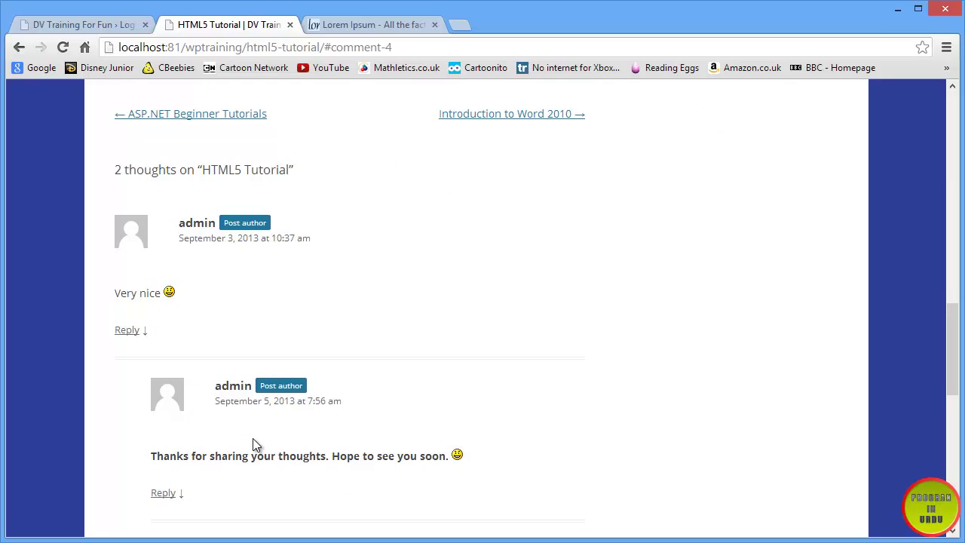
{"action": "left_click", "coordinate": [57, 25]}
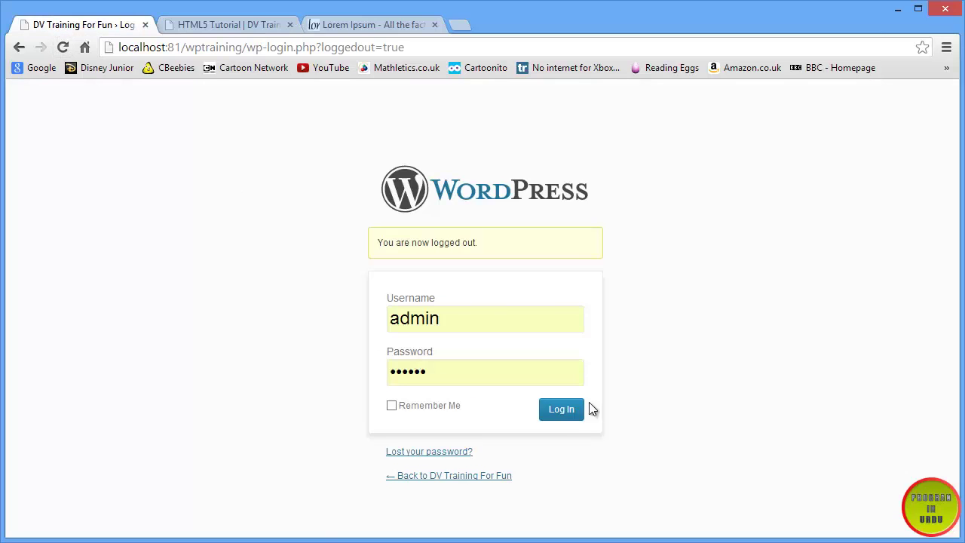
- Log back in as admin and approve the Anonymous 'Nice article' comment under Comments
{"action": "left_click", "coordinate": [572, 411]}
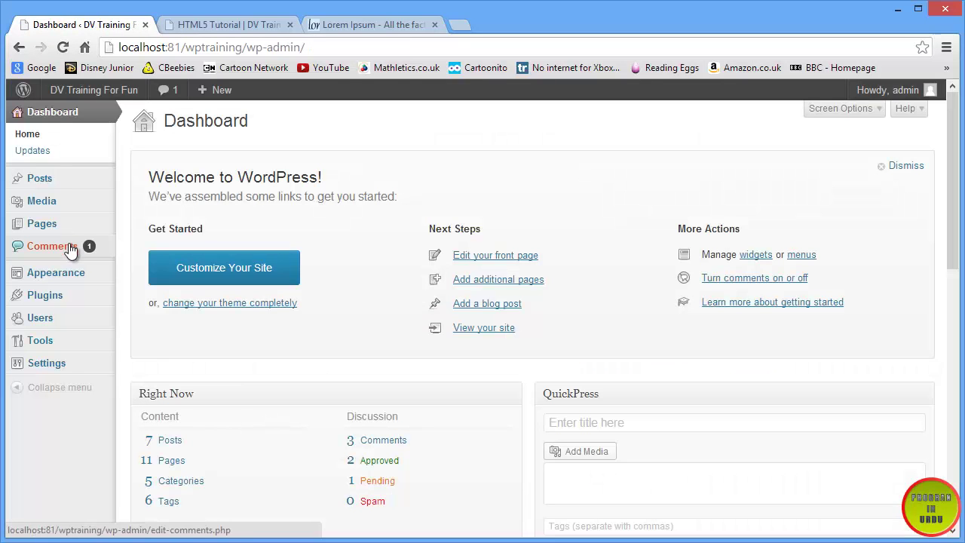
{"action": "mouse_move", "coordinate": [86, 368]}
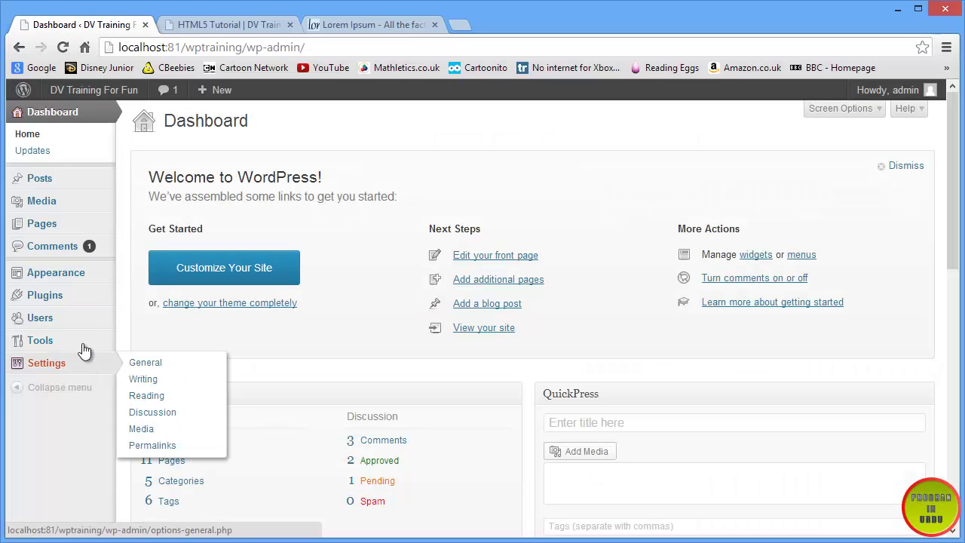
{"action": "left_click", "coordinate": [54, 250]}
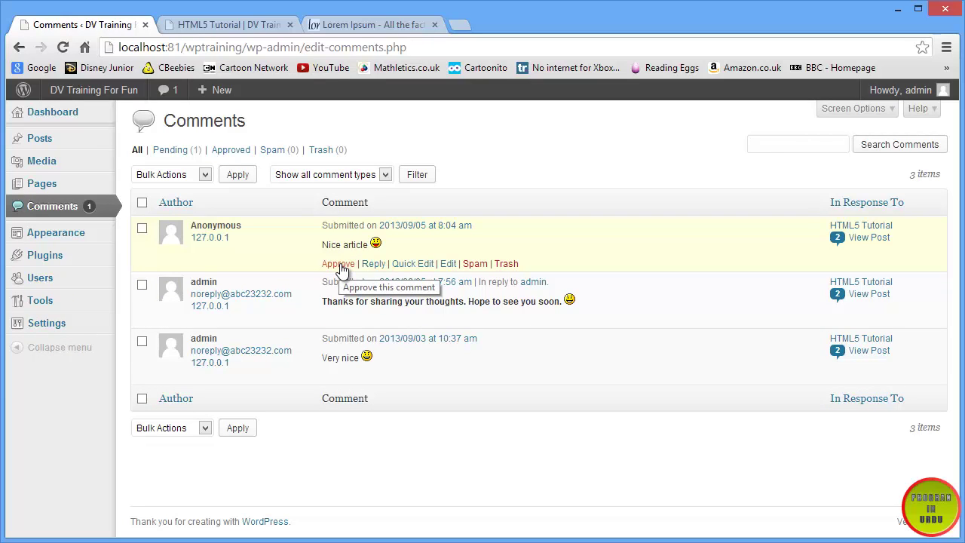
{"action": "left_click", "coordinate": [339, 266]}
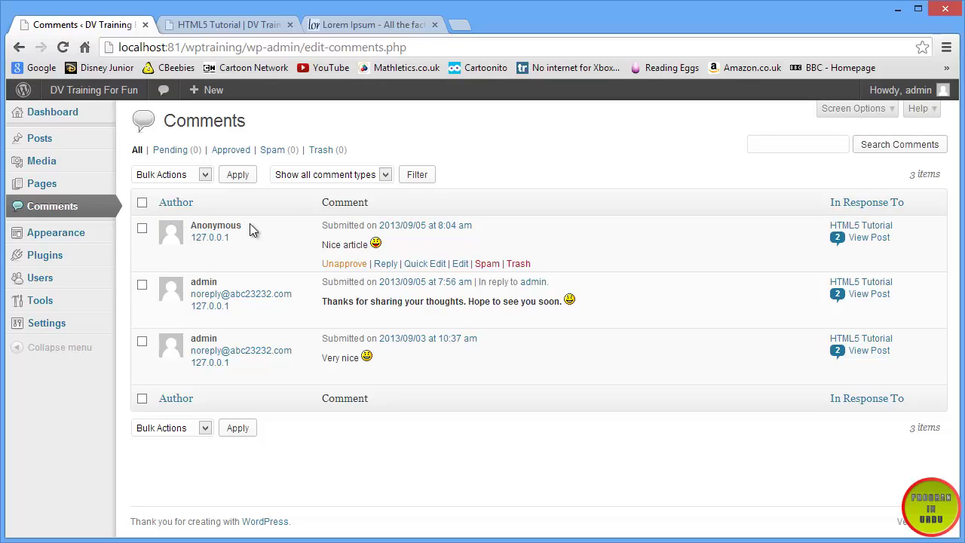
{"action": "left_click_drag", "start_coordinate": [249, 224], "coordinate": [193, 224]}
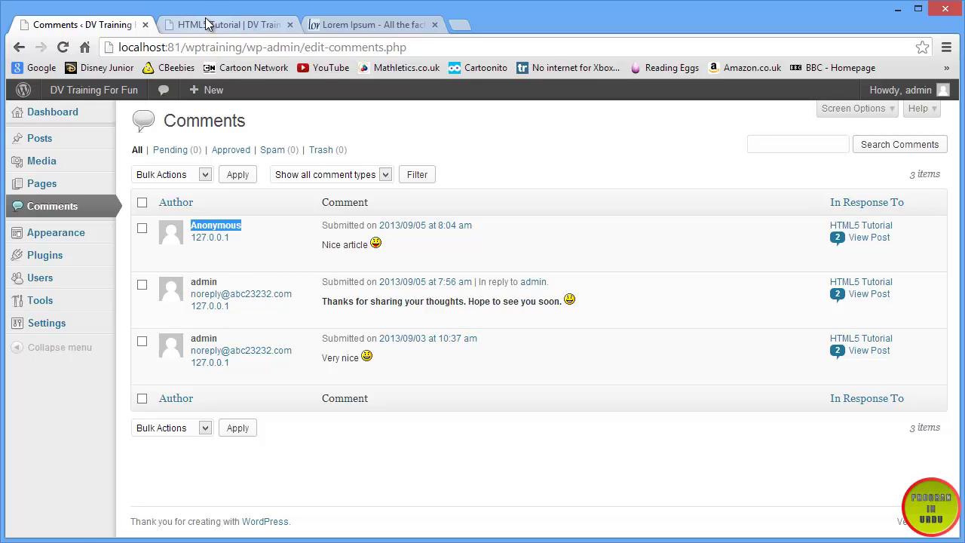
- Reload HTML5 Tutorial to confirm the Anonymous comment appears among 3 thoughts, then return to Comments
{"action": "left_click", "coordinate": [241, 22]}
{"action": "left_click", "coordinate": [62, 47]}
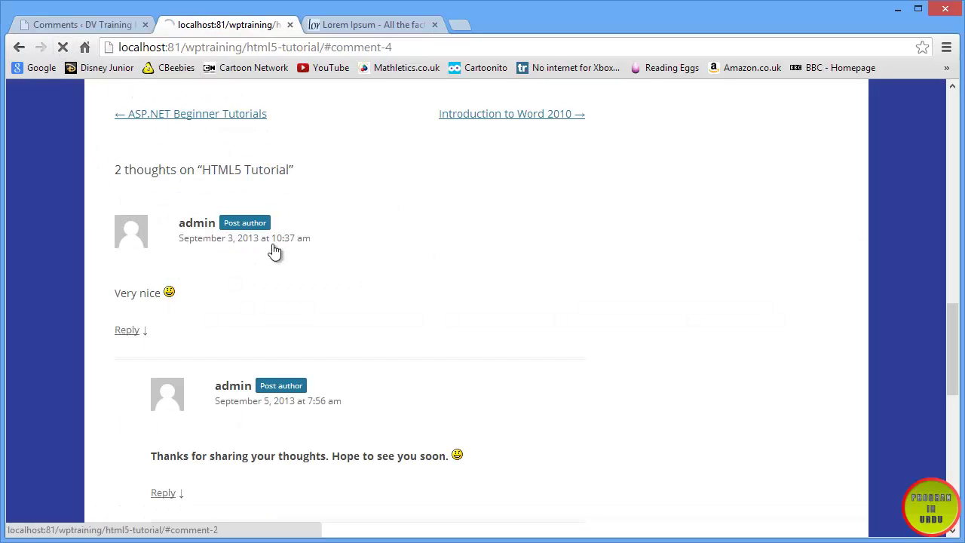
{"action": "scroll", "coordinate": [290, 249], "scroll_direction": "down", "scroll_amount": 3}
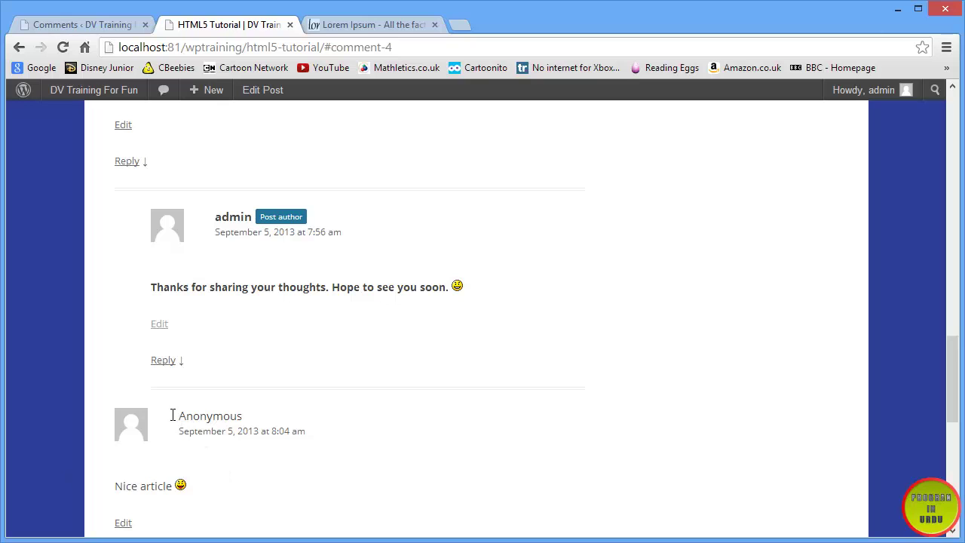
{"action": "left_click_drag", "start_coordinate": [173, 415], "coordinate": [265, 415]}
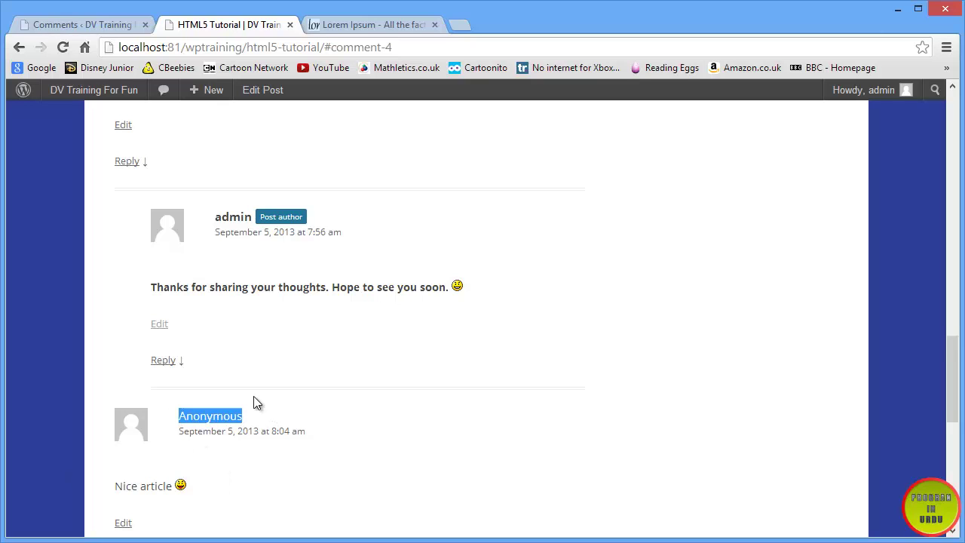
{"action": "scroll", "coordinate": [125, 226], "scroll_direction": "up", "scroll_amount": 2}
{"action": "scroll", "coordinate": [151, 352], "scroll_direction": "down", "scroll_amount": 5}
{"action": "scroll", "coordinate": [276, 357], "scroll_direction": "up", "scroll_amount": 2}
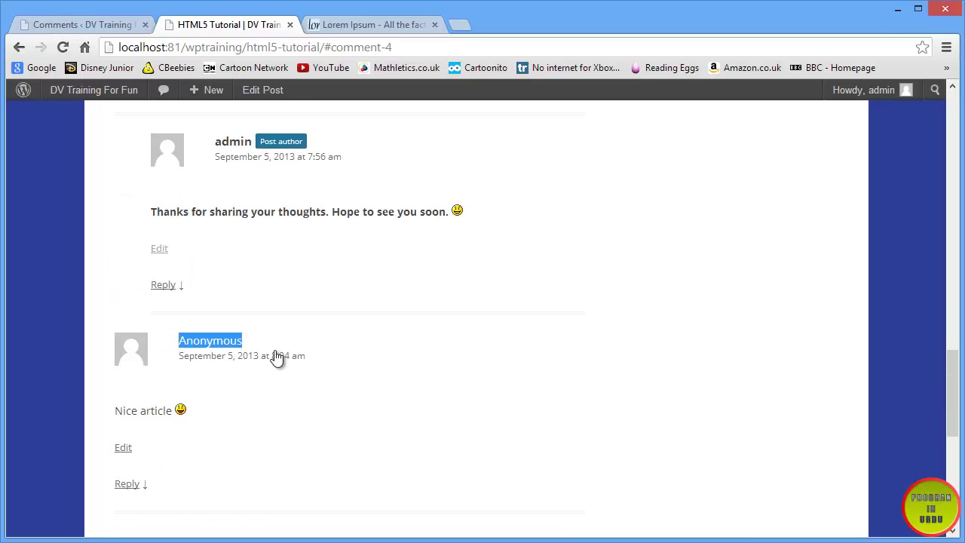
{"action": "scroll", "coordinate": [276, 358], "scroll_direction": "up", "scroll_amount": 4}
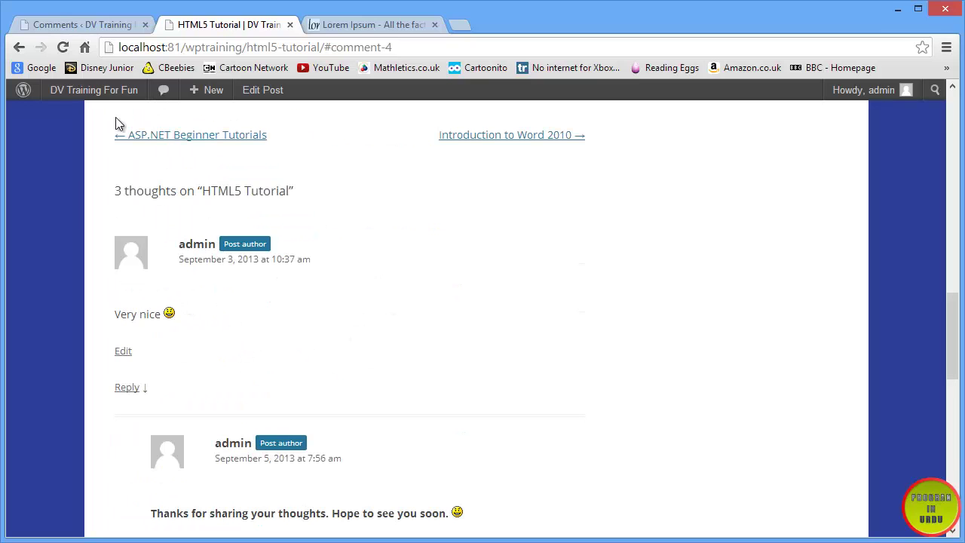
{"action": "left_click", "coordinate": [72, 24]}
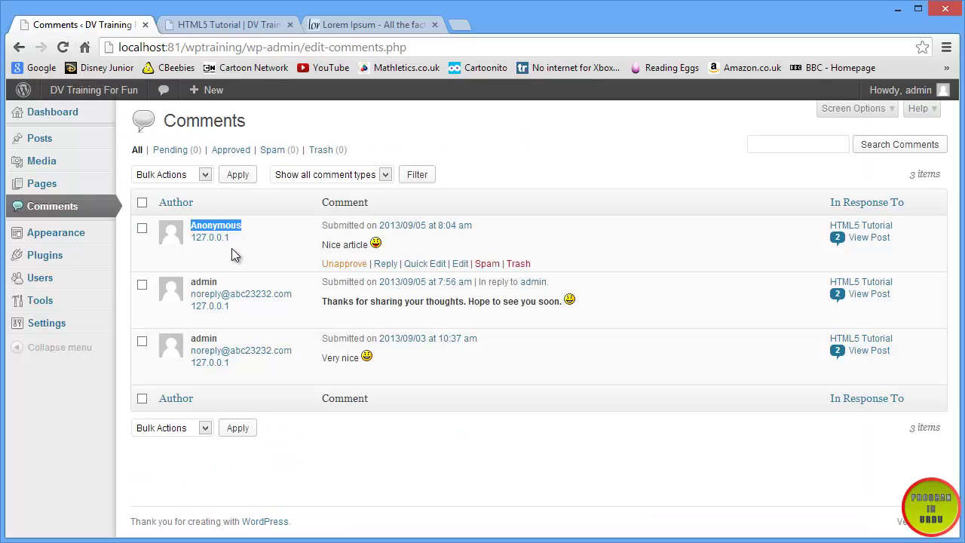
- Re-tick 'Comment author must fill out name and e-mail' in Settings > Discussion
{"action": "mouse_move", "coordinate": [66, 327]}
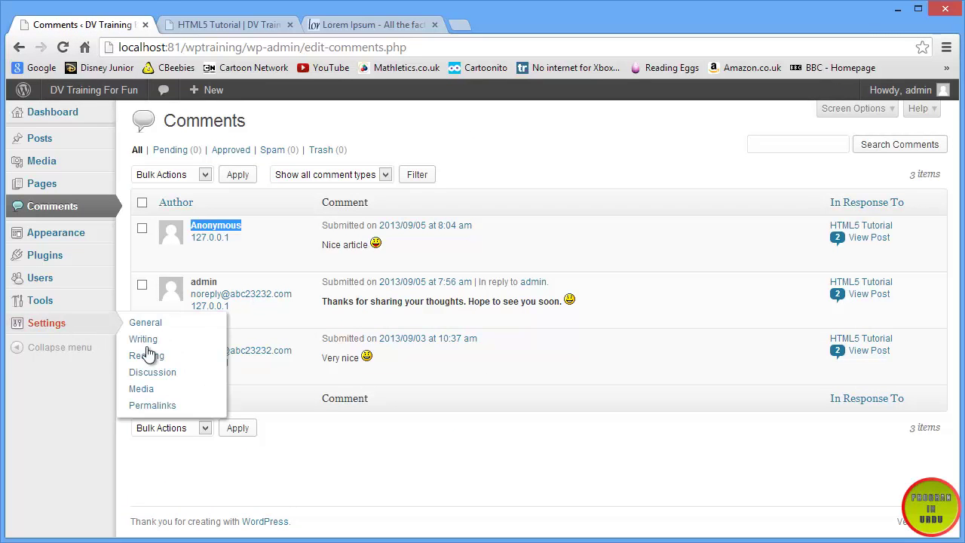
{"action": "left_click", "coordinate": [150, 372]}
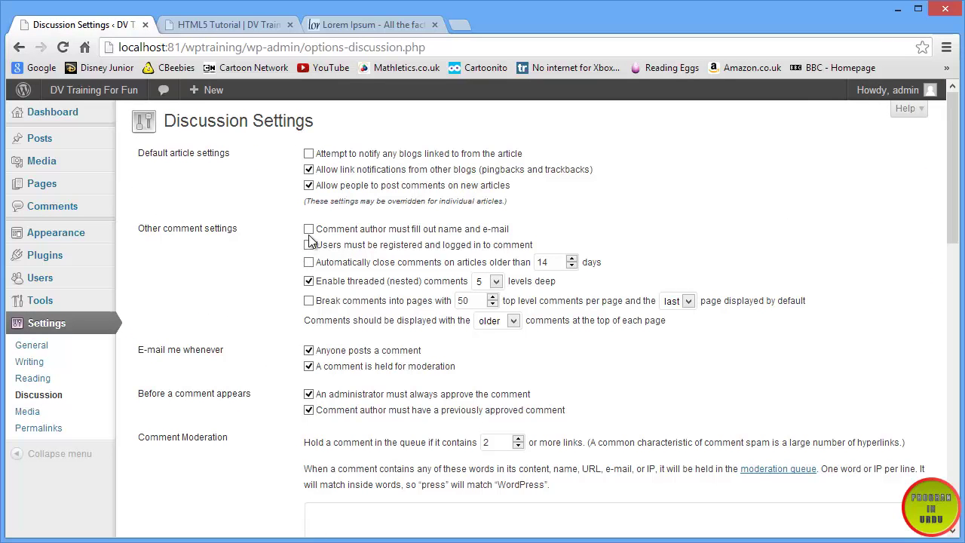
{"action": "left_click", "coordinate": [308, 229]}
{"action": "scroll", "coordinate": [234, 302], "scroll_direction": "down", "scroll_amount": 1}
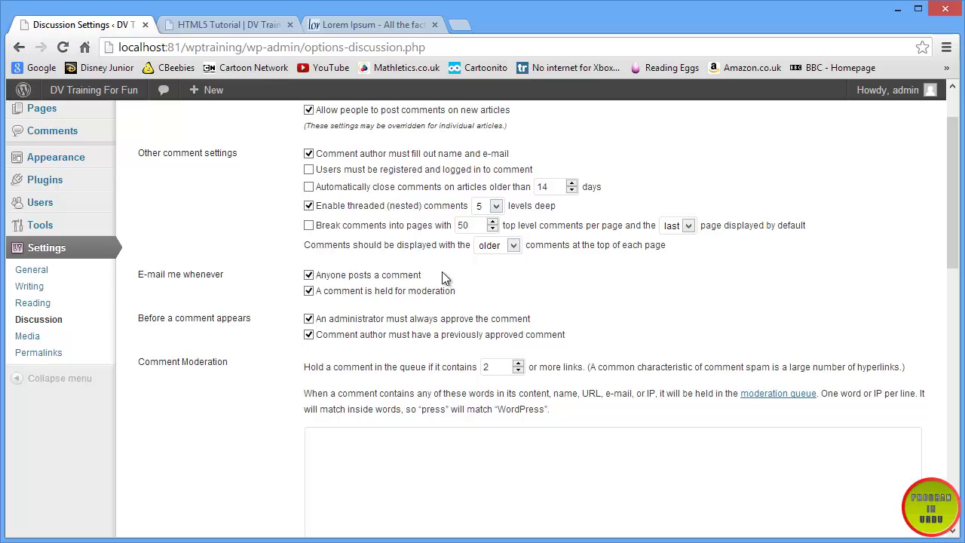
{"action": "scroll", "coordinate": [442, 272], "scroll_direction": "up", "scroll_amount": 1}
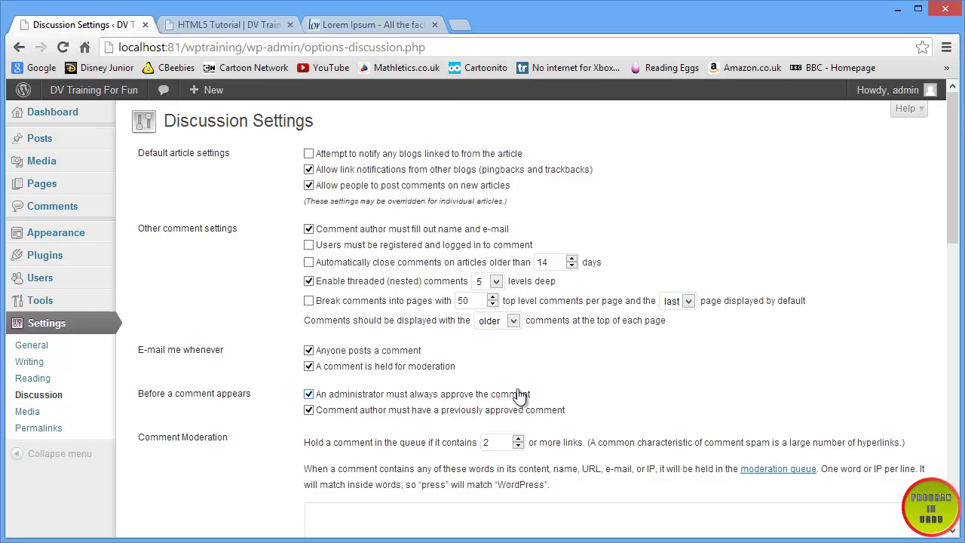
{"action": "left_click_drag", "start_coordinate": [539, 394], "coordinate": [285, 398]}
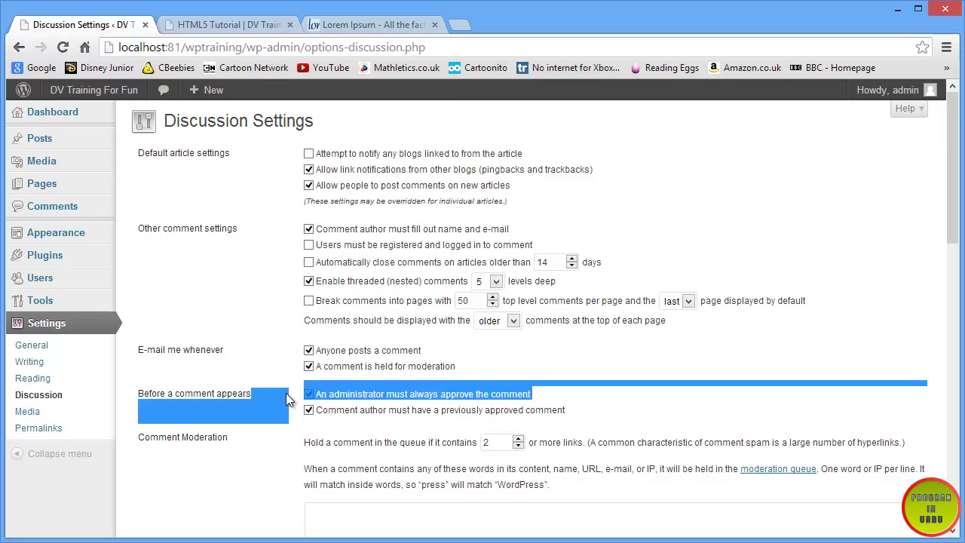
{"action": "left_click", "coordinate": [251, 372]}
{"action": "scroll", "coordinate": [203, 428], "scroll_direction": "down", "scroll_amount": 12}
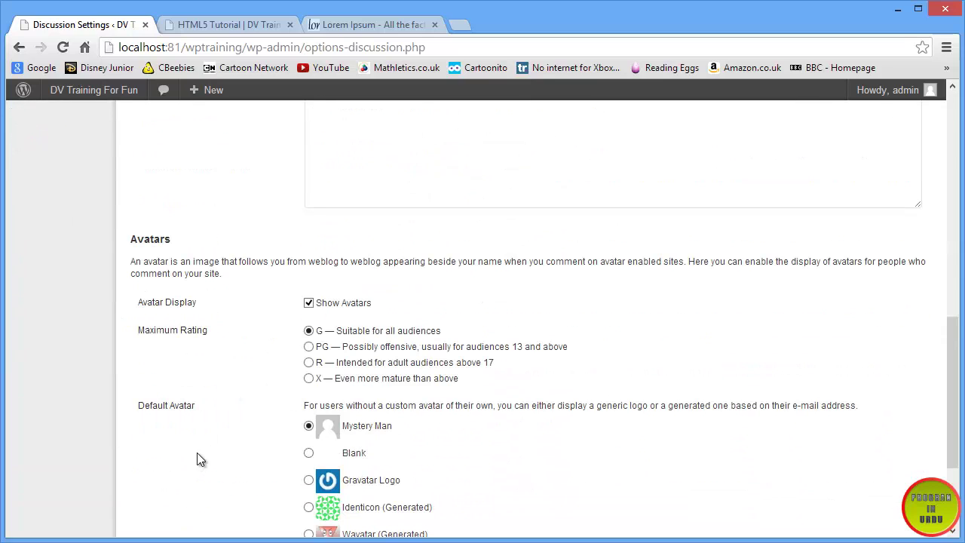
- Choose Wavatar (Generated) as the default avatar and save the Discussion Settings
{"action": "scroll", "coordinate": [200, 459], "scroll_direction": "down", "scroll_amount": 2}
{"action": "left_click", "coordinate": [189, 26]}
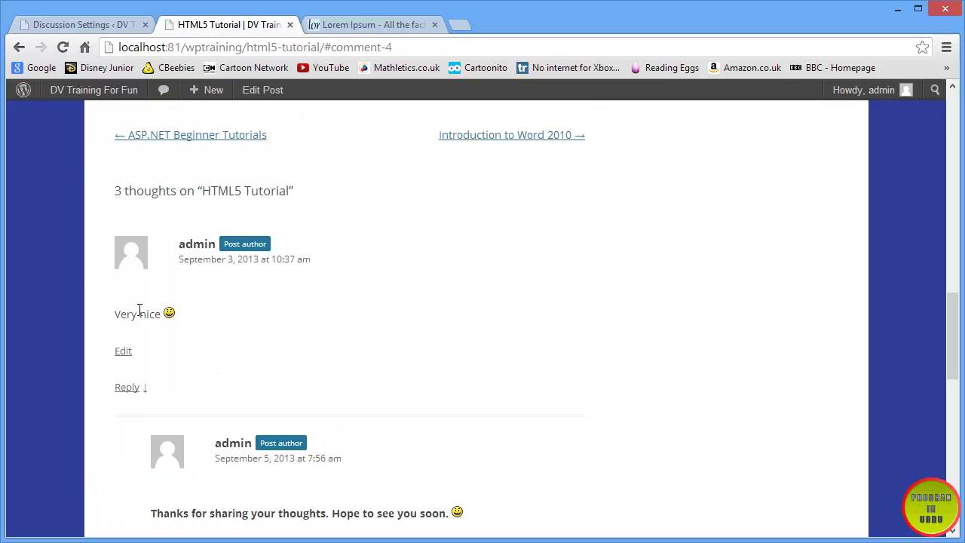
{"action": "scroll", "coordinate": [139, 310], "scroll_direction": "down", "scroll_amount": 4}
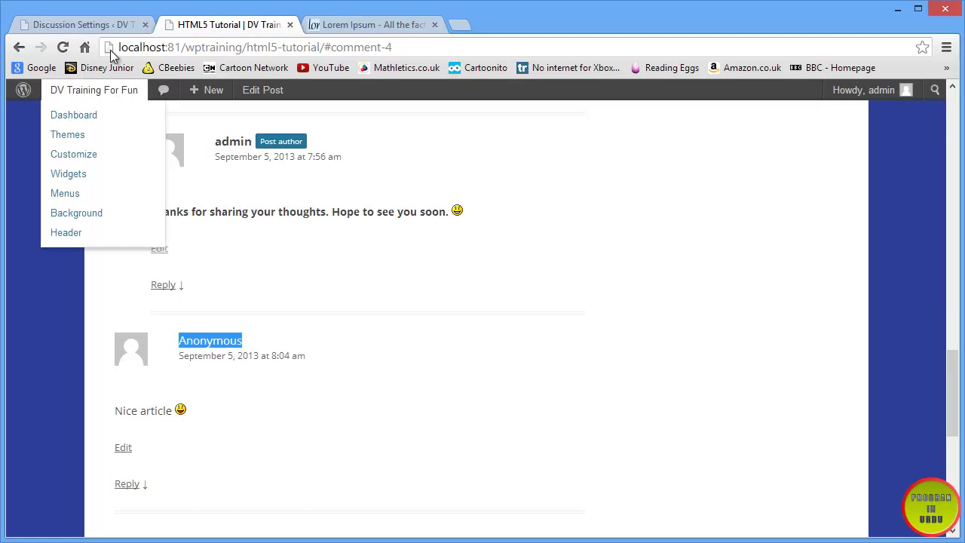
{"action": "left_click", "coordinate": [104, 24]}
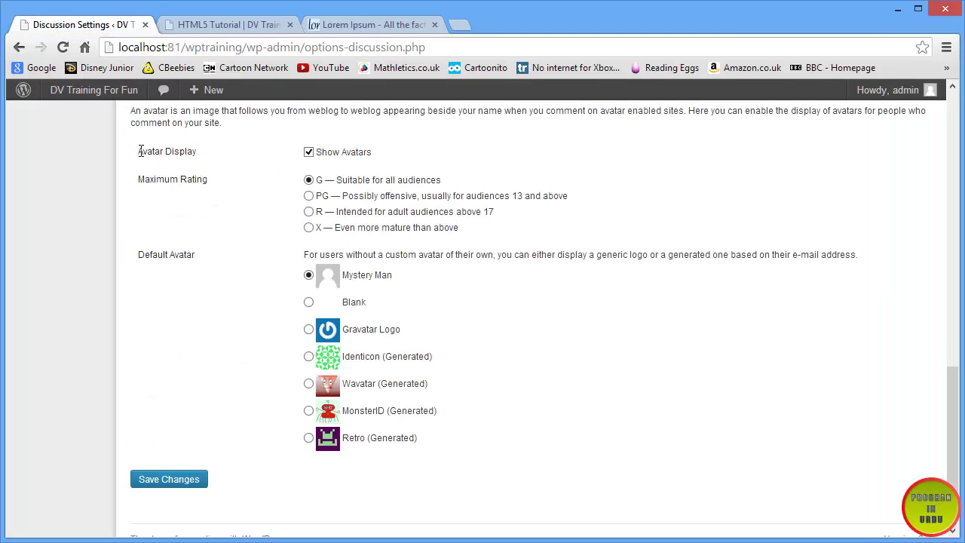
{"action": "left_click_drag", "start_coordinate": [141, 153], "coordinate": [212, 149]}
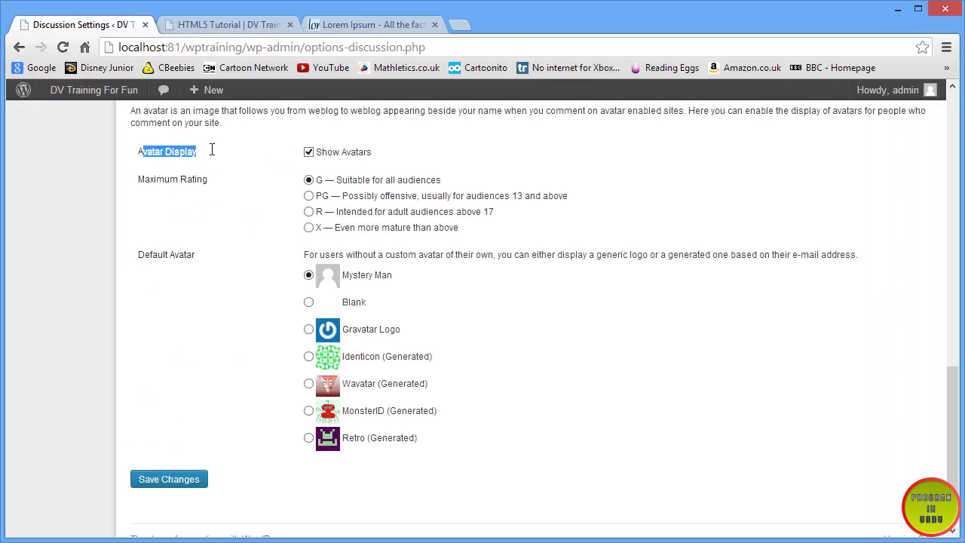
{"action": "left_click_drag", "start_coordinate": [387, 153], "coordinate": [263, 217]}
{"action": "left_click", "coordinate": [240, 271]}
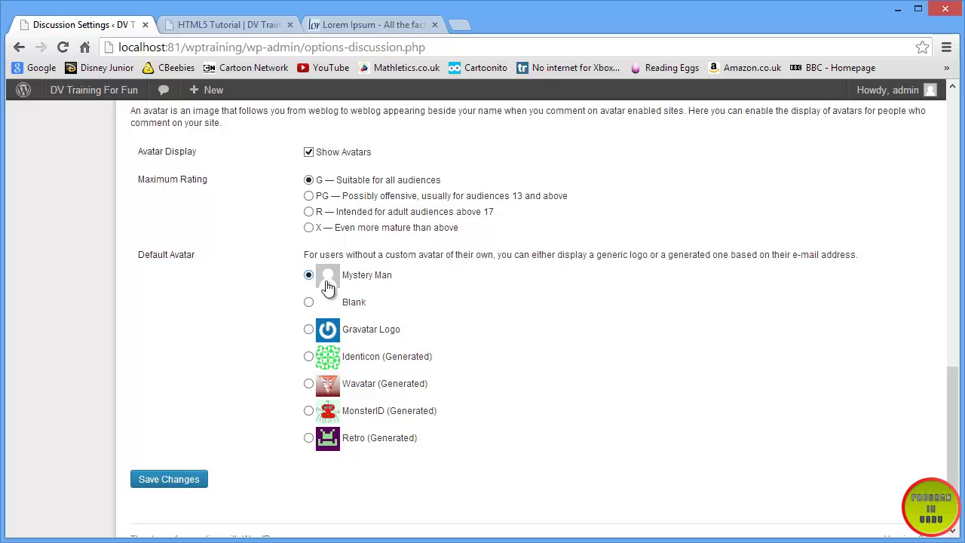
{"action": "left_click", "coordinate": [308, 383]}
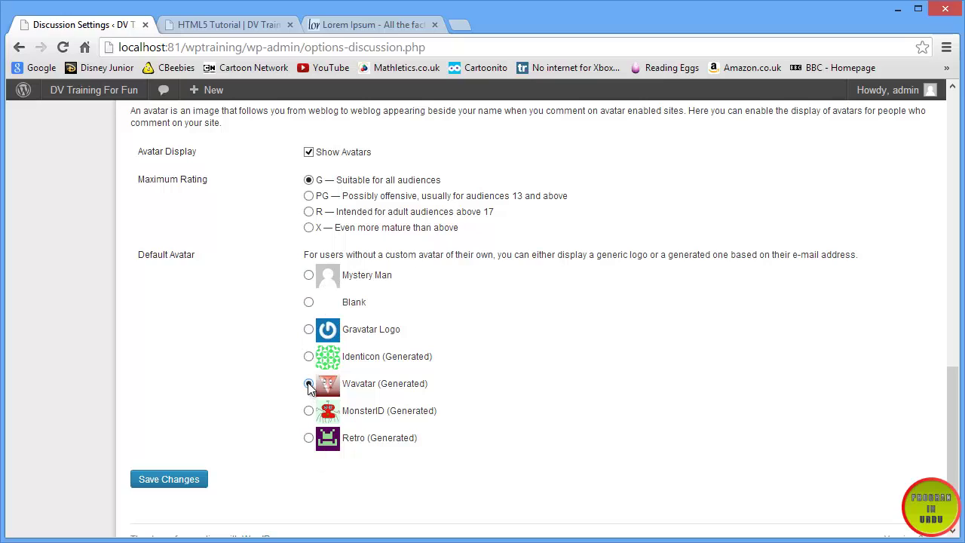
{"action": "left_click", "coordinate": [186, 486]}
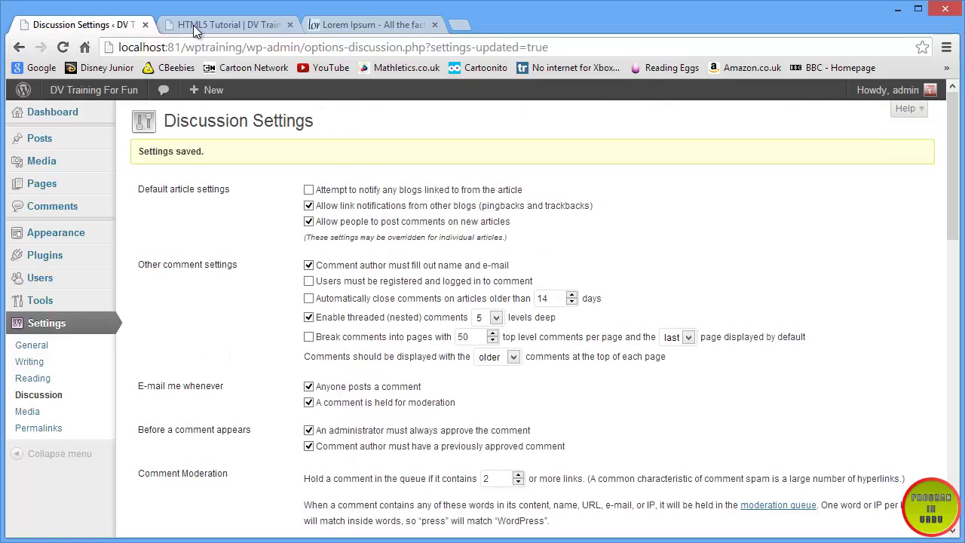
{"action": "left_click", "coordinate": [194, 27]}
- Reload HTML5 Tutorial, log out, and view the Wavatar comments and the name/email reply form
{"action": "left_click", "coordinate": [63, 47]}
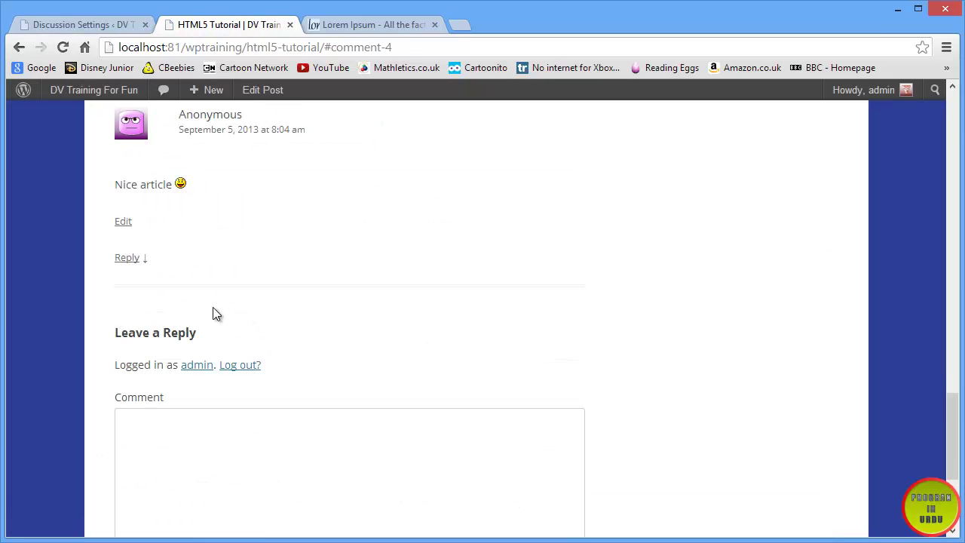
{"action": "left_click", "coordinate": [238, 365]}
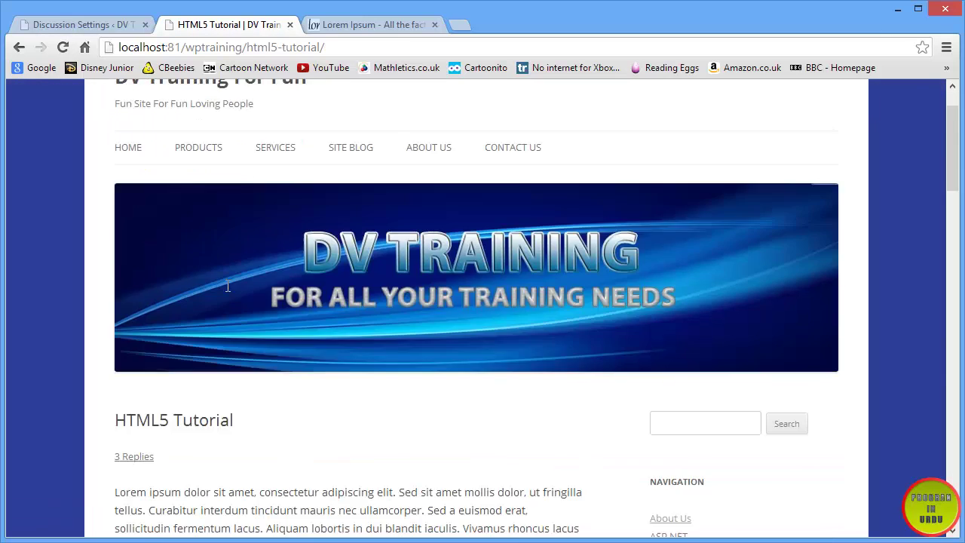
{"action": "scroll", "coordinate": [231, 291], "scroll_direction": "down", "scroll_amount": 15}
{"action": "scroll", "coordinate": [231, 289], "scroll_direction": "down", "scroll_amount": 1}
{"action": "scroll", "coordinate": [231, 289], "scroll_direction": "up", "scroll_amount": 2}
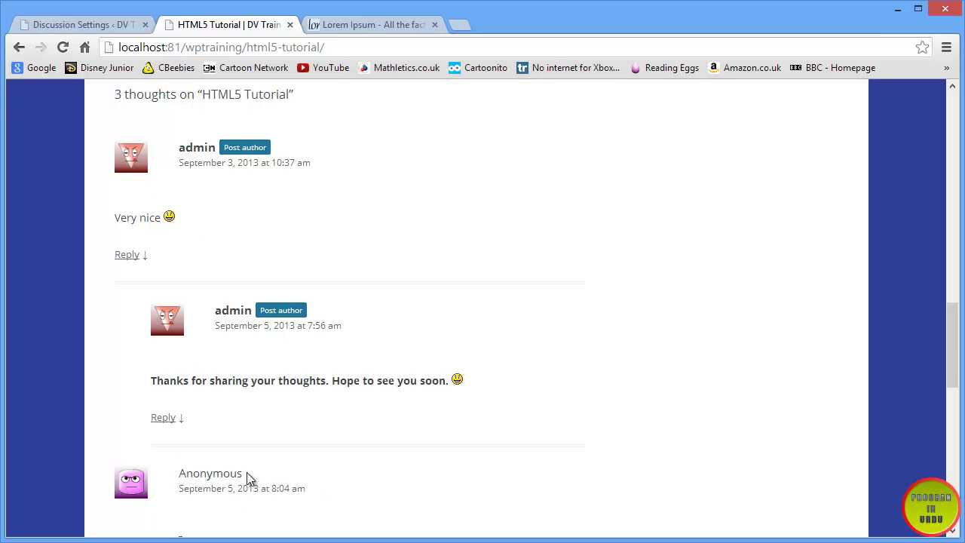
{"action": "scroll", "coordinate": [219, 473], "scroll_direction": "down", "scroll_amount": 4}
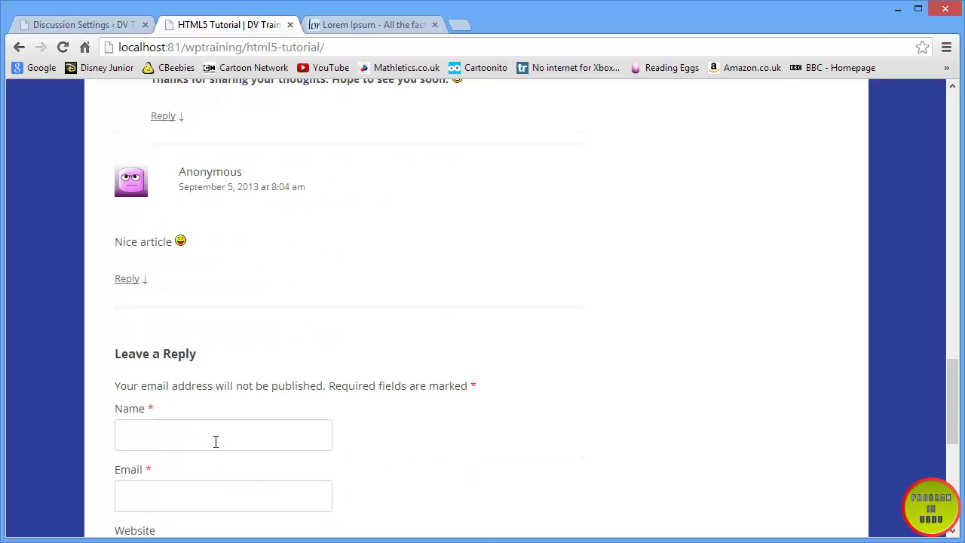
- Enter the commenter's name and e-mail in the reply form, then cut the e-mail back out
{"action": "left_click", "coordinate": [215, 441]}
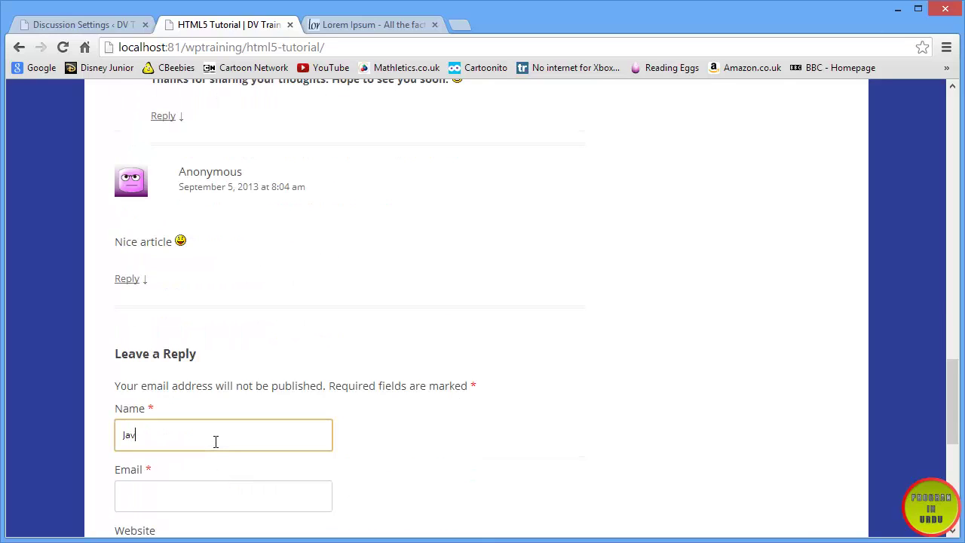
{"action": "key", "text": "Tab"}
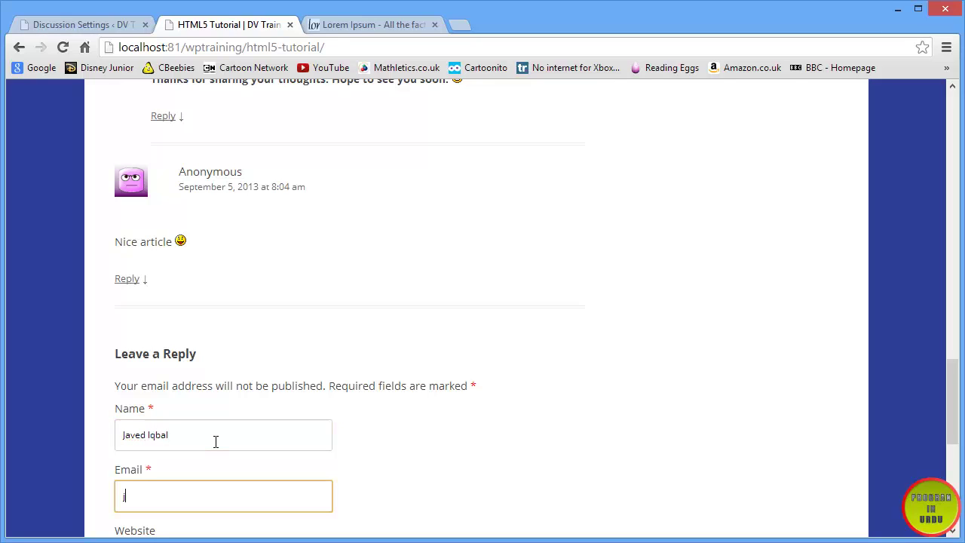
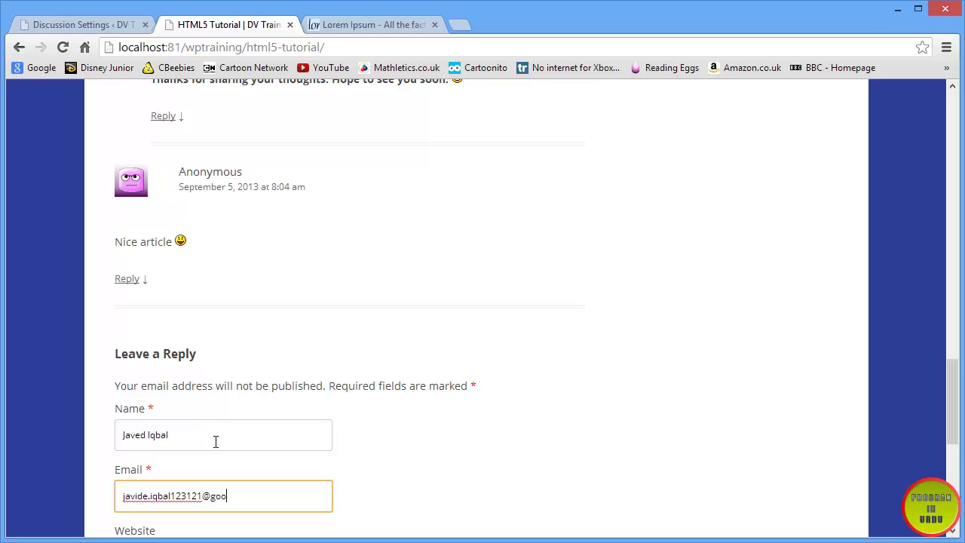
{"action": "scroll", "coordinate": [168, 477], "scroll_direction": "down", "scroll_amount": 4}
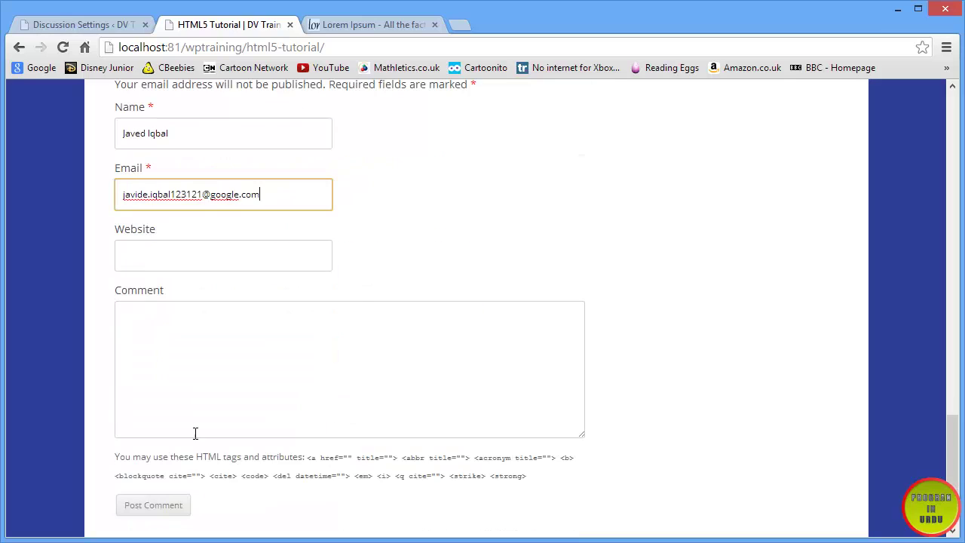
{"action": "left_click", "coordinate": [191, 255]}
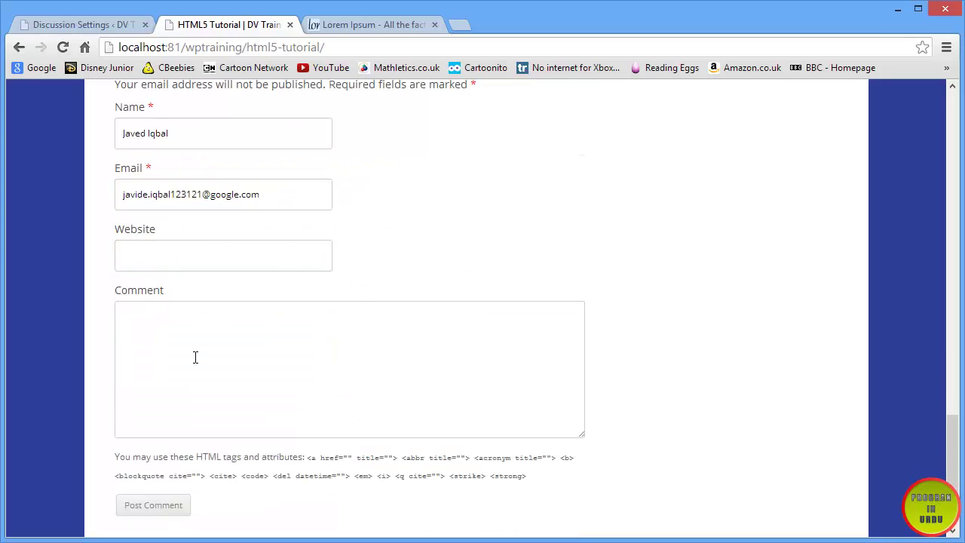
{"action": "left_click_drag", "start_coordinate": [289, 194], "coordinate": [110, 199]}
{"action": "key", "text": "ctrl+c"}
{"action": "right_click", "coordinate": [150, 194]}
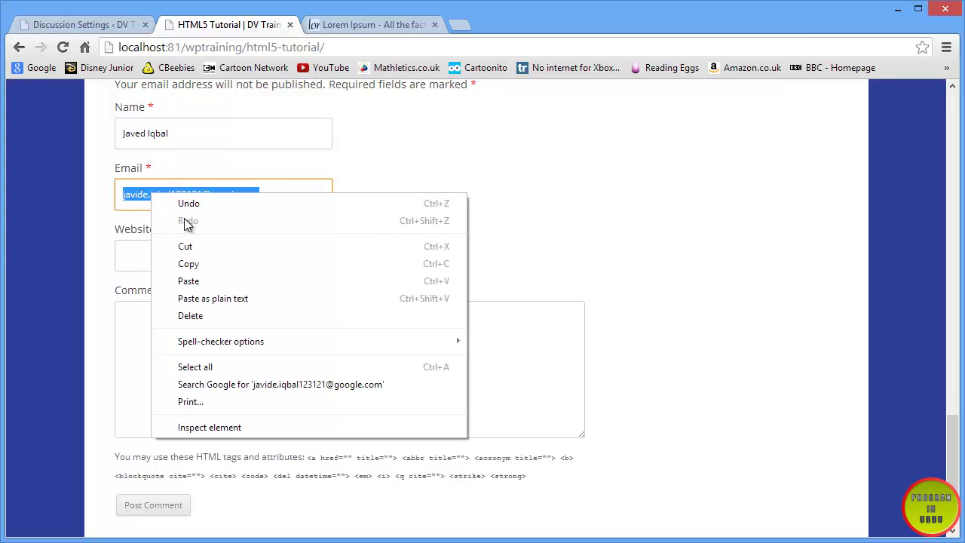
{"action": "left_click", "coordinate": [188, 249]}
- Post the comment 'Good article, keep it' with no e-mail, triggering the required-fields error
{"action": "left_click", "coordinate": [174, 338]}
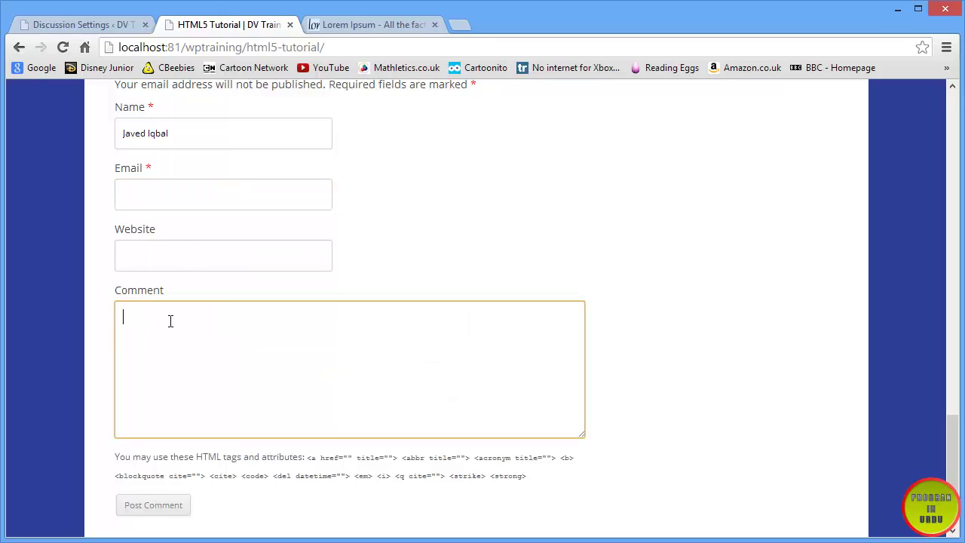
{"action": "type", "text": "Good article, keep it up :)"}
{"action": "left_click", "coordinate": [135, 512]}
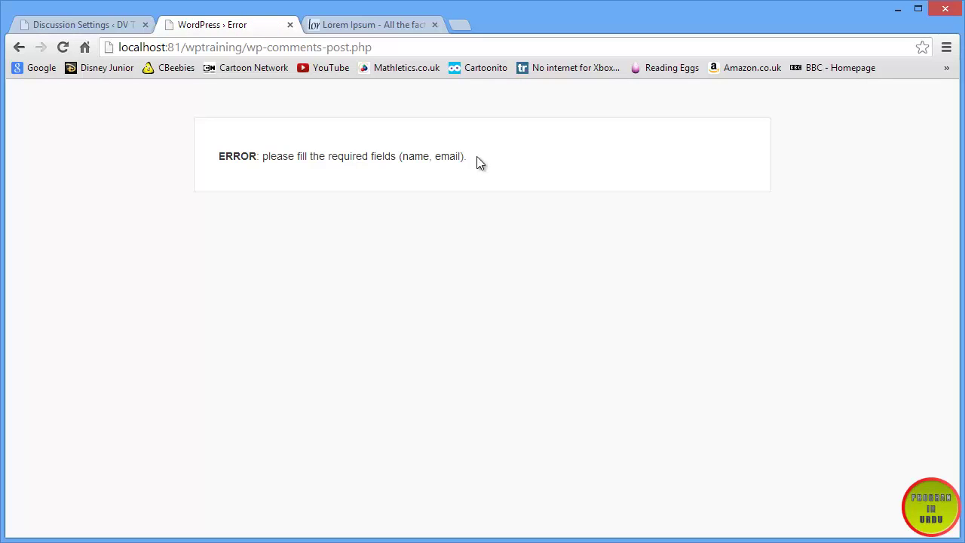
- Go back to the reply form, paste the e-mail into the Email field, and post the comment
{"action": "left_click_drag", "start_coordinate": [477, 157], "coordinate": [261, 164]}
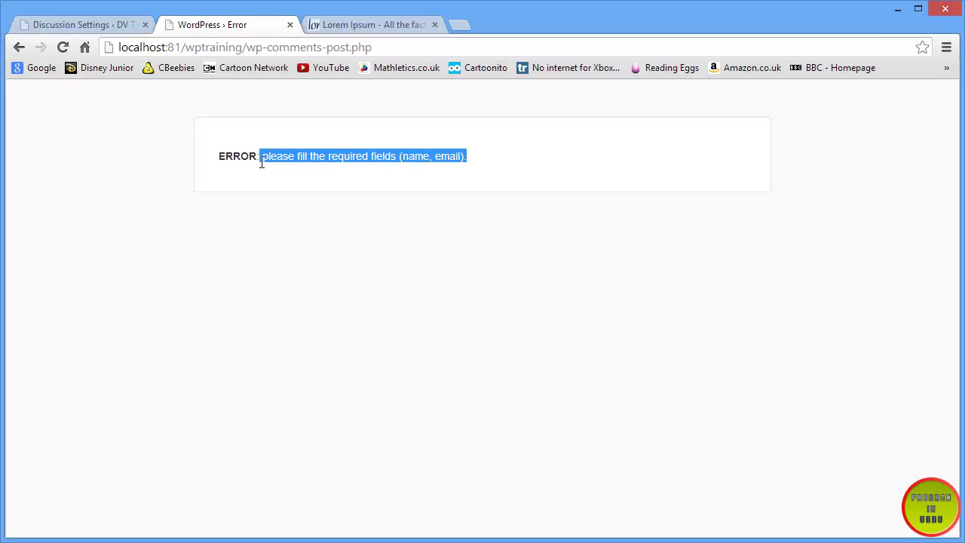
{"action": "left_click", "coordinate": [20, 46]}
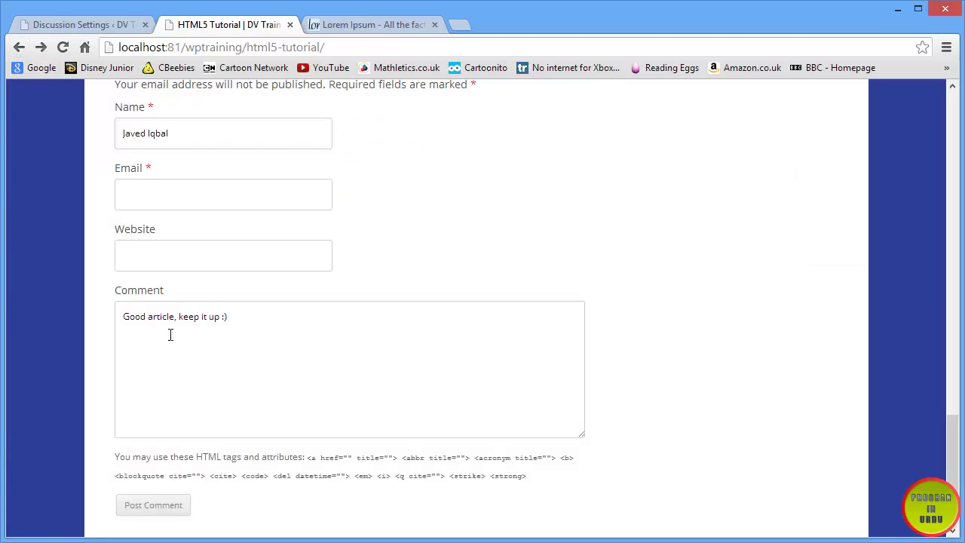
{"action": "left_click", "coordinate": [156, 189]}
{"action": "right_click", "coordinate": [159, 189]}
{"action": "left_click", "coordinate": [181, 276]}
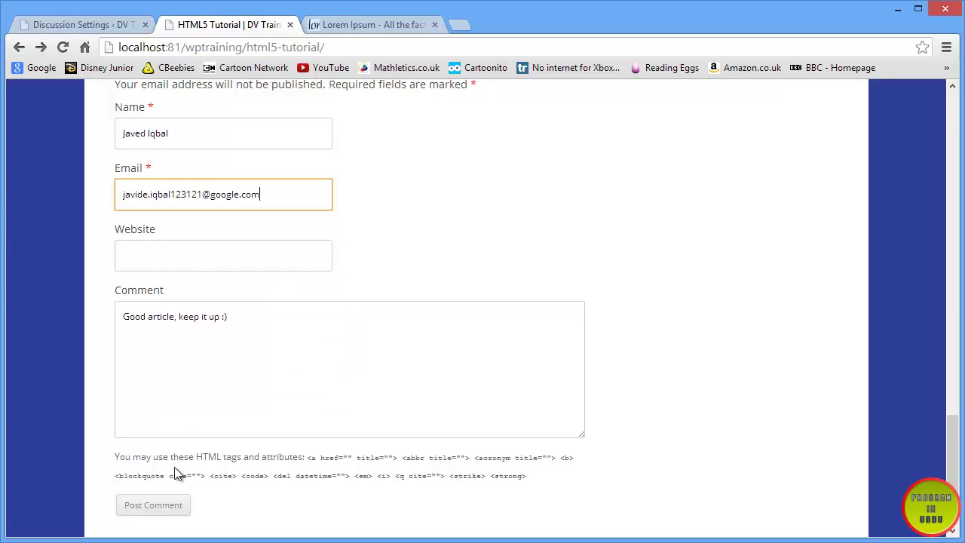
{"action": "left_click", "coordinate": [166, 507]}
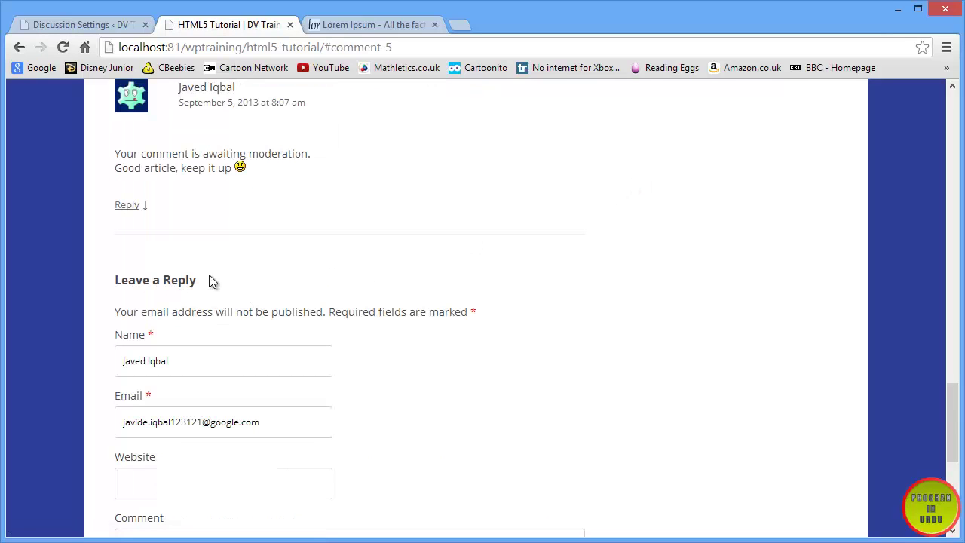
- Check the awaiting-moderation notice on the new comment, then return to the Discussion Settings page
{"action": "mouse_move", "coordinate": [114, 154]}
{"action": "left_mouse_down"}
{"action": "mouse_move", "coordinate": [315, 154]}
{"action": "mouse_move", "coordinate": [116, 168]}
{"action": "left_mouse_up"}
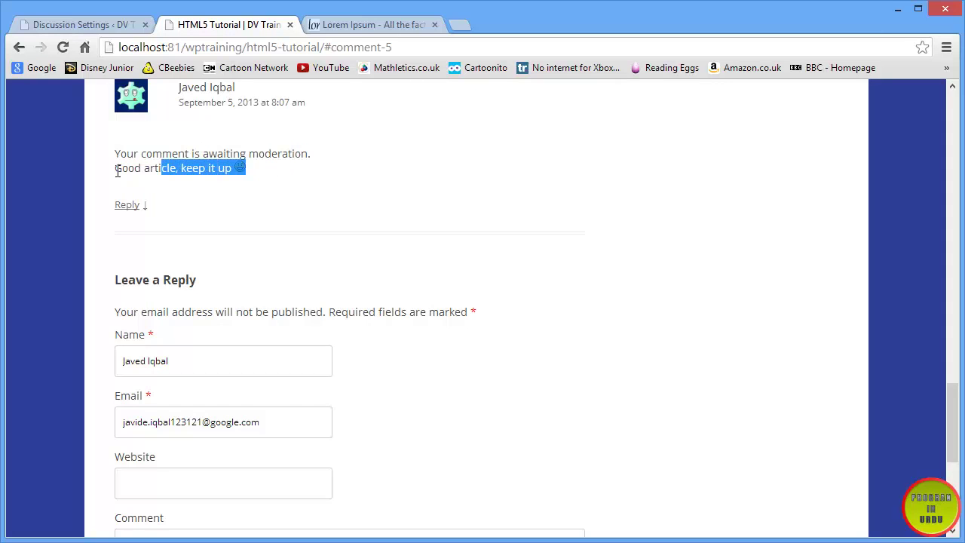
{"action": "scroll", "coordinate": [116, 181], "scroll_direction": "up", "scroll_amount": 3}
{"action": "scroll", "coordinate": [113, 181], "scroll_direction": "up", "scroll_amount": 2}
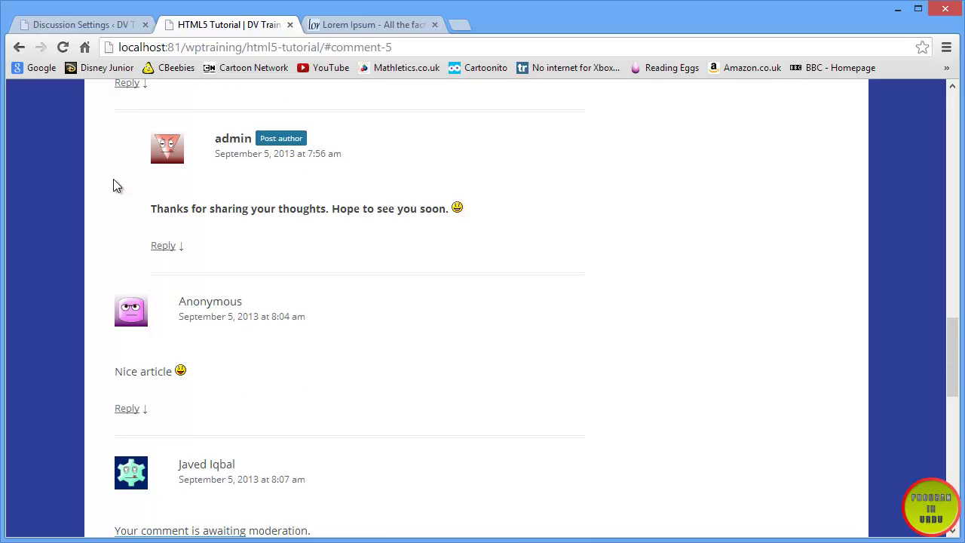
{"action": "scroll", "coordinate": [113, 181], "scroll_direction": "up", "scroll_amount": 2}
{"action": "scroll", "coordinate": [113, 181], "scroll_direction": "down", "scroll_amount": 3}
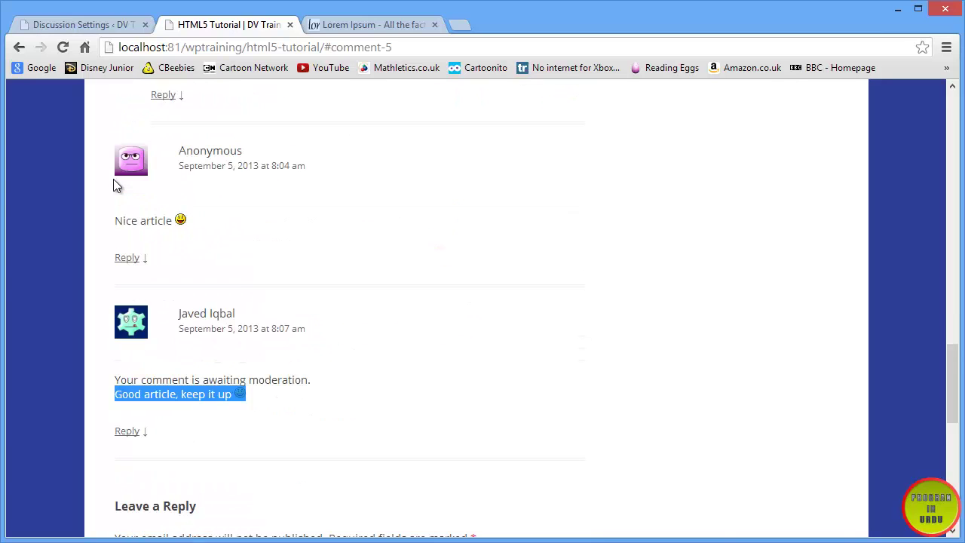
{"action": "scroll", "coordinate": [114, 181], "scroll_direction": "down", "scroll_amount": 1}
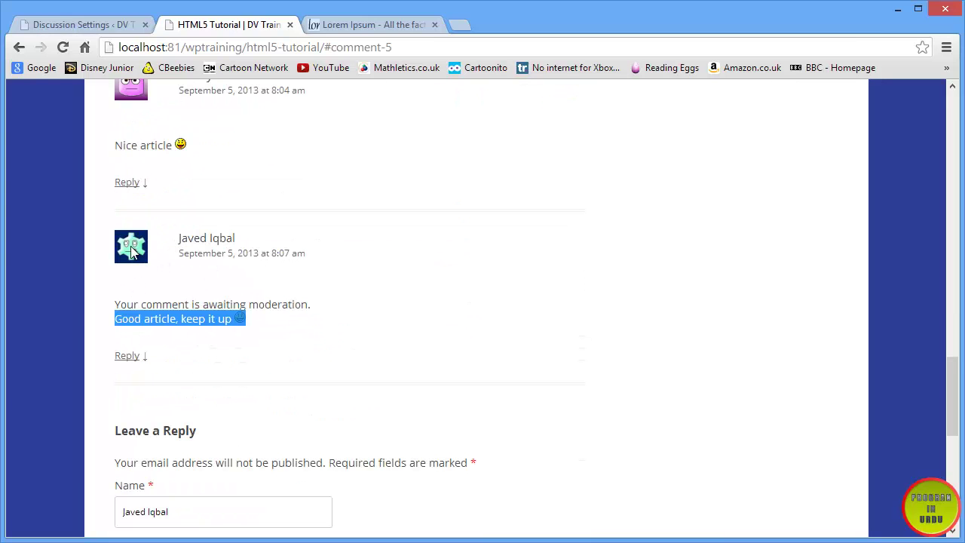
{"action": "scroll", "coordinate": [130, 254], "scroll_direction": "up", "scroll_amount": 7}
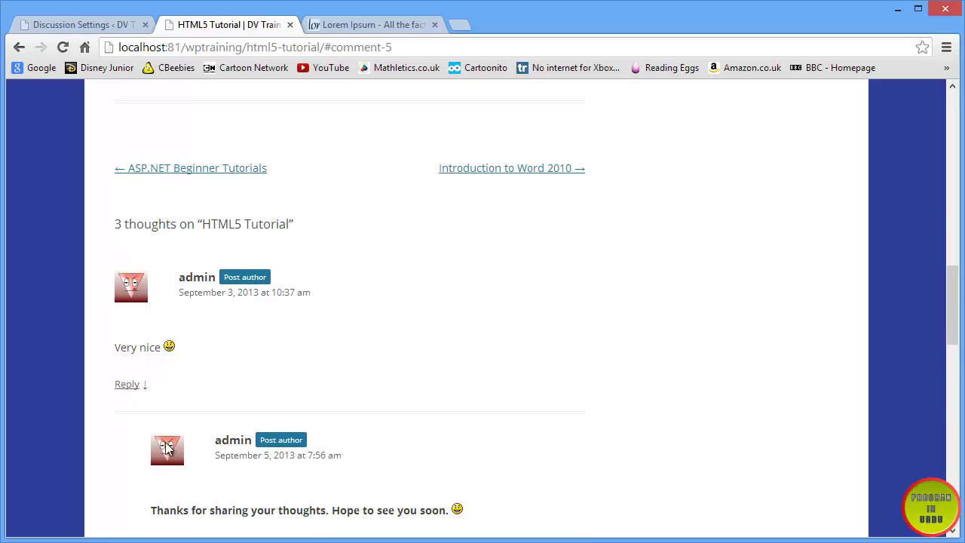
{"action": "scroll", "coordinate": [144, 301], "scroll_direction": "down", "scroll_amount": 9}
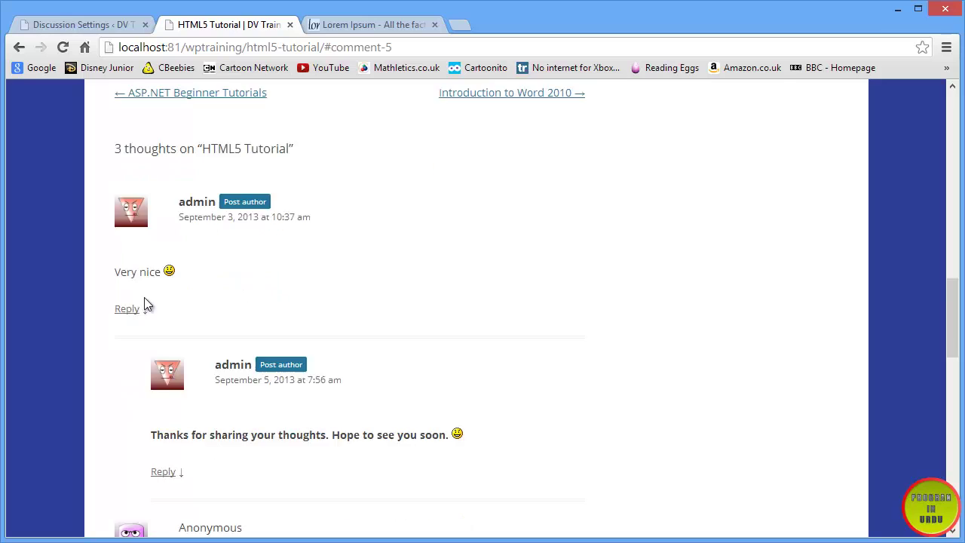
{"action": "scroll", "coordinate": [141, 291], "scroll_direction": "up", "scroll_amount": 5}
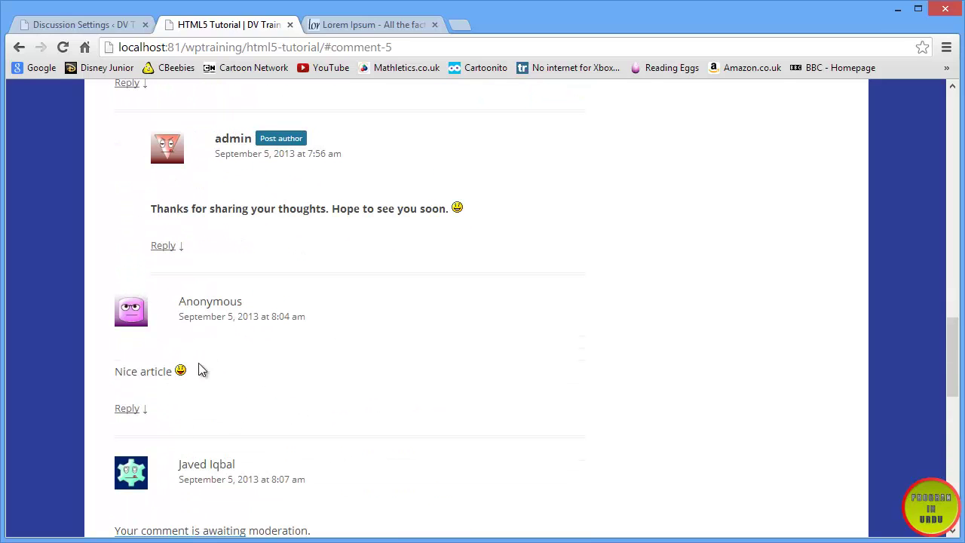
{"action": "left_click", "coordinate": [93, 25]}
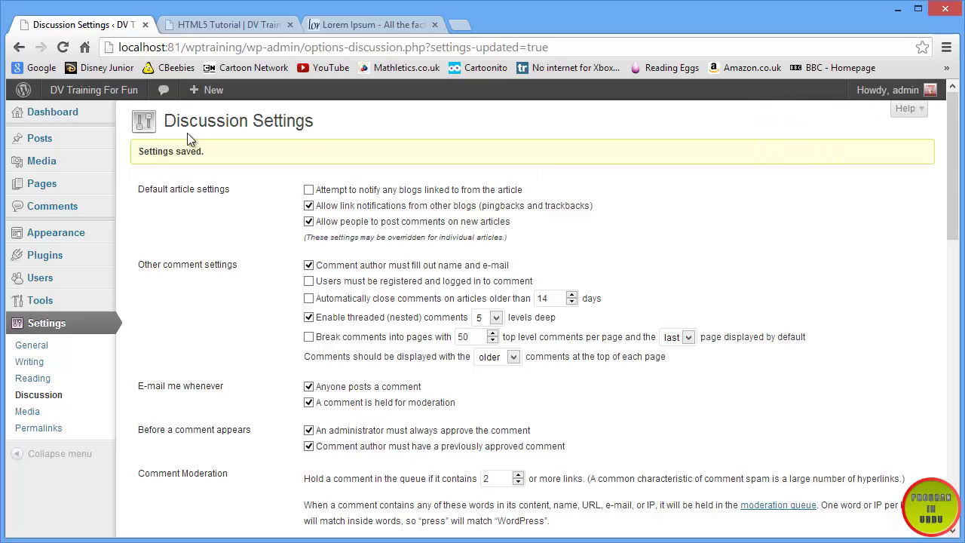
- Log back into the admin area and approve the pending 'Good article, keep it up' comment
{"action": "left_click", "coordinate": [30, 117]}
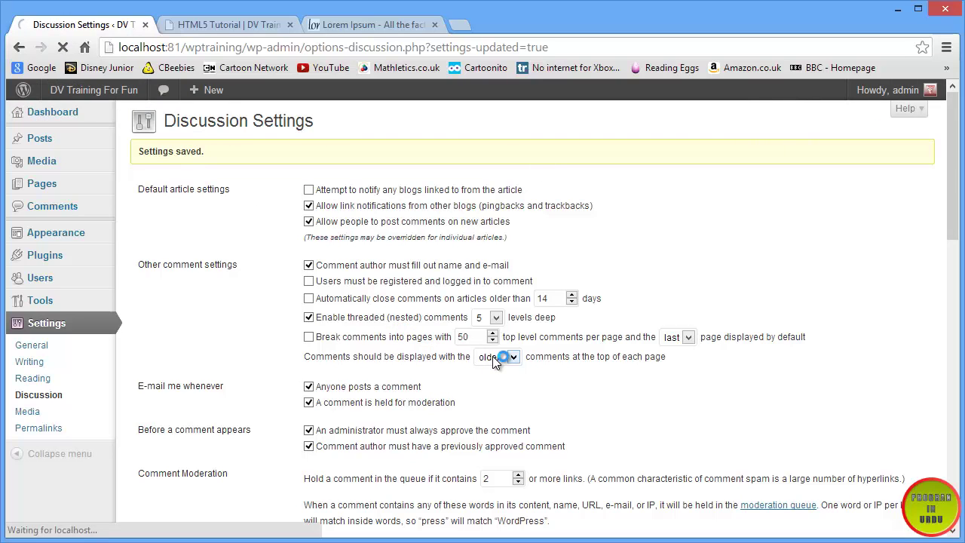
{"action": "left_click", "coordinate": [544, 365]}
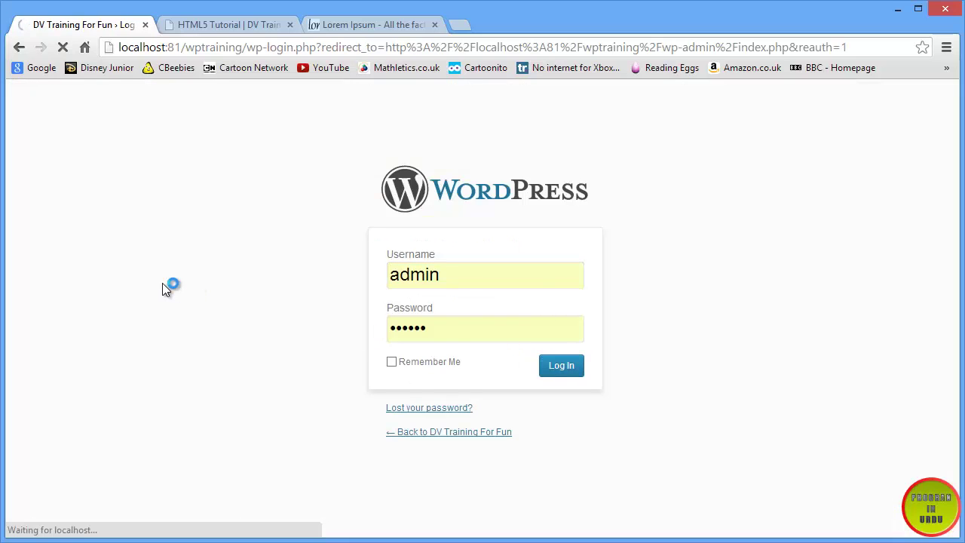
{"action": "scroll", "coordinate": [163, 286], "scroll_direction": "up", "scroll_amount": 1}
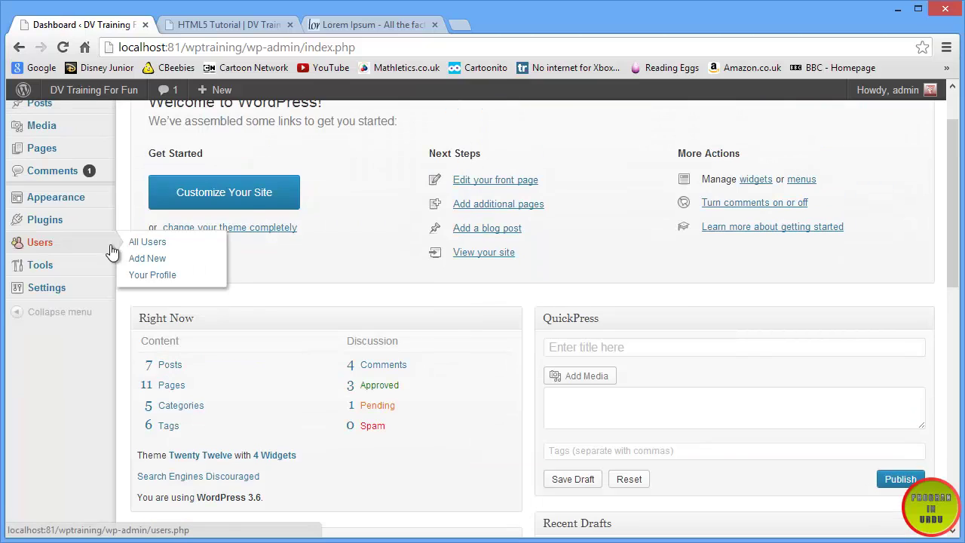
{"action": "left_click", "coordinate": [80, 172]}
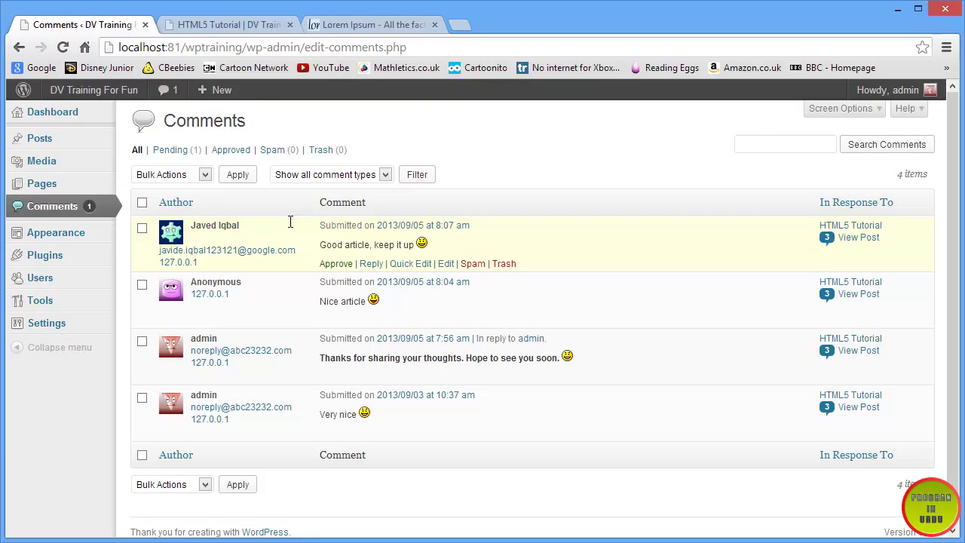
{"action": "left_click", "coordinate": [332, 264]}
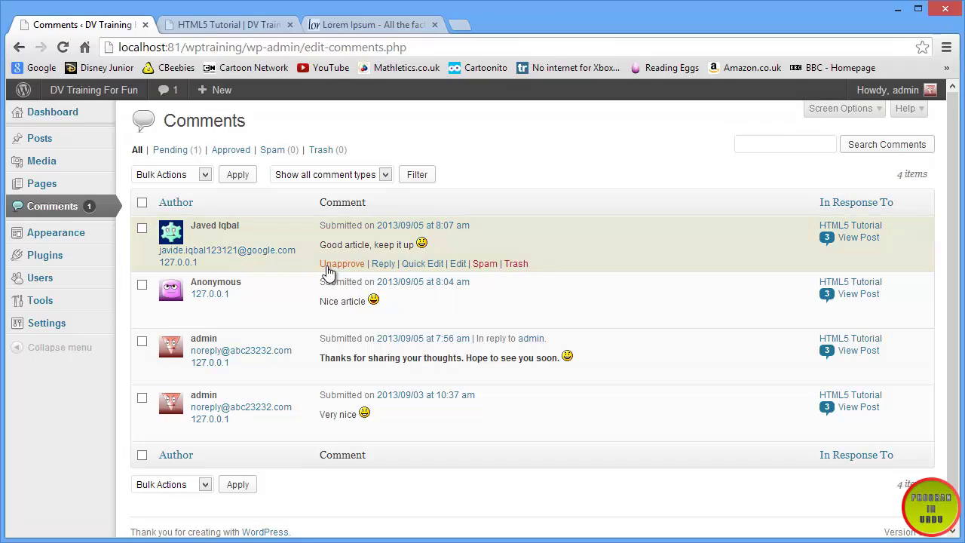
{"action": "left_click", "coordinate": [173, 25]}
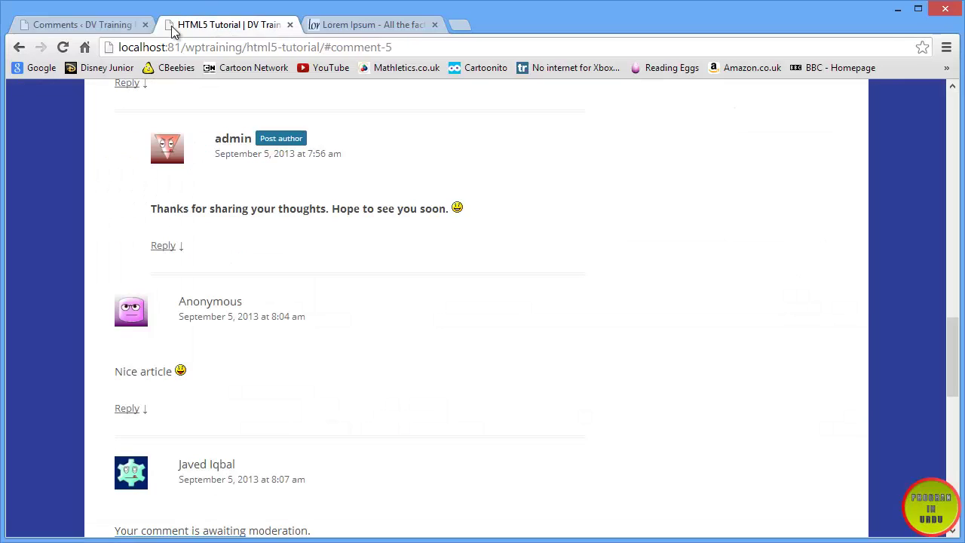
- Reload HTML5 Tutorial to confirm the approved comment shows without a moderation notice
{"action": "left_click", "coordinate": [63, 47]}
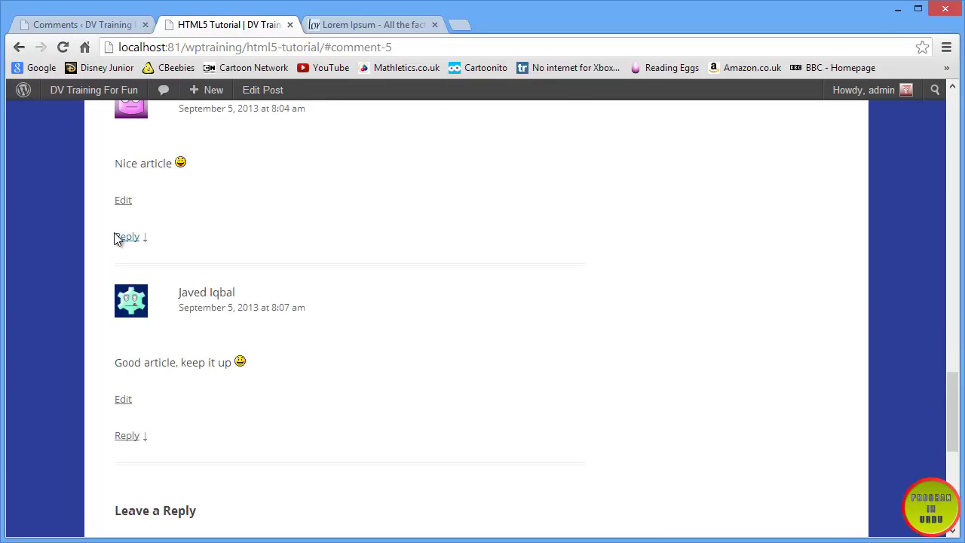
{"action": "scroll", "coordinate": [193, 264], "scroll_direction": "down", "scroll_amount": 1}
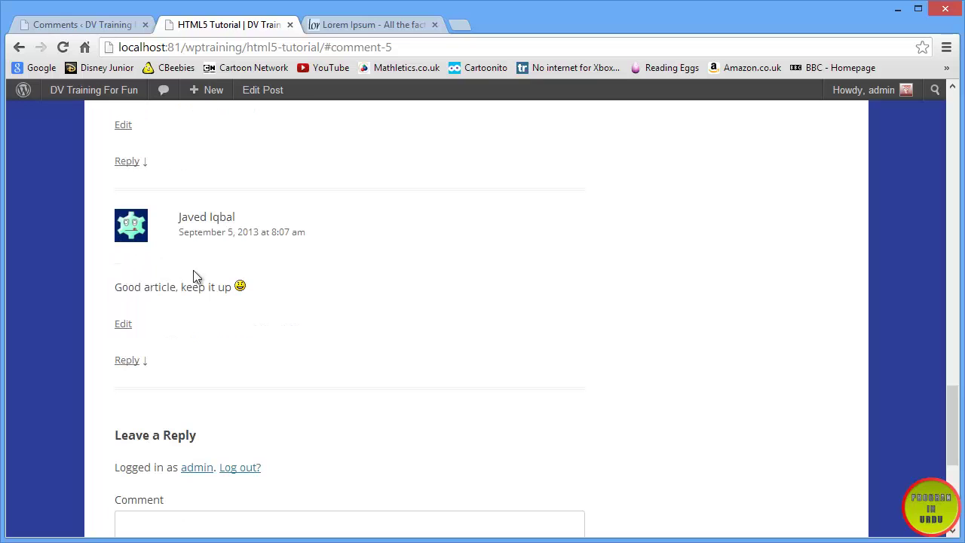
{"action": "scroll", "coordinate": [268, 272], "scroll_direction": "up", "scroll_amount": 5}
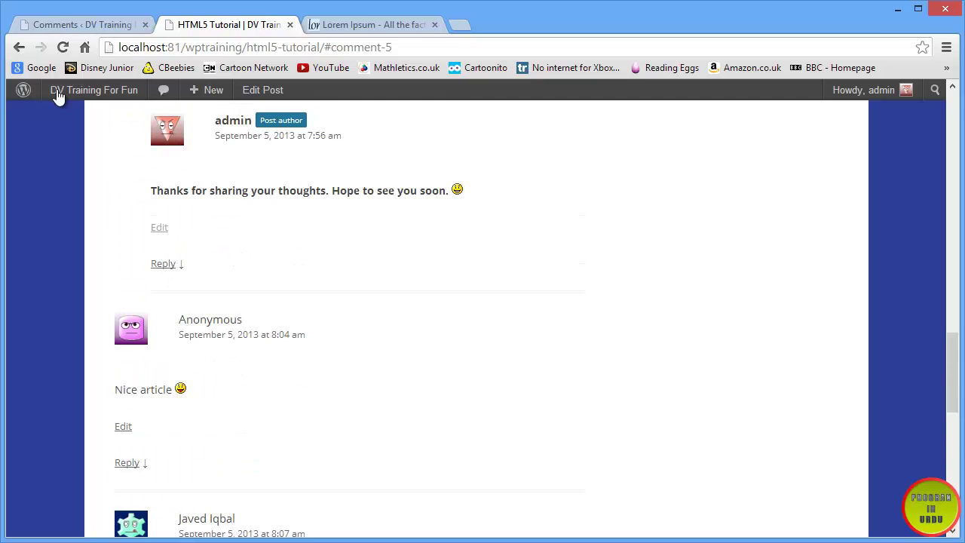
{"action": "left_click", "coordinate": [63, 27]}
- Enable 'Users must be registered and logged in to comment' in Discussion Settings and save
{"action": "mouse_move", "coordinate": [60, 326]}
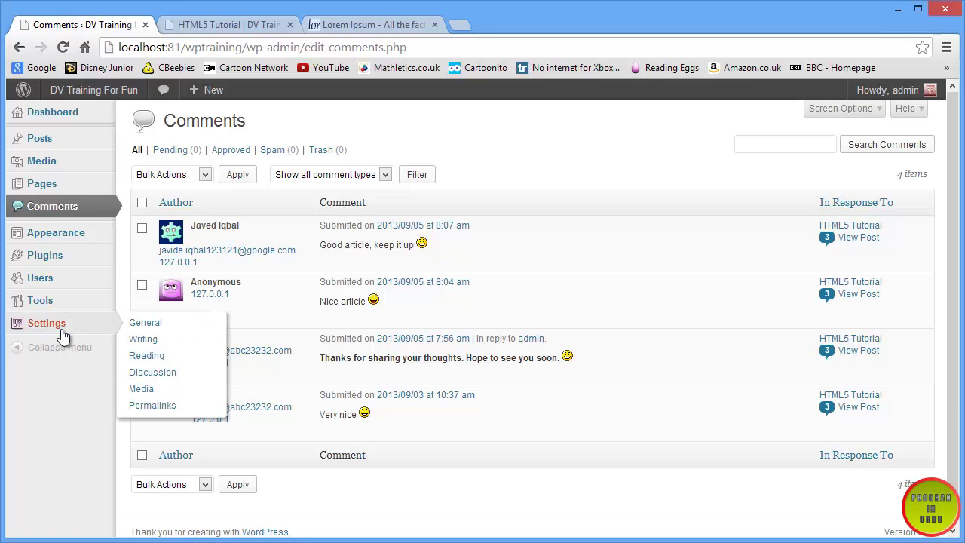
{"action": "left_click", "coordinate": [147, 372]}
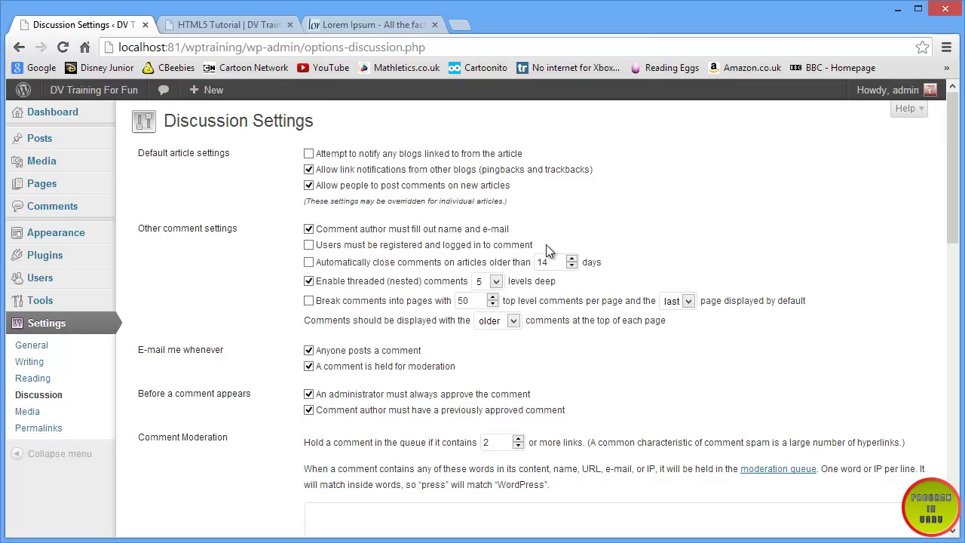
{"action": "left_click_drag", "start_coordinate": [546, 244], "coordinate": [316, 245]}
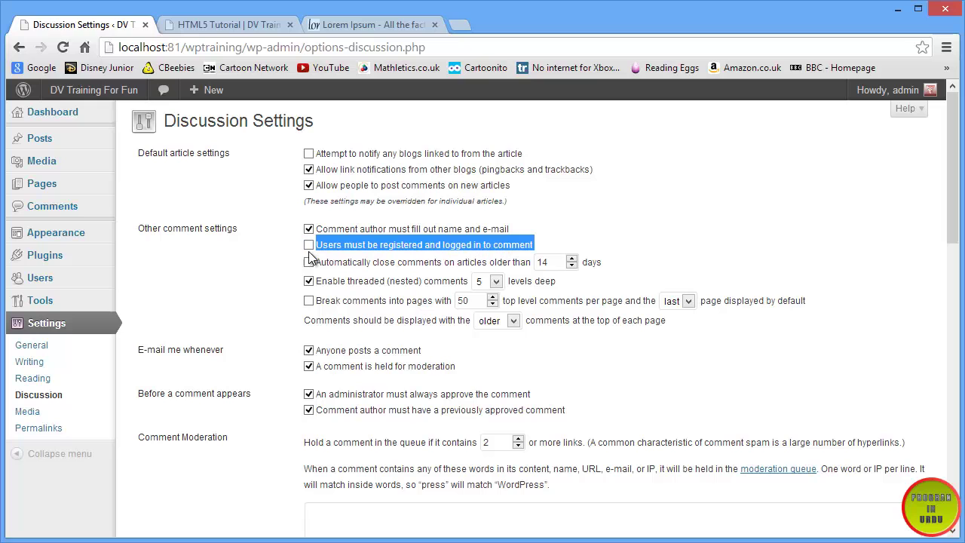
{"action": "scroll", "coordinate": [187, 296], "scroll_direction": "down", "scroll_amount": 9}
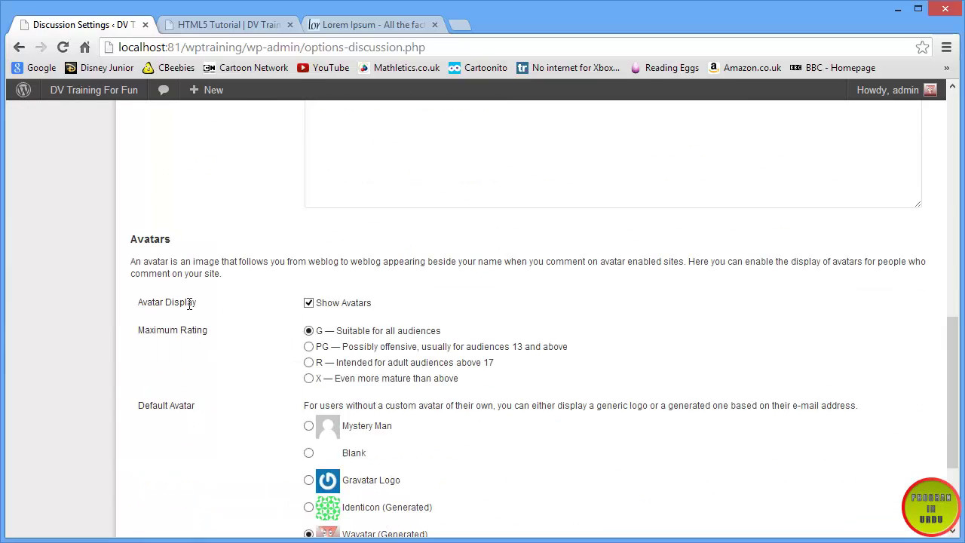
{"action": "scroll", "coordinate": [197, 412], "scroll_direction": "down", "scroll_amount": 3}
{"action": "left_click", "coordinate": [193, 463]}
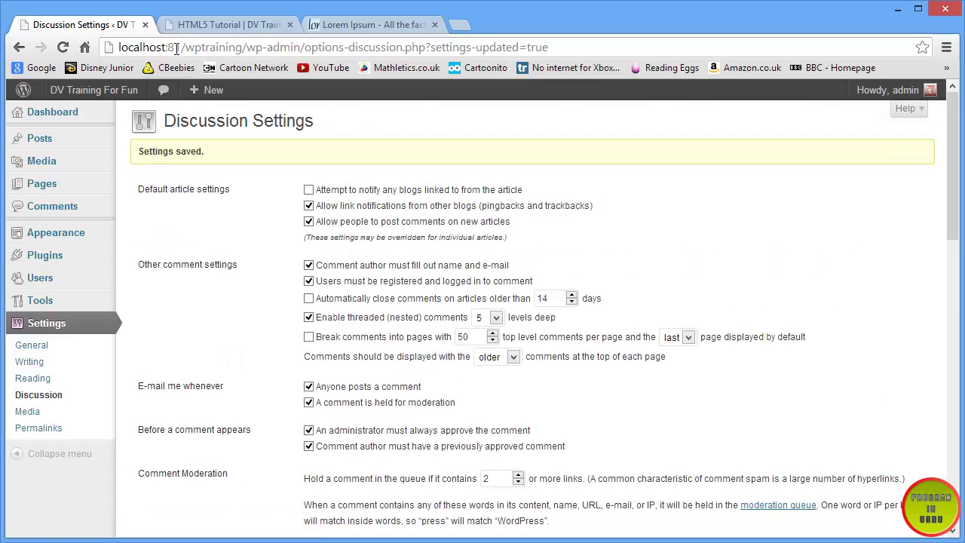
{"action": "left_click", "coordinate": [187, 25]}
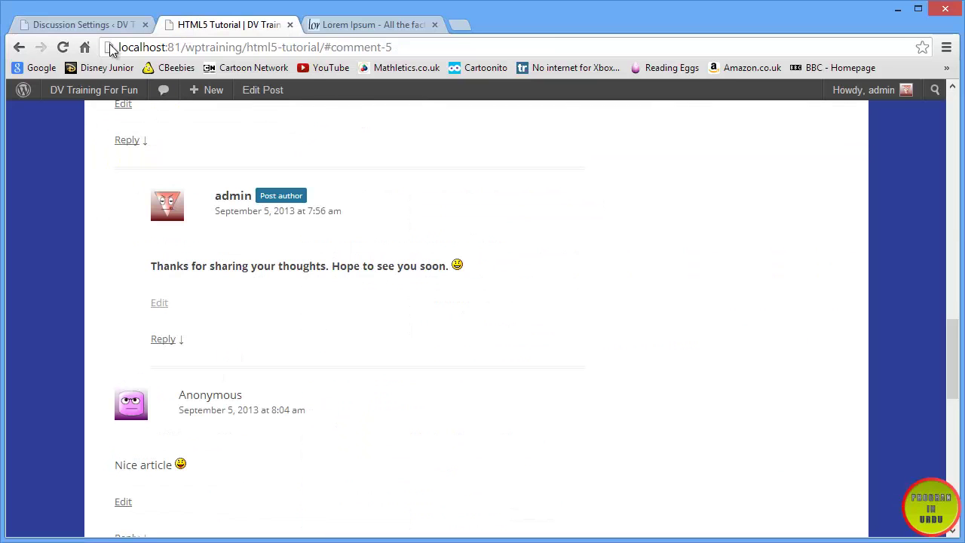
- Reload the post, log out, and follow the 'must be logged in to post a comment' link to login
{"action": "left_click", "coordinate": [66, 49]}
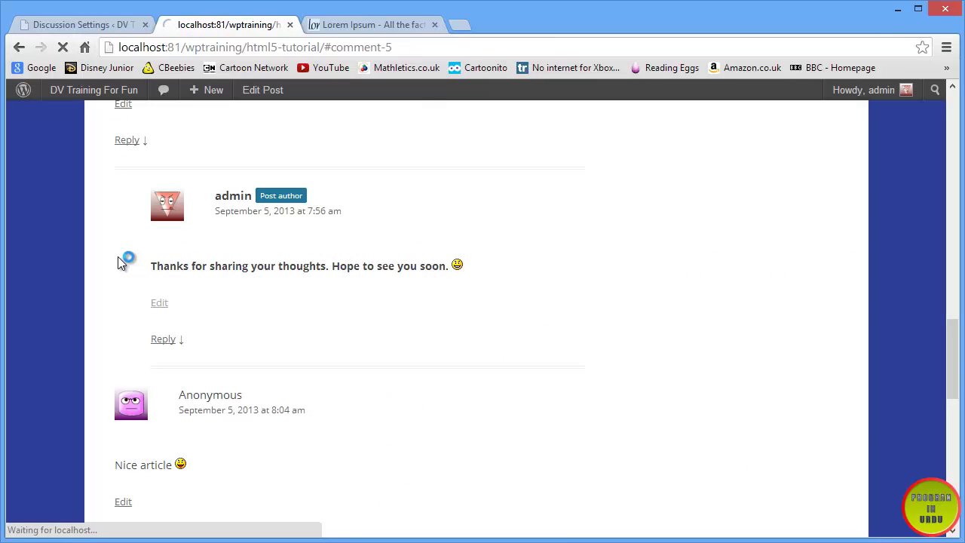
{"action": "scroll", "coordinate": [119, 260], "scroll_direction": "down", "scroll_amount": 7}
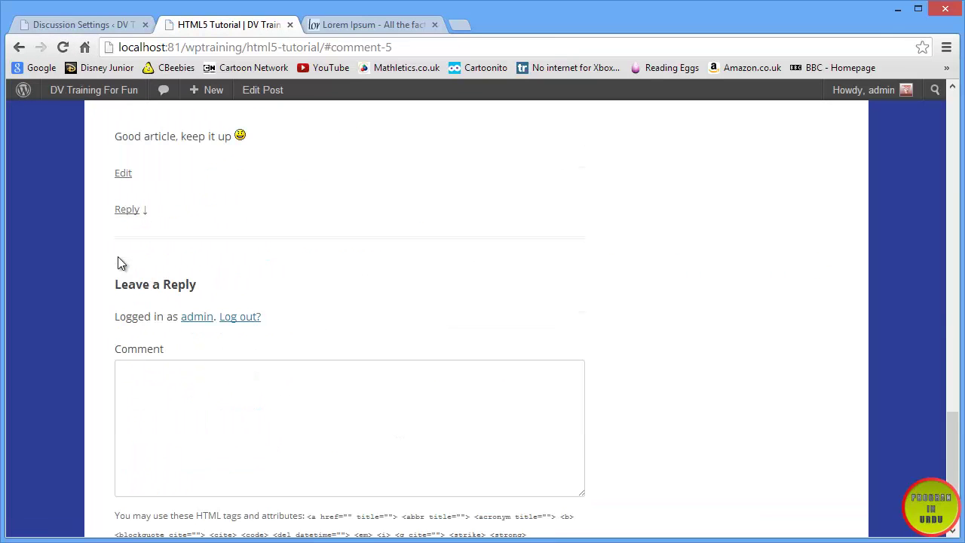
{"action": "left_click", "coordinate": [235, 318]}
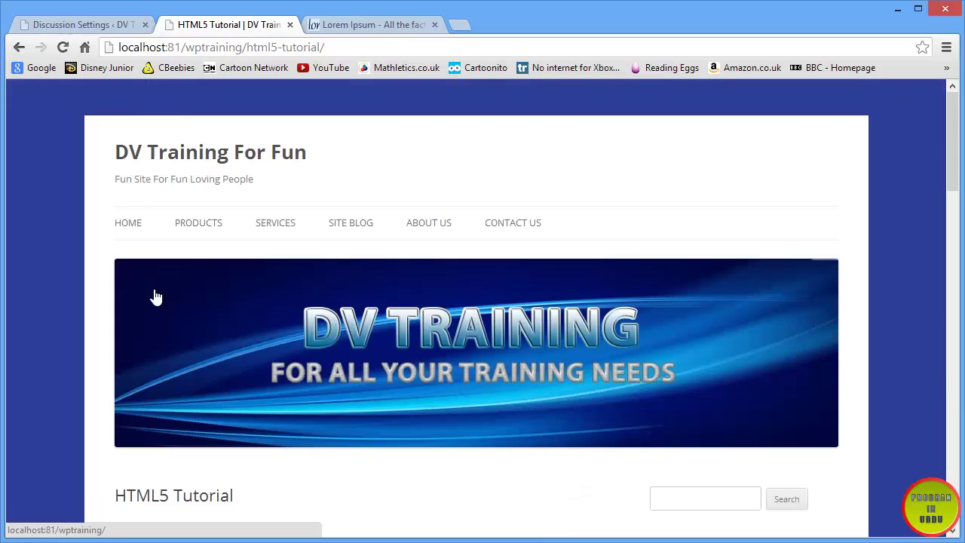
{"action": "scroll", "coordinate": [155, 296], "scroll_direction": "down", "scroll_amount": 15}
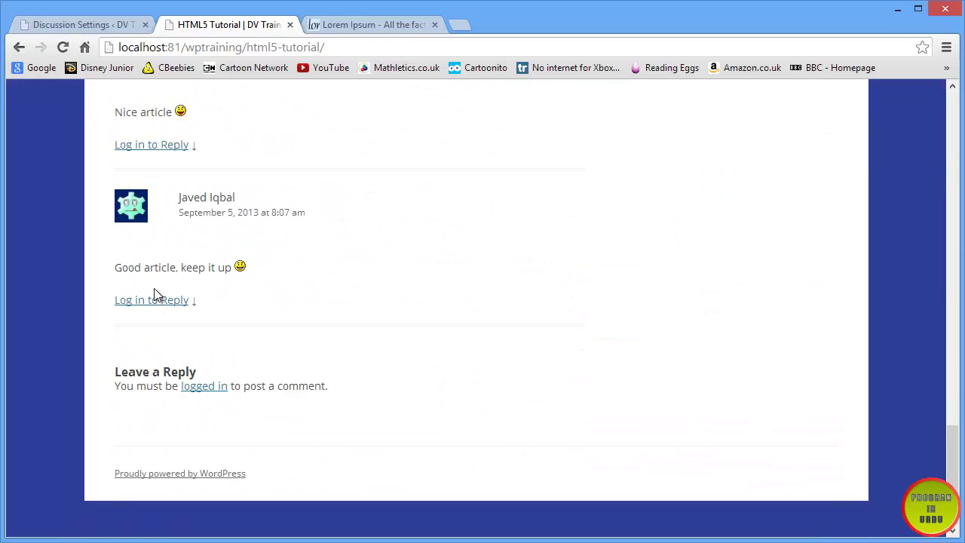
{"action": "left_click_drag", "start_coordinate": [114, 373], "coordinate": [221, 370]}
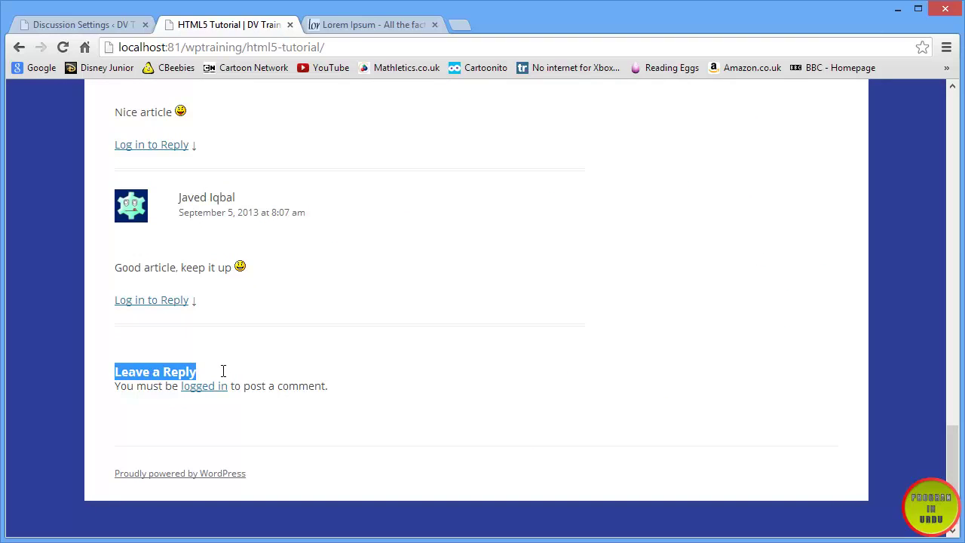
{"action": "left_click_drag", "start_coordinate": [350, 385], "coordinate": [113, 388]}
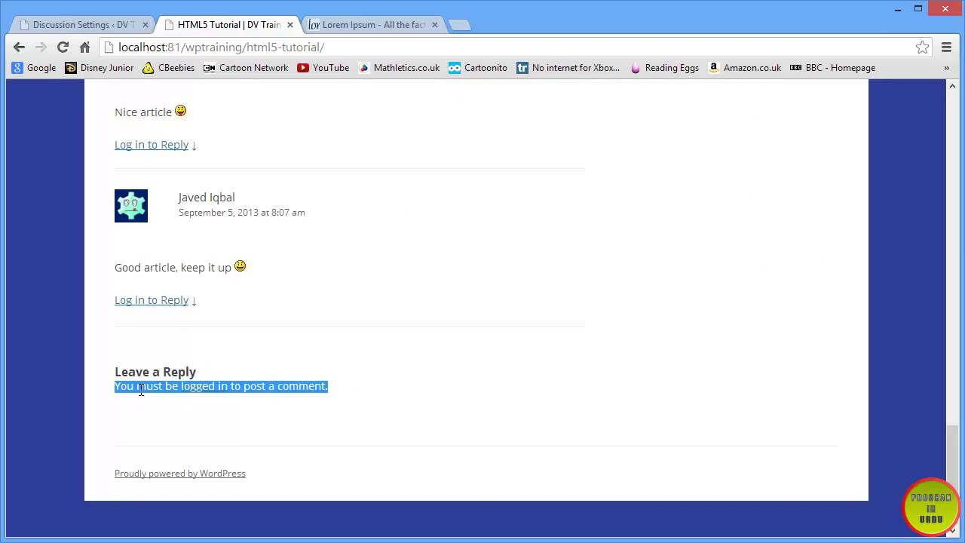
{"action": "left_click", "coordinate": [198, 393]}
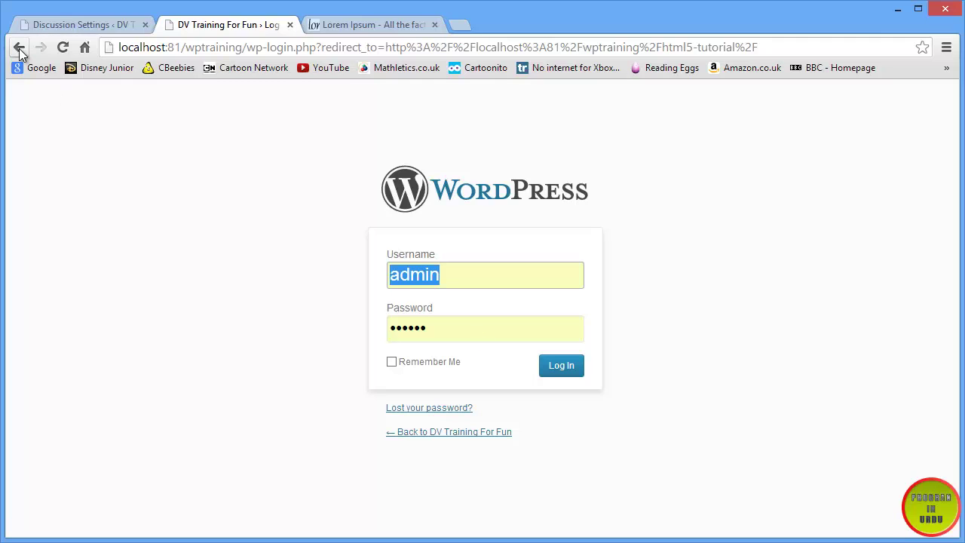
- Return to the admin settings pages and log back in as administrator
{"action": "left_click", "coordinate": [41, 29]}
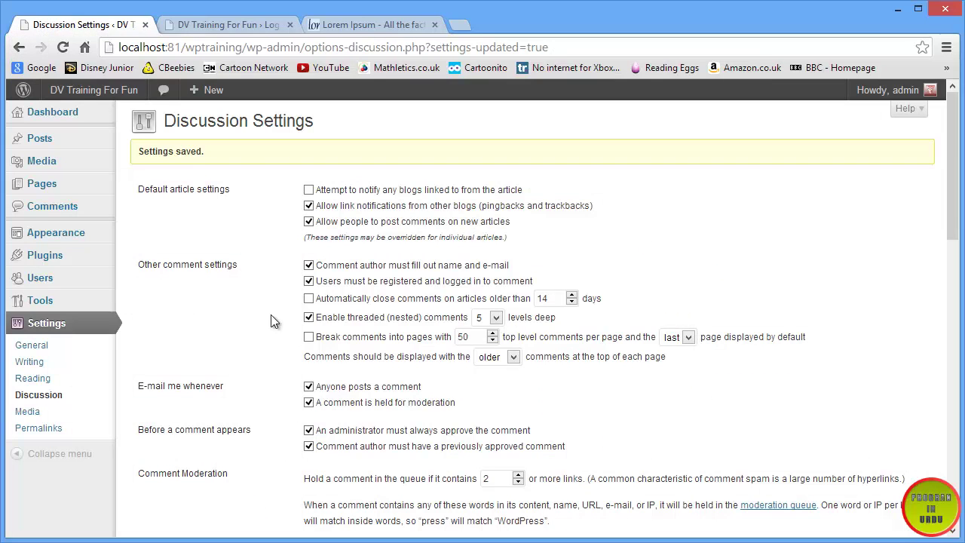
{"action": "scroll", "coordinate": [265, 303], "scroll_direction": "down", "scroll_amount": 3}
{"action": "scroll", "coordinate": [265, 303], "scroll_direction": "up", "scroll_amount": 2}
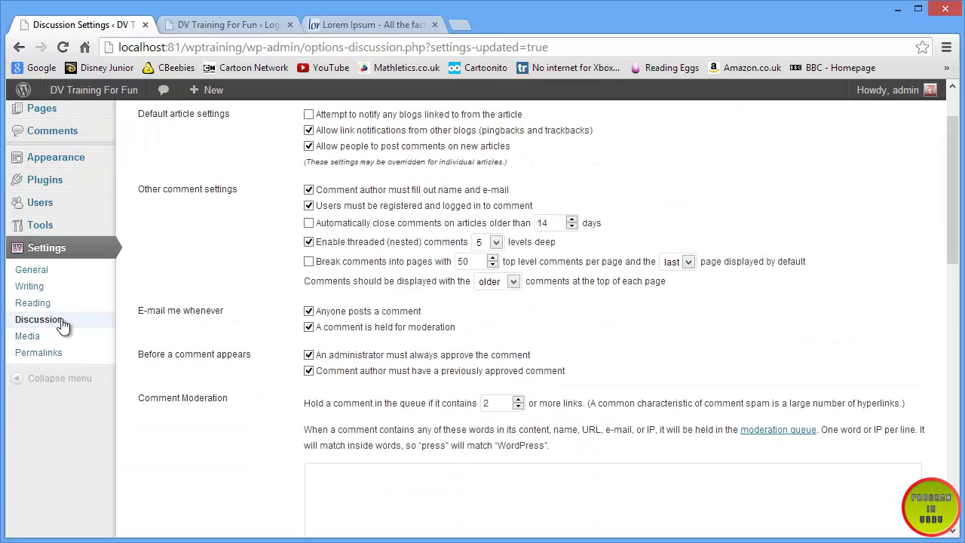
{"action": "left_click", "coordinate": [39, 304]}
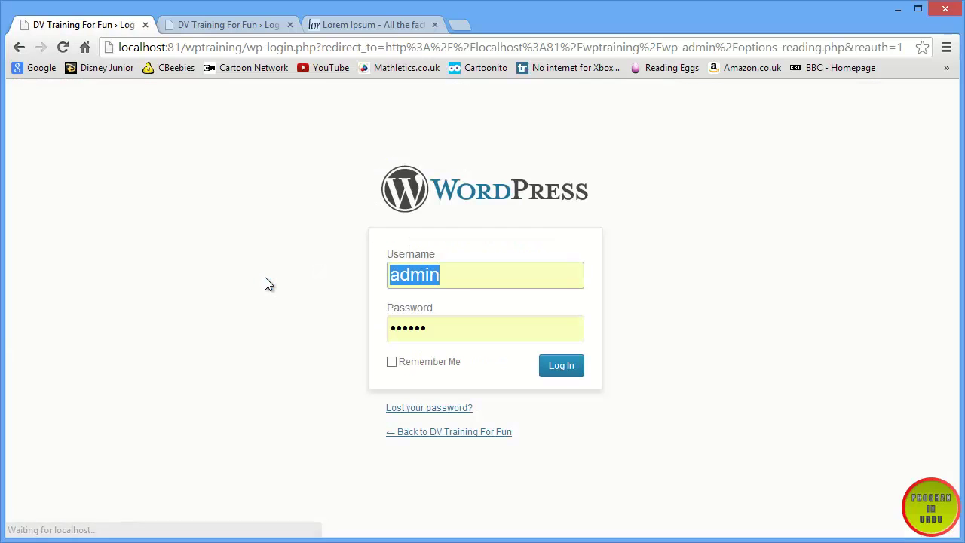
{"action": "left_click", "coordinate": [580, 372]}
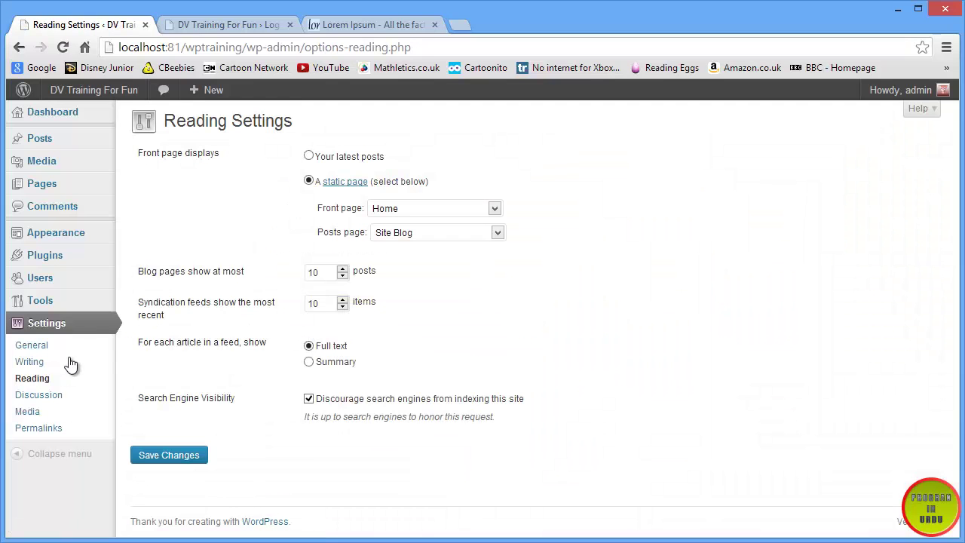
- Turn on 'Anyone can register' in General Settings and save the changes
{"action": "left_click", "coordinate": [55, 349]}
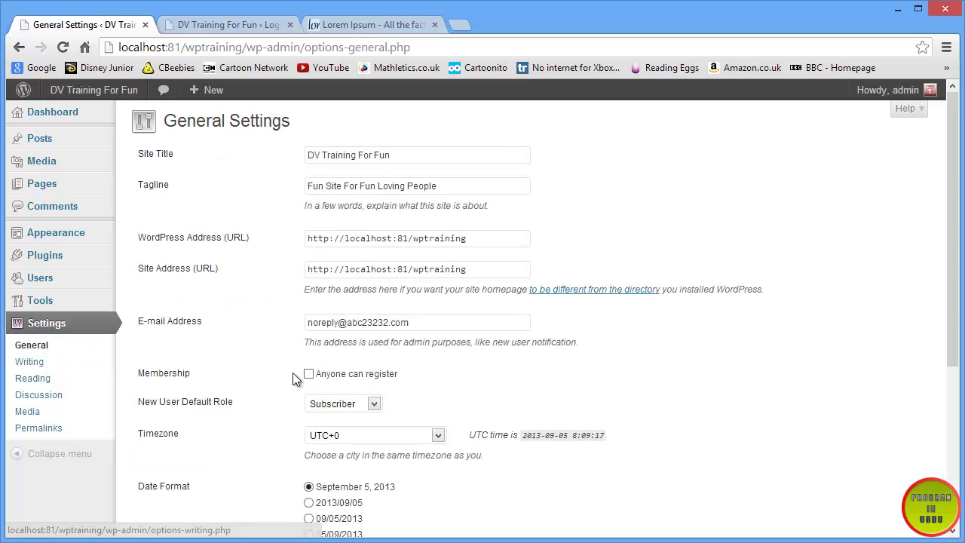
{"action": "left_click", "coordinate": [308, 373]}
{"action": "scroll", "coordinate": [278, 374], "scroll_direction": "down", "scroll_amount": 3}
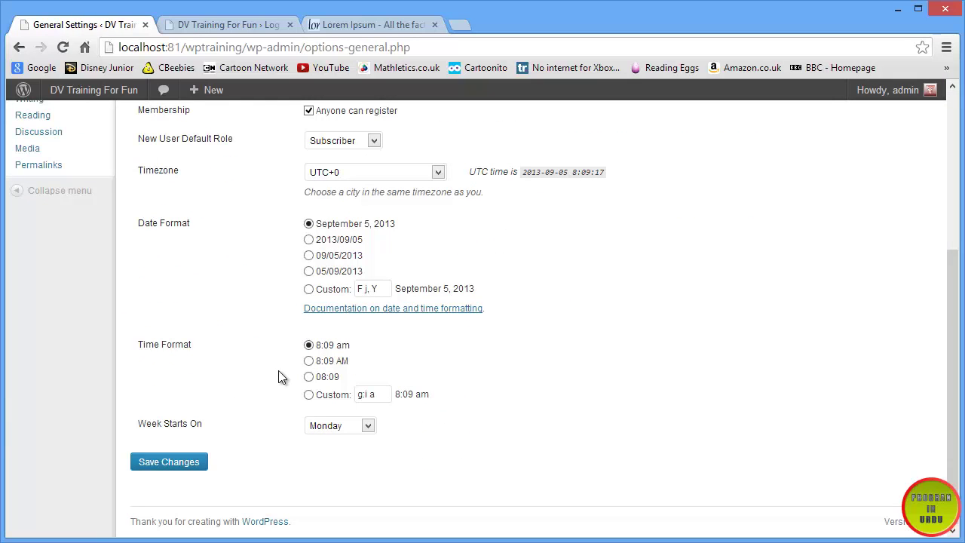
{"action": "scroll", "coordinate": [215, 437], "scroll_direction": "up", "scroll_amount": 1}
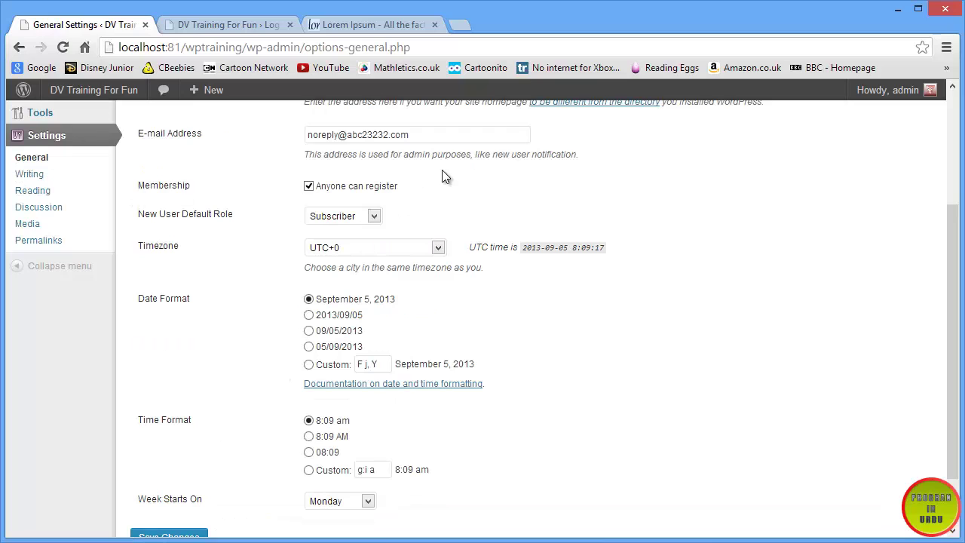
{"action": "scroll", "coordinate": [191, 536], "scroll_direction": "down", "scroll_amount": 1}
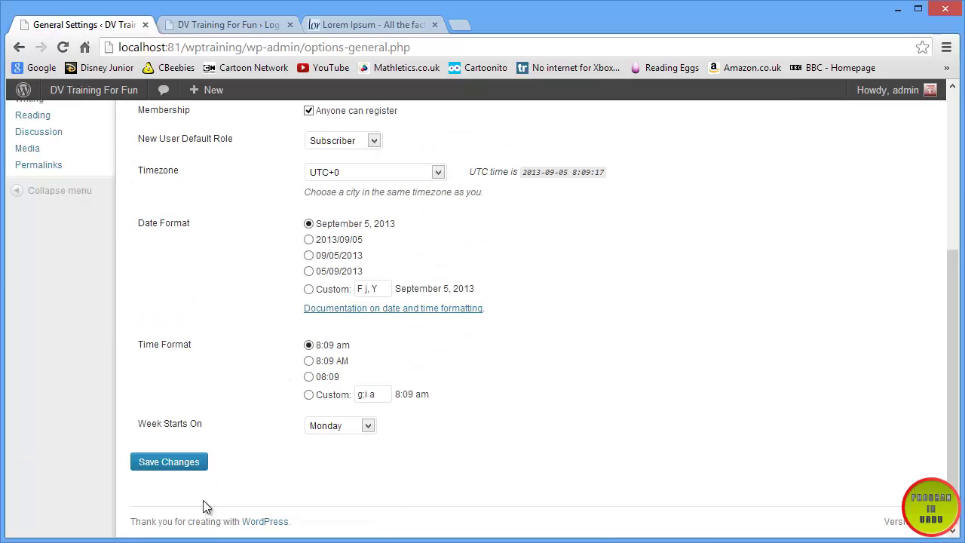
{"action": "left_click", "coordinate": [183, 462]}
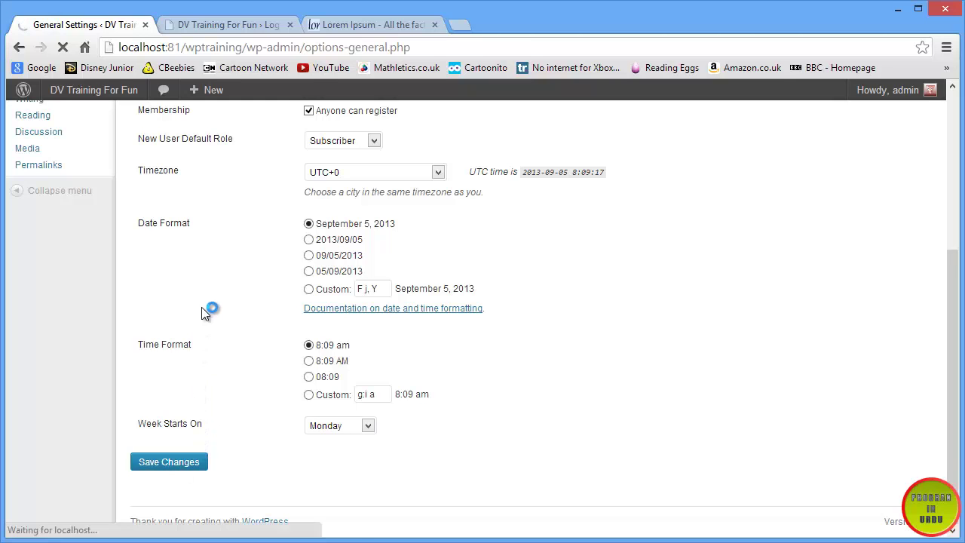
{"action": "left_click", "coordinate": [229, 28]}
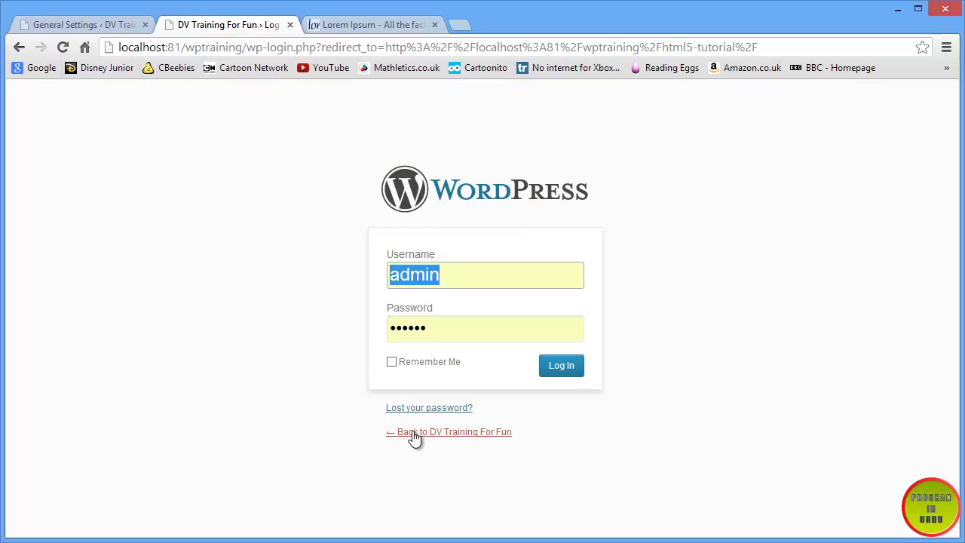
- Open HTML5 Tutorial from Site Blog, log out, and follow the comment notice's login link
{"action": "left_click", "coordinate": [474, 434]}
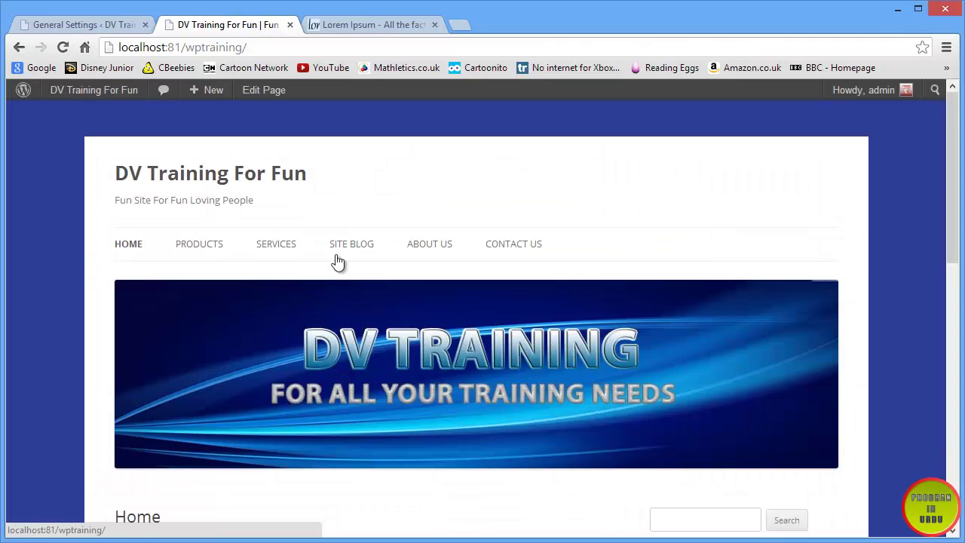
{"action": "left_click", "coordinate": [349, 244]}
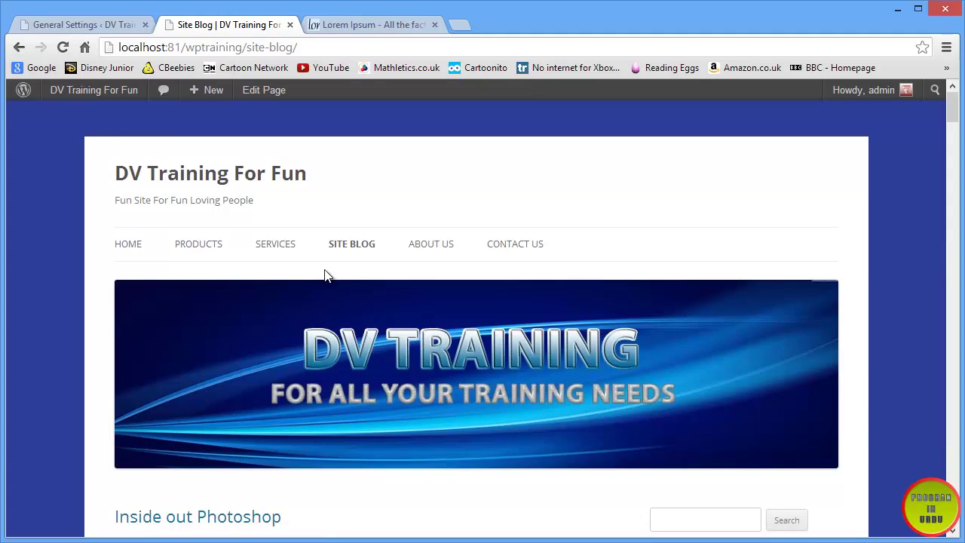
{"action": "scroll", "coordinate": [324, 275], "scroll_direction": "down", "scroll_amount": 15}
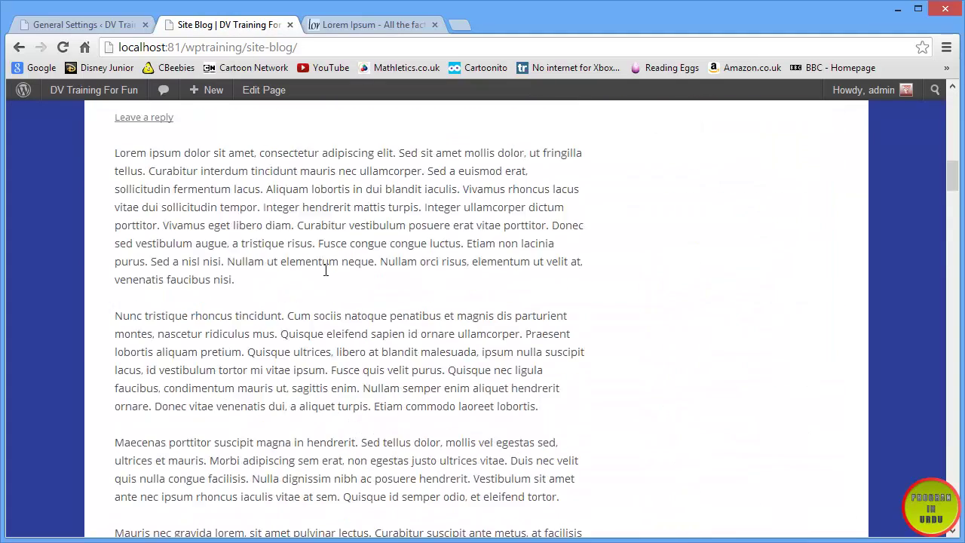
{"action": "left_click", "coordinate": [170, 284]}
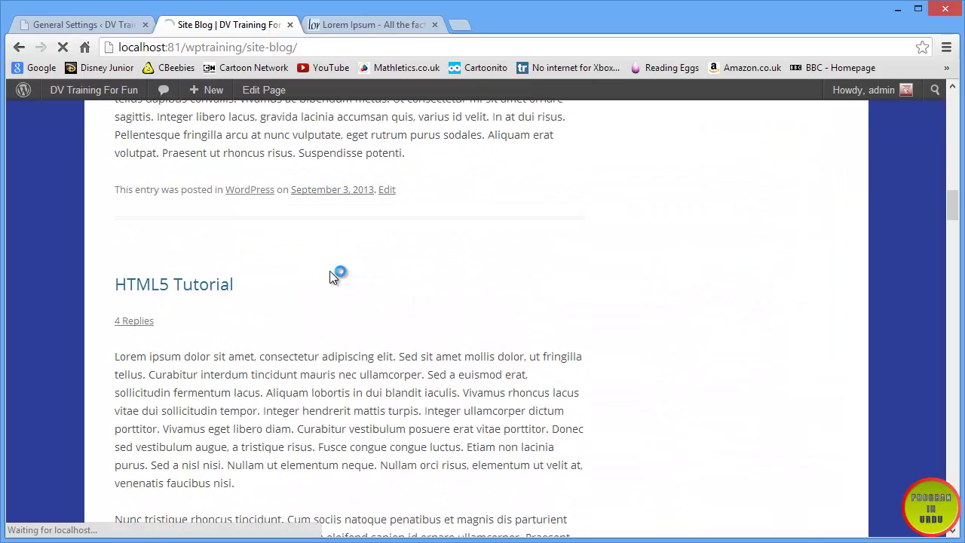
{"action": "scroll", "coordinate": [330, 273], "scroll_direction": "down", "scroll_amount": 20}
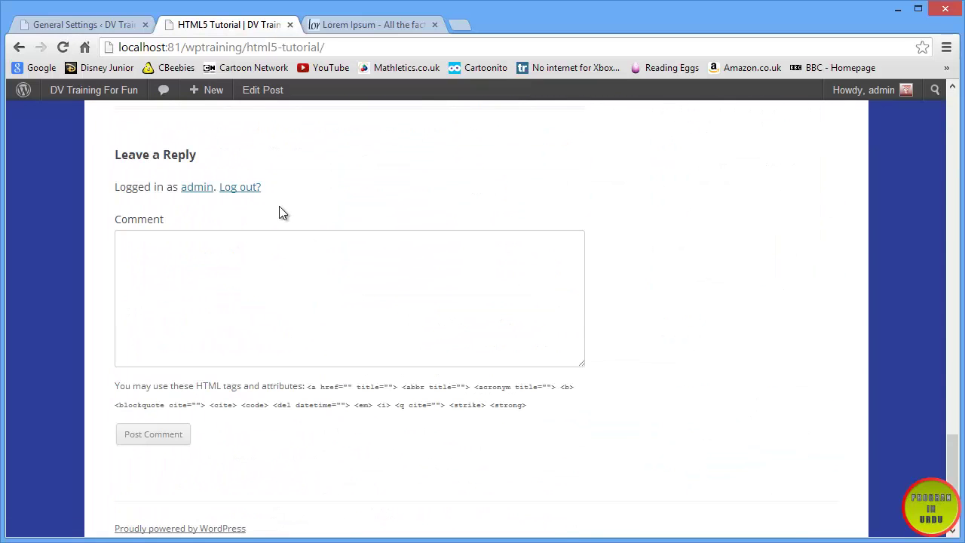
{"action": "left_click", "coordinate": [249, 188]}
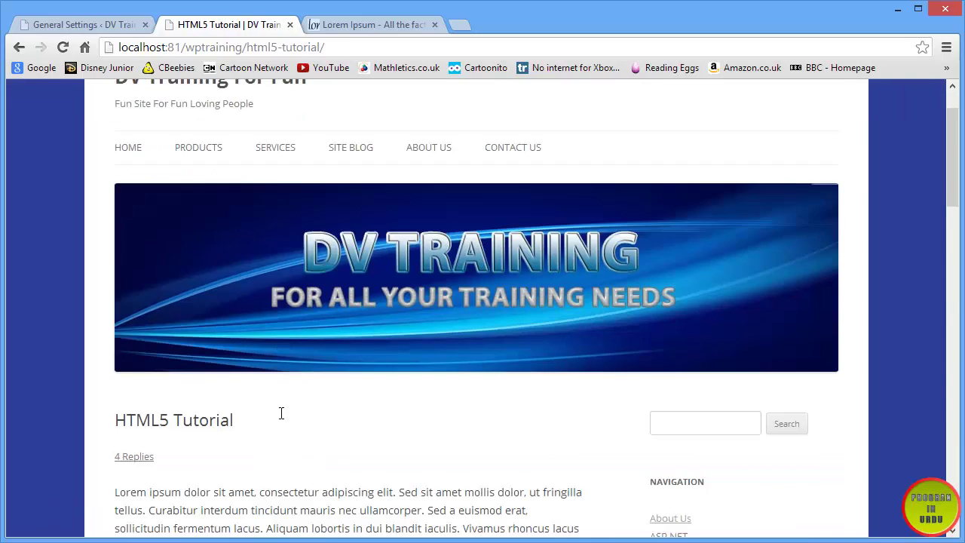
{"action": "scroll", "coordinate": [280, 413], "scroll_direction": "down", "scroll_amount": 15}
{"action": "left_click", "coordinate": [218, 387]}
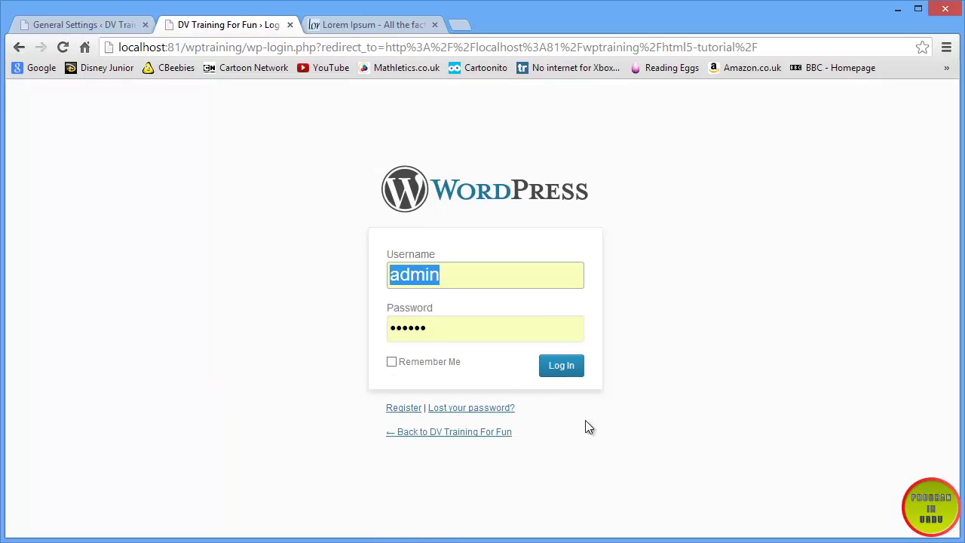
- Open the Register For This Site form and review its Username and E-mail fields
{"action": "left_click", "coordinate": [405, 409]}
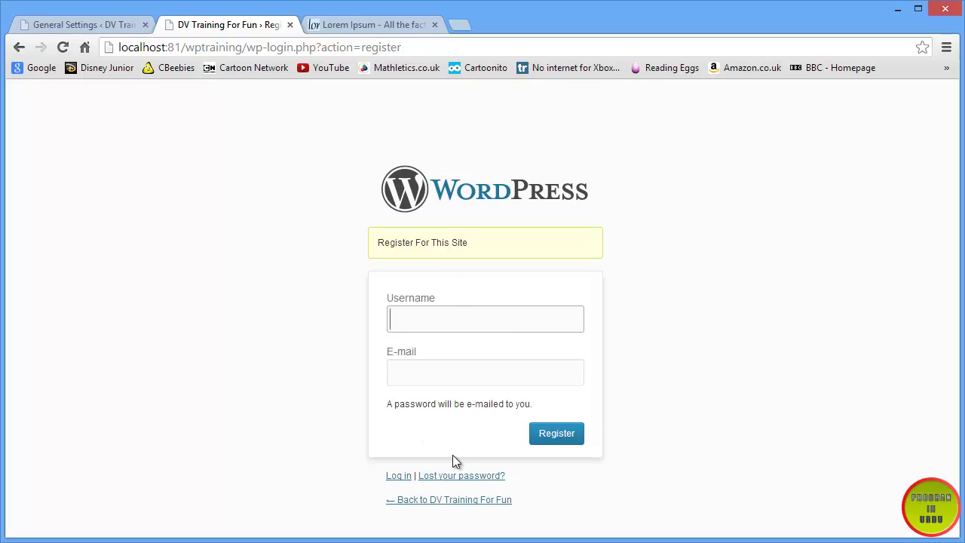
{"action": "left_click", "coordinate": [439, 374]}
{"action": "left_click", "coordinate": [437, 308]}
{"action": "left_click", "coordinate": [435, 381]}
{"action": "left_click", "coordinate": [434, 314]}
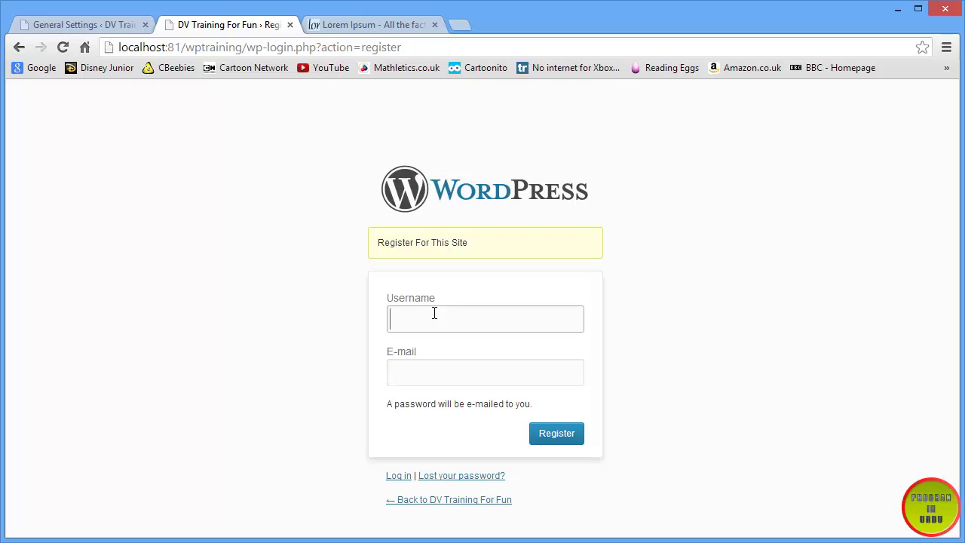
{"action": "left_click", "coordinate": [432, 376]}
{"action": "left_click", "coordinate": [483, 318]}
{"action": "left_click", "coordinate": [467, 370]}
{"action": "left_click", "coordinate": [466, 324]}
{"action": "left_click", "coordinate": [469, 381]}
{"action": "left_click", "coordinate": [459, 317]}
- Highlight the note that a password will be e-mailed, then return to General Settings showing default role Subscriber
{"action": "left_click_drag", "start_coordinate": [532, 401], "coordinate": [388, 400]}
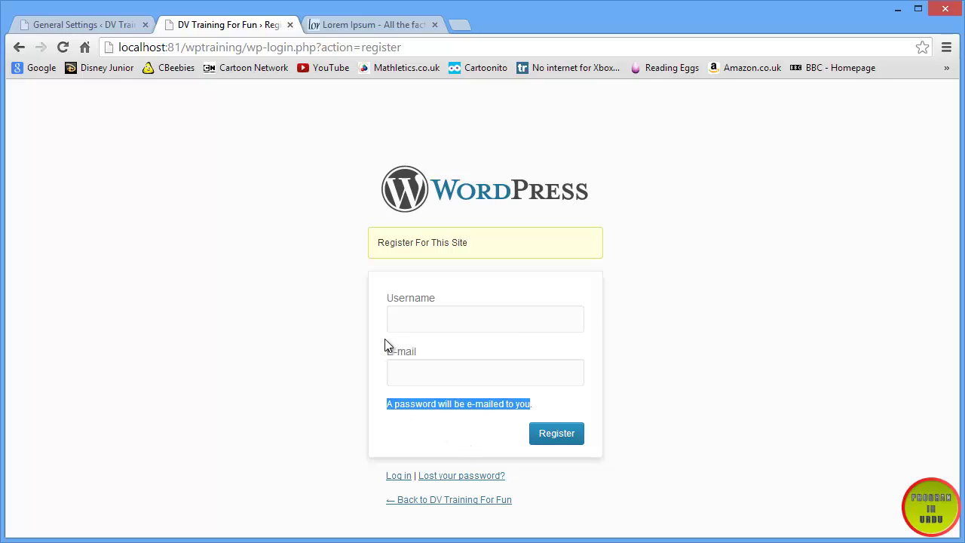
{"action": "left_click", "coordinate": [100, 28]}
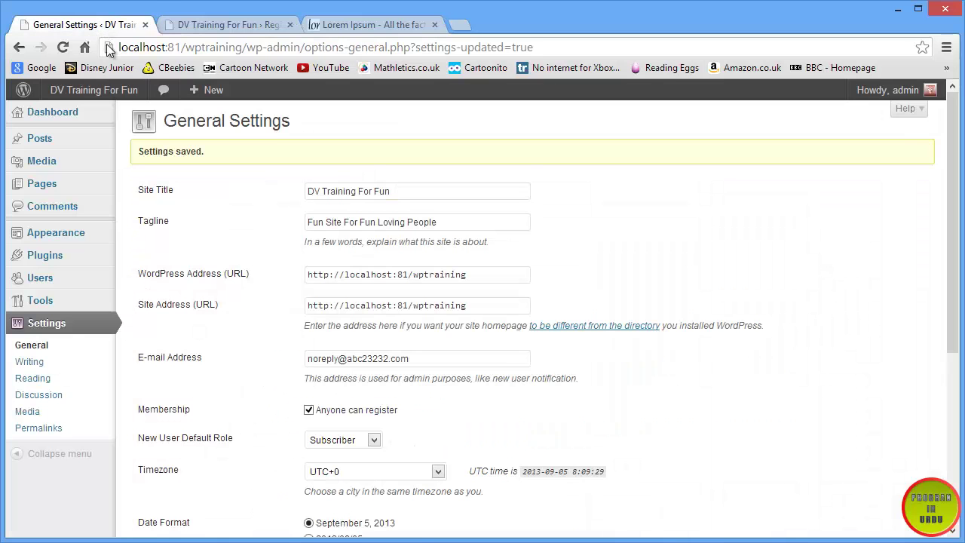
{"action": "scroll", "coordinate": [250, 283], "scroll_direction": "down", "scroll_amount": 3}
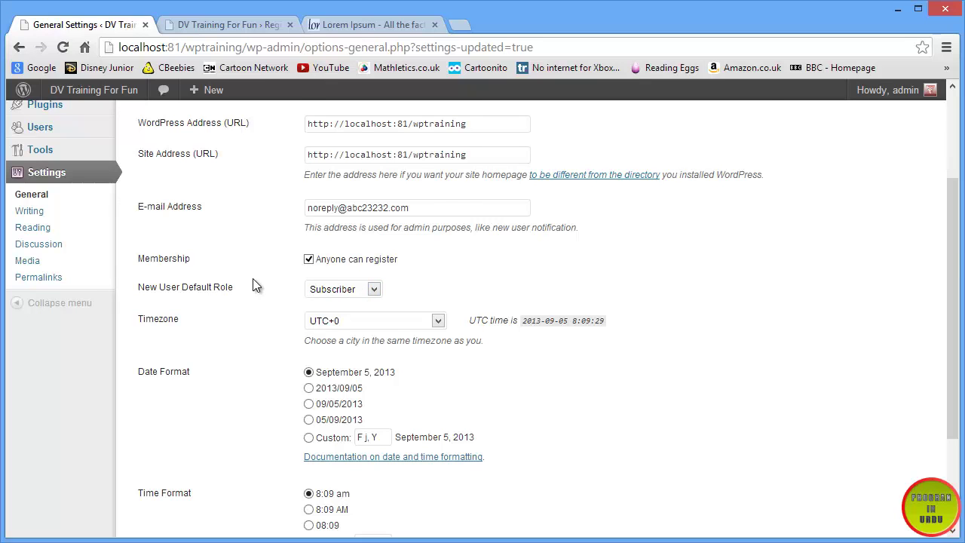
- Try Administrator as the default new-user role, preview the registration page, then revert to Subscriber
{"action": "scroll", "coordinate": [205, 416], "scroll_direction": "down", "scroll_amount": 3}
{"action": "scroll", "coordinate": [96, 367], "scroll_direction": "up", "scroll_amount": 5}
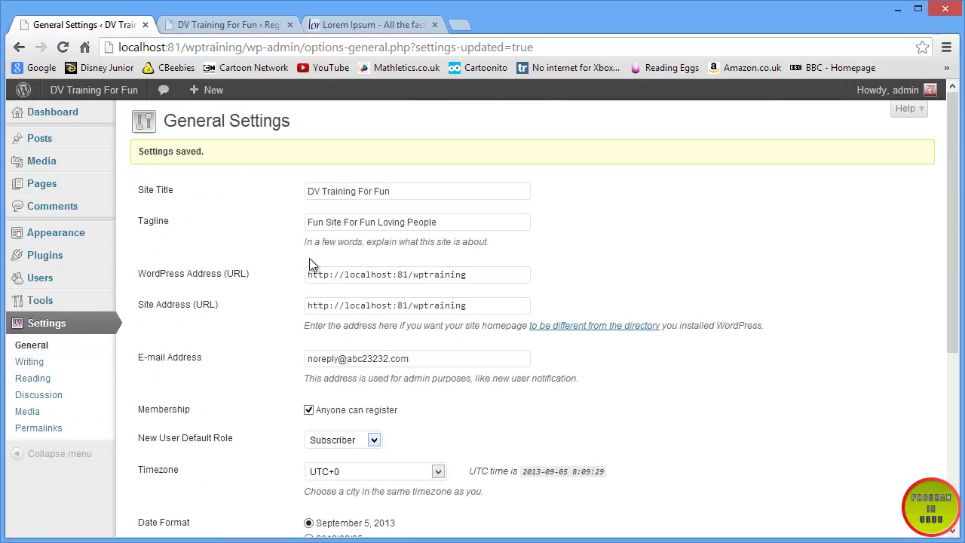
{"action": "scroll", "coordinate": [303, 274], "scroll_direction": "down", "scroll_amount": 2}
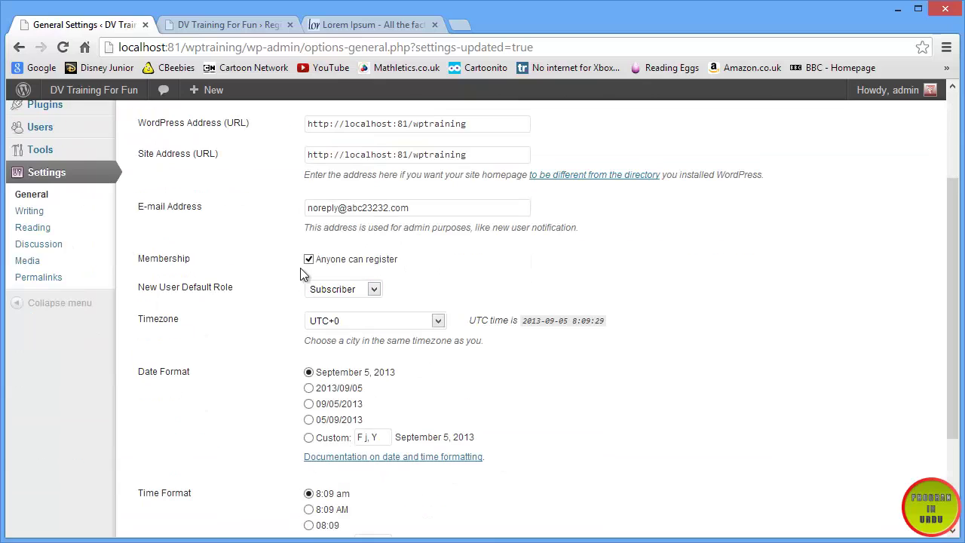
{"action": "left_click", "coordinate": [374, 288]}
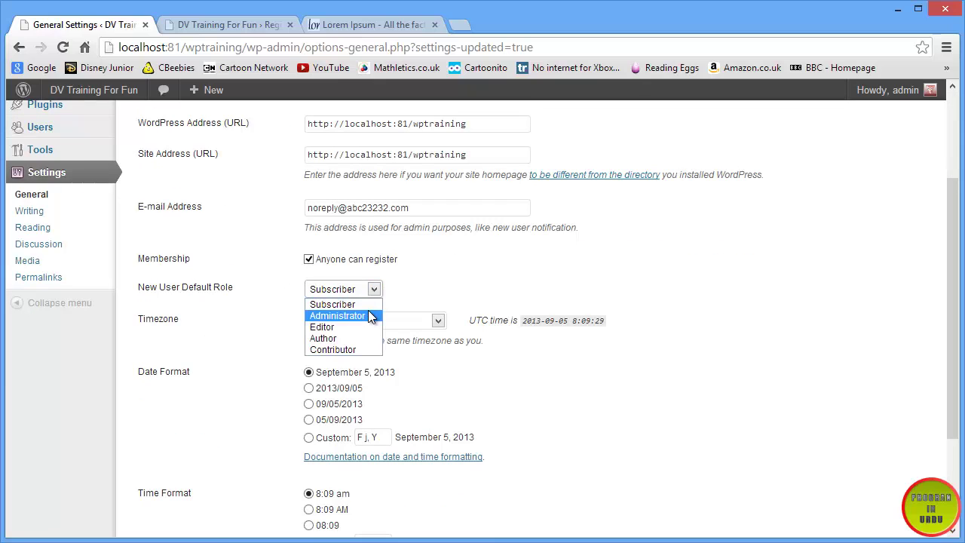
{"action": "left_click", "coordinate": [368, 311]}
{"action": "left_click", "coordinate": [223, 31]}
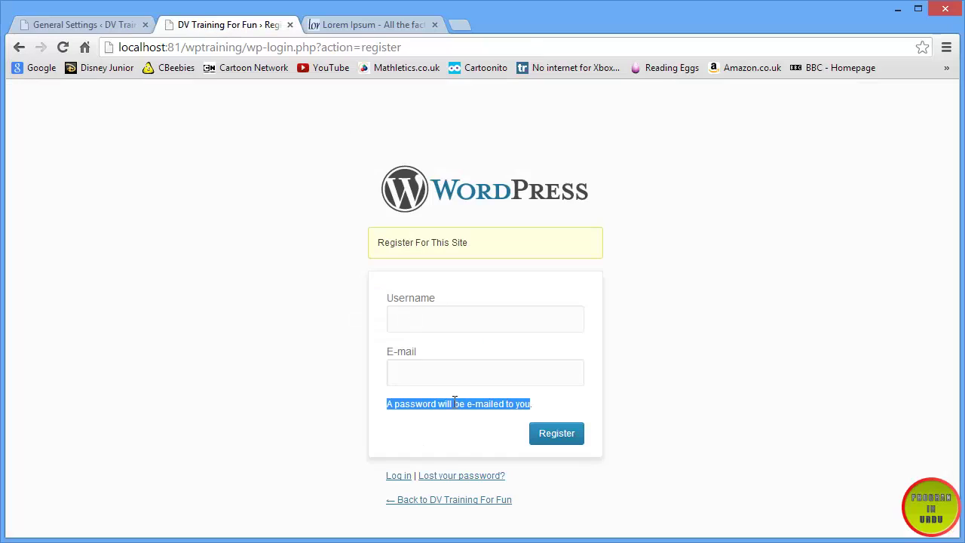
{"action": "left_click", "coordinate": [82, 25]}
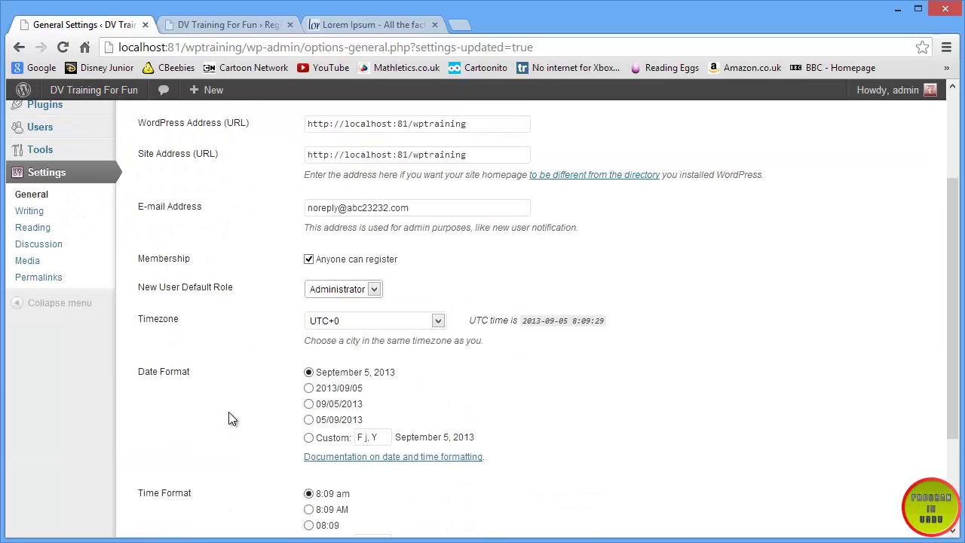
{"action": "left_click", "coordinate": [340, 294]}
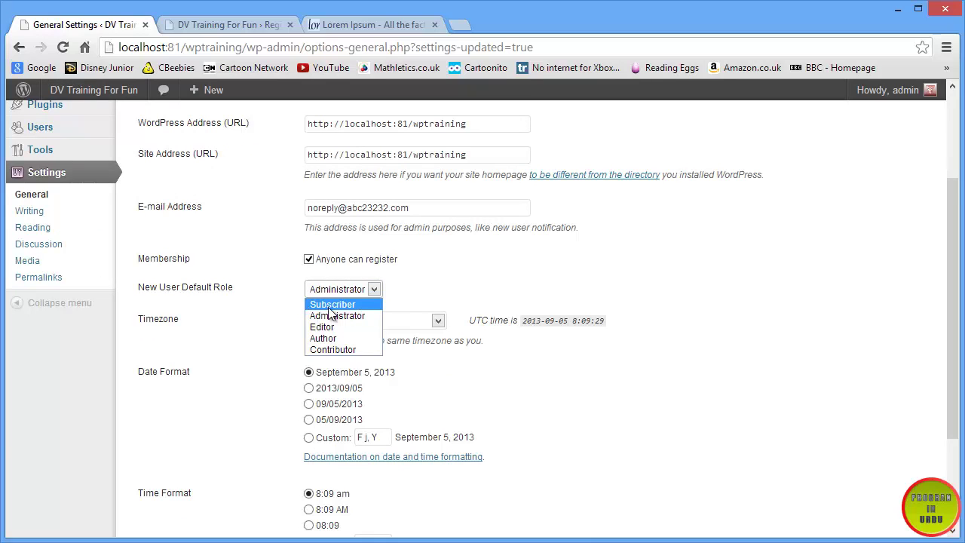
{"action": "left_click", "coordinate": [328, 306]}
- Highlight the Membership setting and keep Subscriber as the default role for new users
{"action": "left_click", "coordinate": [328, 288]}
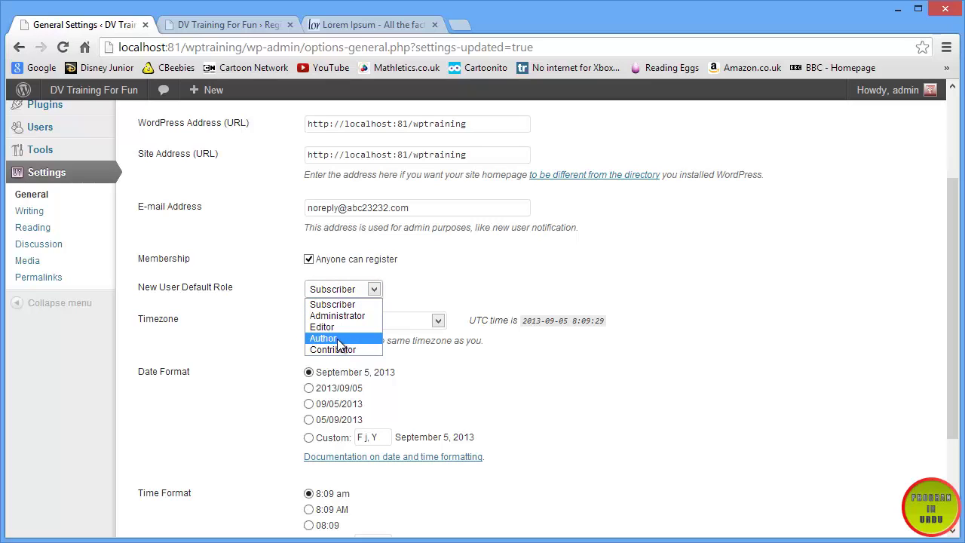
{"action": "scroll", "coordinate": [122, 192], "scroll_direction": "up", "scroll_amount": 2}
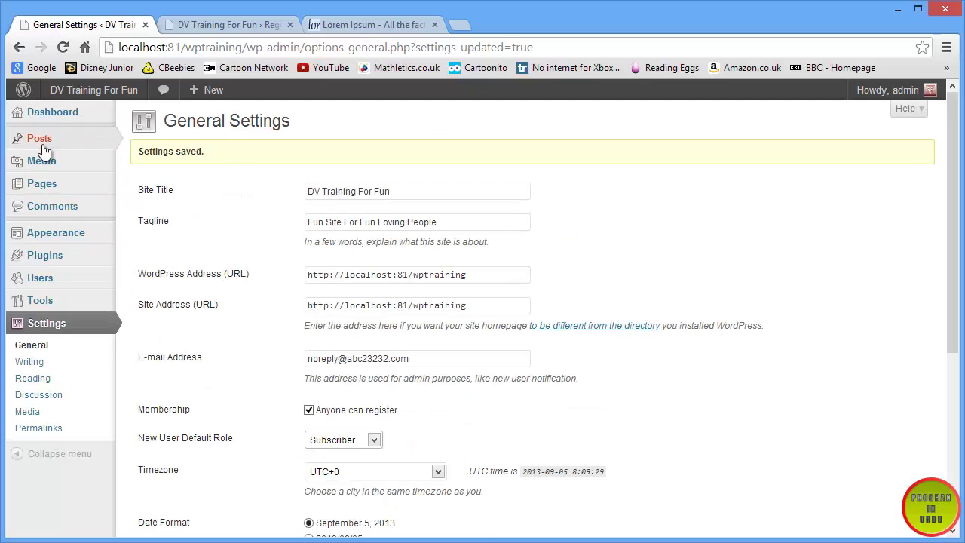
{"action": "mouse_move", "coordinate": [43, 166]}
{"action": "scroll", "coordinate": [255, 330], "scroll_direction": "down", "scroll_amount": 3}
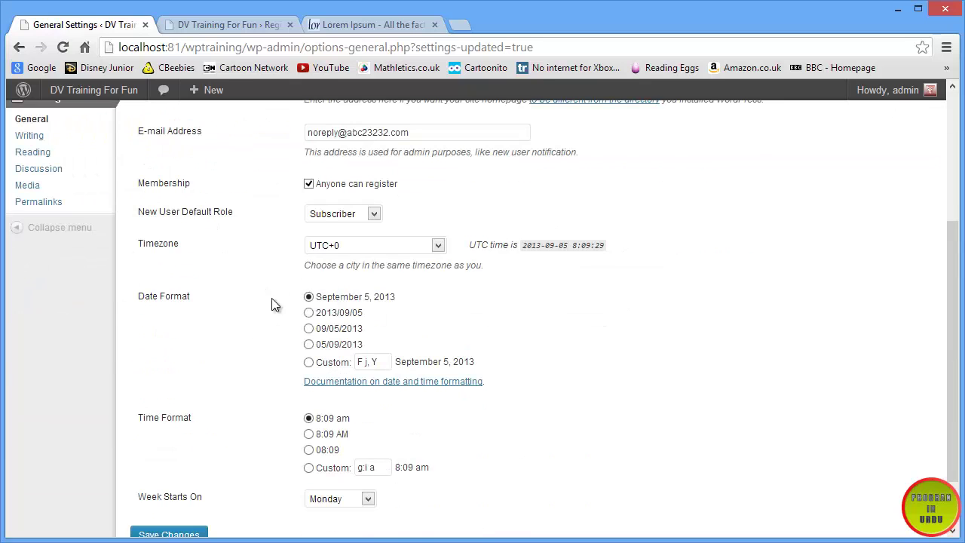
{"action": "scroll", "coordinate": [302, 317], "scroll_direction": "up", "scroll_amount": 2}
{"action": "left_click", "coordinate": [335, 364]}
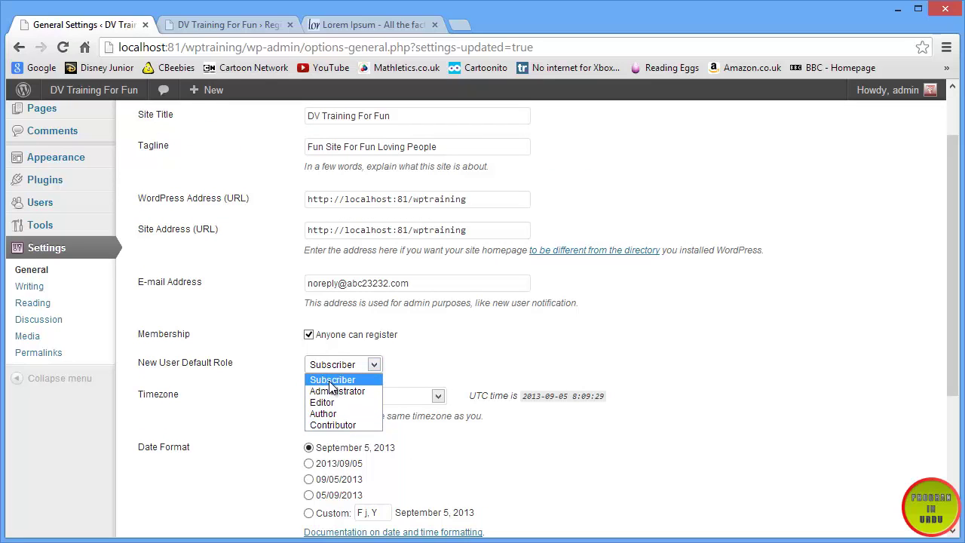
{"action": "left_click", "coordinate": [234, 28]}
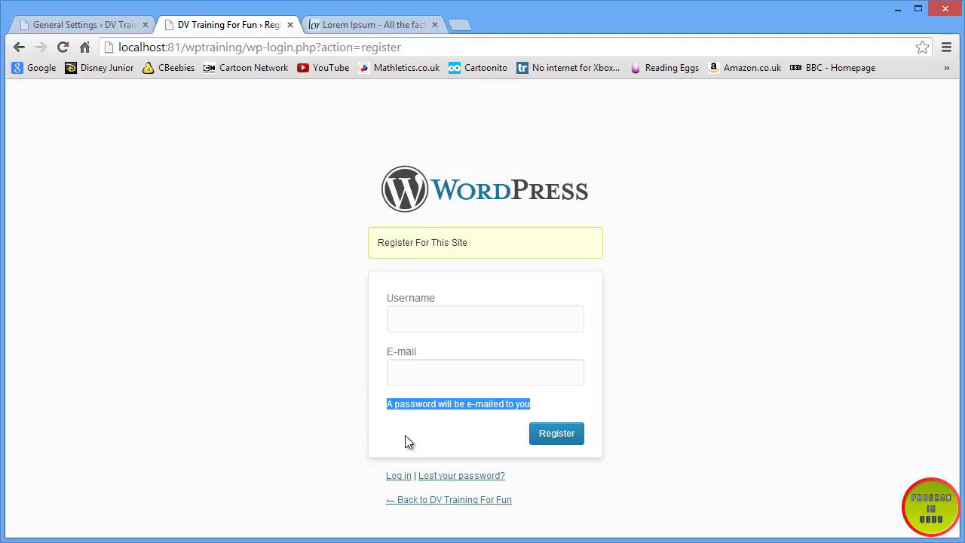
{"action": "left_click", "coordinate": [55, 24]}
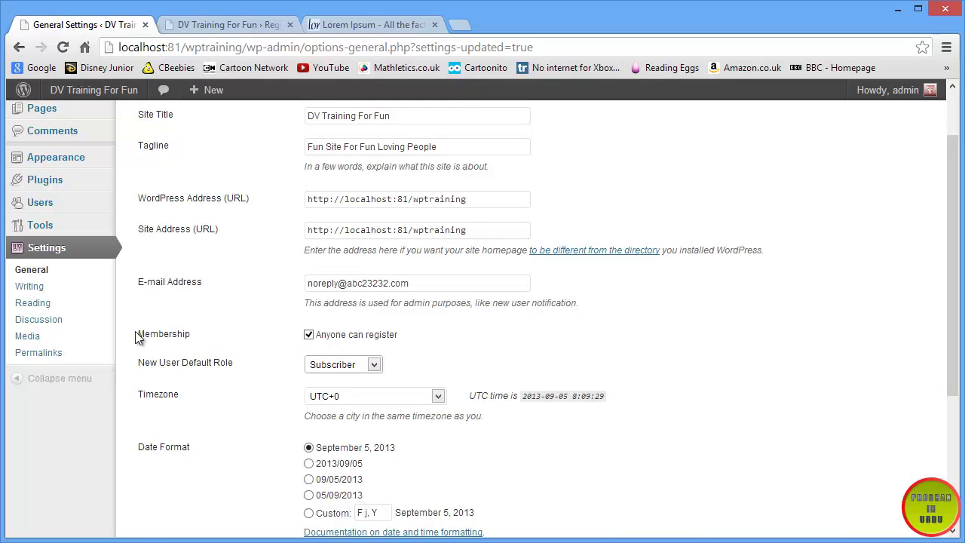
{"action": "left_click_drag", "start_coordinate": [135, 334], "coordinate": [415, 334]}
{"action": "left_click", "coordinate": [195, 374]}
{"action": "left_click", "coordinate": [373, 365]}
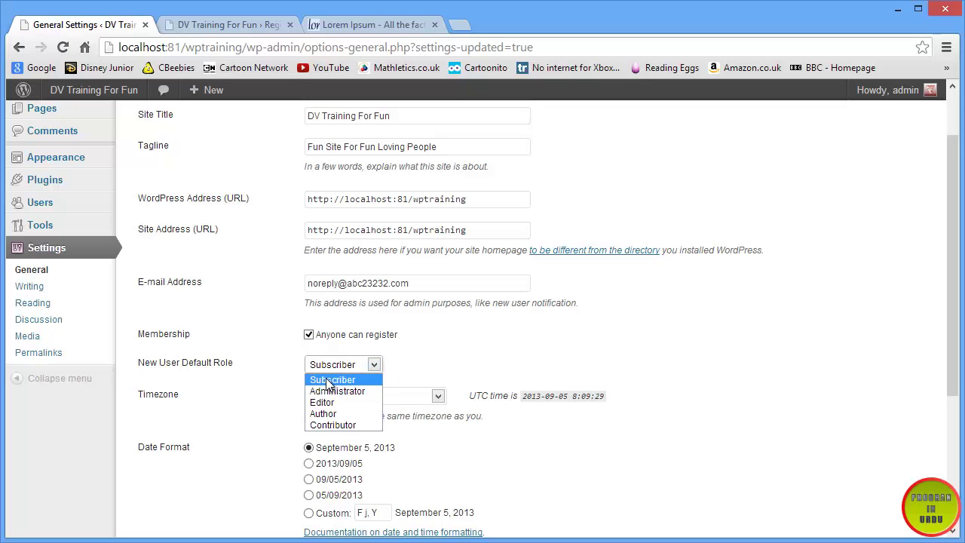
{"action": "left_click", "coordinate": [517, 347]}
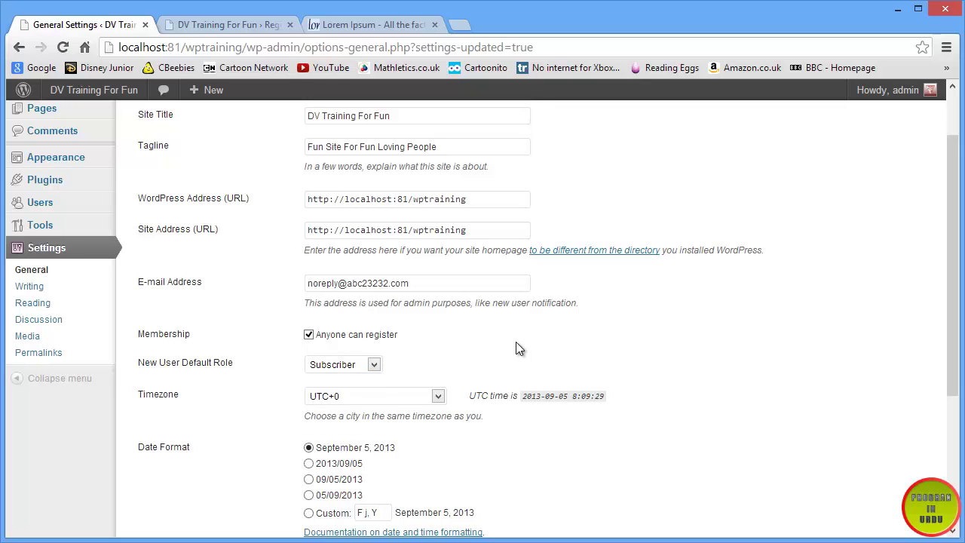
- Recheck the registration page, then log in again to reach the Discussion settings
{"action": "scroll", "coordinate": [520, 348], "scroll_direction": "down", "scroll_amount": 3}
{"action": "scroll", "coordinate": [422, 418], "scroll_direction": "up", "scroll_amount": 2}
{"action": "scroll", "coordinate": [314, 181], "scroll_direction": "down", "scroll_amount": 1}
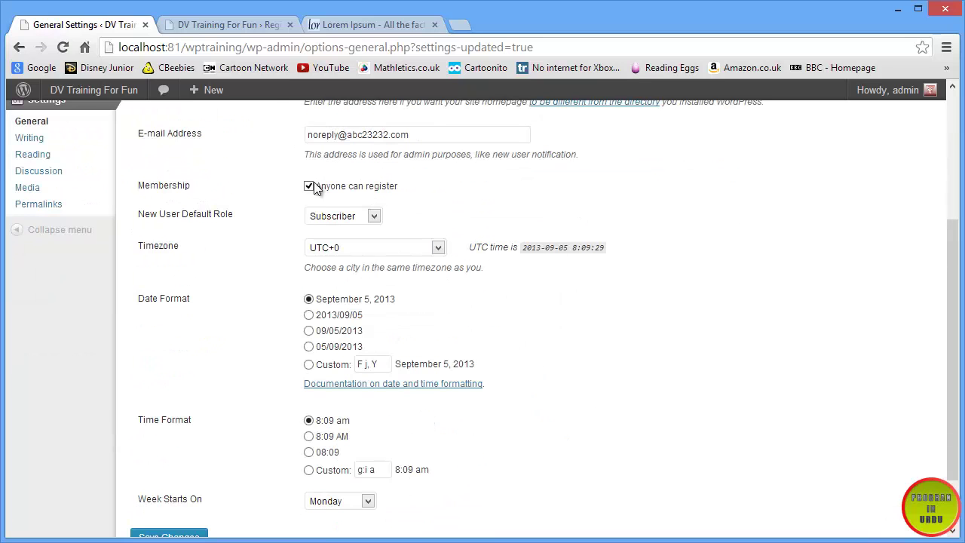
{"action": "left_click", "coordinate": [227, 24]}
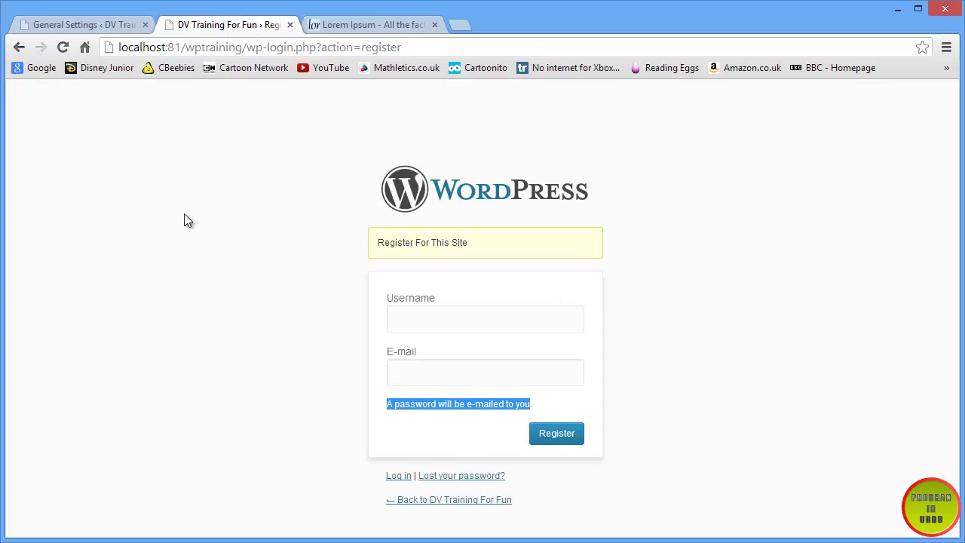
{"action": "left_click", "coordinate": [110, 26]}
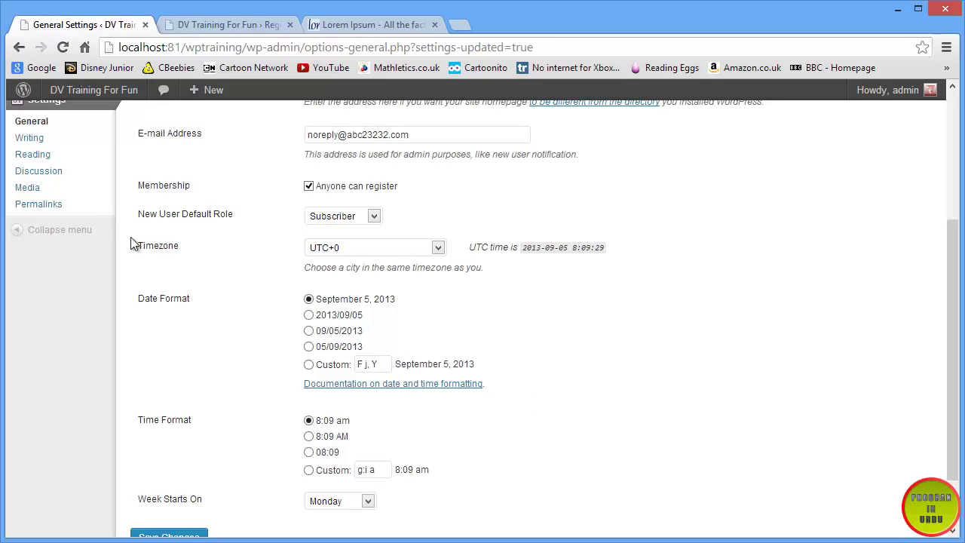
{"action": "left_click", "coordinate": [54, 178]}
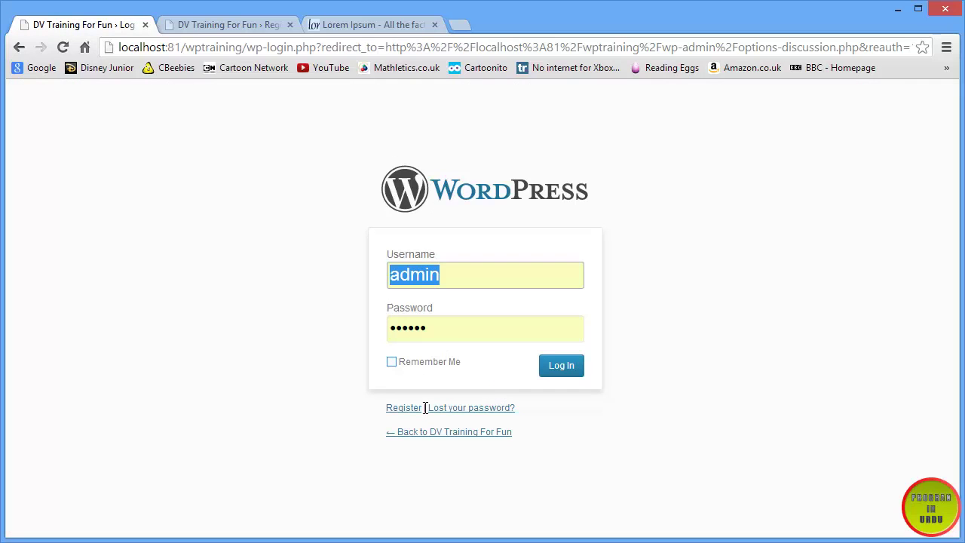
{"action": "left_click", "coordinate": [561, 365]}
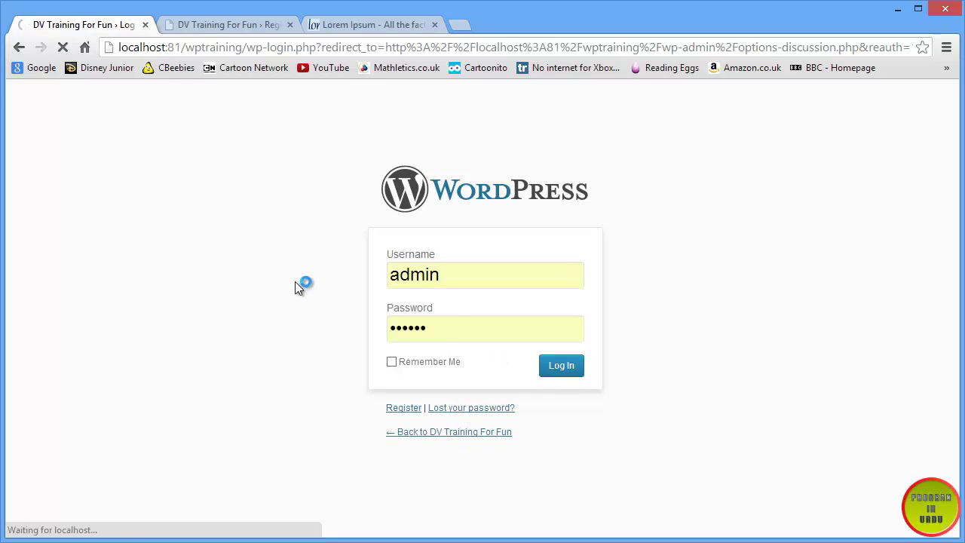
- Highlight the e-mail notification options, including the held-for-moderation alert
{"action": "scroll", "coordinate": [299, 289], "scroll_direction": "down", "scroll_amount": 2}
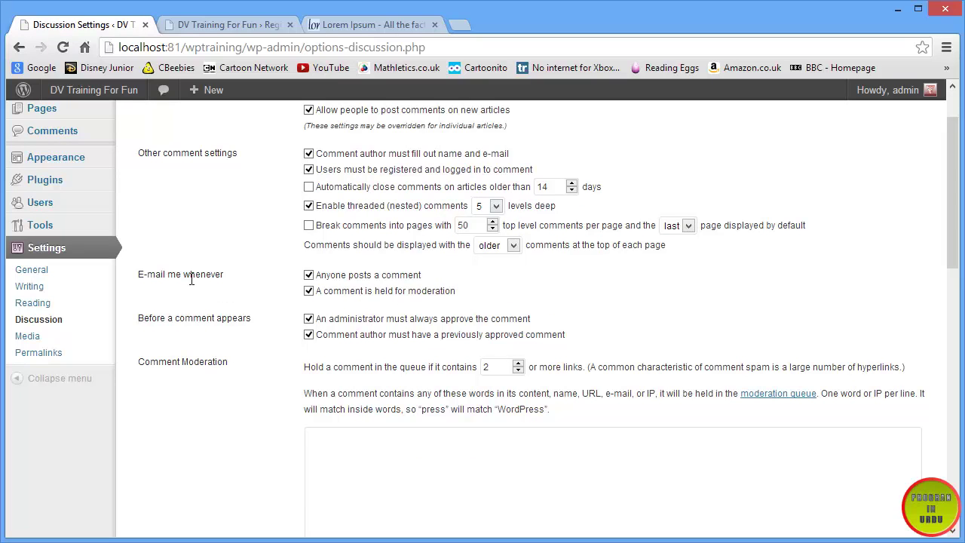
{"action": "left_click_drag", "start_coordinate": [123, 274], "coordinate": [312, 276]}
{"action": "left_click", "coordinate": [429, 274]}
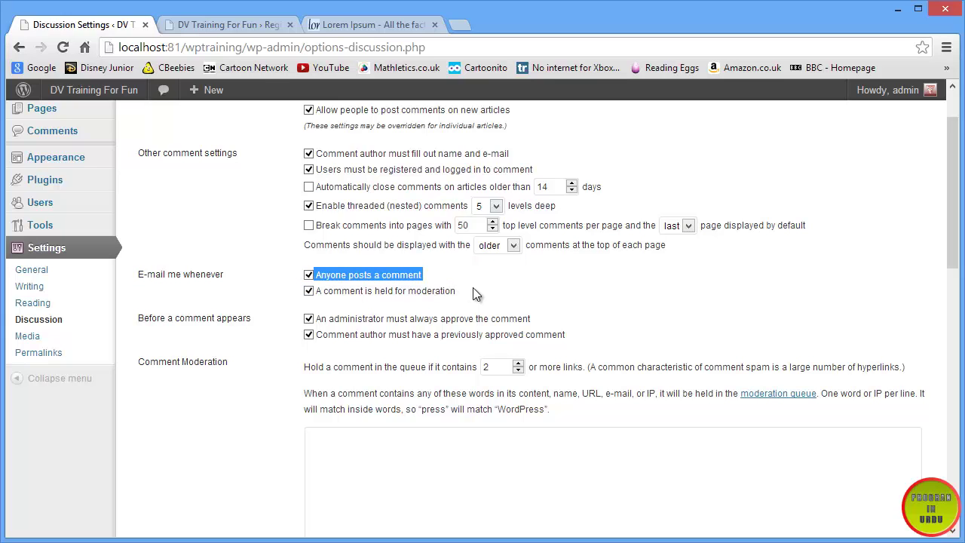
{"action": "left_click_drag", "start_coordinate": [491, 289], "coordinate": [316, 291]}
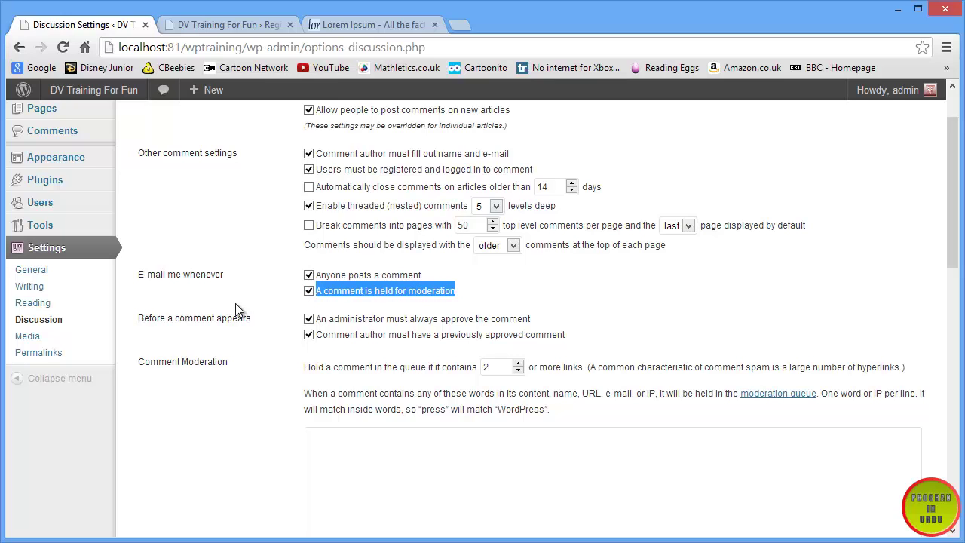
- Highlight the site's admin E-mail Address in General Settings
{"action": "left_click", "coordinate": [34, 271]}
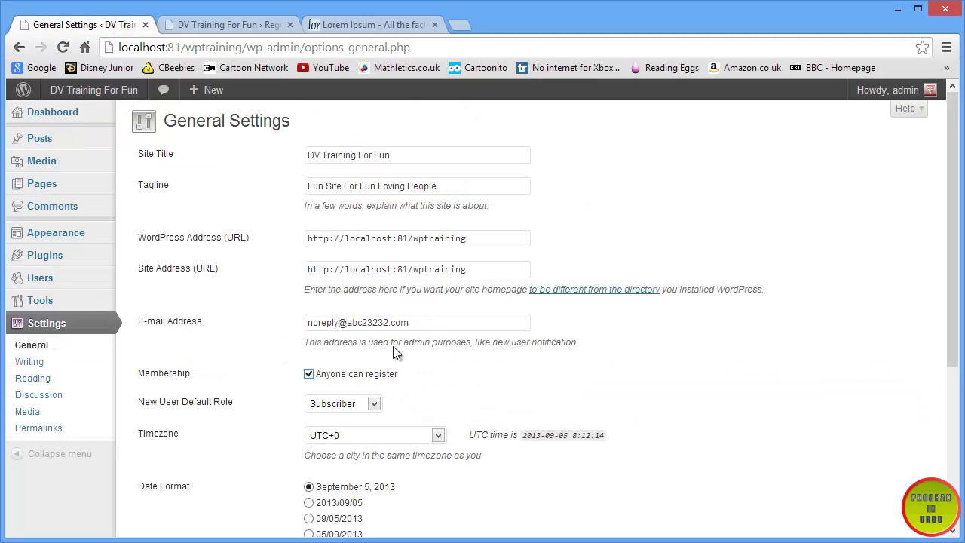
{"action": "left_click", "coordinate": [426, 321]}
{"action": "left_click_drag", "start_coordinate": [427, 321], "coordinate": [138, 322]}
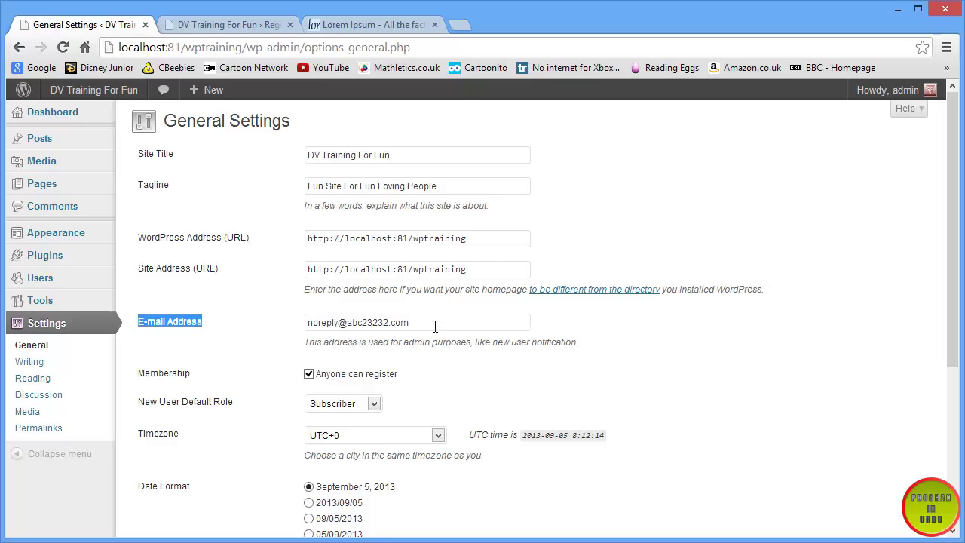
{"action": "left_click_drag", "start_coordinate": [435, 326], "coordinate": [286, 322]}
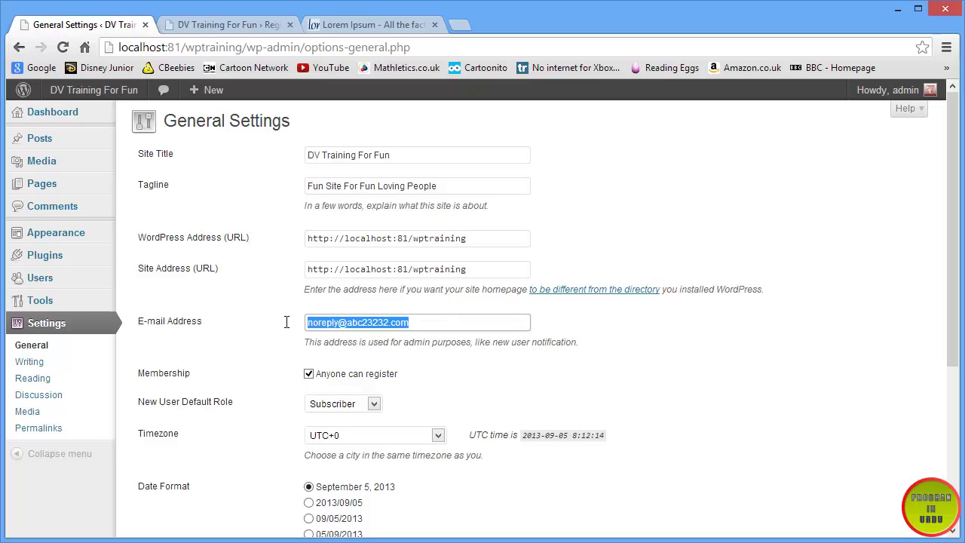
- Load the Discussion settings, then view the Register For This Site page
{"action": "left_click", "coordinate": [39, 395]}
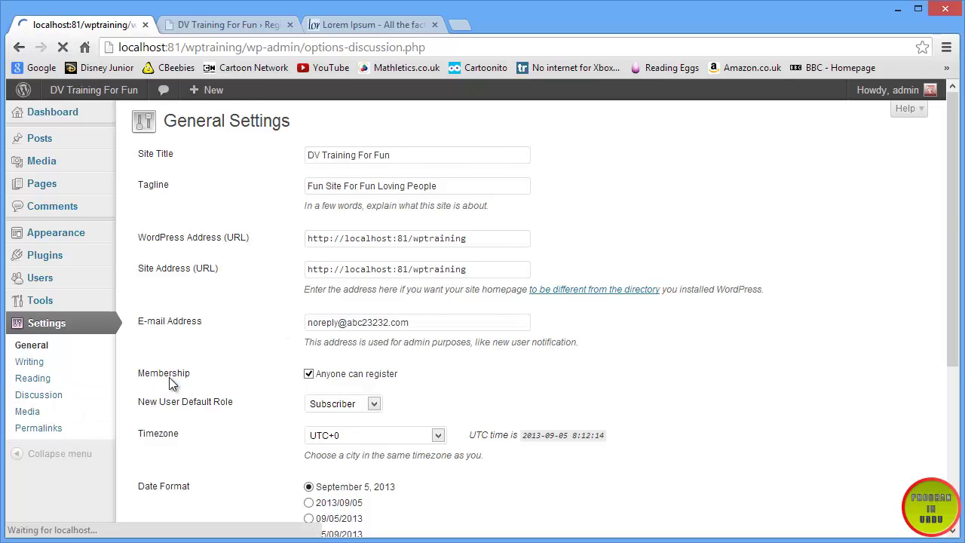
{"action": "scroll", "coordinate": [169, 376], "scroll_direction": "down", "scroll_amount": 2}
{"action": "scroll", "coordinate": [169, 377], "scroll_direction": "up", "scroll_amount": 1}
{"action": "scroll", "coordinate": [169, 384], "scroll_direction": "up", "scroll_amount": 1}
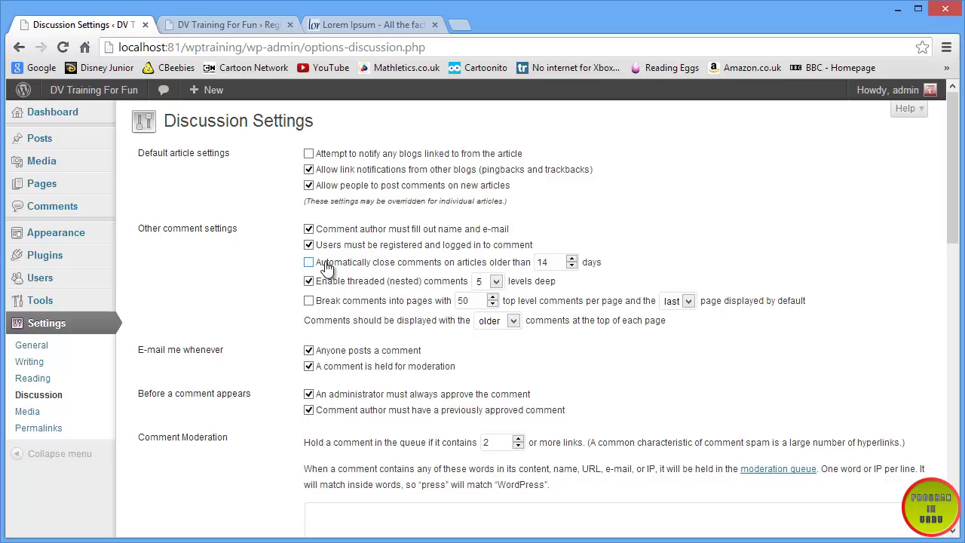
{"action": "left_click", "coordinate": [202, 23]}
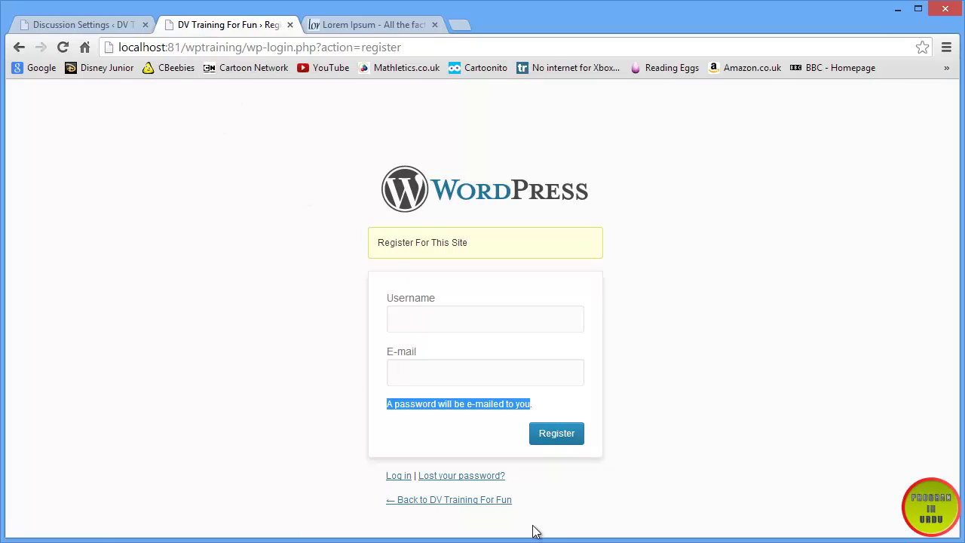
- Open the Inside out Photoshop post from the DV Training For Fun Site Blog
{"action": "left_click", "coordinate": [493, 509]}
{"action": "left_click", "coordinate": [491, 500]}
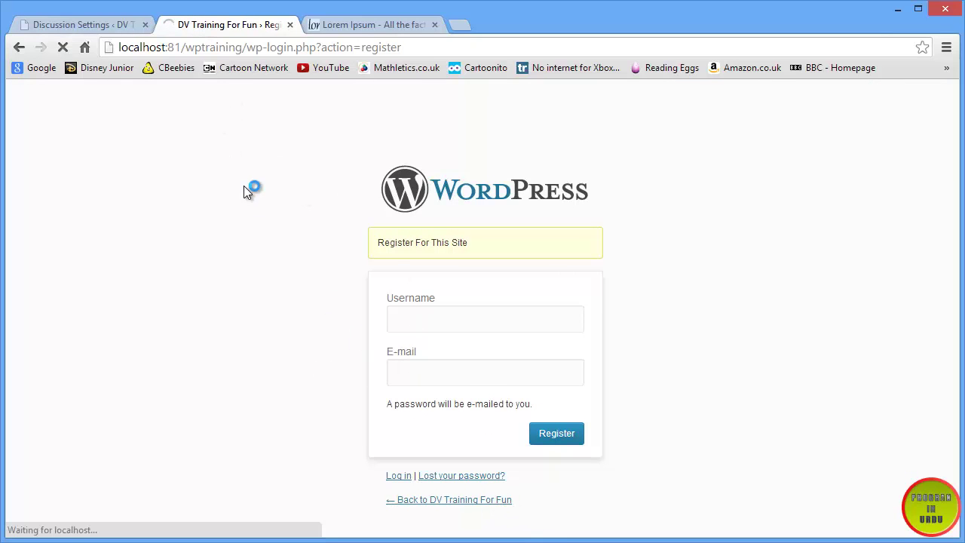
{"action": "scroll", "coordinate": [243, 184], "scroll_direction": "down", "scroll_amount": 3}
{"action": "scroll", "coordinate": [301, 227], "scroll_direction": "up", "scroll_amount": 3}
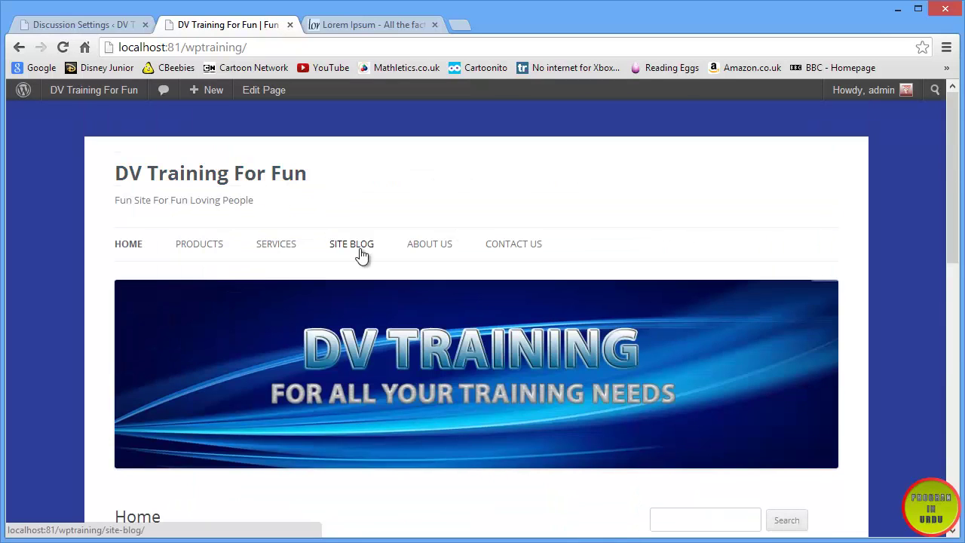
{"action": "scroll", "coordinate": [297, 316], "scroll_direction": "down", "scroll_amount": 3}
{"action": "scroll", "coordinate": [295, 285], "scroll_direction": "up", "scroll_amount": 3}
{"action": "left_click", "coordinate": [334, 248]}
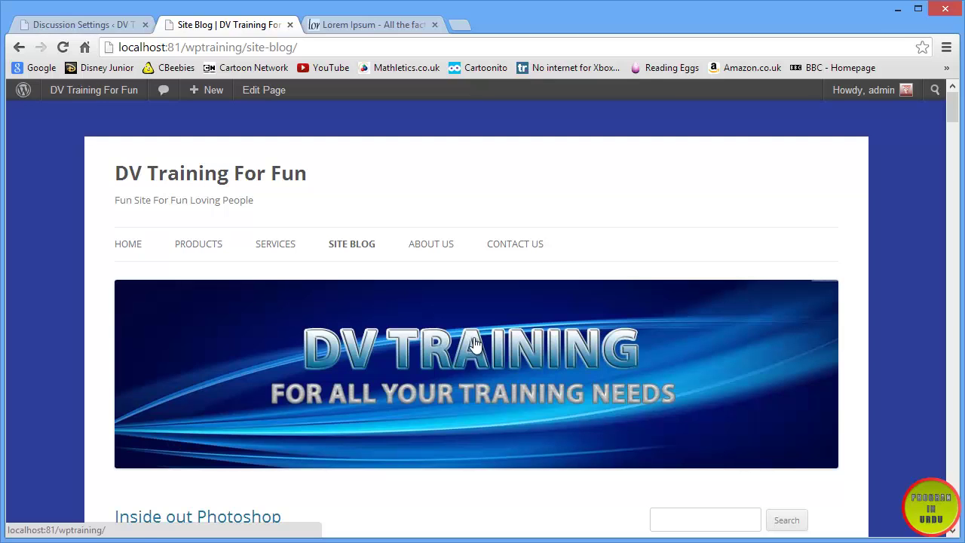
{"action": "scroll", "coordinate": [358, 269], "scroll_direction": "down", "scroll_amount": 4}
{"action": "left_click", "coordinate": [230, 224]}
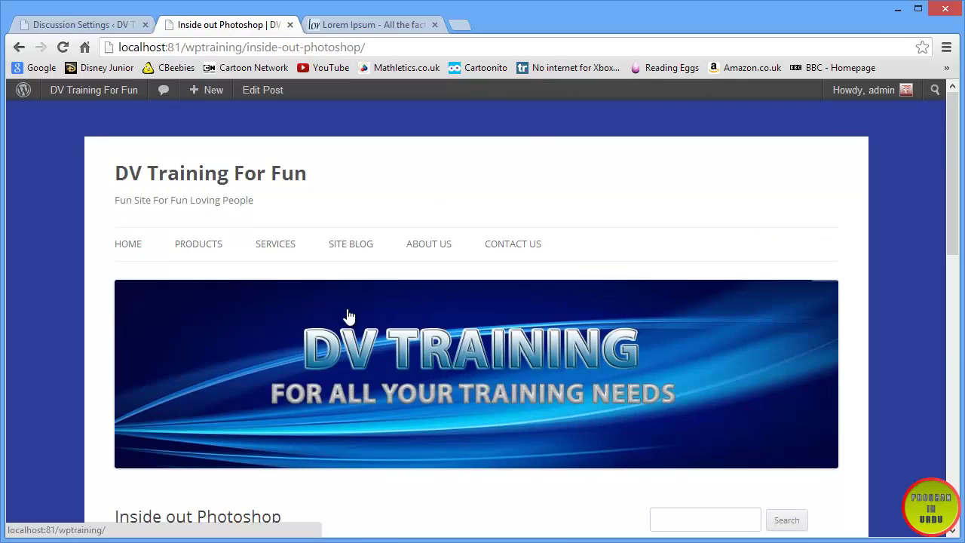
- Compare the Inside out Photoshop post against the Discussion Settings page
{"action": "scroll", "coordinate": [348, 315], "scroll_direction": "down", "scroll_amount": 10}
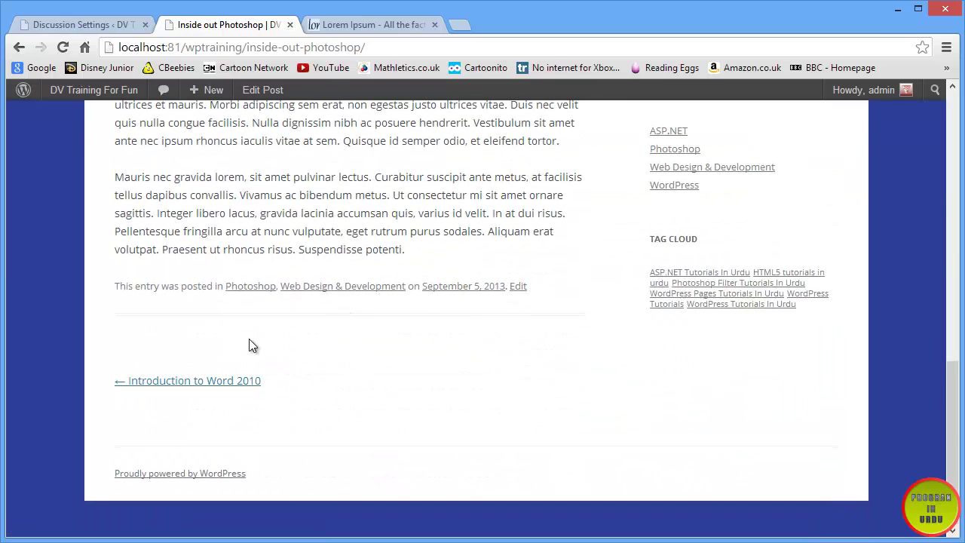
{"action": "scroll", "coordinate": [250, 343], "scroll_direction": "up", "scroll_amount": 10}
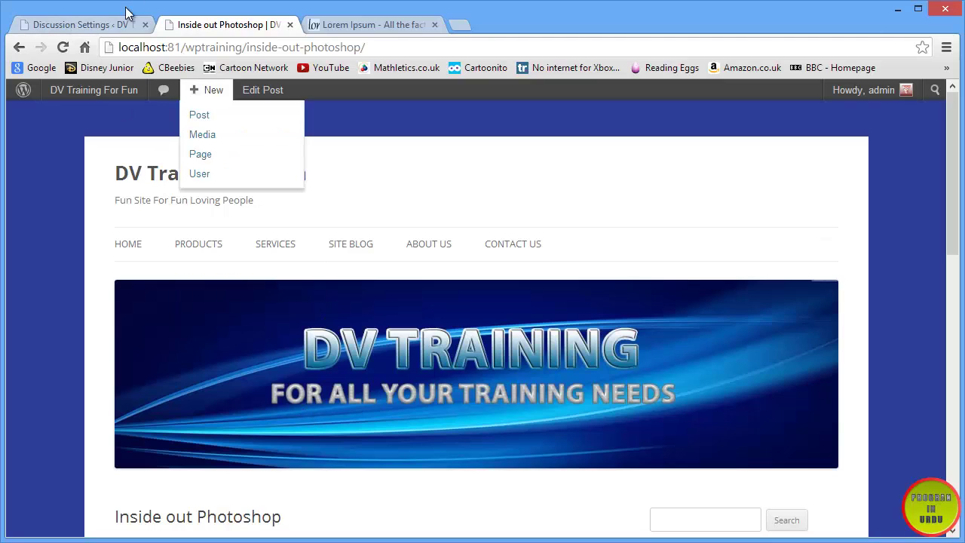
{"action": "left_click", "coordinate": [101, 23]}
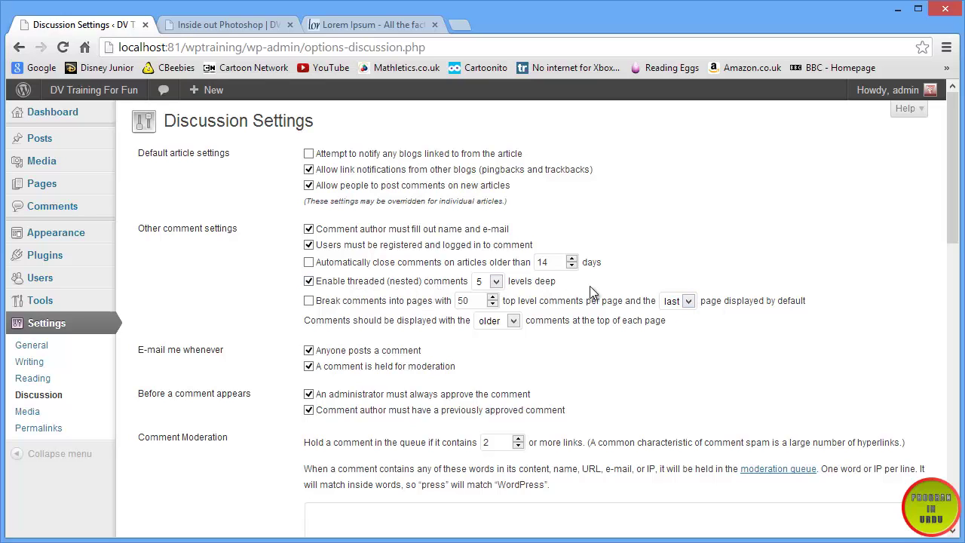
{"action": "left_click", "coordinate": [243, 29]}
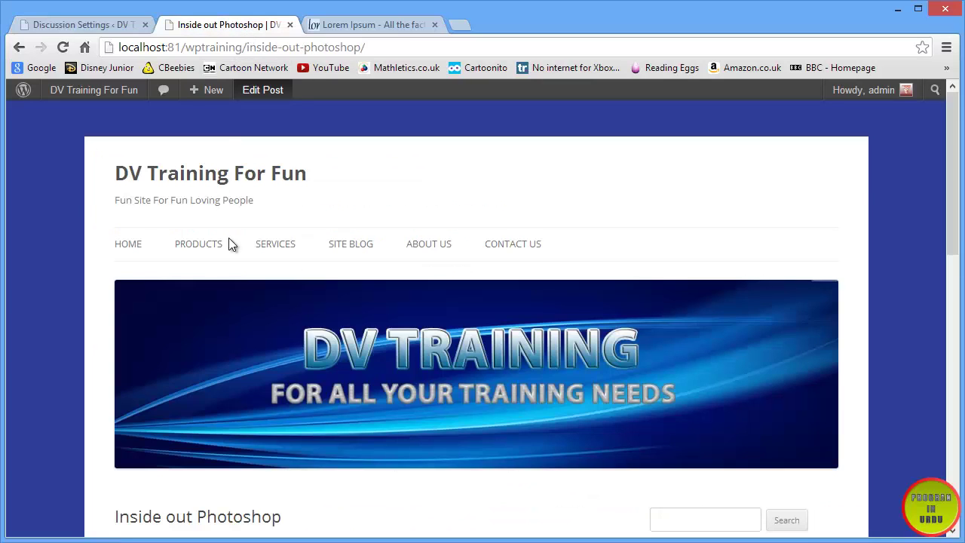
{"action": "scroll", "coordinate": [231, 241], "scroll_direction": "down", "scroll_amount": 1}
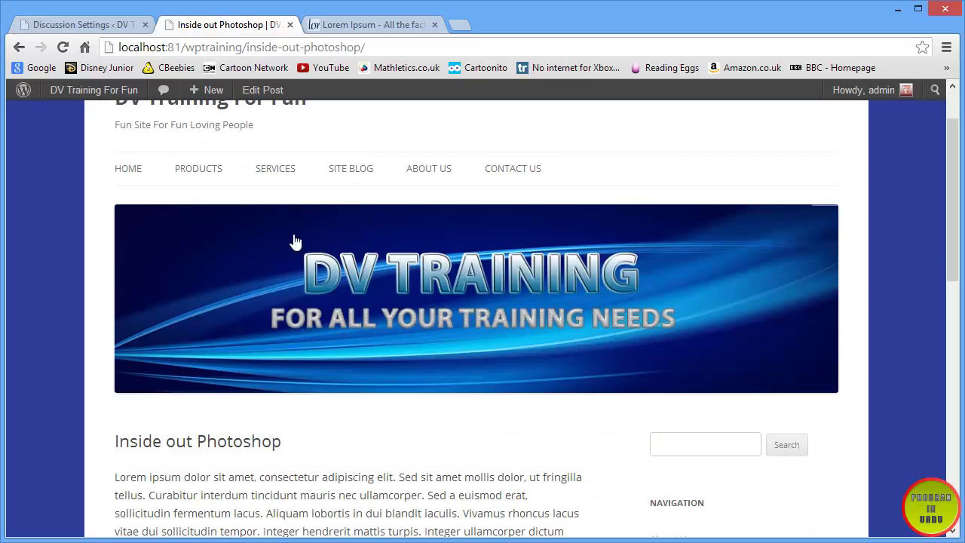
- Open the HTML5 Tutorial post's comments and highlight the 'Very nice' comment
{"action": "left_click", "coordinate": [346, 172]}
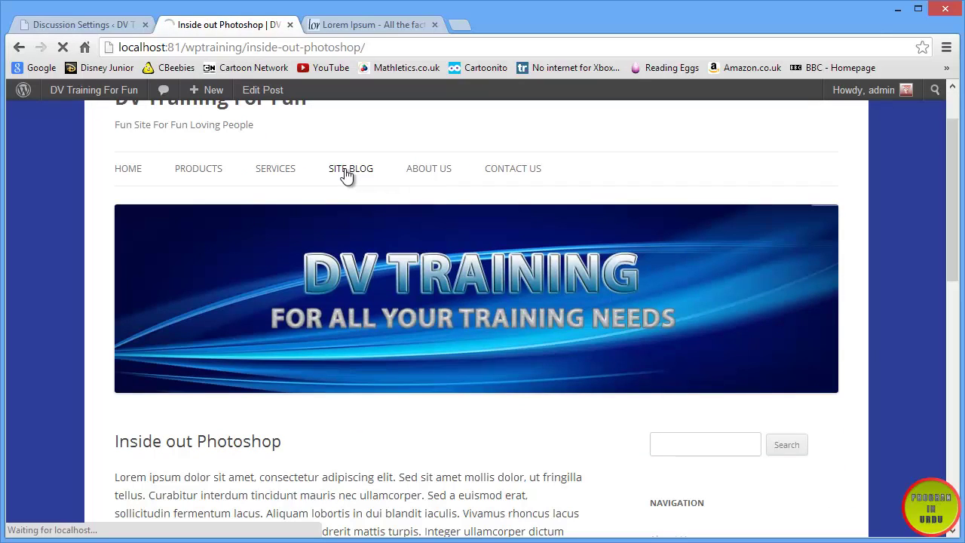
{"action": "scroll", "coordinate": [250, 390], "scroll_direction": "down", "scroll_amount": 15}
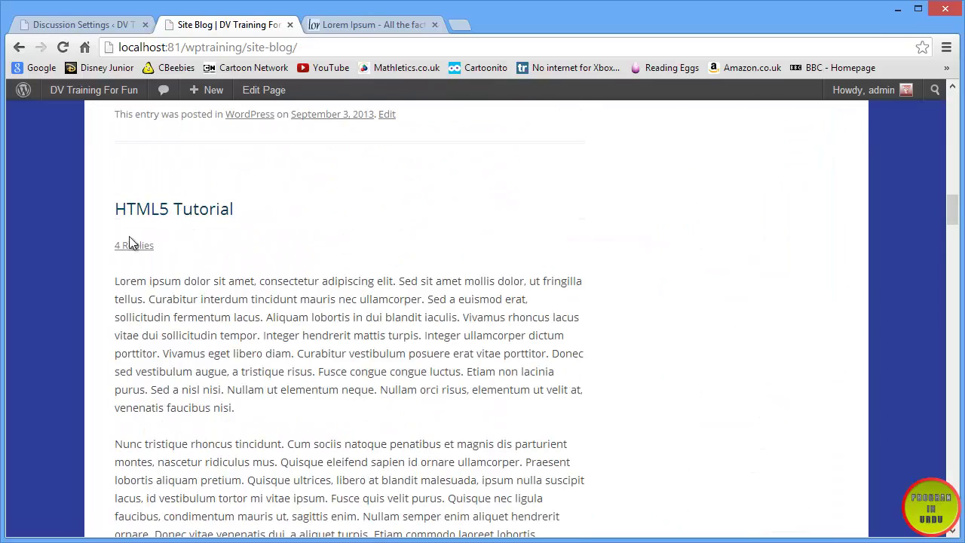
{"action": "left_click", "coordinate": [124, 247]}
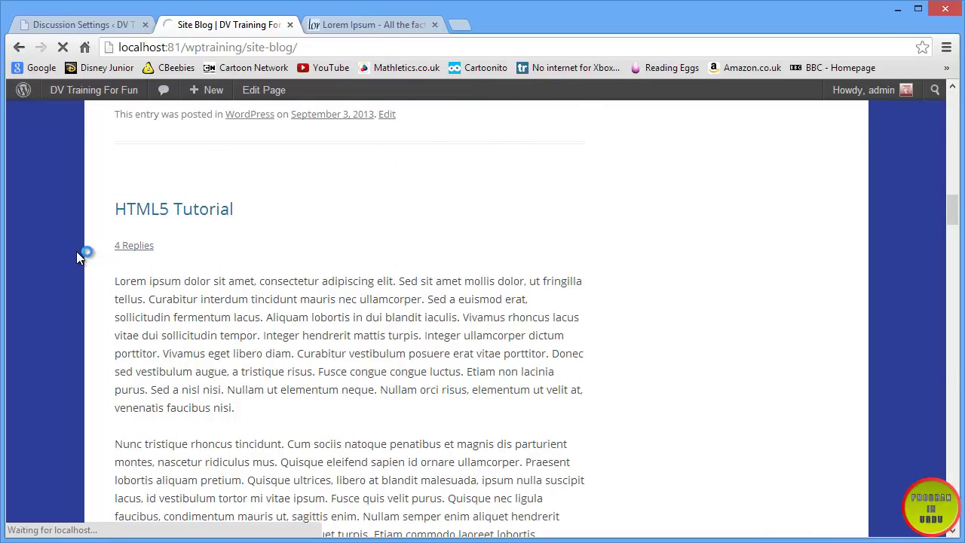
{"action": "scroll", "coordinate": [78, 257], "scroll_direction": "up", "scroll_amount": 5}
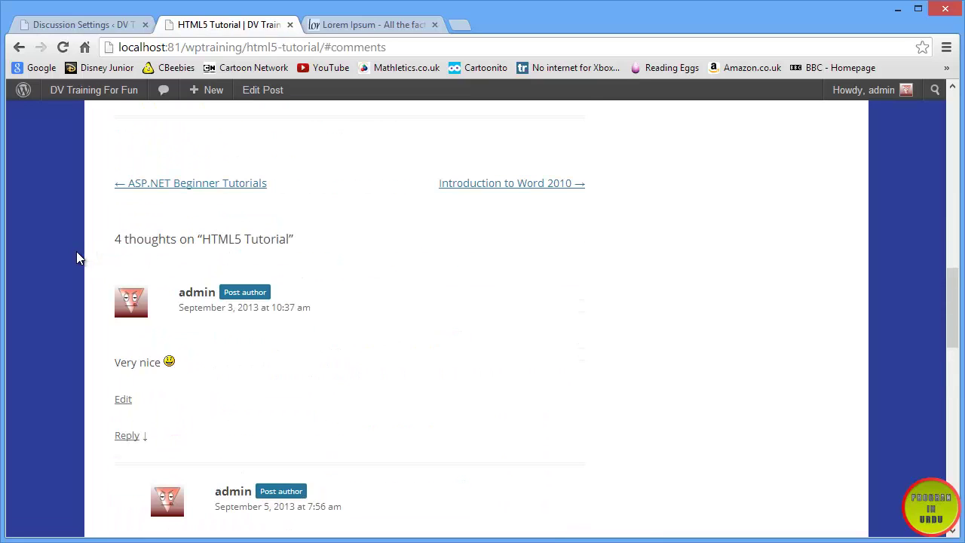
{"action": "scroll", "coordinate": [78, 257], "scroll_direction": "down", "scroll_amount": 1}
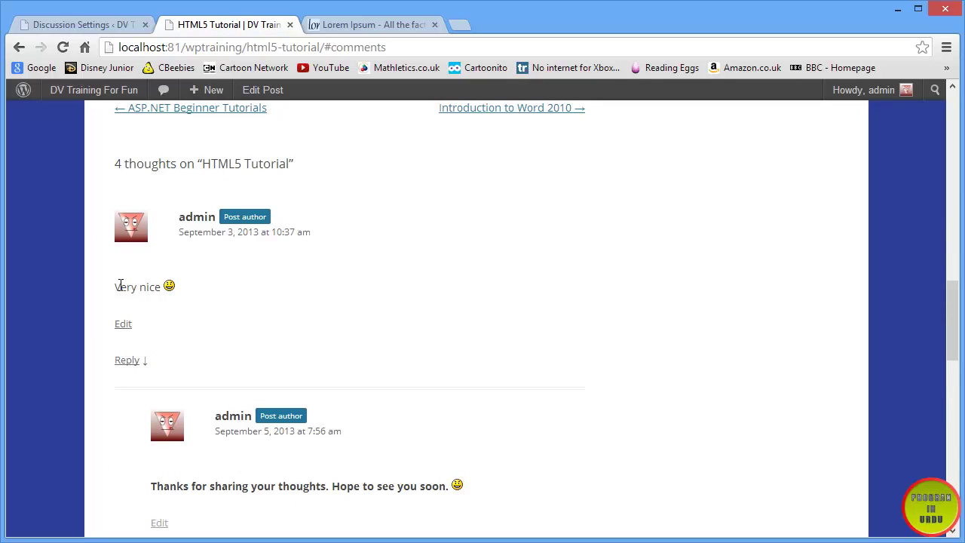
{"action": "left_click_drag", "start_coordinate": [120, 286], "coordinate": [208, 286]}
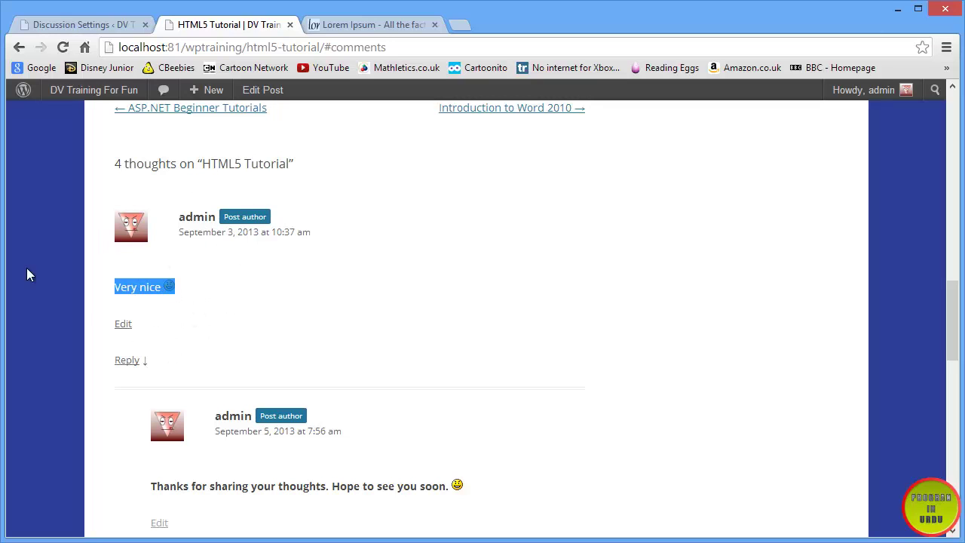
{"action": "scroll", "coordinate": [204, 353], "scroll_direction": "down", "scroll_amount": 3}
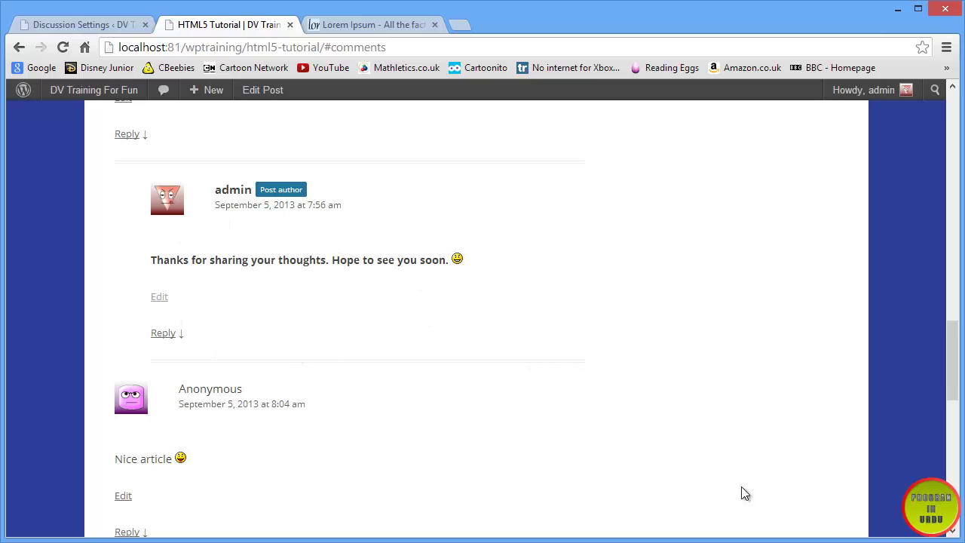
{"action": "scroll", "coordinate": [416, 422], "scroll_direction": "up", "scroll_amount": 1}
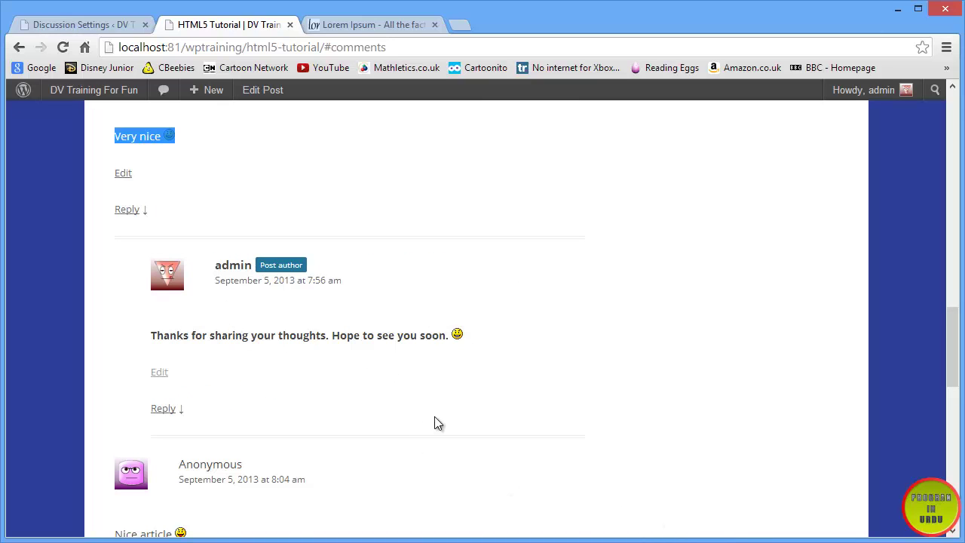
{"action": "scroll", "coordinate": [438, 422], "scroll_direction": "down", "scroll_amount": 2}
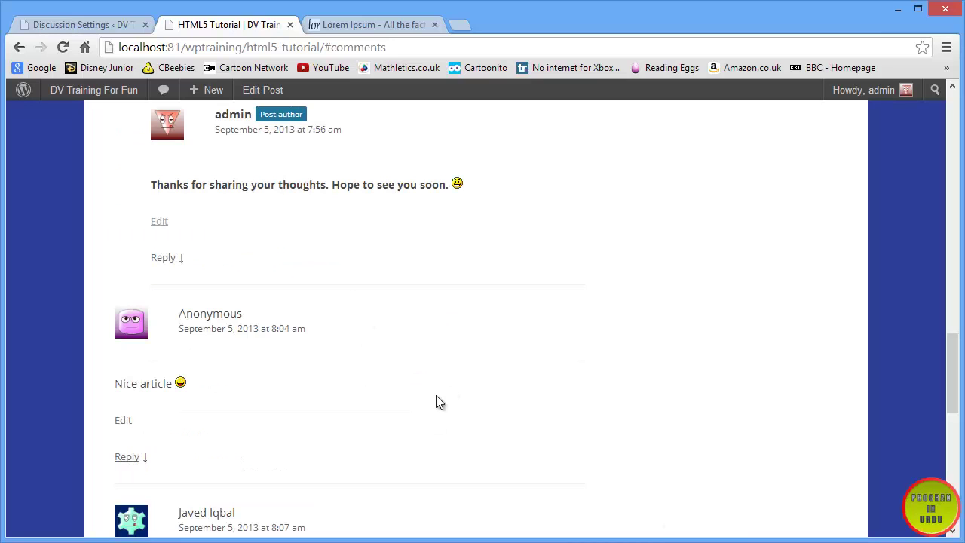
- Check the threaded comment depth choices and keep it at 5 levels
{"action": "left_click", "coordinate": [90, 20]}
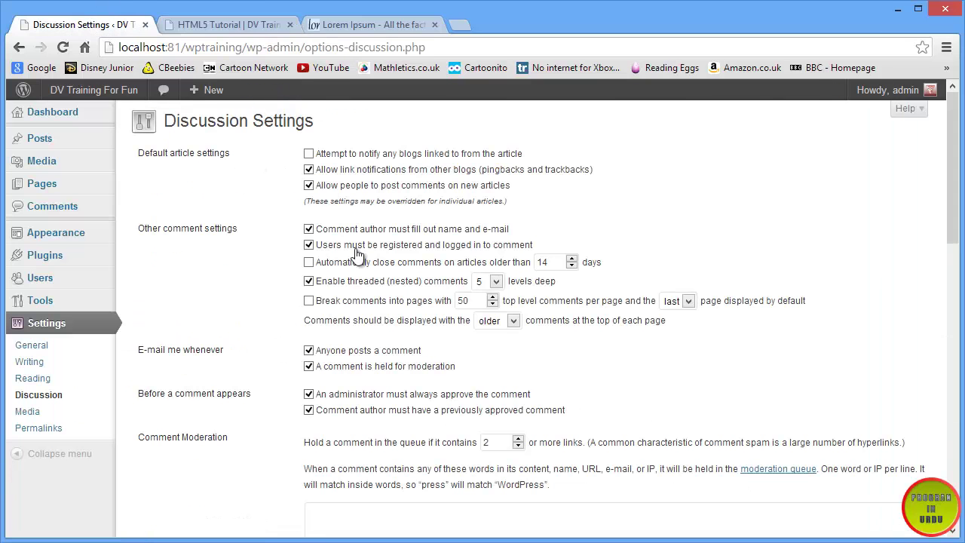
{"action": "left_click", "coordinate": [496, 283]}
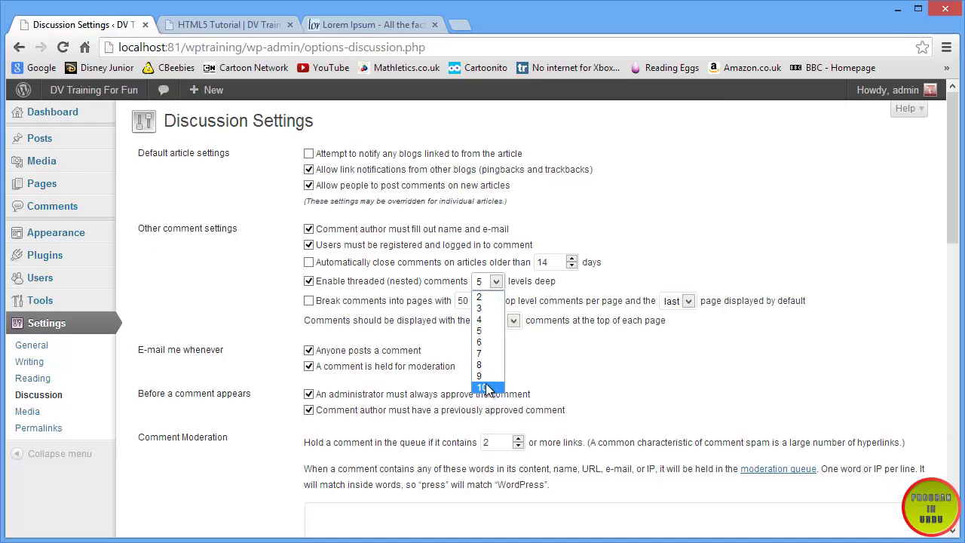
{"action": "key", "text": "Escape"}
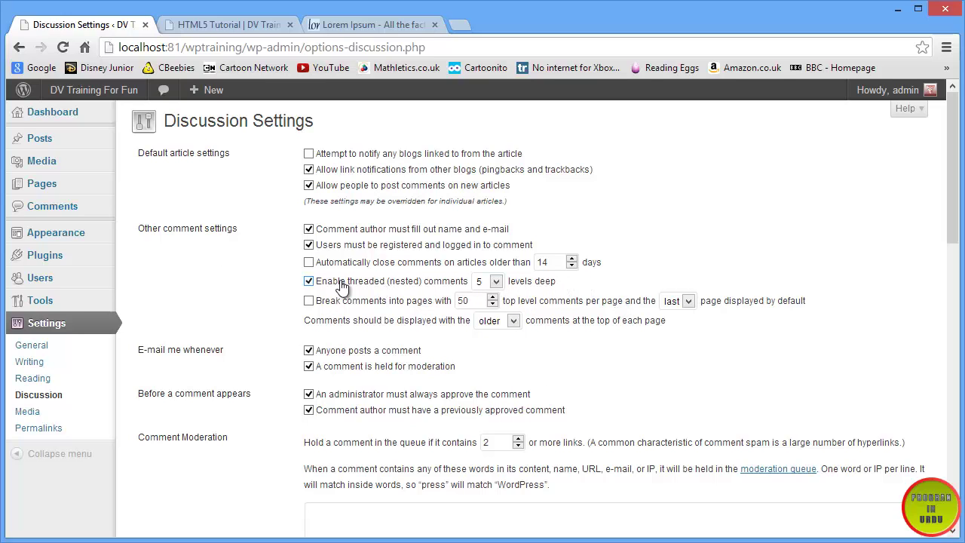
{"action": "scroll", "coordinate": [393, 337], "scroll_direction": "down", "scroll_amount": 1}
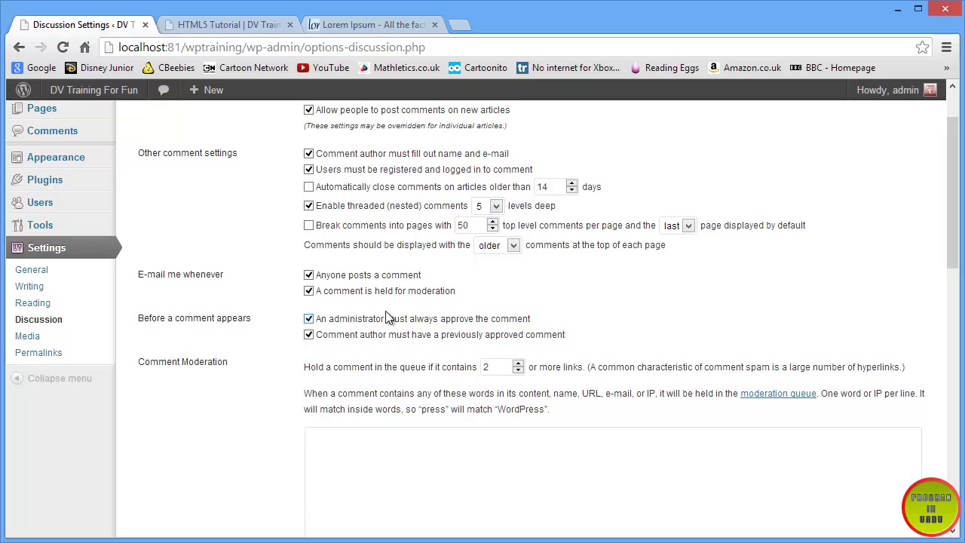
- Compare with the HTML5 Tutorial comments, then return to Discussion Settings
{"action": "left_click", "coordinate": [226, 26]}
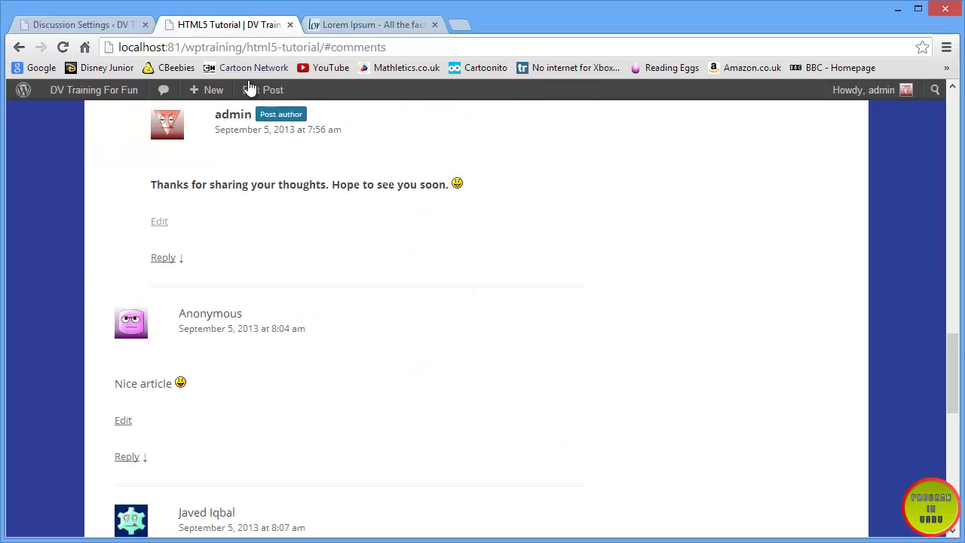
{"action": "scroll", "coordinate": [327, 288], "scroll_direction": "down", "scroll_amount": 4}
{"action": "scroll", "coordinate": [217, 379], "scroll_direction": "up", "scroll_amount": 8}
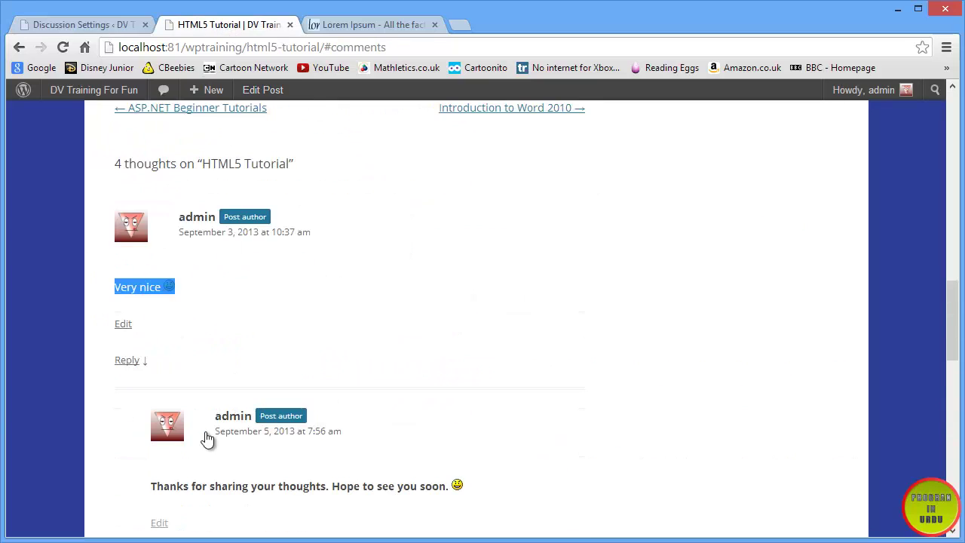
{"action": "left_click", "coordinate": [95, 25]}
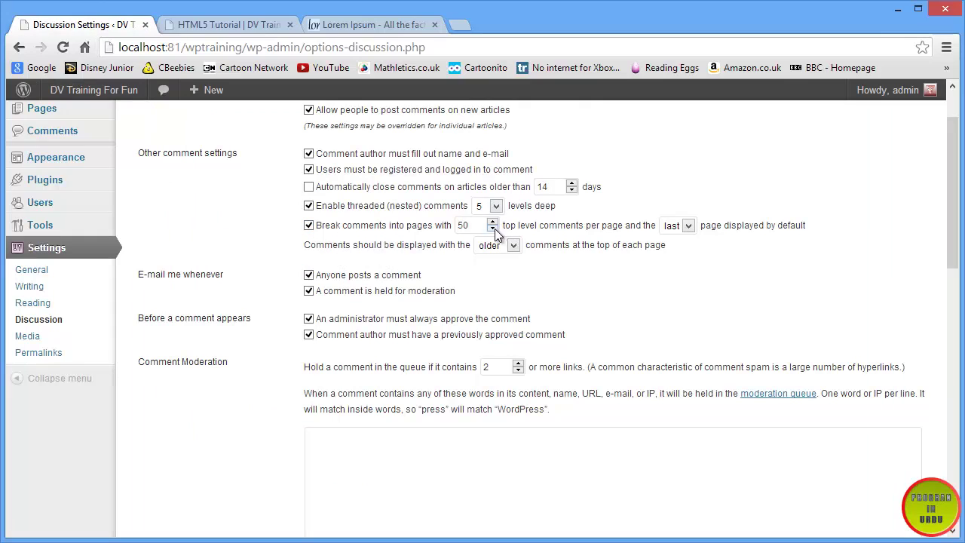
- Select the 50 comments-per-page value and compare it with the HTML5 Tutorial comments
{"action": "left_click_drag", "start_coordinate": [476, 225], "coordinate": [452, 228]}
{"action": "left_click", "coordinate": [238, 27]}
{"action": "scroll", "coordinate": [340, 357], "scroll_direction": "down", "scroll_amount": 9}
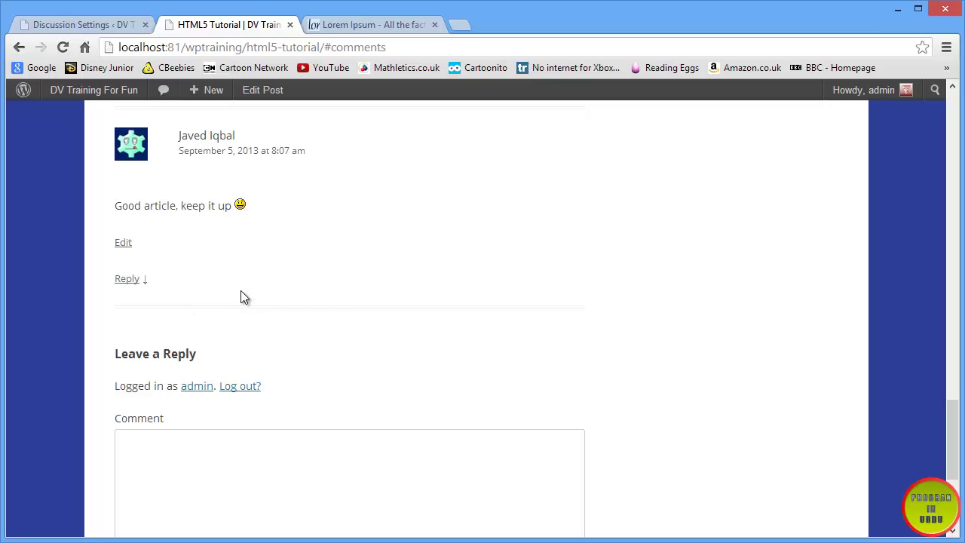
{"action": "left_click", "coordinate": [53, 26]}
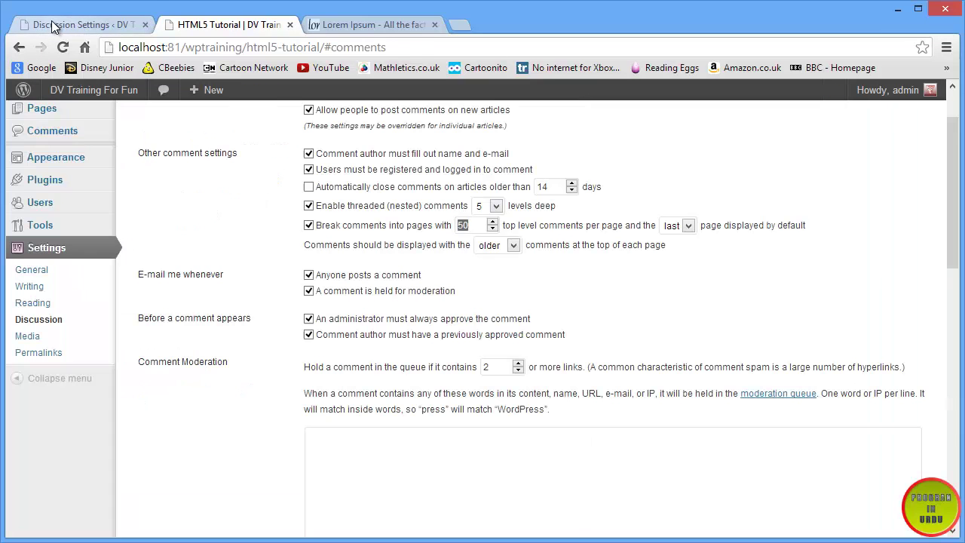
{"action": "scroll", "coordinate": [232, 314], "scroll_direction": "down", "scroll_amount": 1}
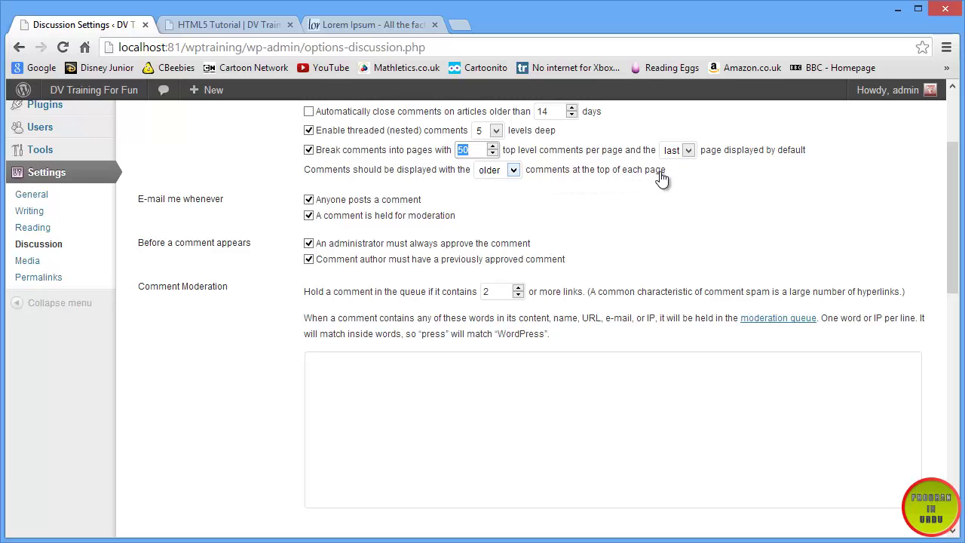
{"action": "left_click", "coordinate": [241, 24]}
{"action": "scroll", "coordinate": [243, 351], "scroll_direction": "up", "scroll_amount": 6}
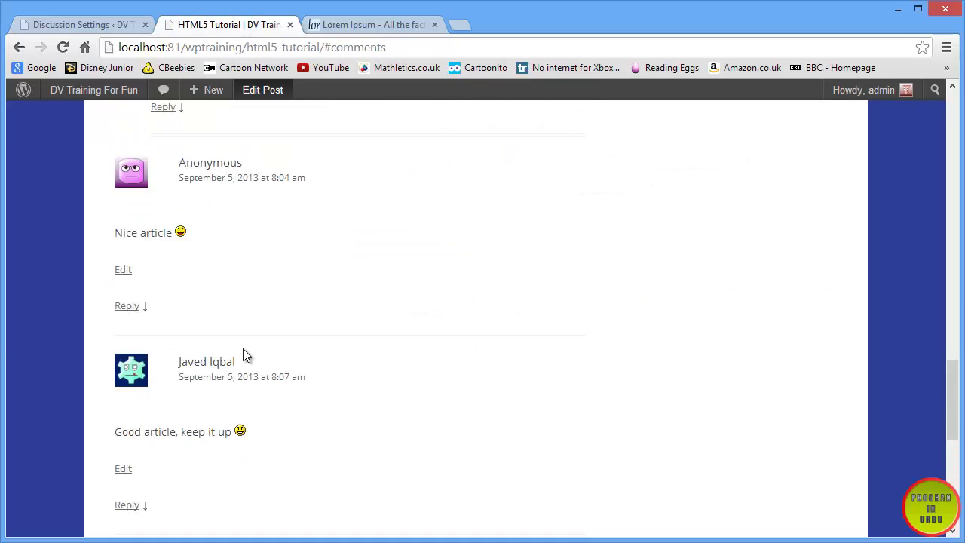
{"action": "scroll", "coordinate": [243, 355], "scroll_direction": "up", "scroll_amount": 3}
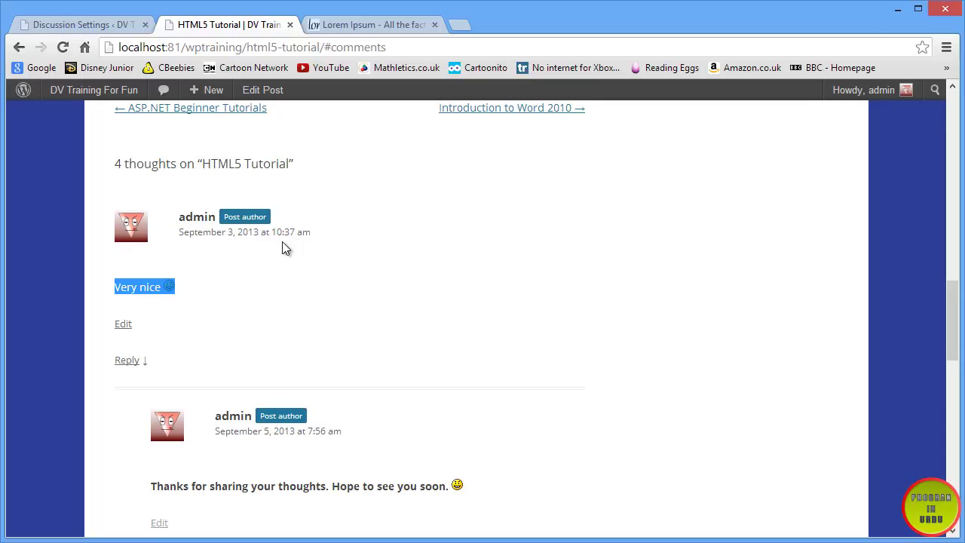
{"action": "scroll", "coordinate": [286, 279], "scroll_direction": "down", "scroll_amount": 4}
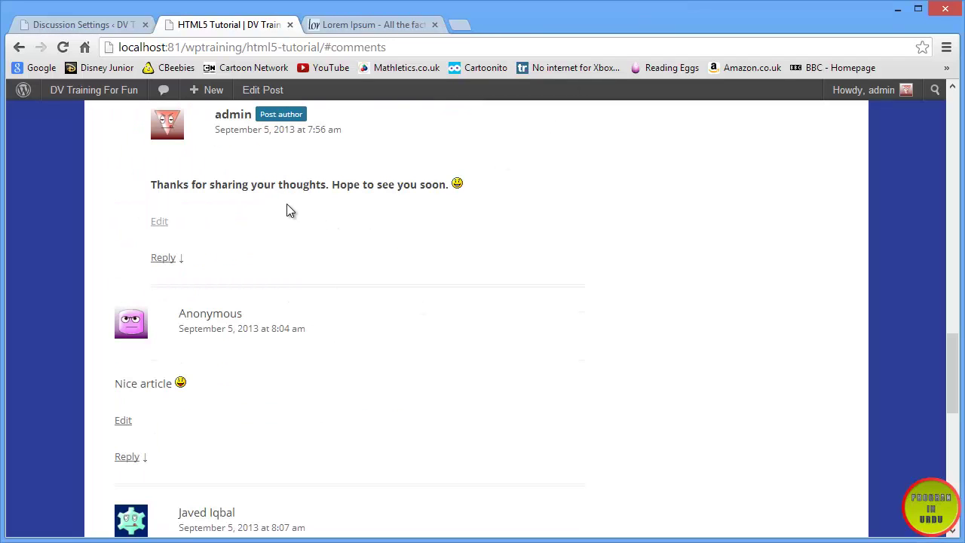
{"action": "scroll", "coordinate": [234, 284], "scroll_direction": "up", "scroll_amount": 3}
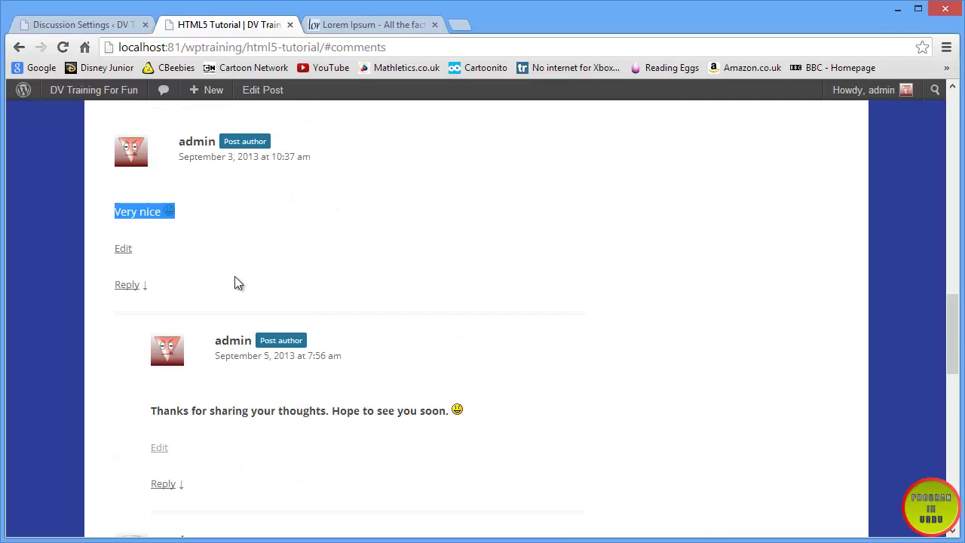
{"action": "left_click", "coordinate": [57, 25]}
- Show newer comments first and save the Discussion settings
{"action": "left_click", "coordinate": [506, 170]}
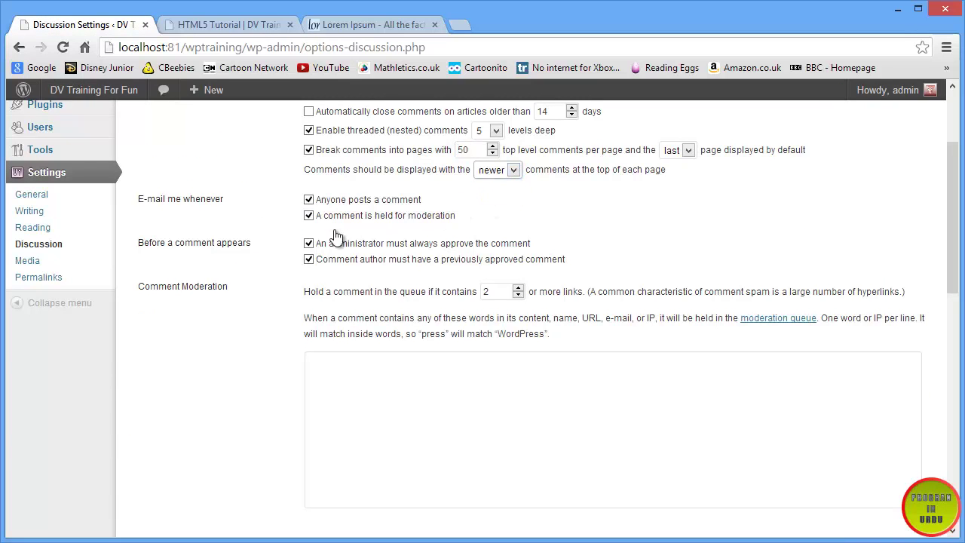
{"action": "scroll", "coordinate": [334, 228], "scroll_direction": "down", "scroll_amount": 10}
{"action": "left_click", "coordinate": [194, 458]}
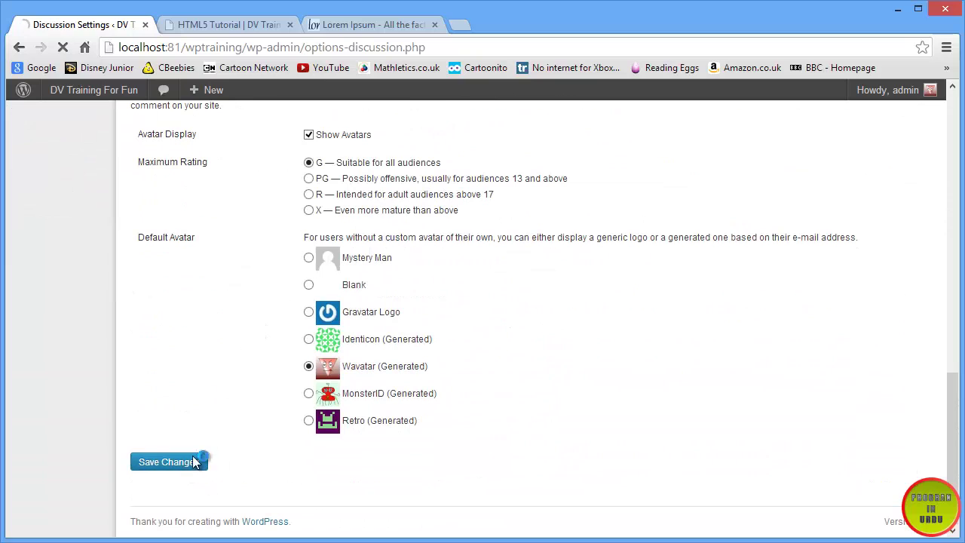
{"action": "left_click", "coordinate": [244, 25]}
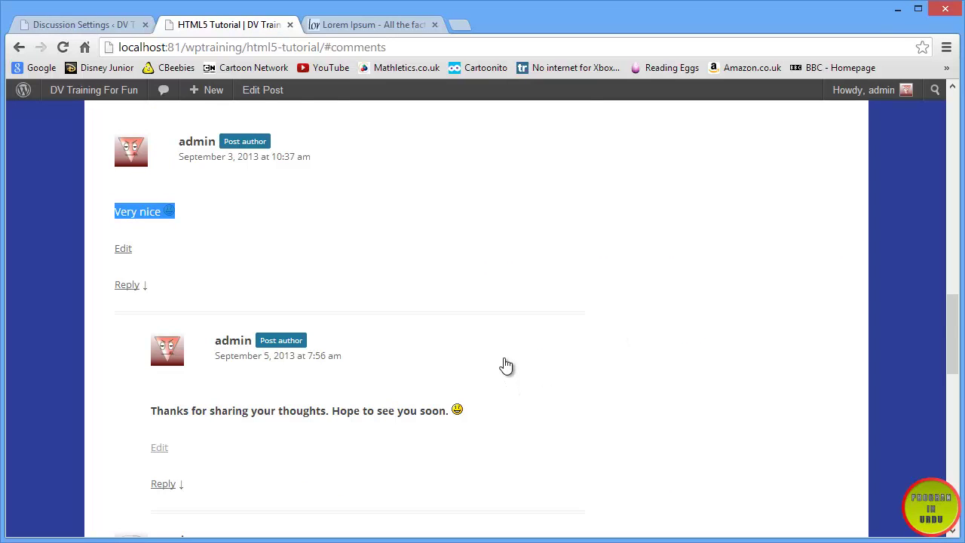
{"action": "scroll", "coordinate": [226, 283], "scroll_direction": "up", "scroll_amount": 1}
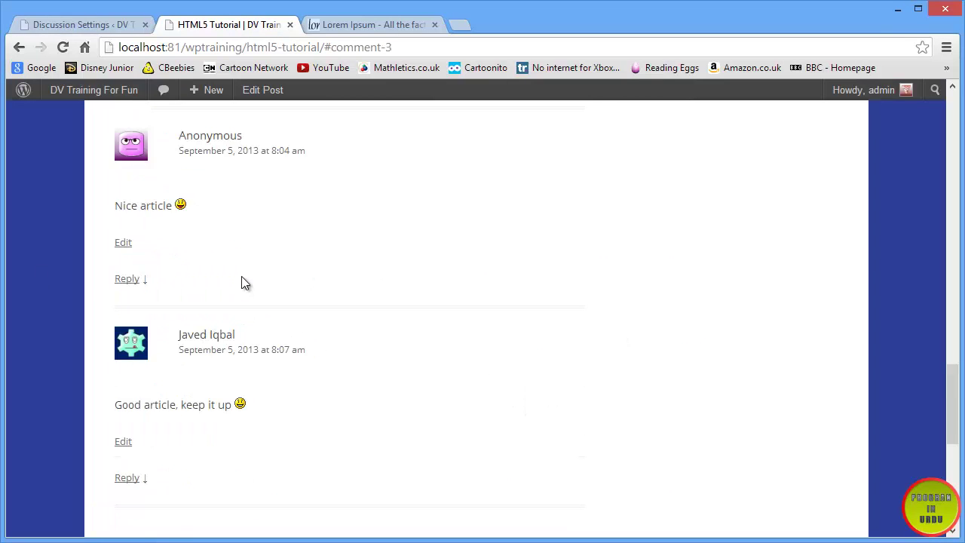
{"action": "scroll", "coordinate": [241, 279], "scroll_direction": "up", "scroll_amount": 1}
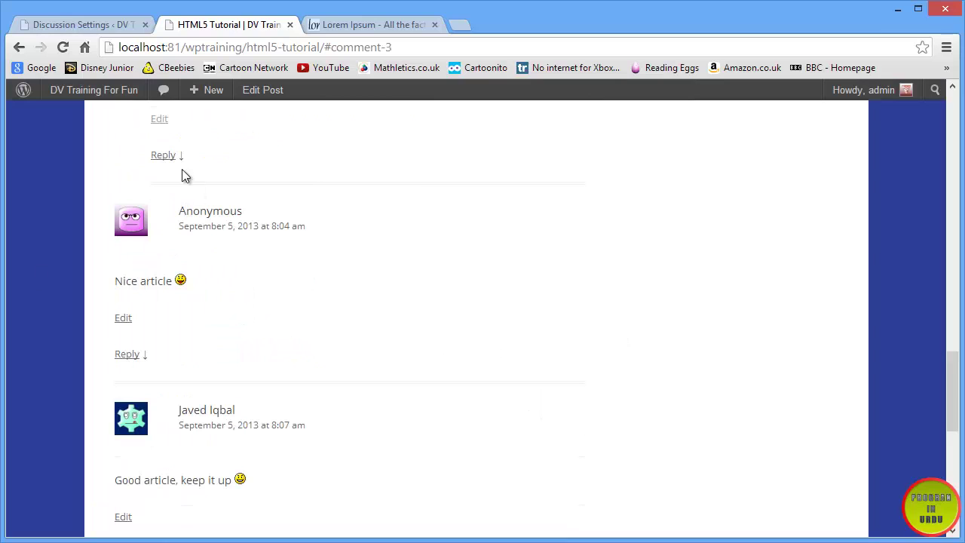
{"action": "left_click", "coordinate": [72, 50]}
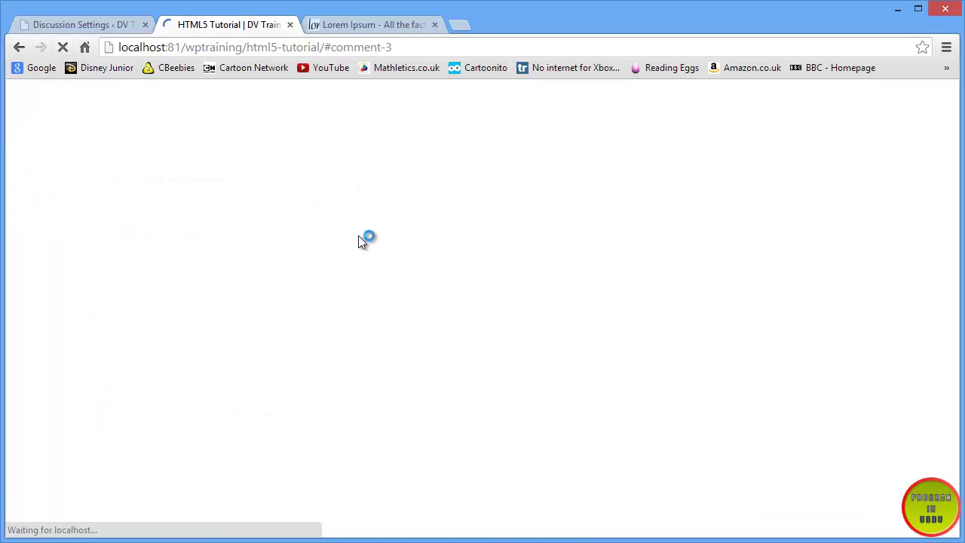
{"action": "scroll", "coordinate": [362, 241], "scroll_direction": "up", "scroll_amount": 4}
{"action": "scroll", "coordinate": [358, 241], "scroll_direction": "up", "scroll_amount": 3}
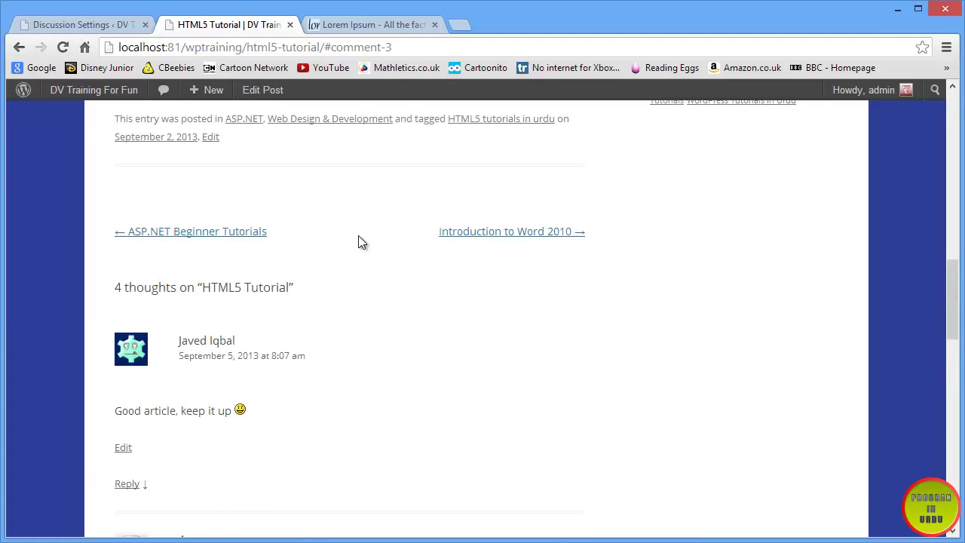
{"action": "left_click", "coordinate": [96, 25]}
{"action": "scroll", "coordinate": [200, 290], "scroll_direction": "down", "scroll_amount": 1}
{"action": "scroll", "coordinate": [199, 295], "scroll_direction": "down", "scroll_amount": 1}
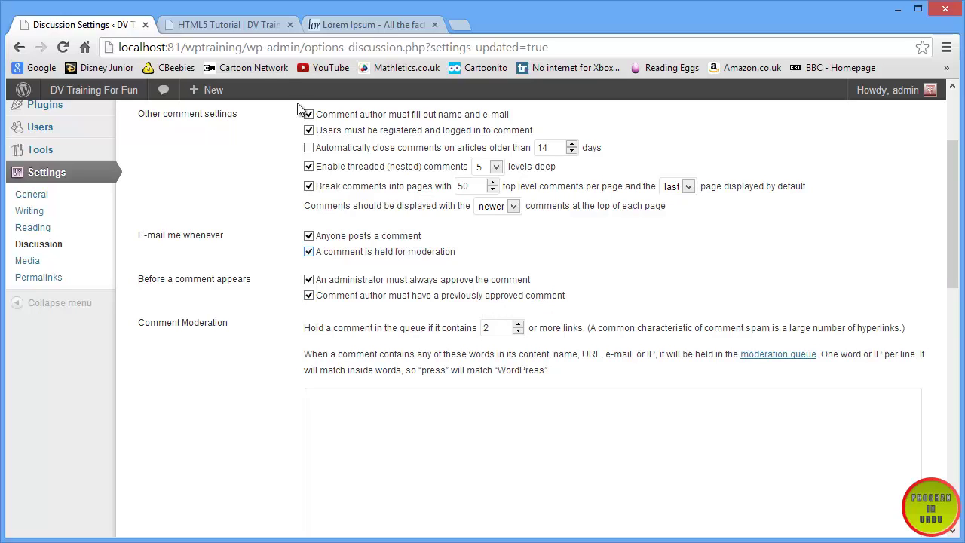
- Highlight the Comment Moderation heading and click into its moderation words box
{"action": "left_click", "coordinate": [235, 22]}
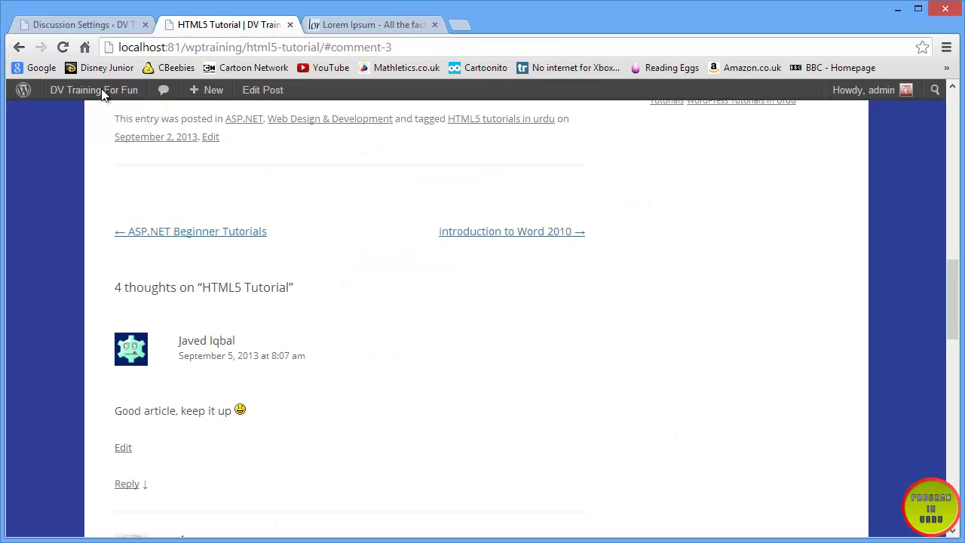
{"action": "left_click", "coordinate": [88, 24]}
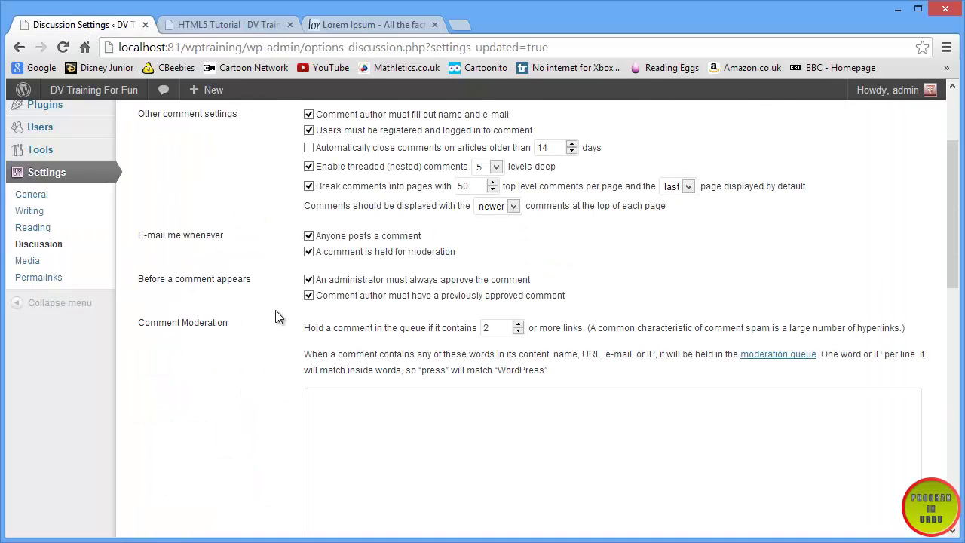
{"action": "scroll", "coordinate": [276, 311], "scroll_direction": "down", "scroll_amount": 1}
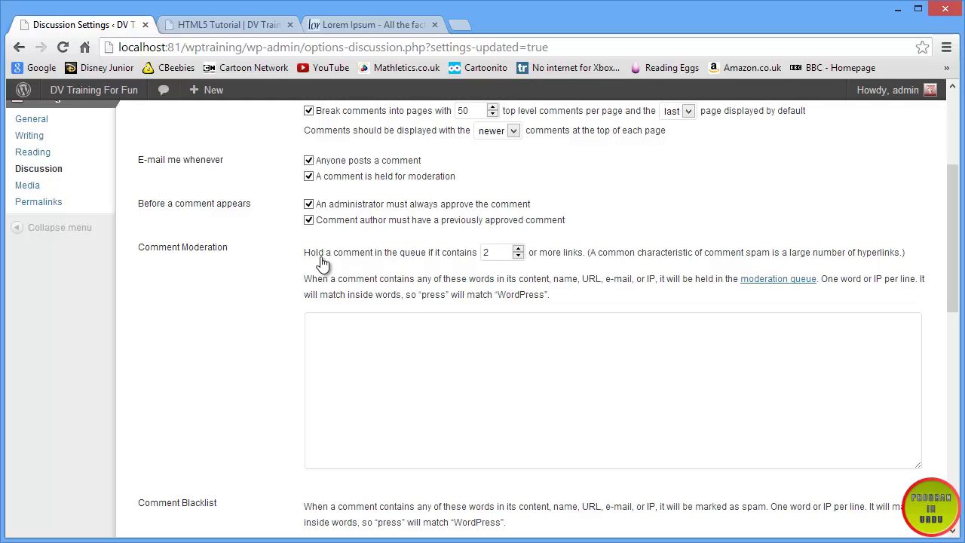
{"action": "left_click_drag", "start_coordinate": [139, 248], "coordinate": [239, 247]}
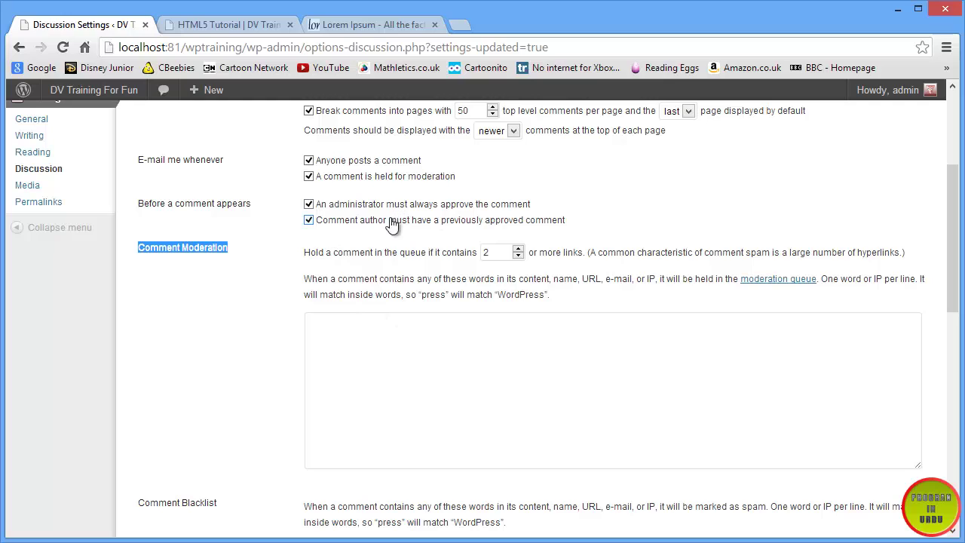
{"action": "left_click", "coordinate": [337, 334]}
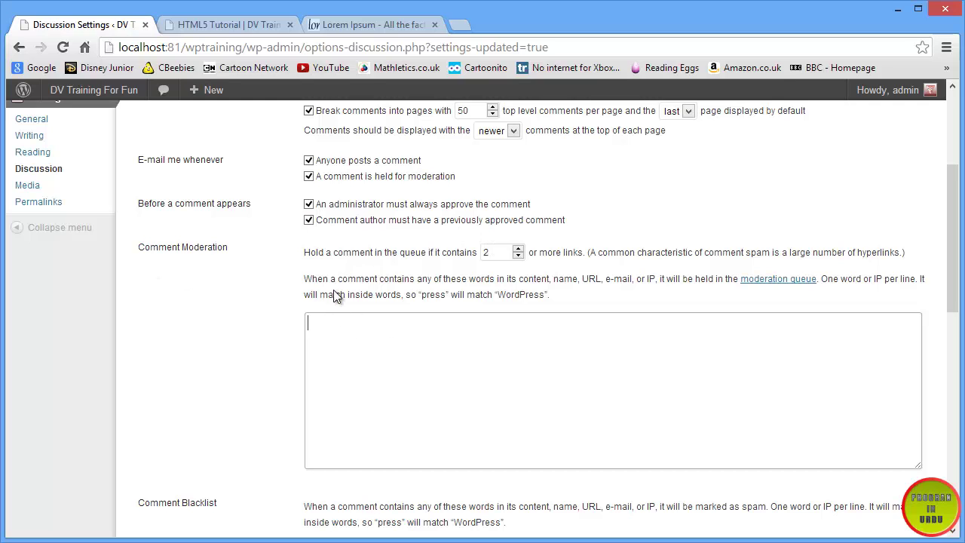
{"action": "left_click", "coordinate": [190, 32]}
{"action": "scroll", "coordinate": [413, 341], "scroll_direction": "down", "scroll_amount": 10}
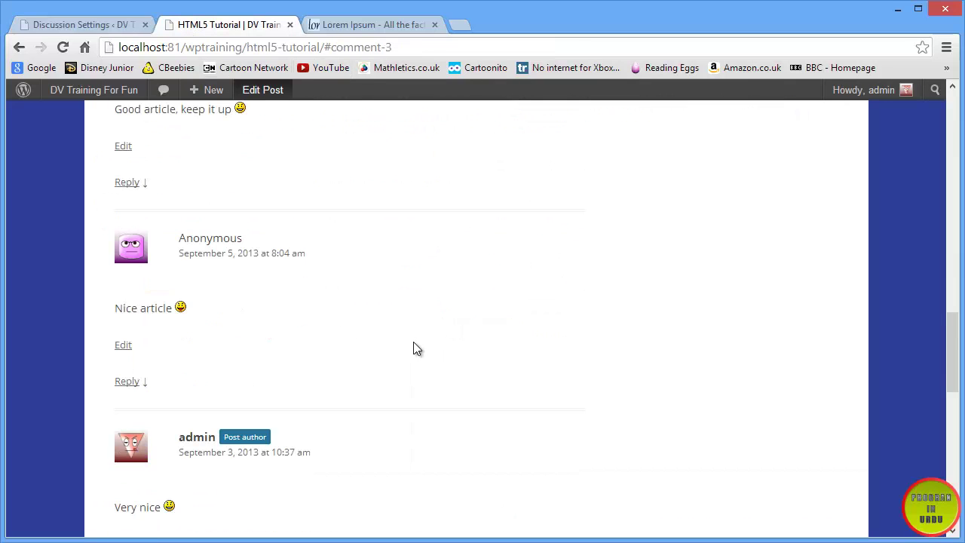
{"action": "scroll", "coordinate": [398, 366], "scroll_direction": "down", "scroll_amount": 3}
{"action": "left_click", "coordinate": [246, 317]}
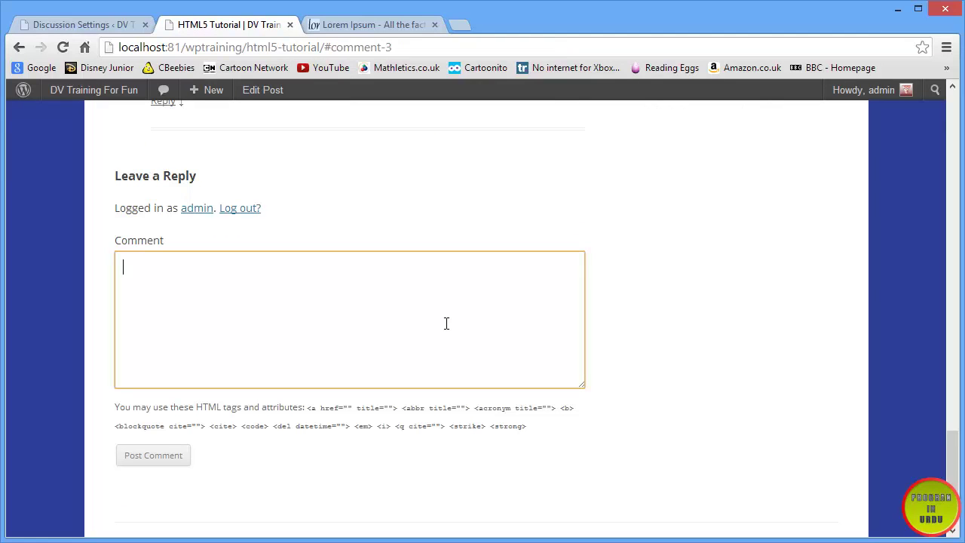
{"action": "type", "text": "Htm"}
{"action": "key", "text": "BackSpace"}
{"action": "key", "text": "BackSpace"}
{"action": "type", "text": "http://www.google.com/"}
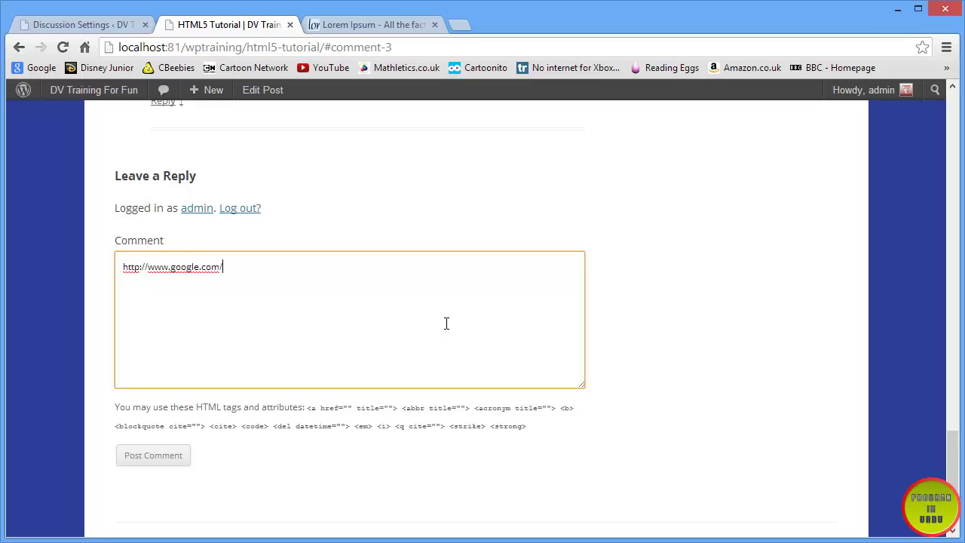
{"action": "key", "text": "Return"}
{"action": "type", "text": "http:"}
{"action": "key", "text": "BackSpace"}
{"action": "key", "text": "BackSpace"}
{"action": "type", "text": "//www.amazon.co."}
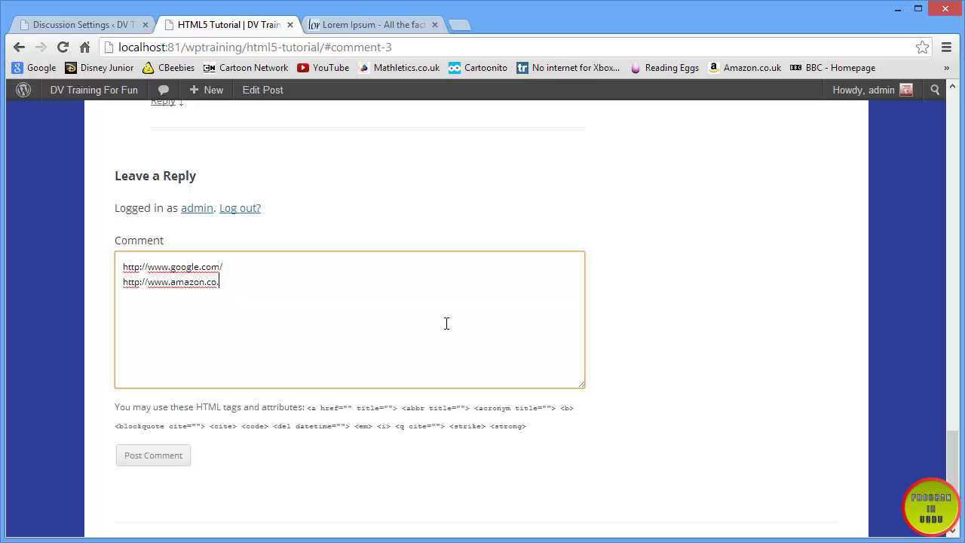
{"action": "type", "text": "uk/"}
{"action": "left_click", "coordinate": [181, 456]}
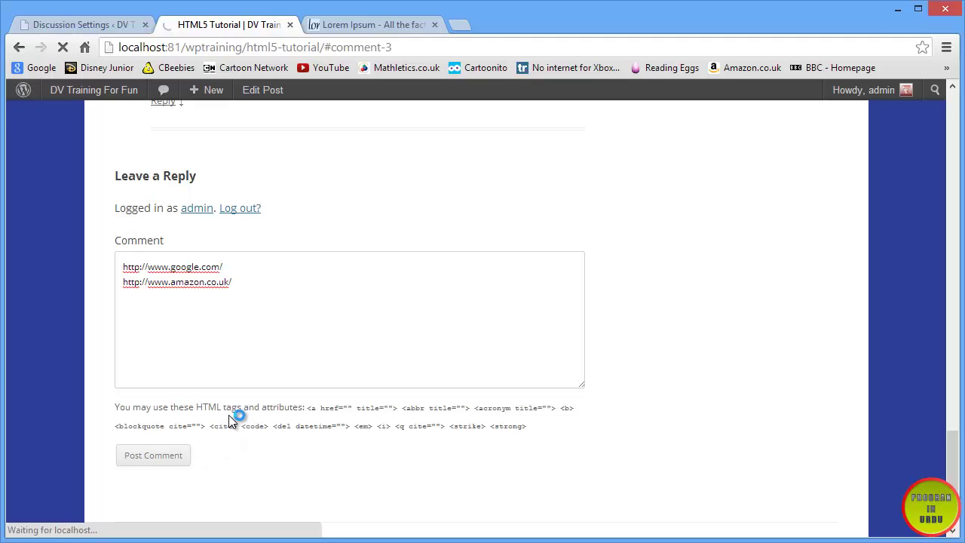
- Return to the Discussion Settings page
{"action": "scroll", "coordinate": [232, 421], "scroll_direction": "up", "scroll_amount": 2}
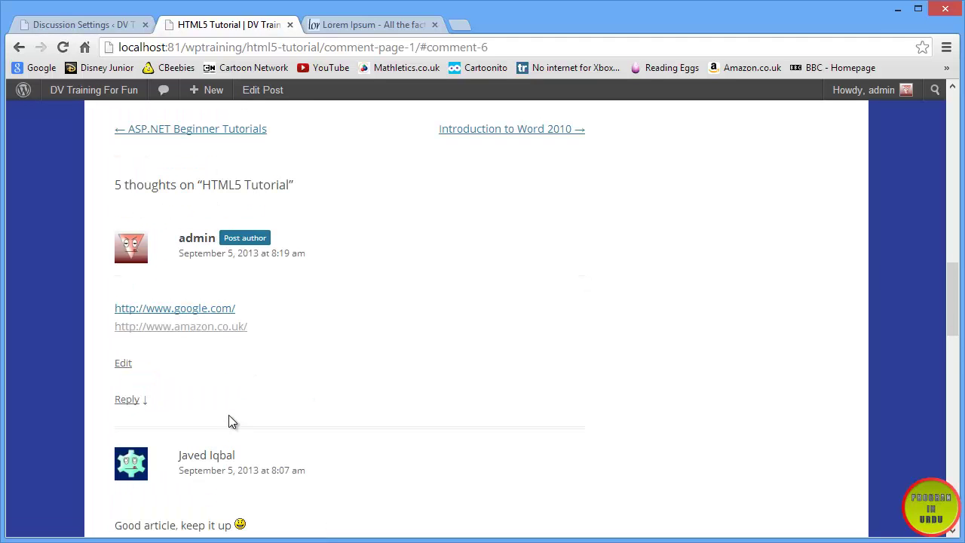
{"action": "left_click", "coordinate": [111, 25]}
{"action": "scroll", "coordinate": [358, 362], "scroll_direction": "up", "scroll_amount": 3}
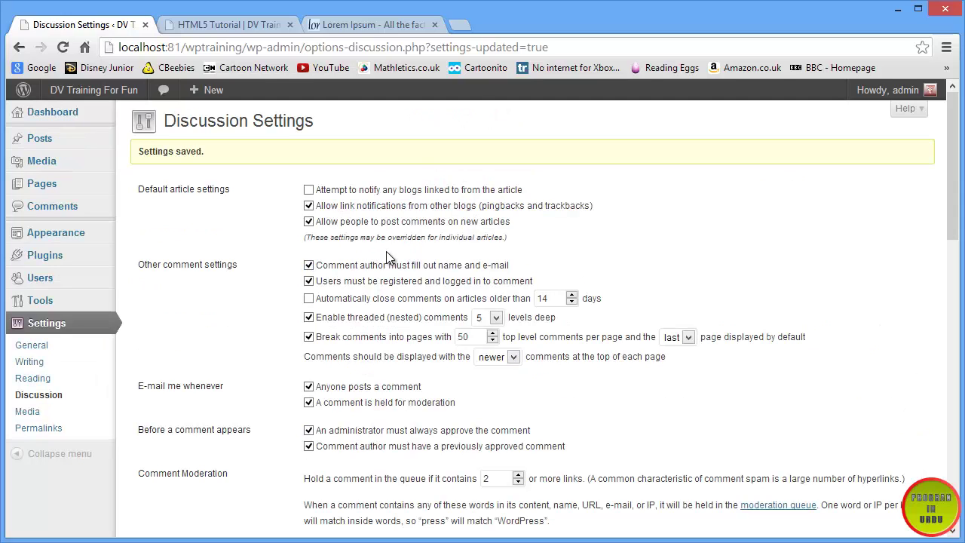
{"action": "left_click", "coordinate": [67, 205]}
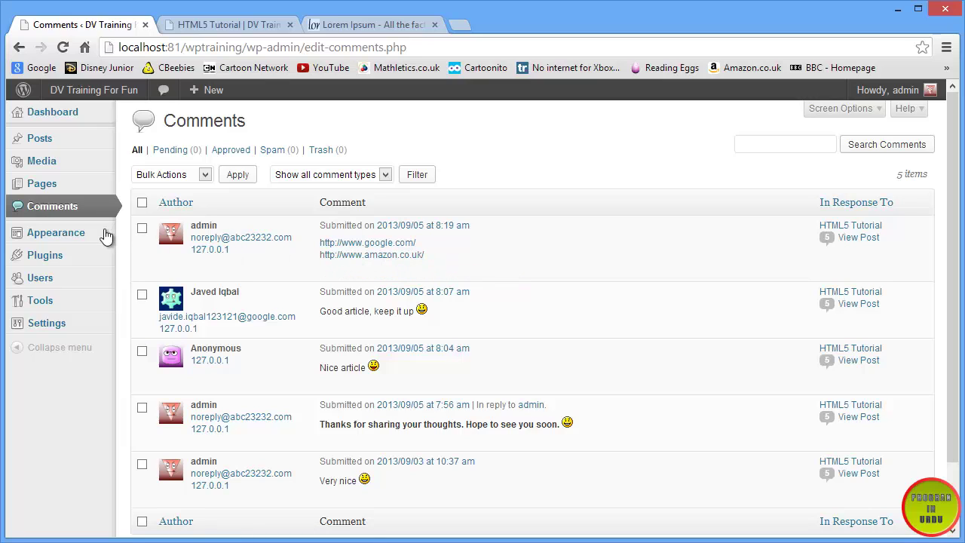
{"action": "mouse_move", "coordinate": [47, 327]}
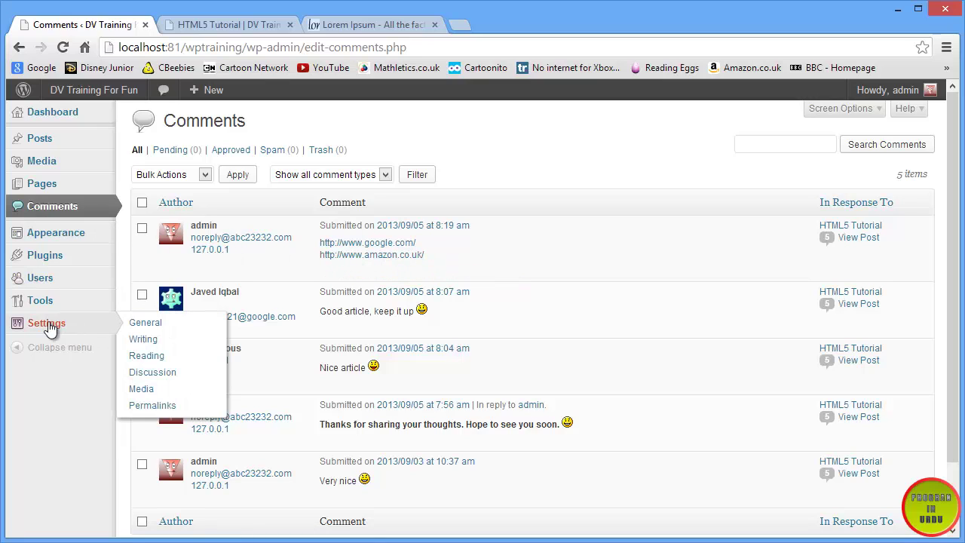
{"action": "left_click", "coordinate": [166, 372]}
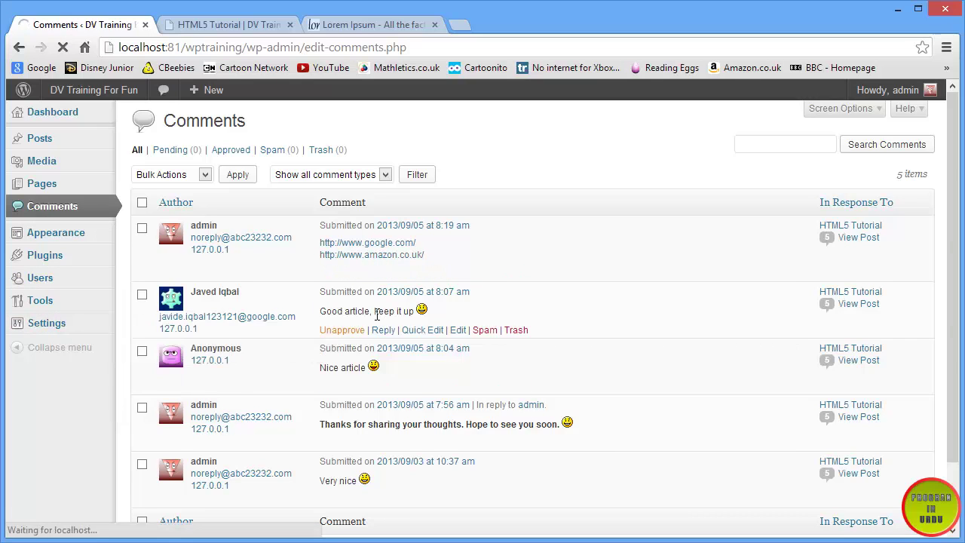
{"action": "scroll", "coordinate": [381, 315], "scroll_direction": "down", "scroll_amount": 1}
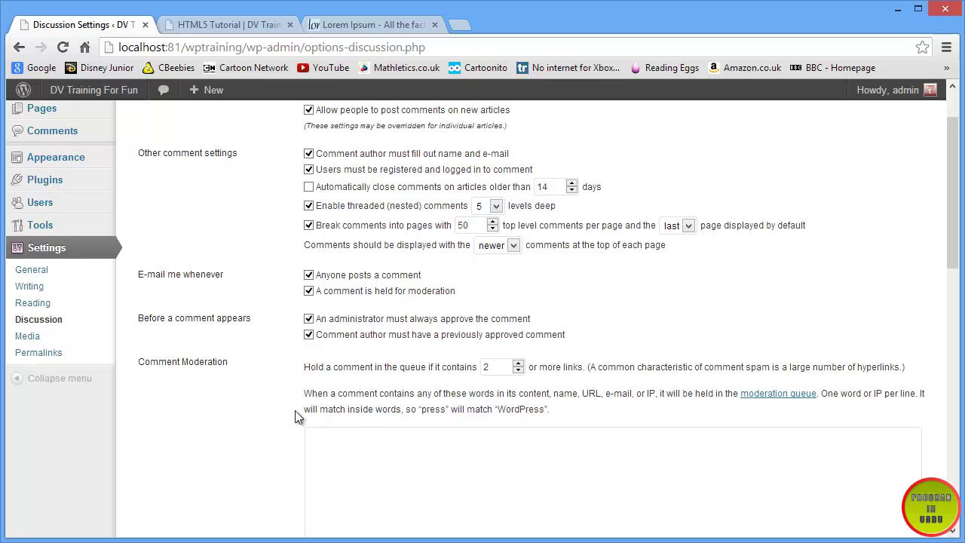
- Add 'WordPress' to the Comment Moderation word list
{"action": "left_click_drag", "start_coordinate": [310, 392], "coordinate": [820, 395]}
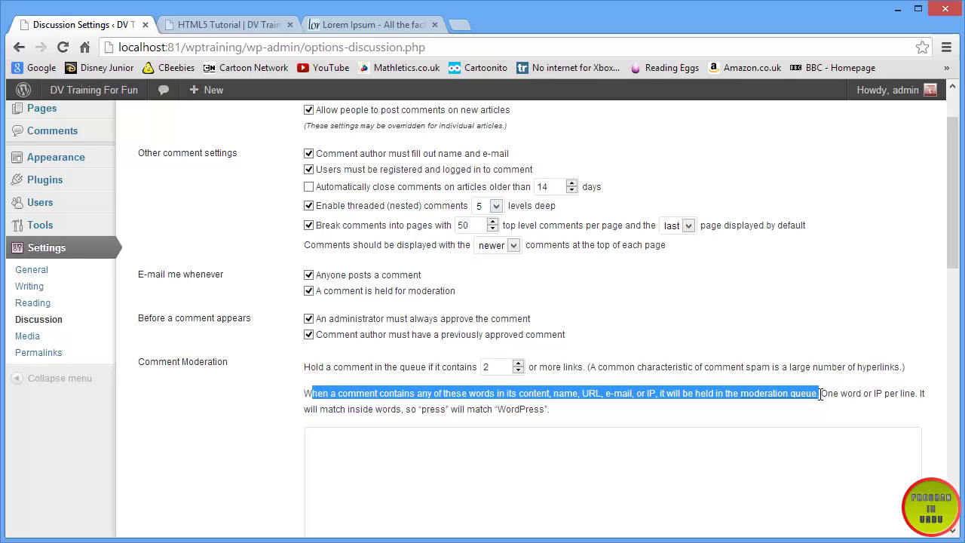
{"action": "left_click", "coordinate": [538, 477]}
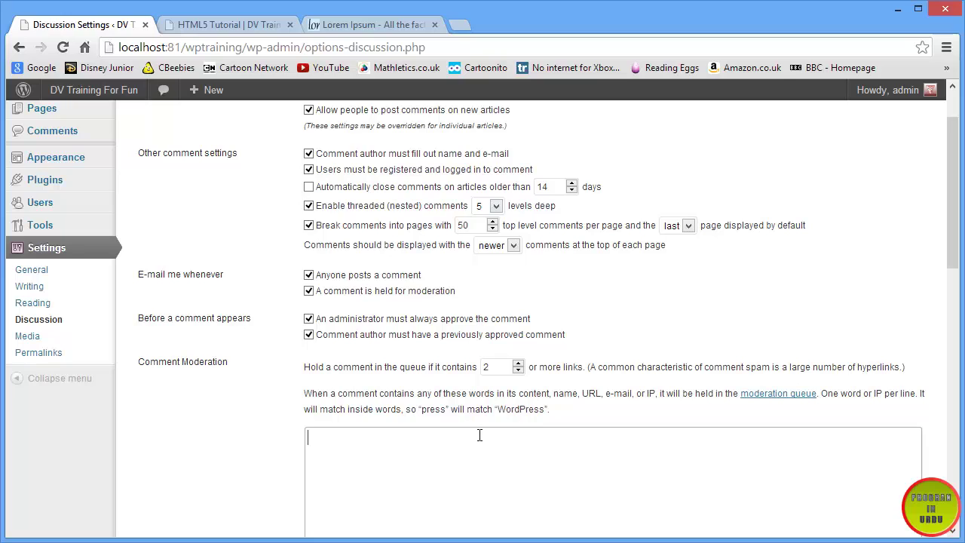
{"action": "type", "text": "WordPress"}
{"action": "scroll", "coordinate": [326, 450], "scroll_direction": "down", "scroll_amount": 2}
{"action": "scroll", "coordinate": [327, 451], "scroll_direction": "down", "scroll_amount": 10}
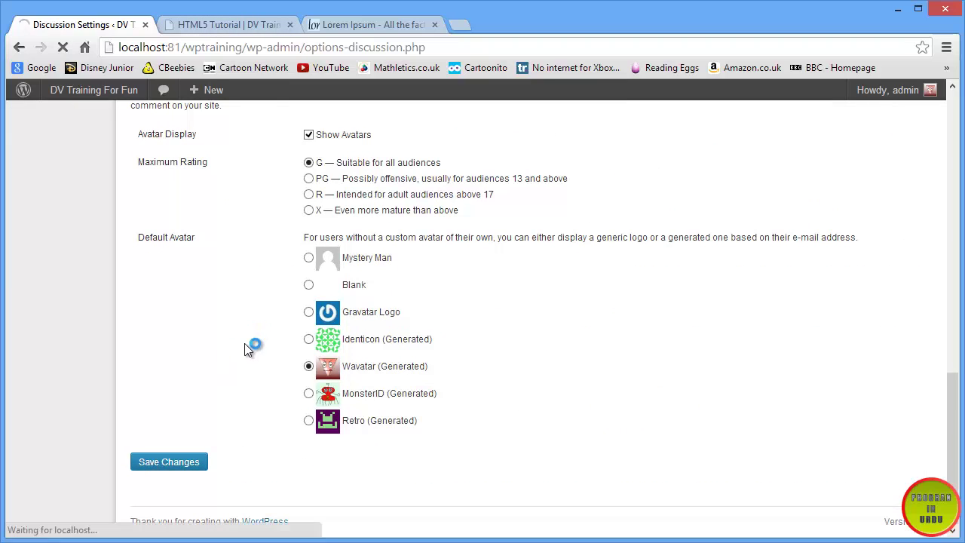
- Type the comment 'WordPress' on the HTML5 Tutorial post
{"action": "left_click", "coordinate": [215, 25]}
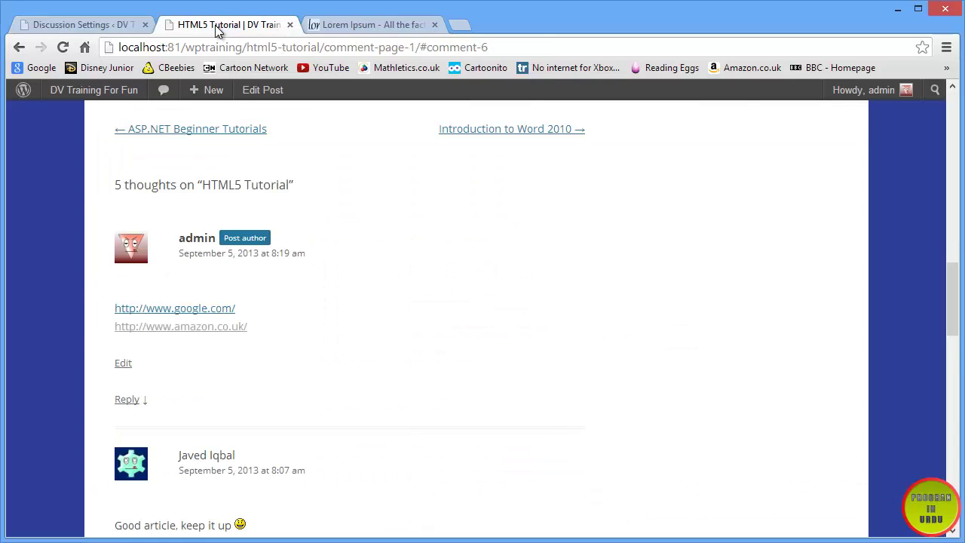
{"action": "scroll", "coordinate": [198, 319], "scroll_direction": "down", "scroll_amount": 15}
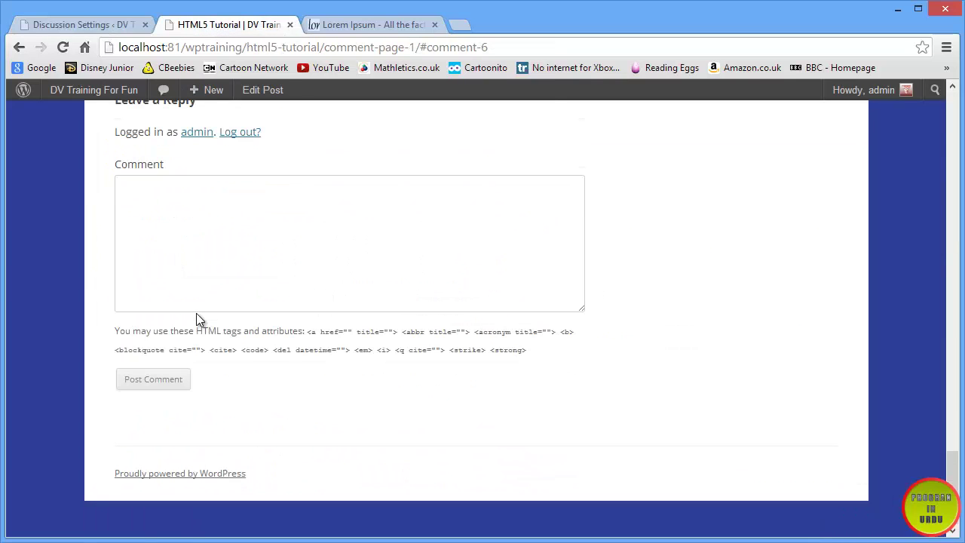
{"action": "left_click", "coordinate": [202, 261]}
{"action": "type", "text": "WordPress"}
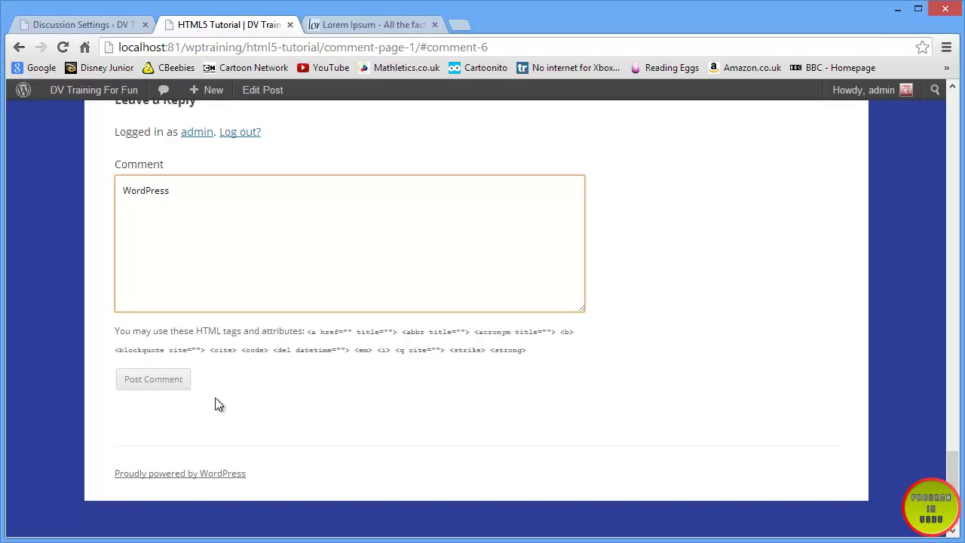
- Post the 'WordPress' comment, log out of the admin account, and return to Discussion Settings
{"action": "left_click", "coordinate": [180, 385]}
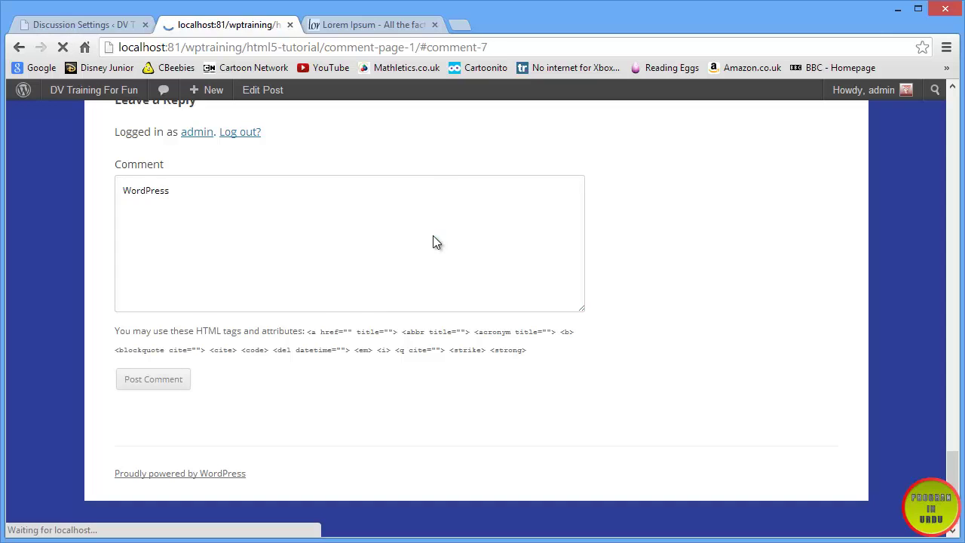
{"action": "scroll", "coordinate": [434, 236], "scroll_direction": "up", "scroll_amount": 1}
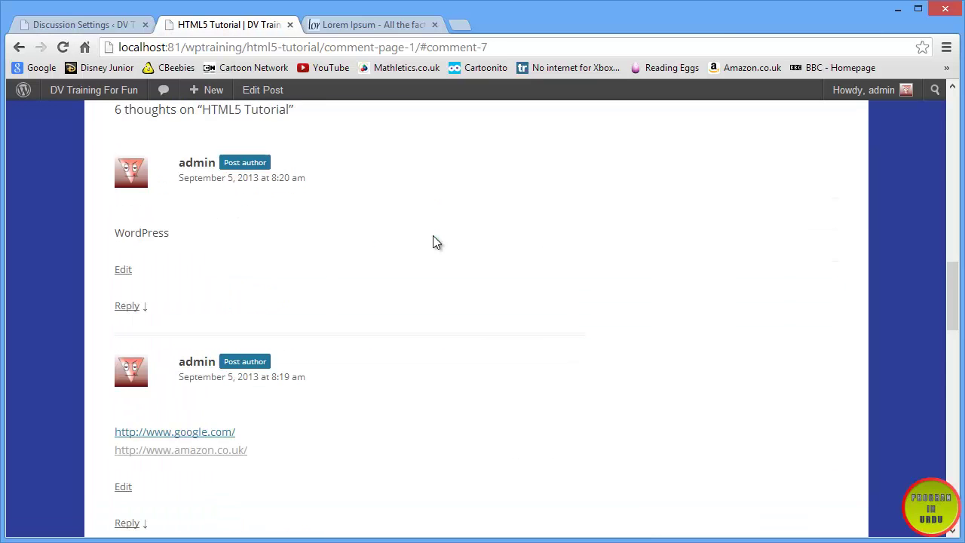
{"action": "scroll", "coordinate": [186, 222], "scroll_direction": "down", "scroll_amount": 14}
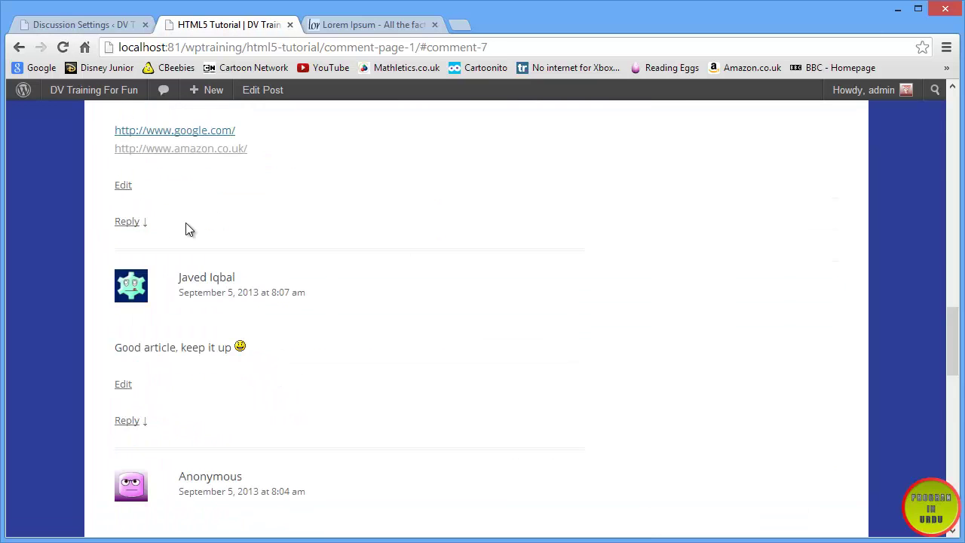
{"action": "left_click", "coordinate": [249, 132]}
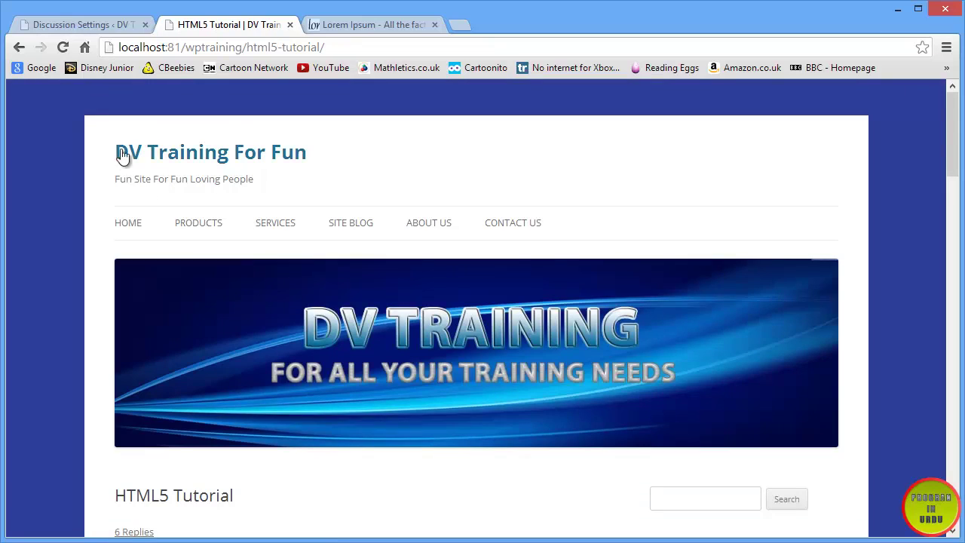
{"action": "left_click", "coordinate": [65, 25]}
- Check the post while logged out, then reload Discussion Settings and log back in as admin
{"action": "scroll", "coordinate": [340, 452], "scroll_direction": "down", "scroll_amount": 3}
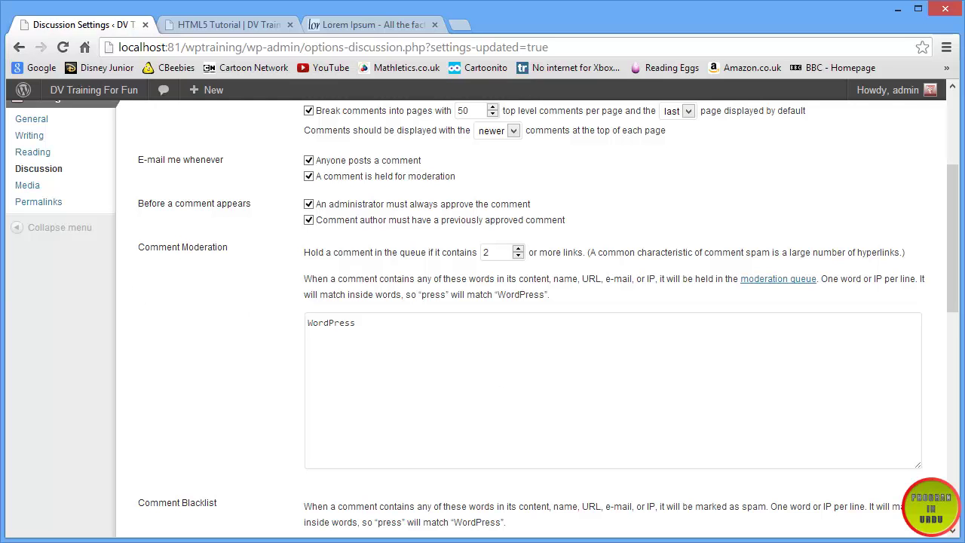
{"action": "left_click", "coordinate": [198, 29]}
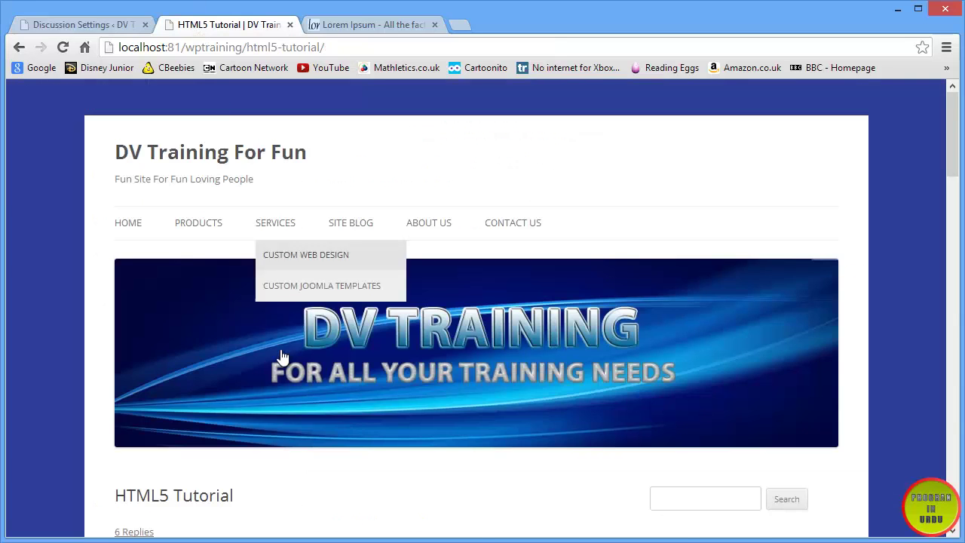
{"action": "scroll", "coordinate": [282, 350], "scroll_direction": "down", "scroll_amount": 6}
{"action": "scroll", "coordinate": [282, 349], "scroll_direction": "down", "scroll_amount": 15}
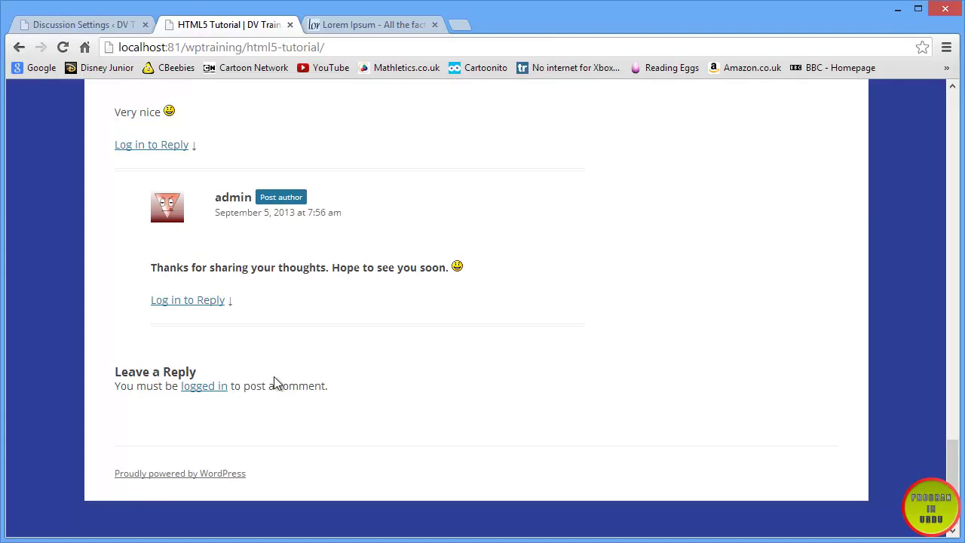
{"action": "left_click", "coordinate": [76, 20]}
{"action": "scroll", "coordinate": [112, 250], "scroll_direction": "up", "scroll_amount": 3}
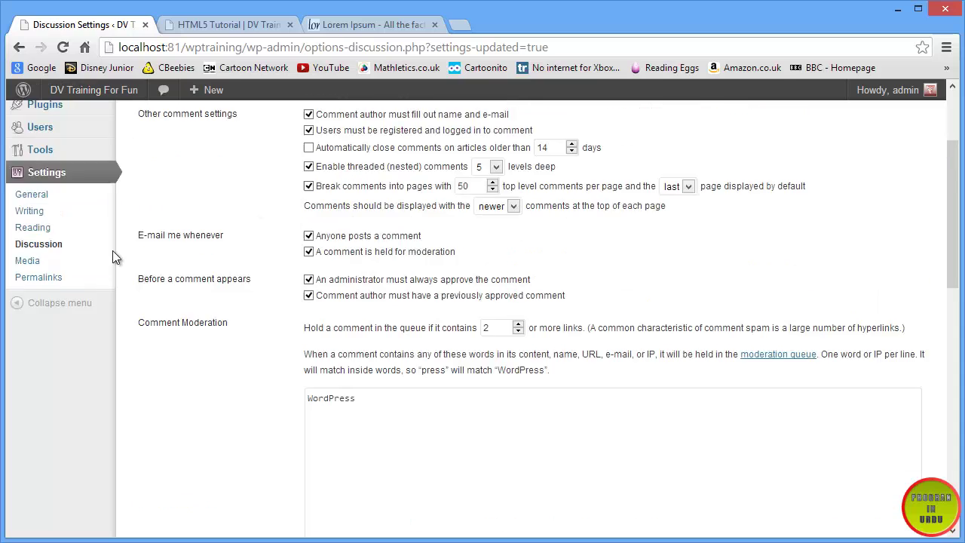
{"action": "left_click", "coordinate": [32, 397]}
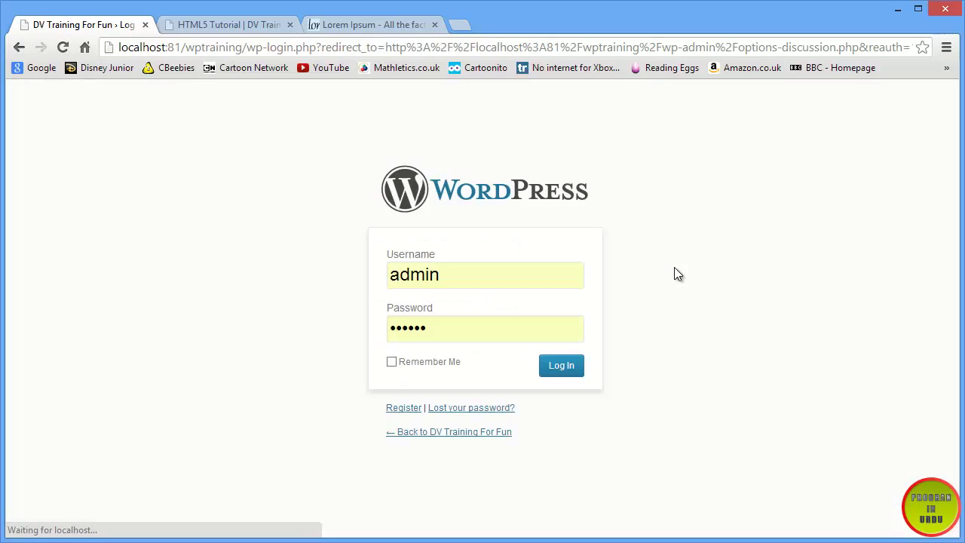
{"action": "left_click", "coordinate": [561, 365]}
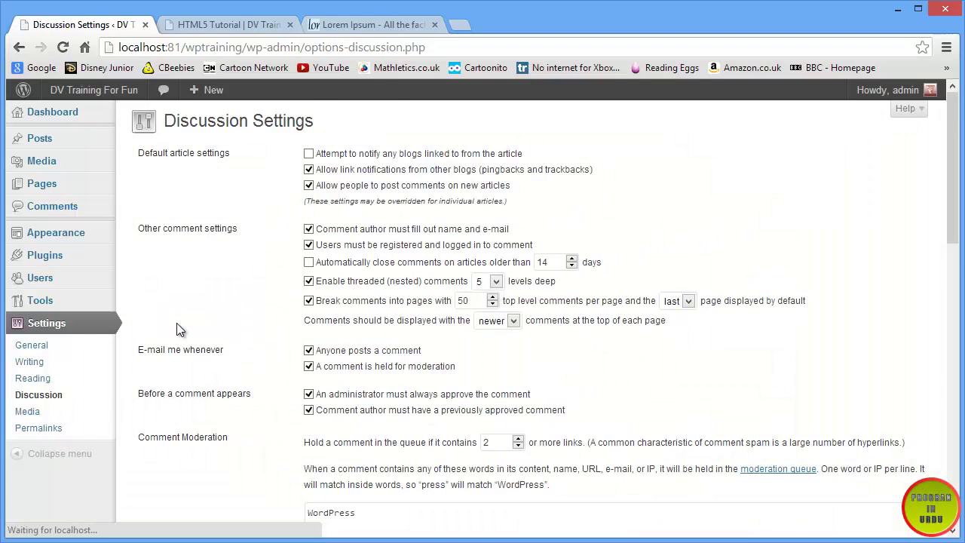
- Untick 'Users must be registered' and 'Comment author must fill out name and e-mail', then save
{"action": "scroll", "coordinate": [177, 323], "scroll_direction": "down", "scroll_amount": 6}
{"action": "scroll", "coordinate": [179, 324], "scroll_direction": "up", "scroll_amount": 2}
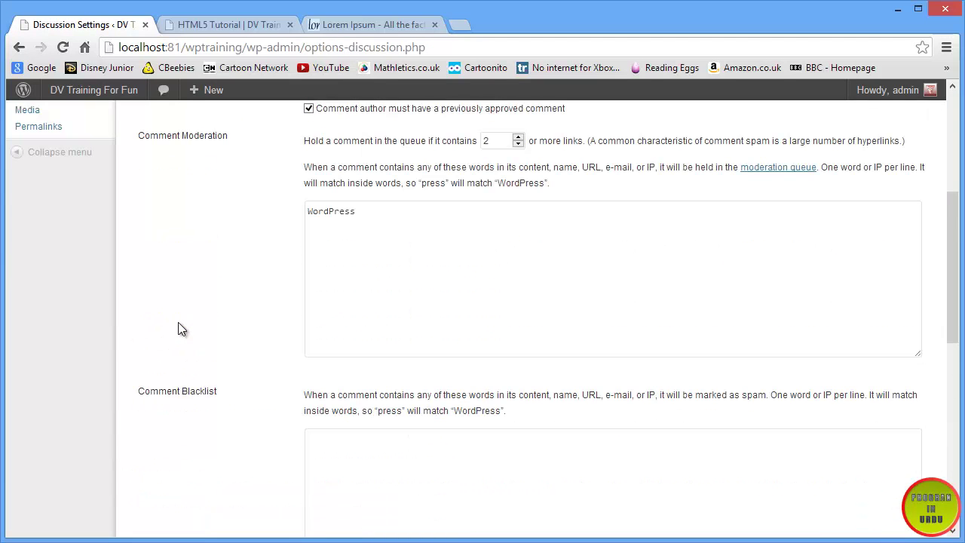
{"action": "scroll", "coordinate": [178, 329], "scroll_direction": "up", "scroll_amount": 1}
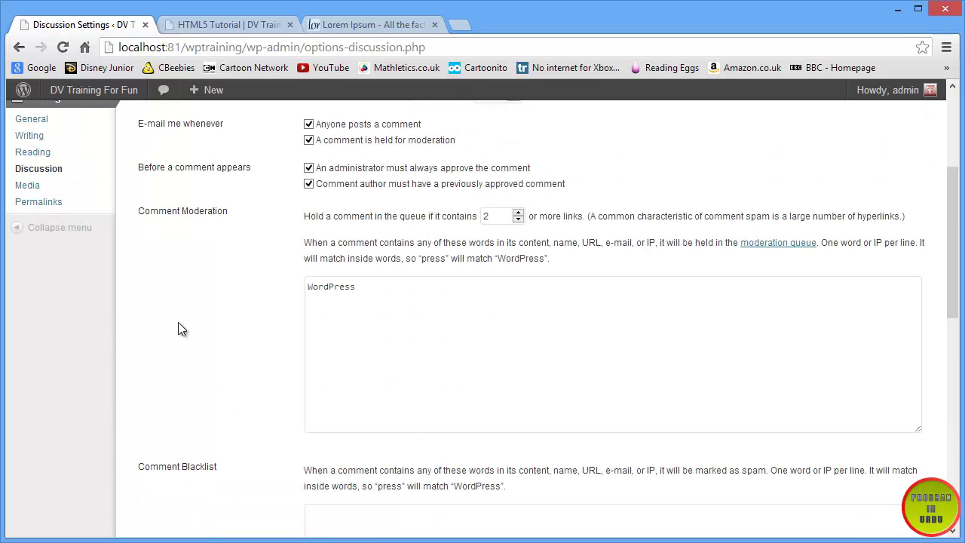
{"action": "scroll", "coordinate": [299, 249], "scroll_direction": "up", "scroll_amount": 2}
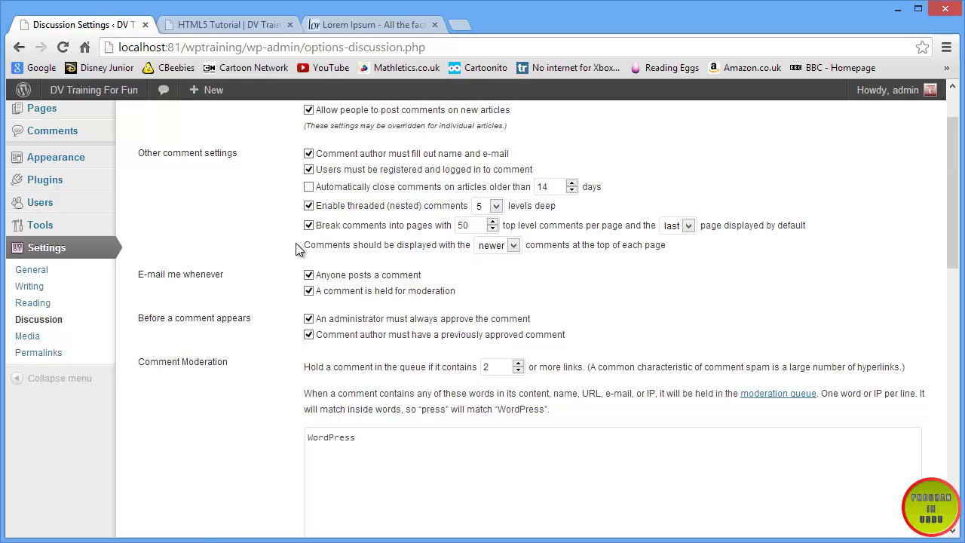
{"action": "scroll", "coordinate": [291, 242], "scroll_direction": "up", "scroll_amount": 1}
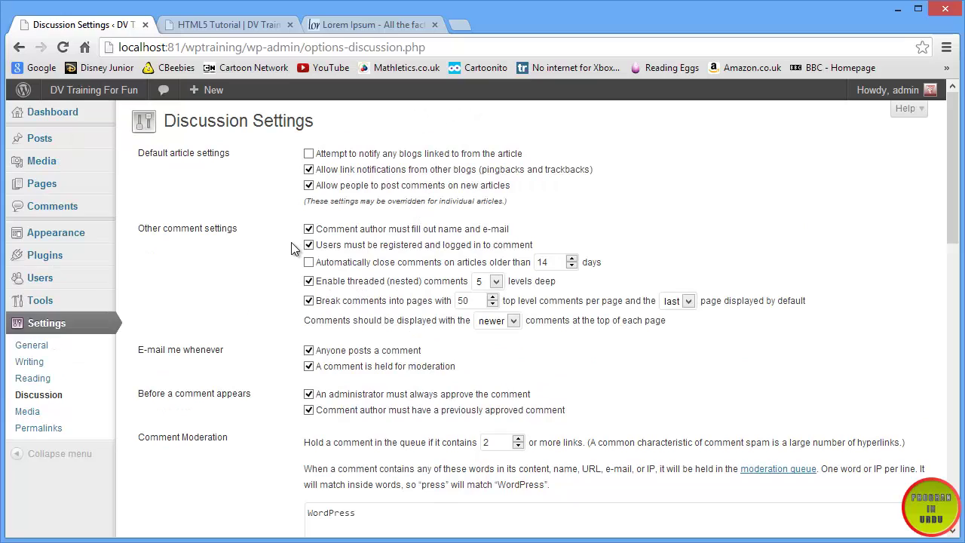
{"action": "left_click", "coordinate": [308, 245]}
{"action": "left_click", "coordinate": [309, 228]}
{"action": "scroll", "coordinate": [257, 260], "scroll_direction": "down", "scroll_amount": 7}
{"action": "scroll", "coordinate": [253, 264], "scroll_direction": "down", "scroll_amount": 4}
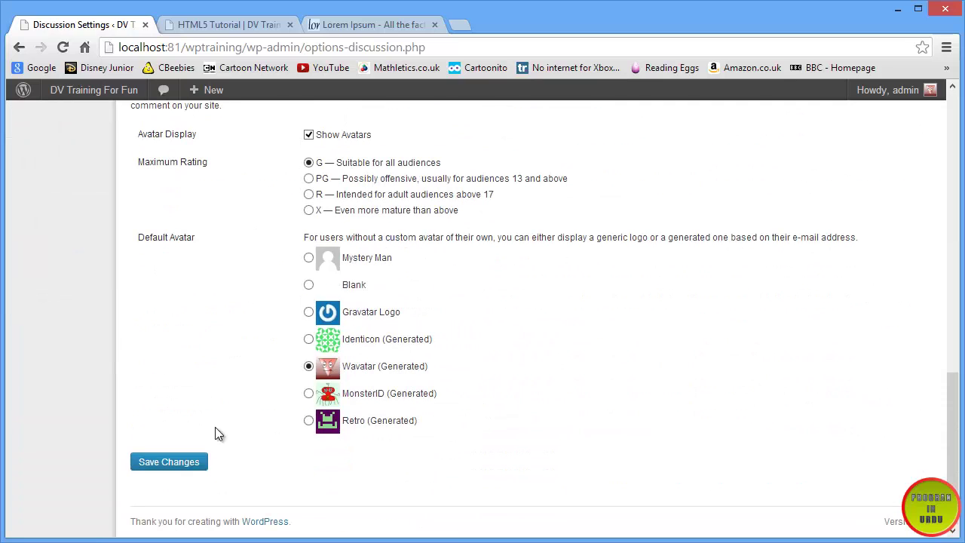
{"action": "left_click", "coordinate": [198, 458]}
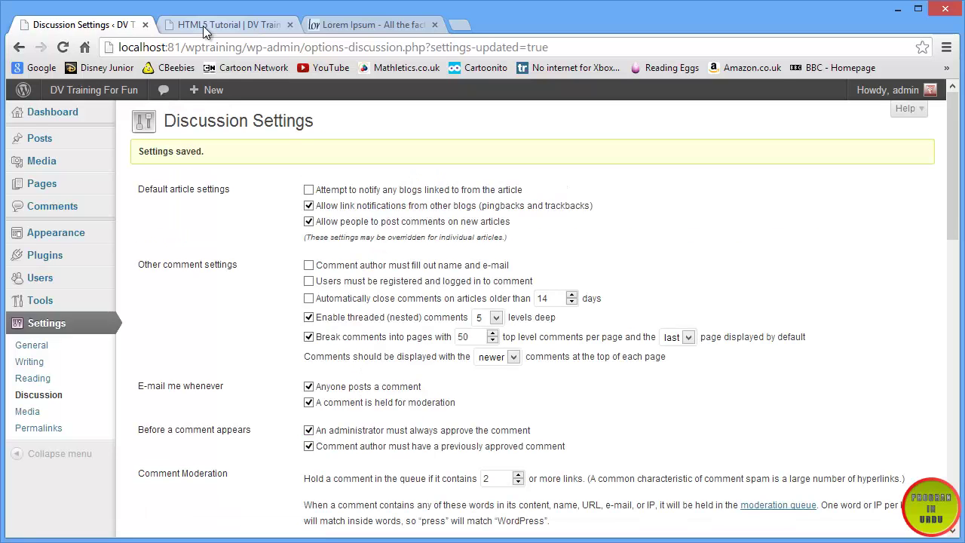
- Log out of the admin account and go to the HTML5 Tutorial post tab
{"action": "mouse_move", "coordinate": [905, 92]}
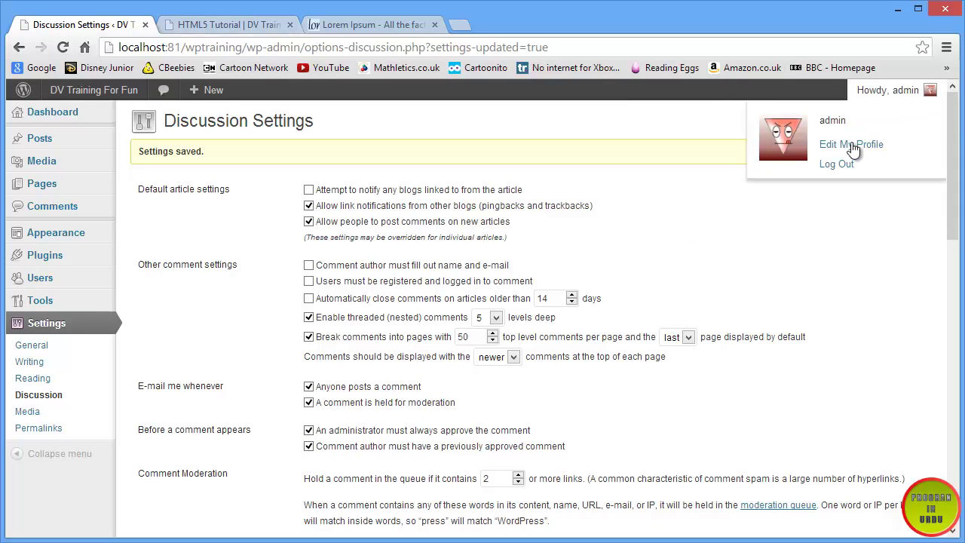
{"action": "left_click", "coordinate": [846, 164]}
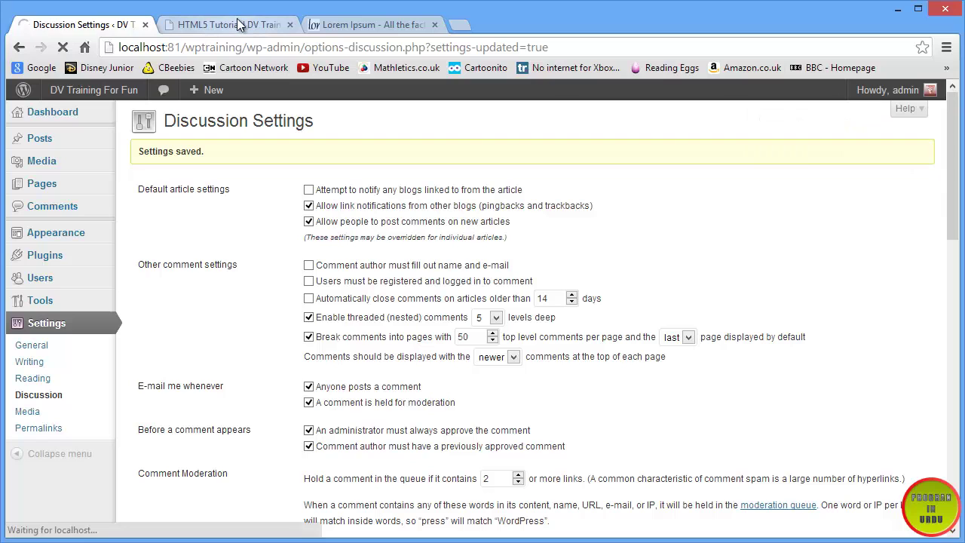
{"action": "left_click", "coordinate": [238, 25]}
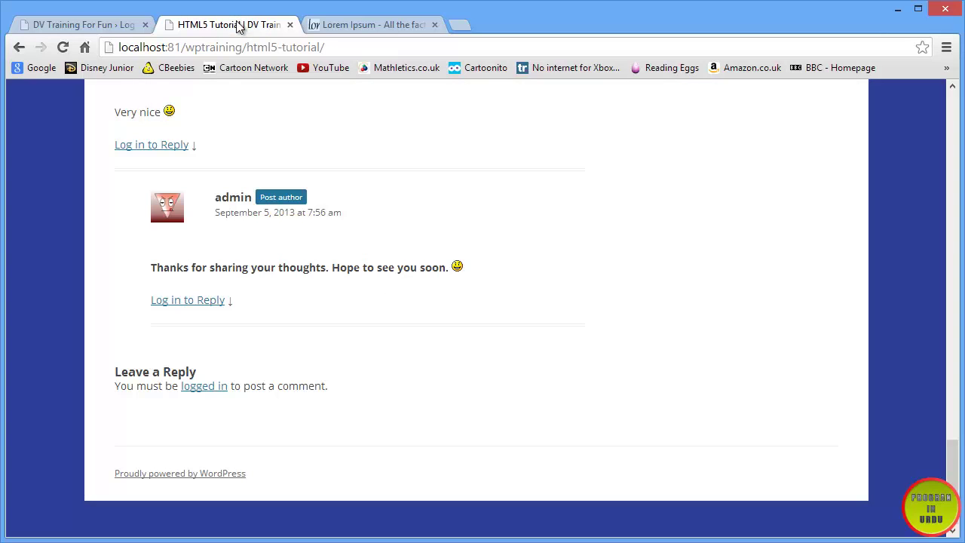
- Reload the post and clear the prefilled Name and Email fields
{"action": "left_click", "coordinate": [64, 48]}
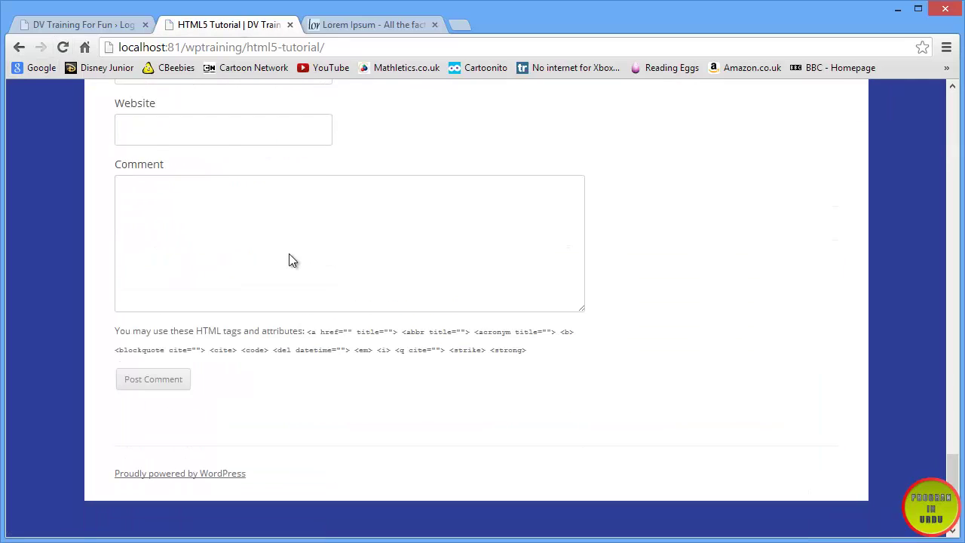
{"action": "triple_click", "coordinate": [243, 238]}
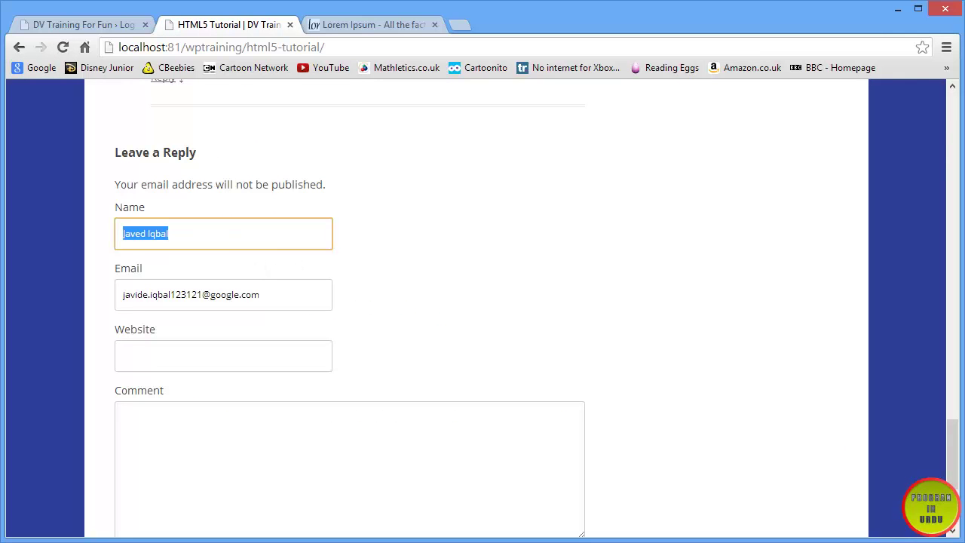
{"action": "key", "text": "BackSpace"}
{"action": "triple_click", "coordinate": [284, 292]}
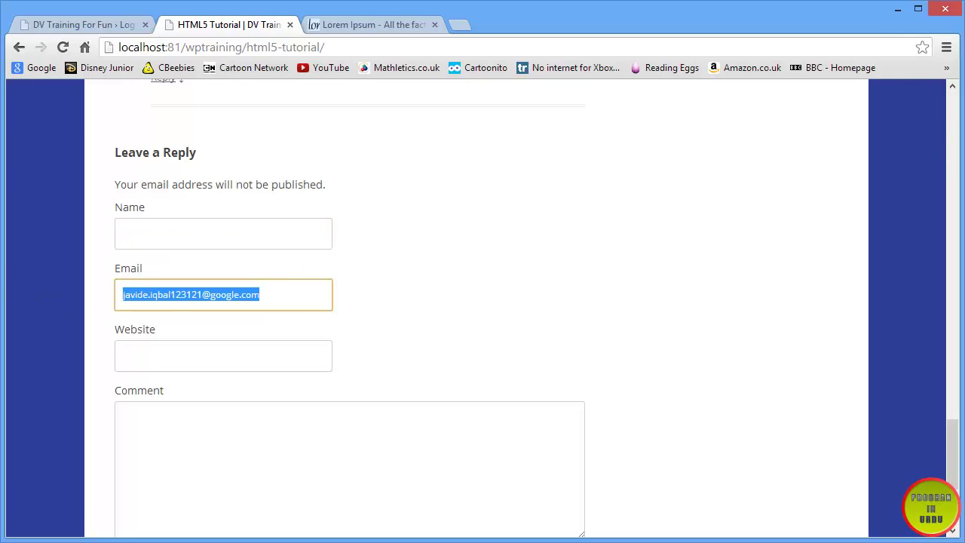
{"action": "key", "text": "BackSpace"}
{"action": "left_click", "coordinate": [159, 480]}
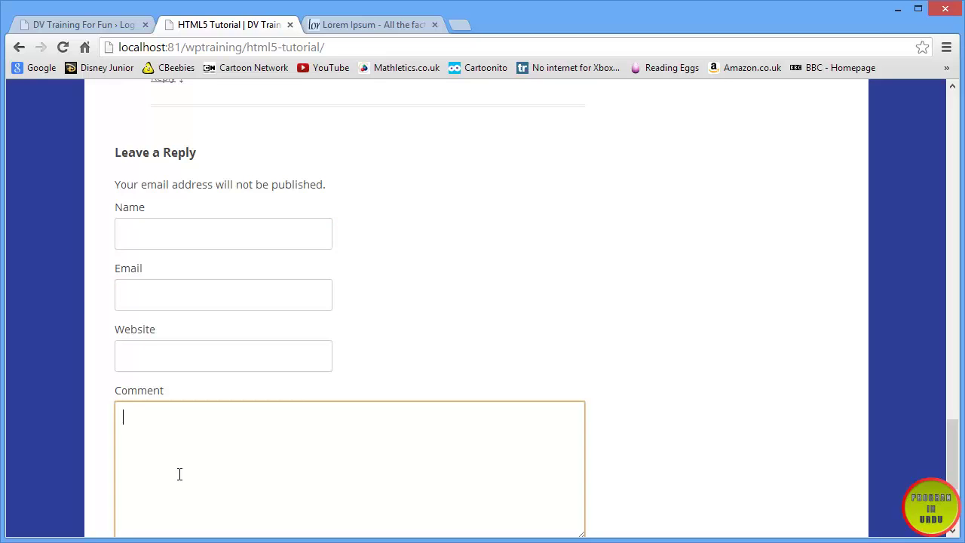
{"action": "type", "text": "http://www.cor"}
{"action": "key", "text": "BackSpace"}
{"action": "type", "text": "ricin"}
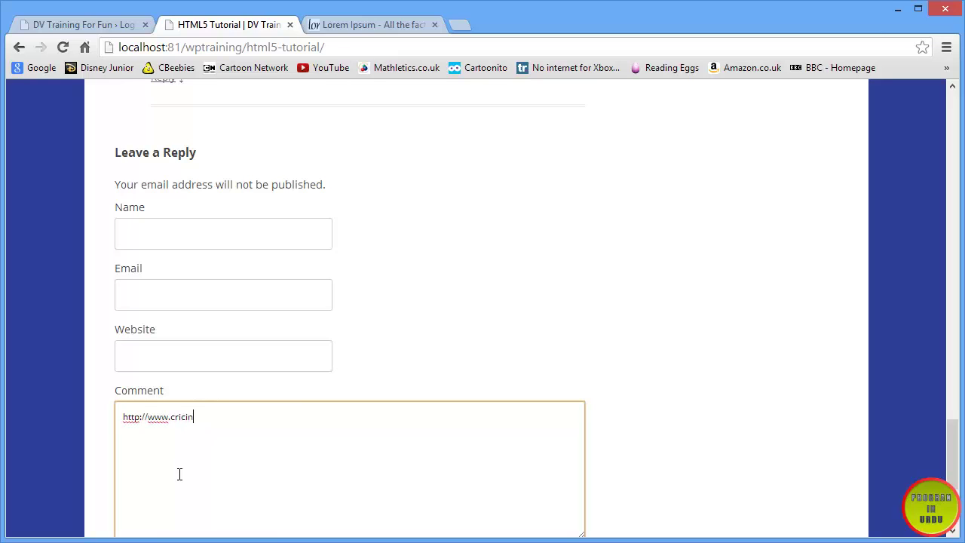
{"action": "type", "text": "fo.com/"}
{"action": "scroll", "coordinate": [179, 473], "scroll_direction": "down", "scroll_amount": 3}
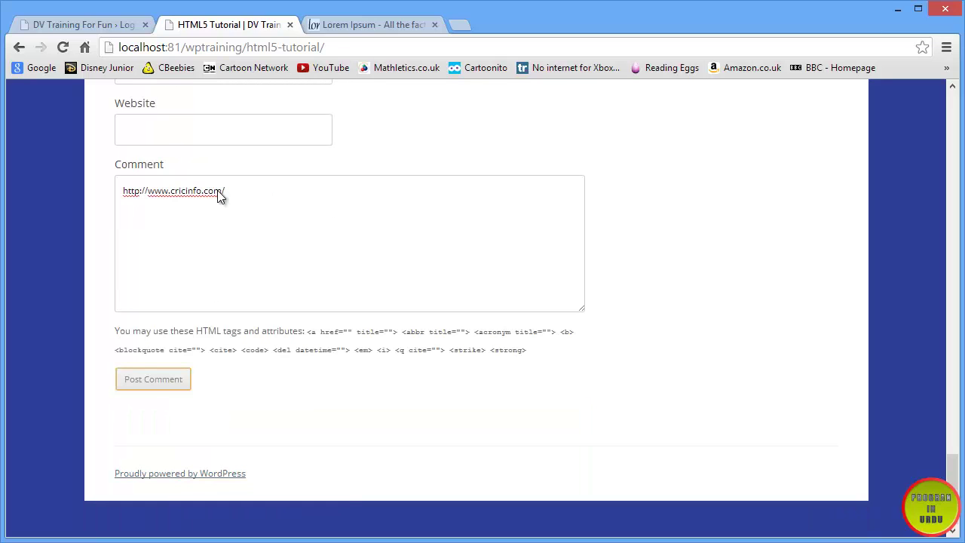
{"action": "left_click", "coordinate": [237, 186]}
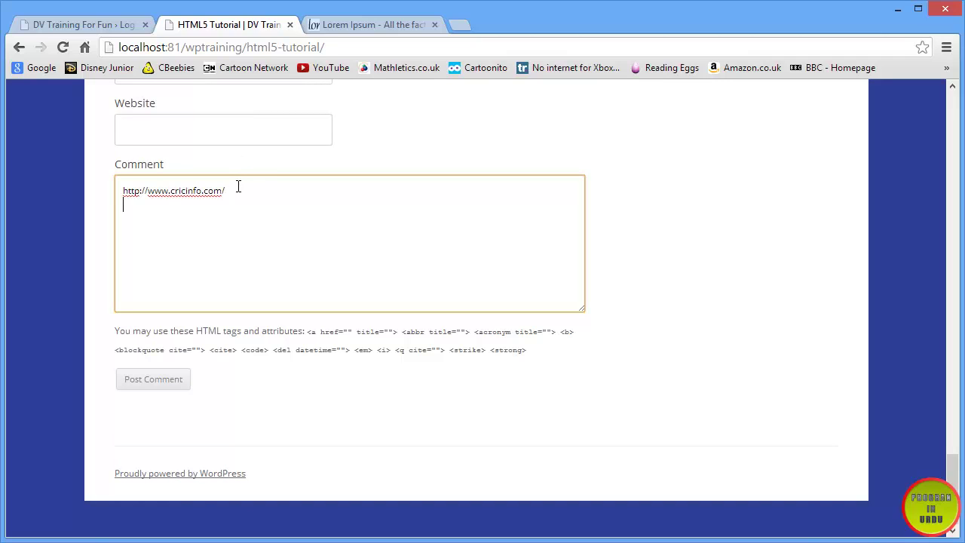
{"action": "type", "text": "http"}
{"action": "type", "text": "://www.amazo"}
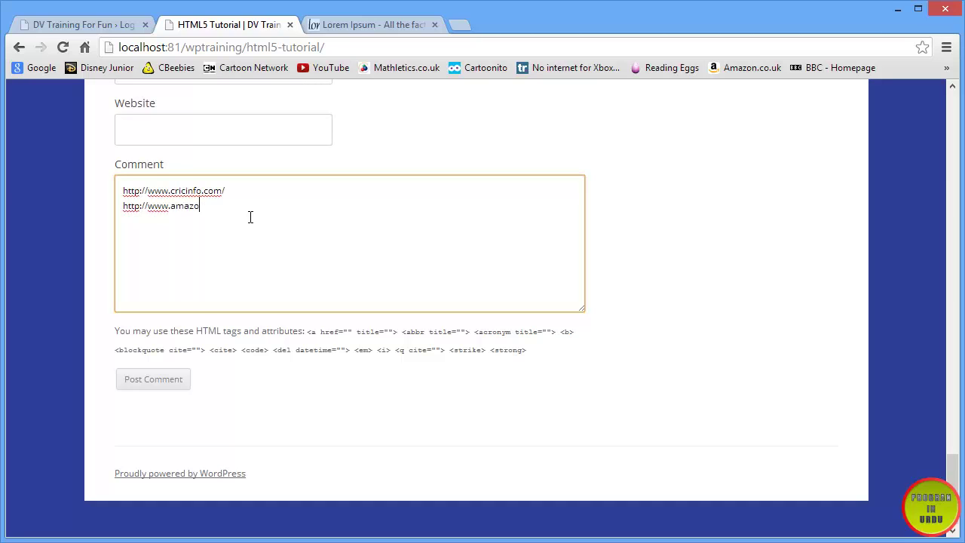
{"action": "type", "text": "n.co.uk."}
{"action": "key", "text": "BackSpace"}
{"action": "type", "text": "/"}
{"action": "key", "text": "Return"}
{"action": "type", "text": "http:"}
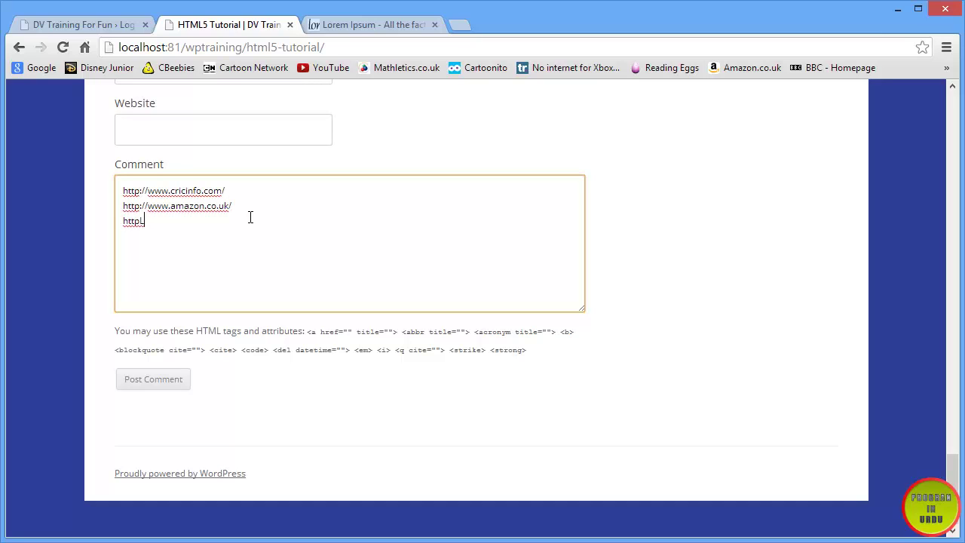
{"action": "type", "text": "//www.facebook.com"}
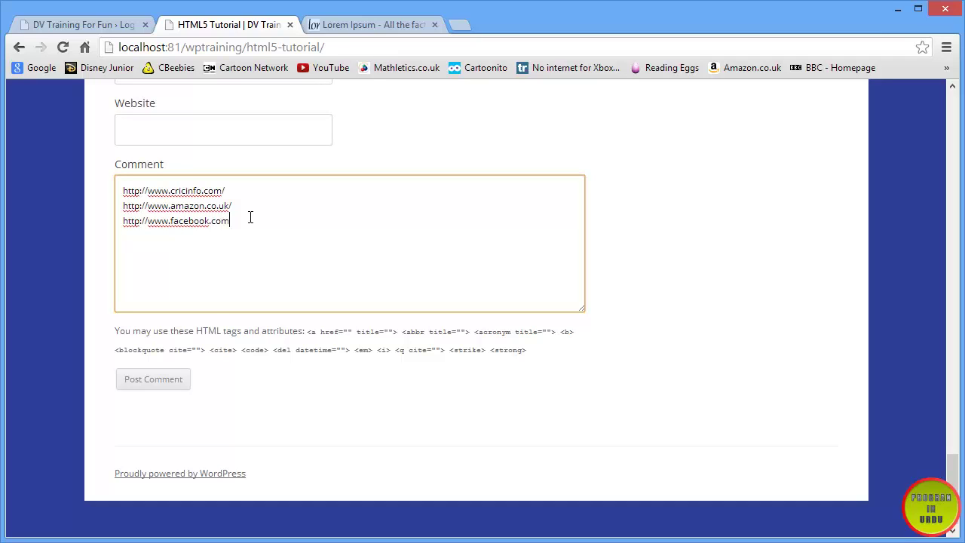
{"action": "type", "text": "."}
{"action": "key", "text": "BackSpace"}
{"action": "type", "text": "/"}
{"action": "left_click", "coordinate": [144, 384]}
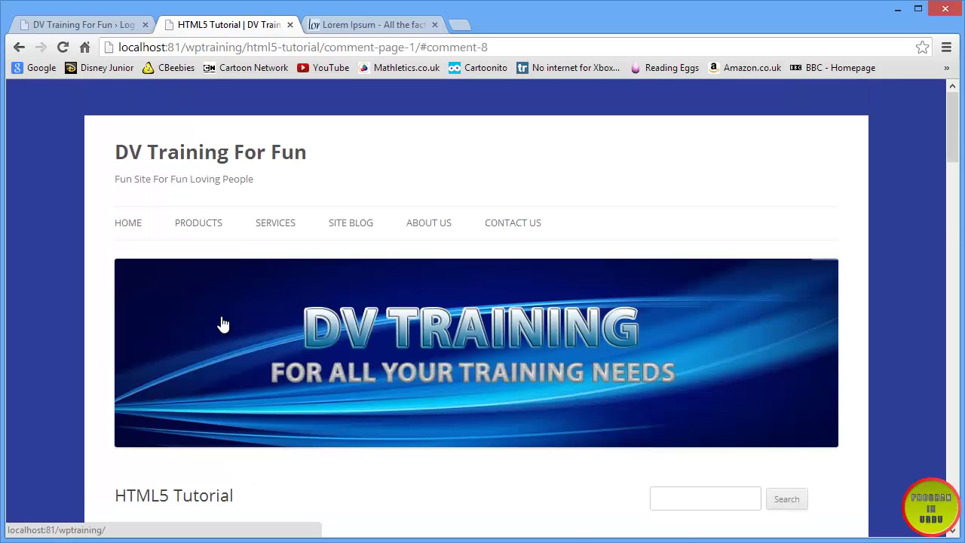
- Post the anonymous comment 'WordPress is the best. ..' under Leave a Reply
{"action": "scroll", "coordinate": [221, 316], "scroll_direction": "down", "scroll_amount": 4}
{"action": "scroll", "coordinate": [221, 316], "scroll_direction": "up", "scroll_amount": 11}
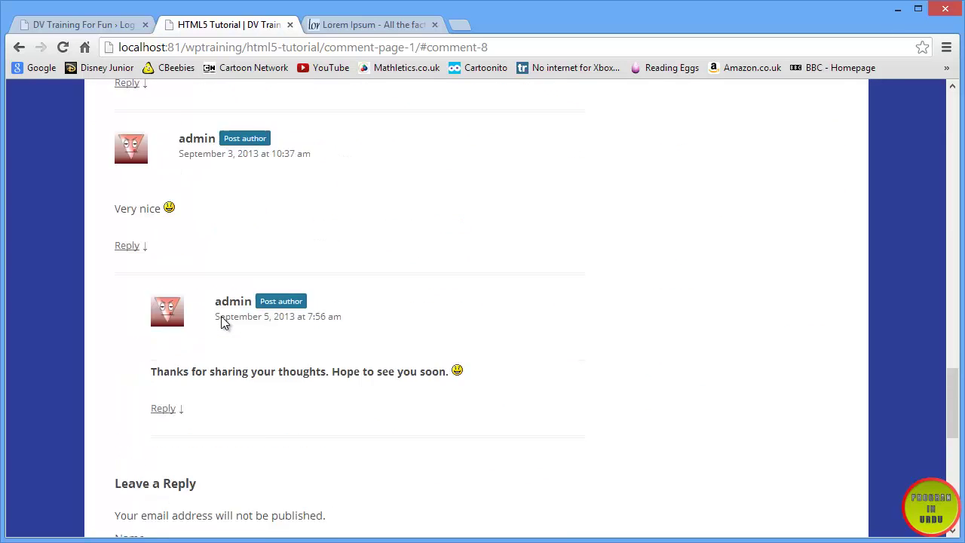
{"action": "scroll", "coordinate": [221, 316], "scroll_direction": "up", "scroll_amount": 2}
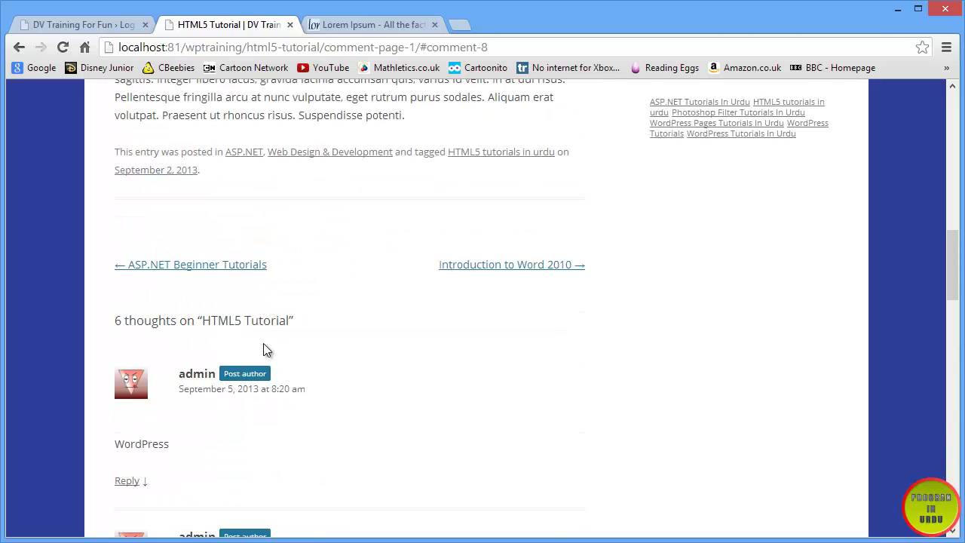
{"action": "scroll", "coordinate": [267, 349], "scroll_direction": "down", "scroll_amount": 12}
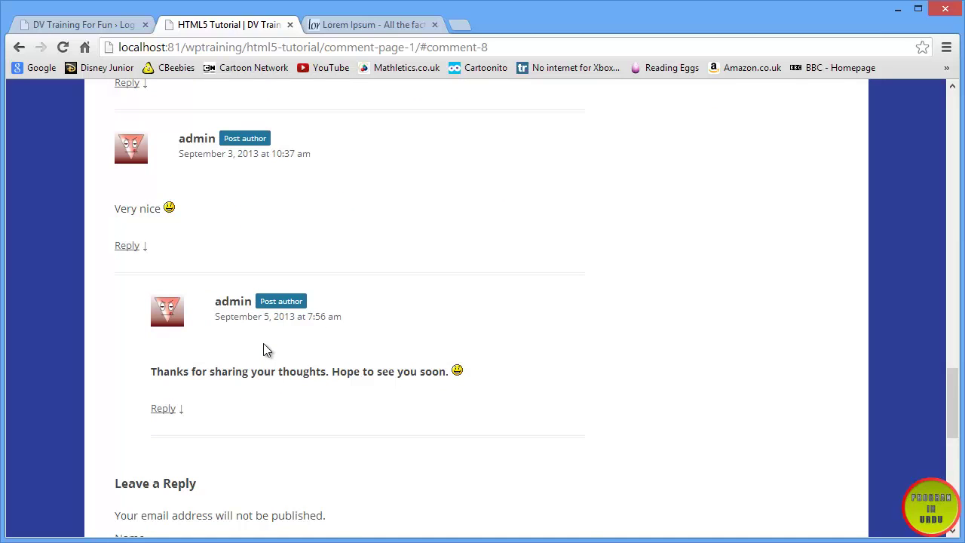
{"action": "scroll", "coordinate": [265, 350], "scroll_direction": "down", "scroll_amount": 5}
{"action": "left_click", "coordinate": [272, 288]}
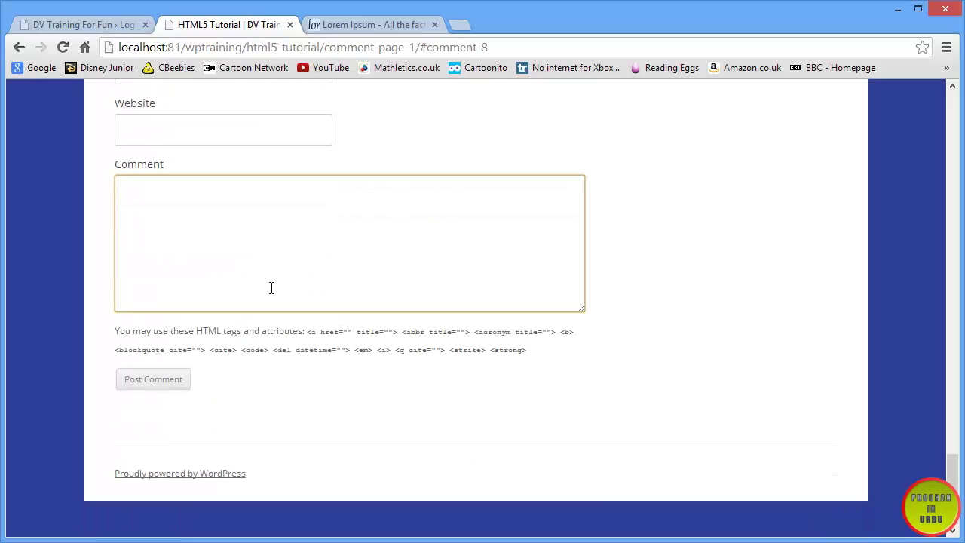
{"action": "type", "text": "Wordpres"}
{"action": "key", "text": "BackSpace"}
{"action": "key", "text": "BackSpace"}
{"action": "key", "text": "BackSpace"}
{"action": "key", "text": "BackSpace"}
{"action": "type", "text": "Pres i"}
{"action": "key", "text": "BackSpace"}
{"action": "key", "text": "BackSpace"}
{"action": "type", "text": "s is the best. .."}
{"action": "left_click", "coordinate": [135, 383]}
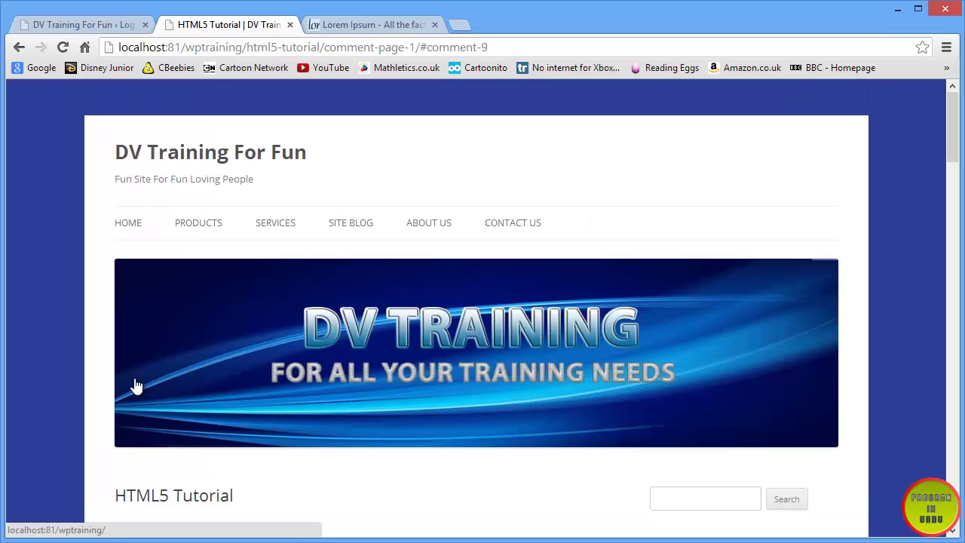
- Log back in as administrator from the login tab and open the Comments list
{"action": "scroll", "coordinate": [135, 384], "scroll_direction": "down", "scroll_amount": 20}
{"action": "scroll", "coordinate": [135, 385], "scroll_direction": "up", "scroll_amount": 5}
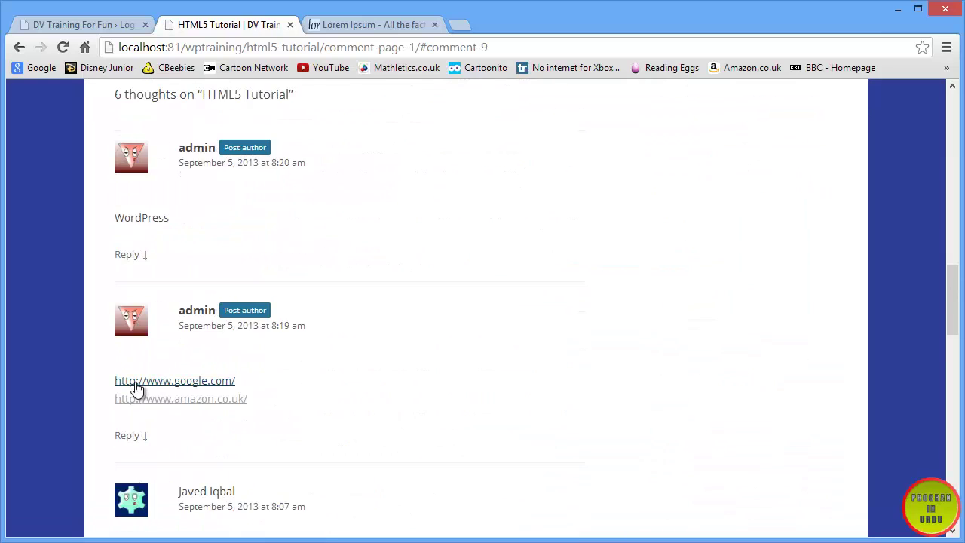
{"action": "left_click_drag", "start_coordinate": [198, 382], "coordinate": [103, 373]}
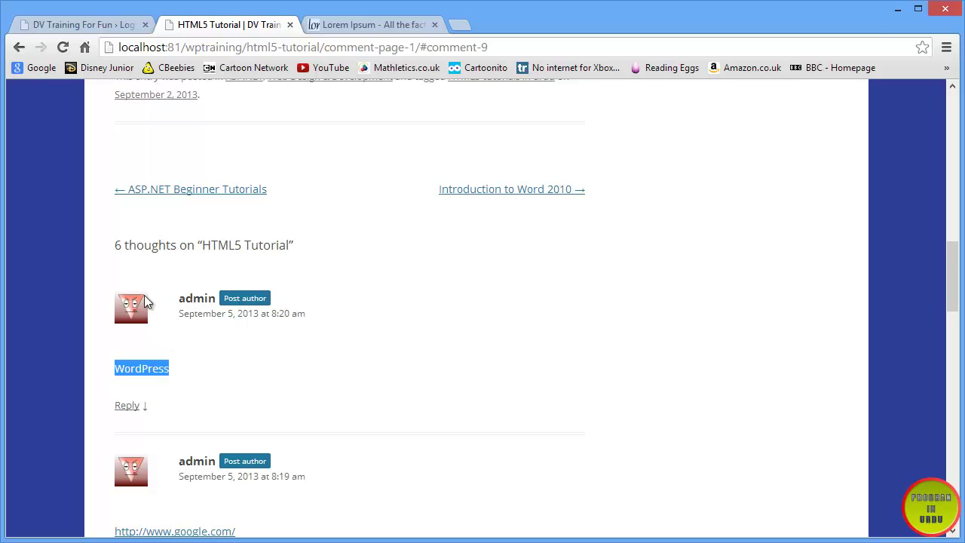
{"action": "left_click", "coordinate": [74, 24]}
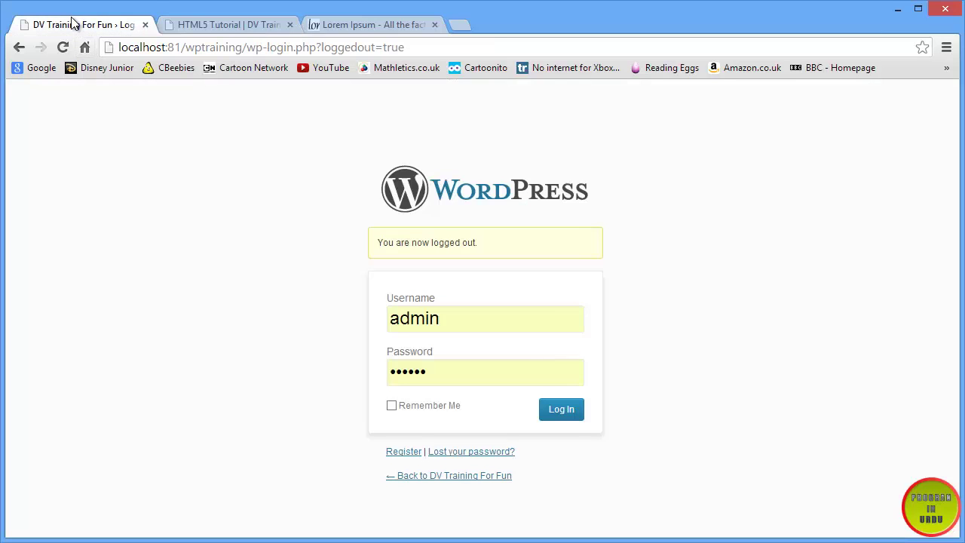
{"action": "left_click", "coordinate": [546, 413]}
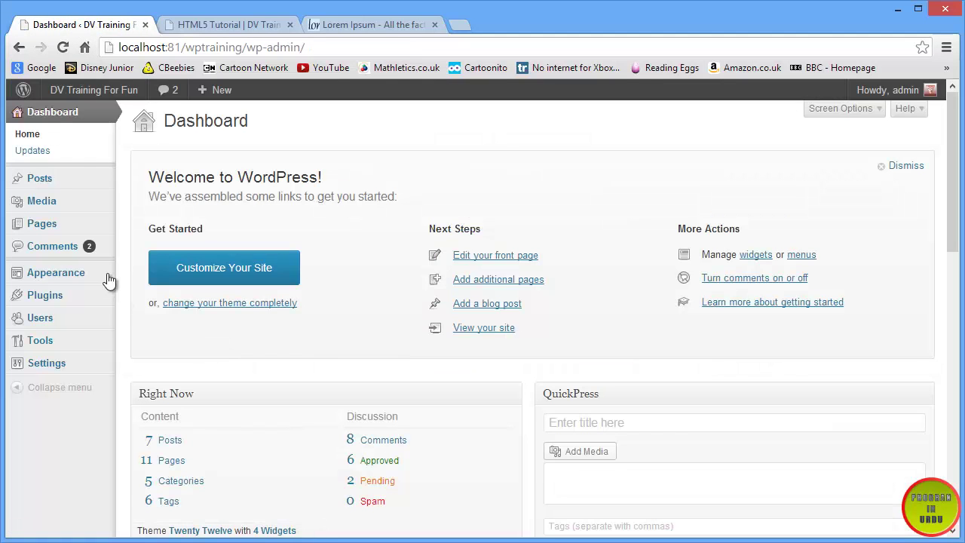
{"action": "left_click", "coordinate": [88, 247]}
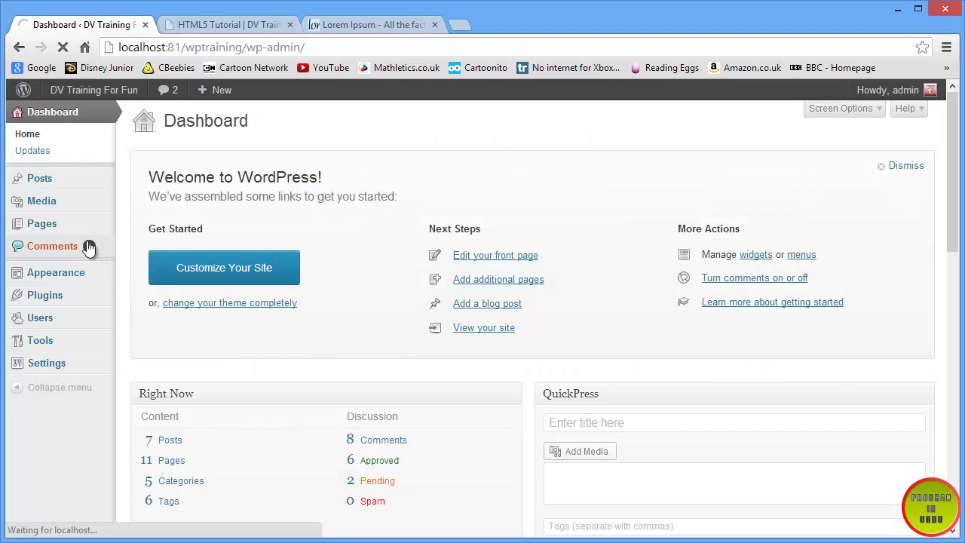
- Approve both pending anonymous comments, then reload the HTML5 Tutorial post
{"action": "mouse_move", "coordinate": [343, 268]}
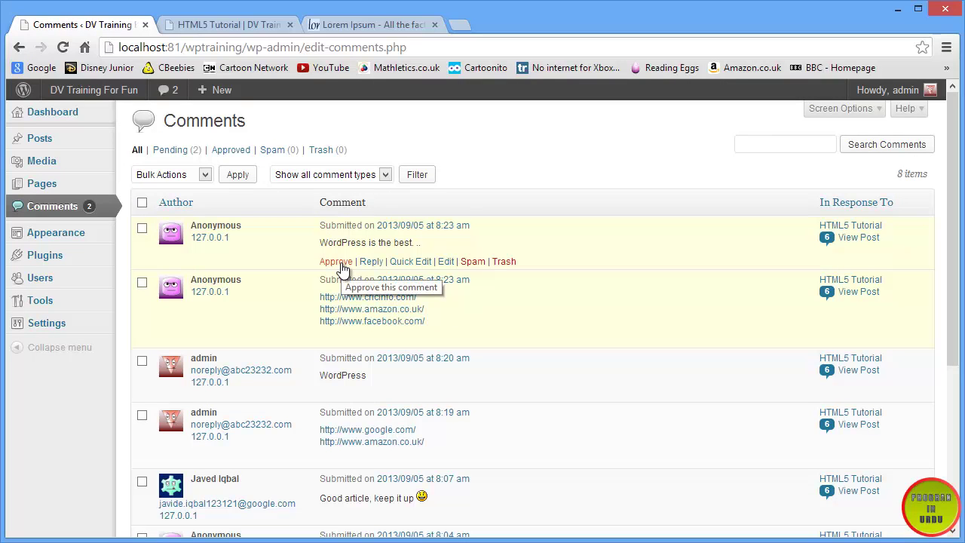
{"action": "left_click_drag", "start_coordinate": [321, 242], "coordinate": [424, 242]}
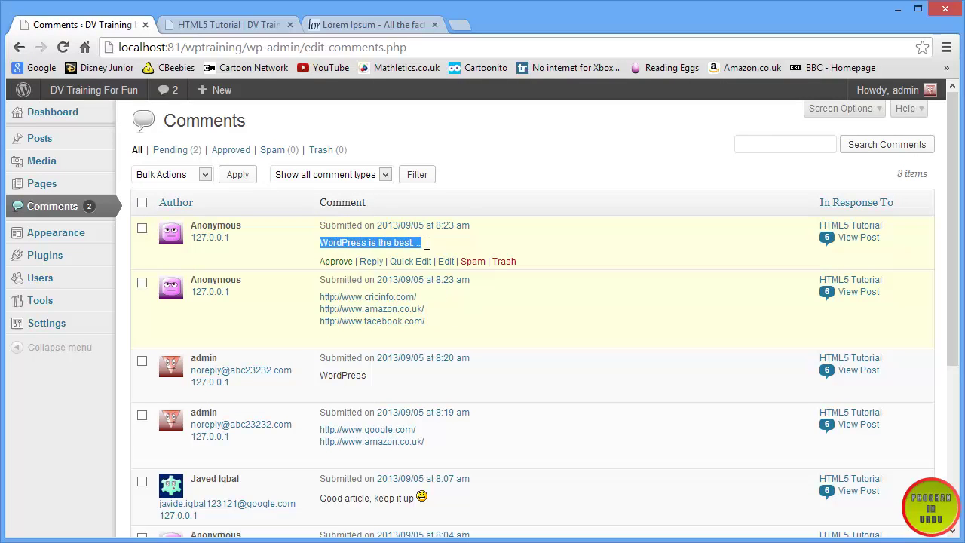
{"action": "left_click", "coordinate": [350, 264]}
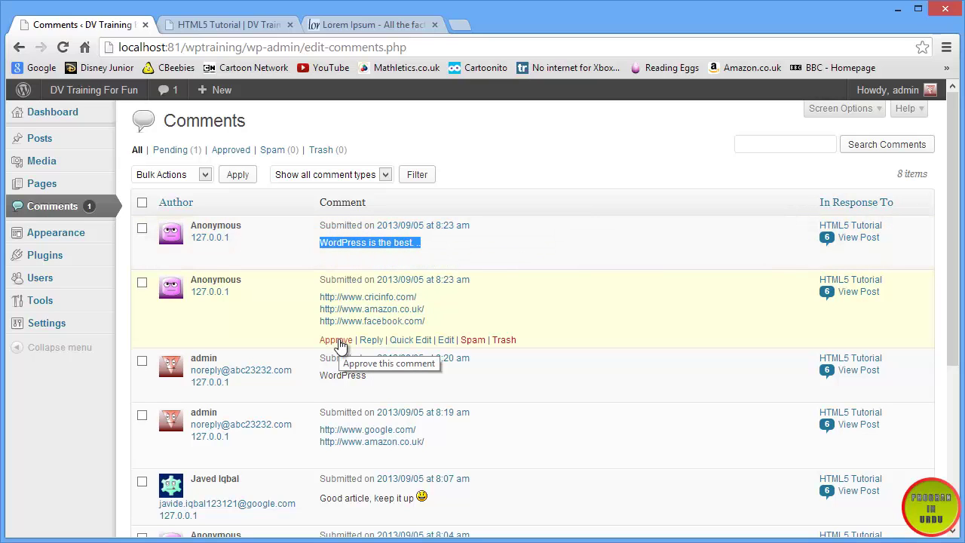
{"action": "left_click", "coordinate": [336, 340]}
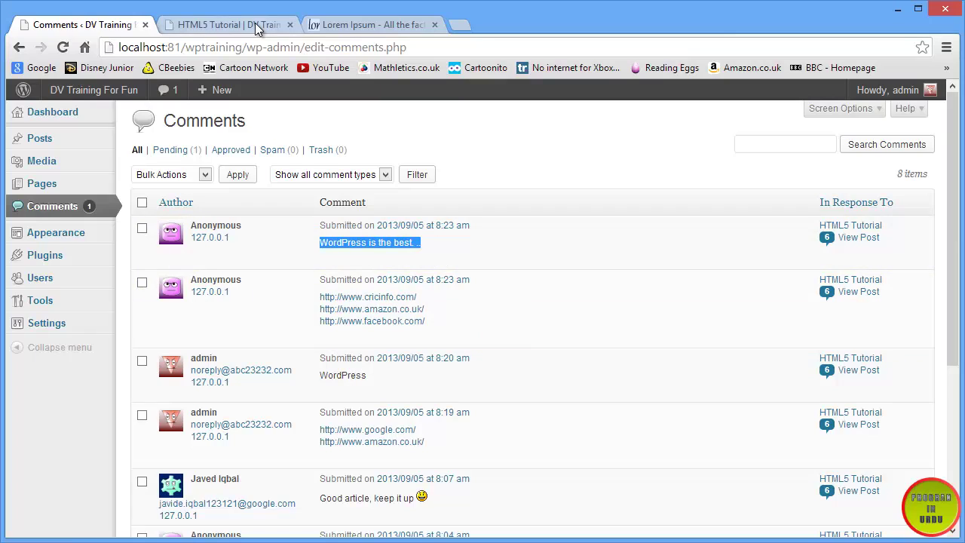
{"action": "left_click", "coordinate": [255, 23]}
{"action": "left_click", "coordinate": [63, 47]}
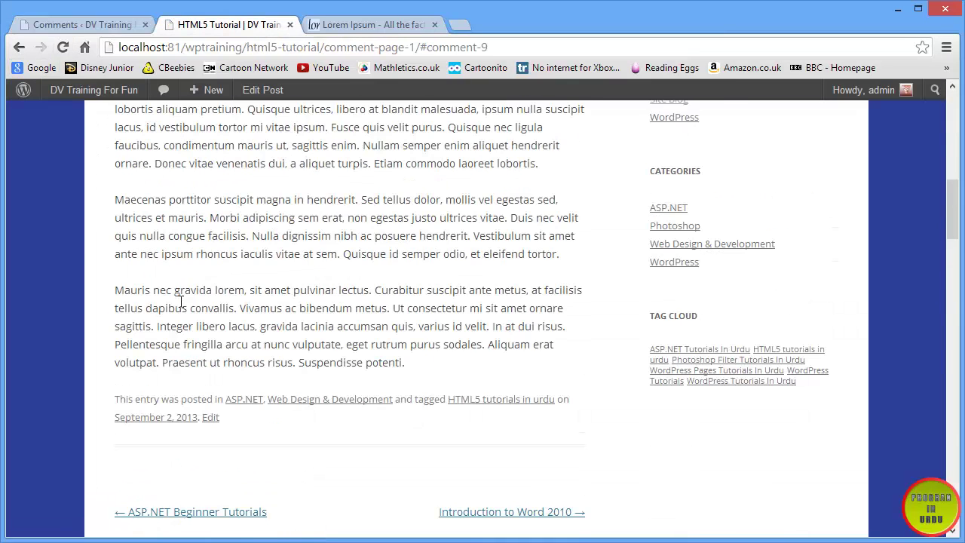
- Post the comment 'This is the best website.' and return to the Comments admin tab
{"action": "scroll", "coordinate": [229, 355], "scroll_direction": "down", "scroll_amount": 15}
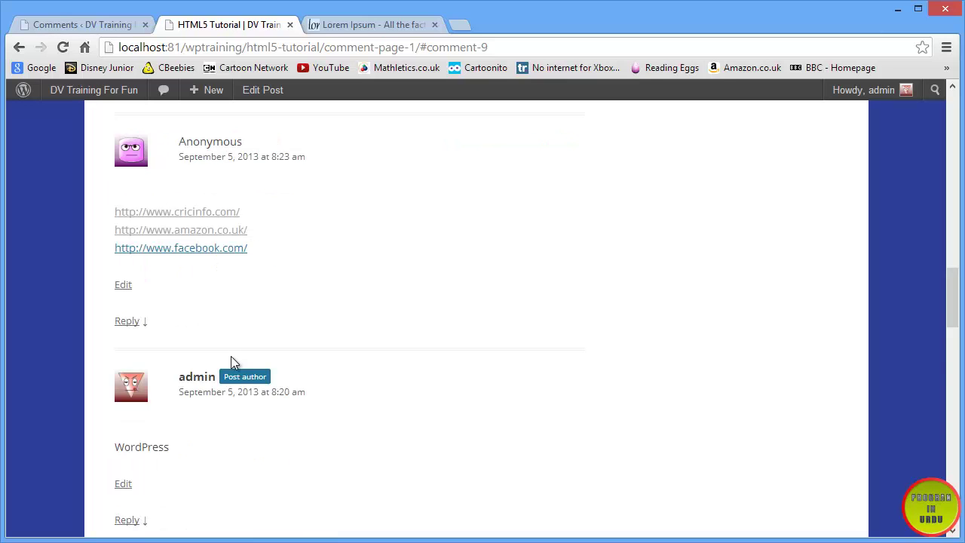
{"action": "left_click", "coordinate": [212, 226]}
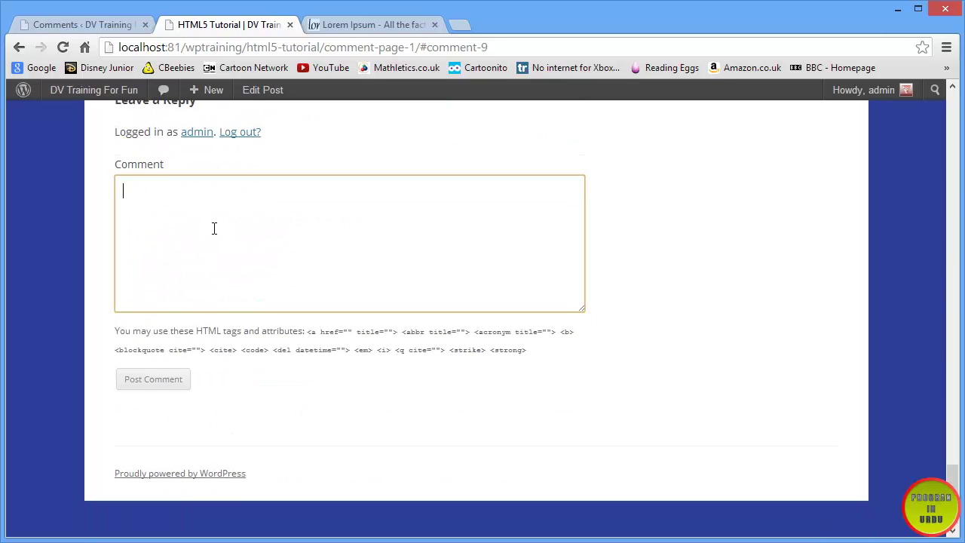
{"action": "type", "text": "This is the best website."}
{"action": "left_click", "coordinate": [143, 383]}
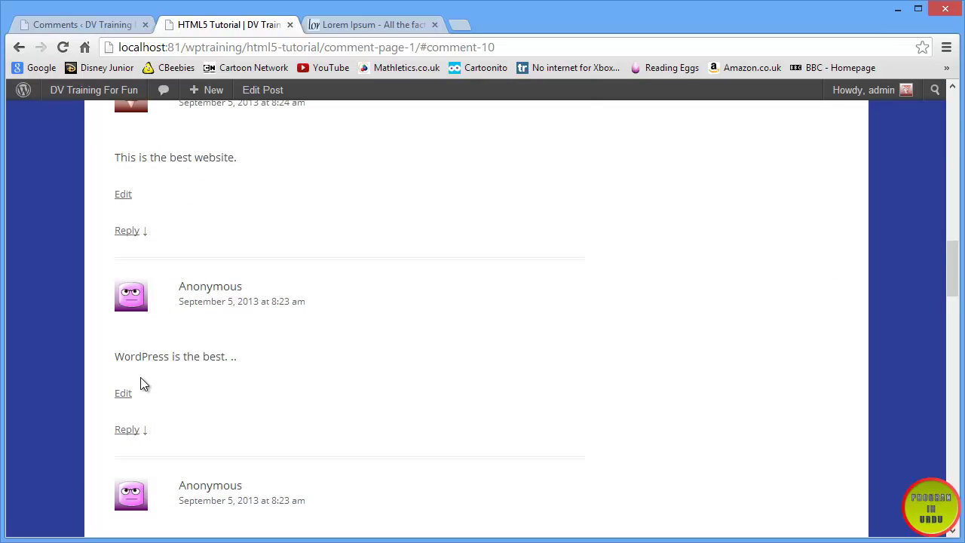
{"action": "scroll", "coordinate": [140, 380], "scroll_direction": "up", "scroll_amount": 4}
{"action": "left_click_drag", "start_coordinate": [252, 460], "coordinate": [114, 460]}
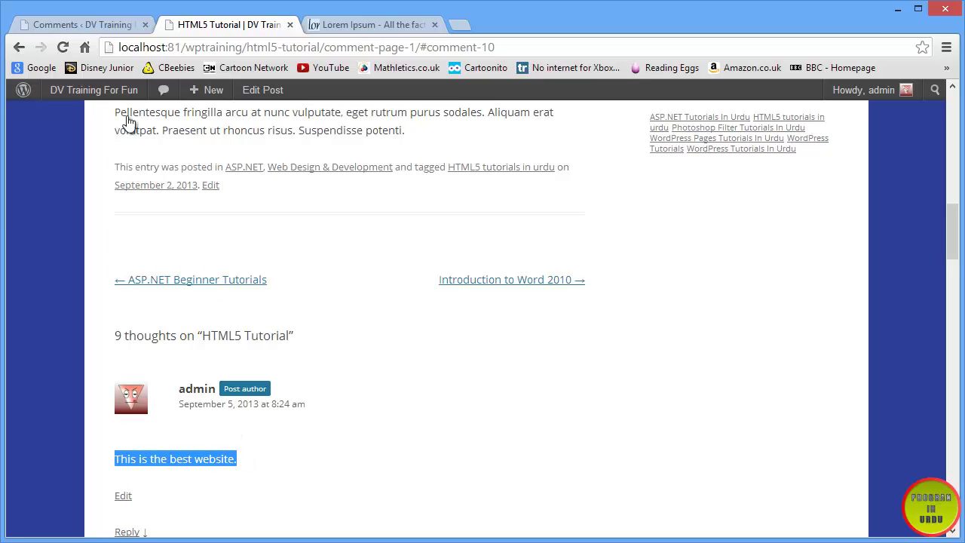
{"action": "left_click", "coordinate": [110, 26]}
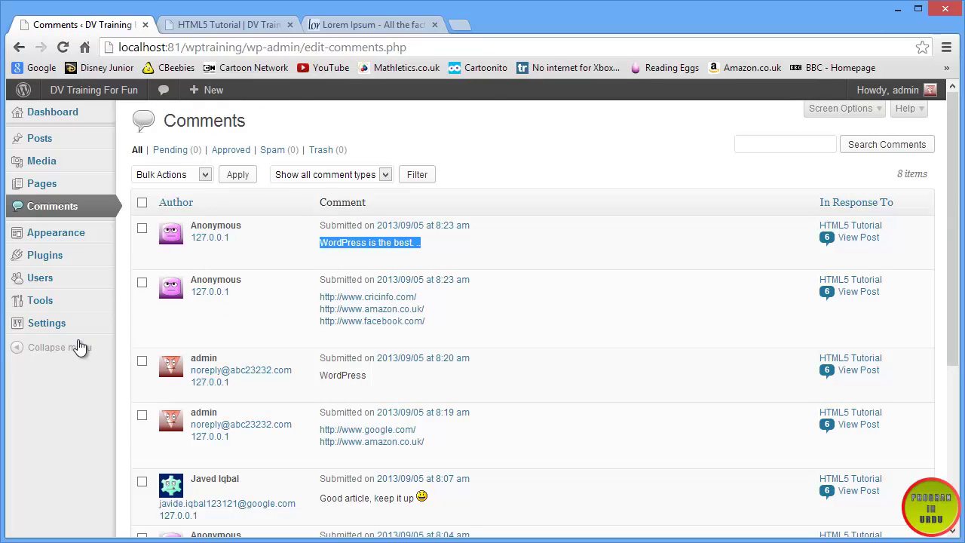
- Open Settings > Discussion and scroll to the Comment Moderation and Comment Blacklist fields
{"action": "mouse_move", "coordinate": [44, 331]}
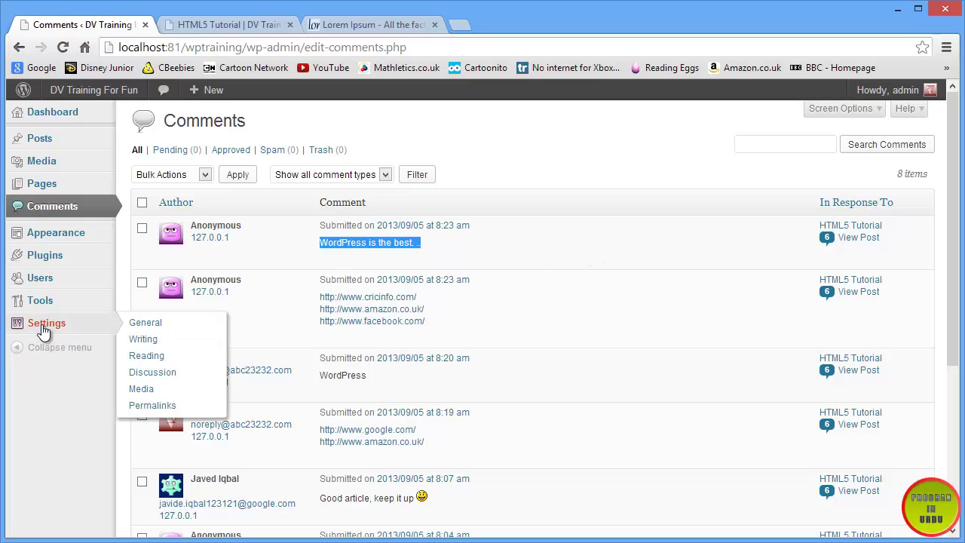
{"action": "left_click", "coordinate": [177, 373]}
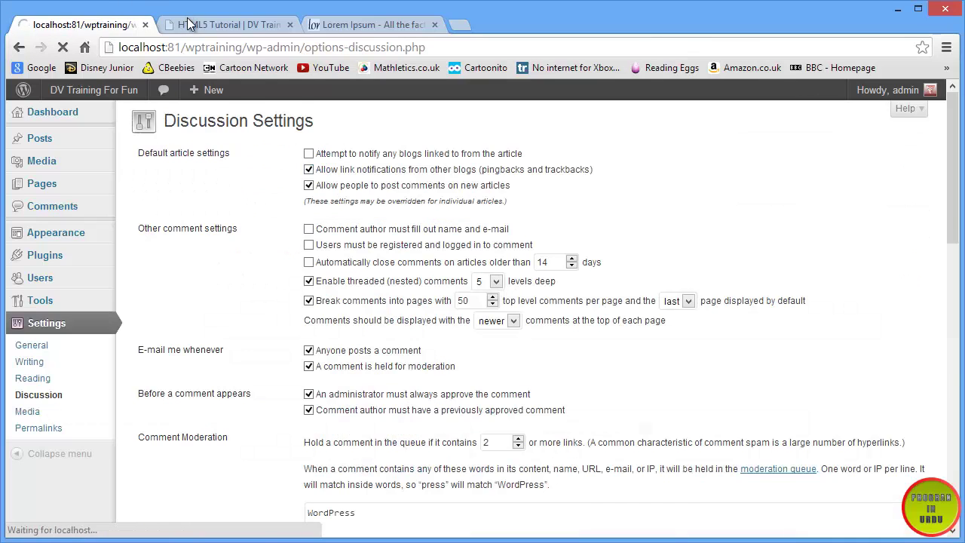
{"action": "scroll", "coordinate": [247, 296], "scroll_direction": "down", "scroll_amount": 2}
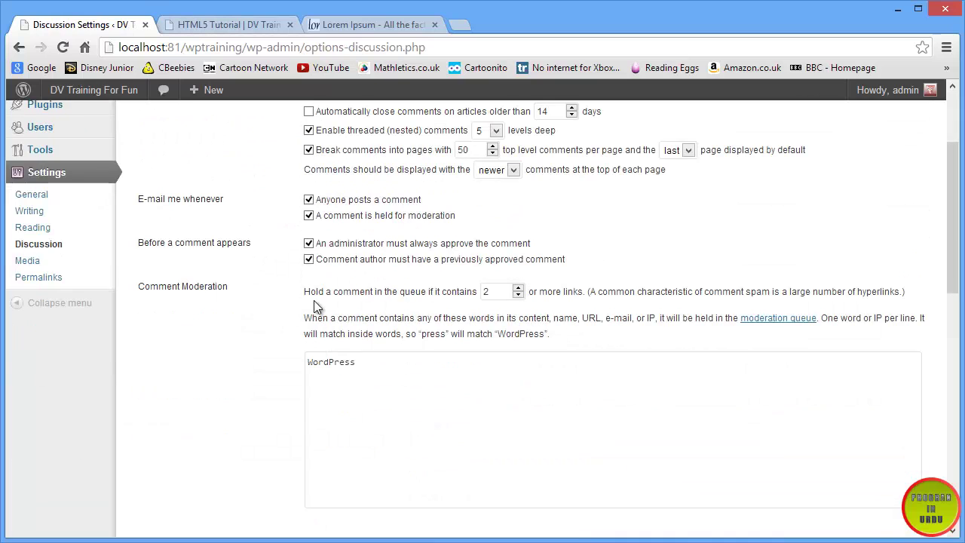
{"action": "scroll", "coordinate": [313, 300], "scroll_direction": "up", "scroll_amount": 2}
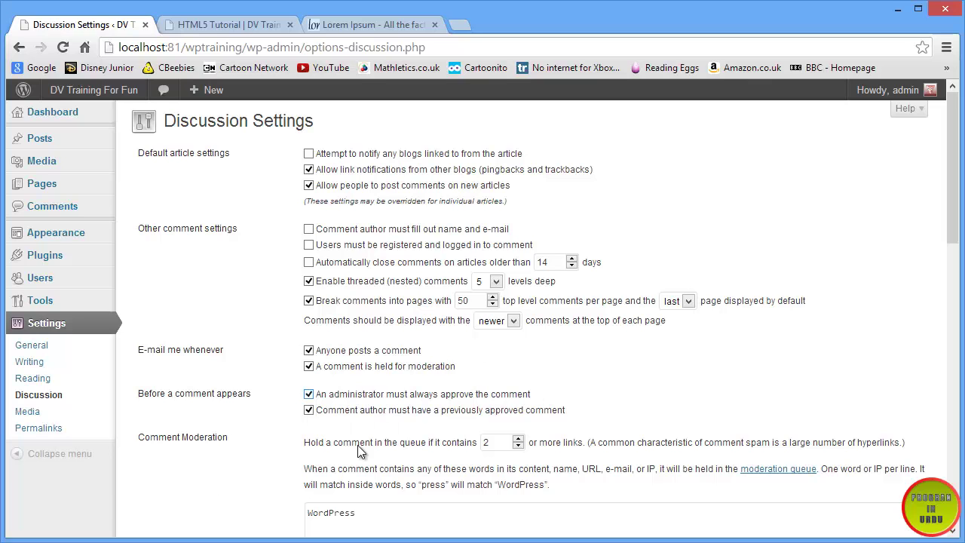
{"action": "left_click", "coordinate": [205, 22]}
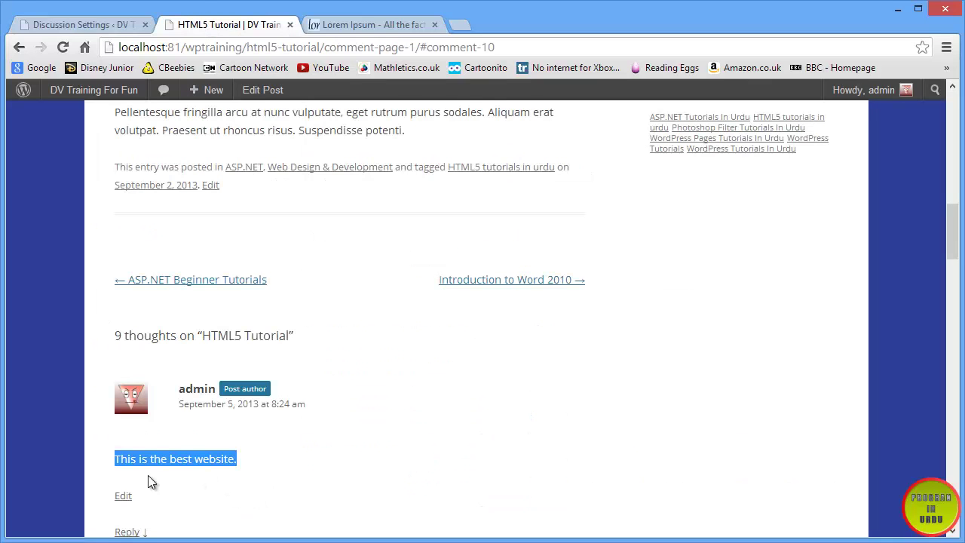
{"action": "left_click", "coordinate": [83, 24]}
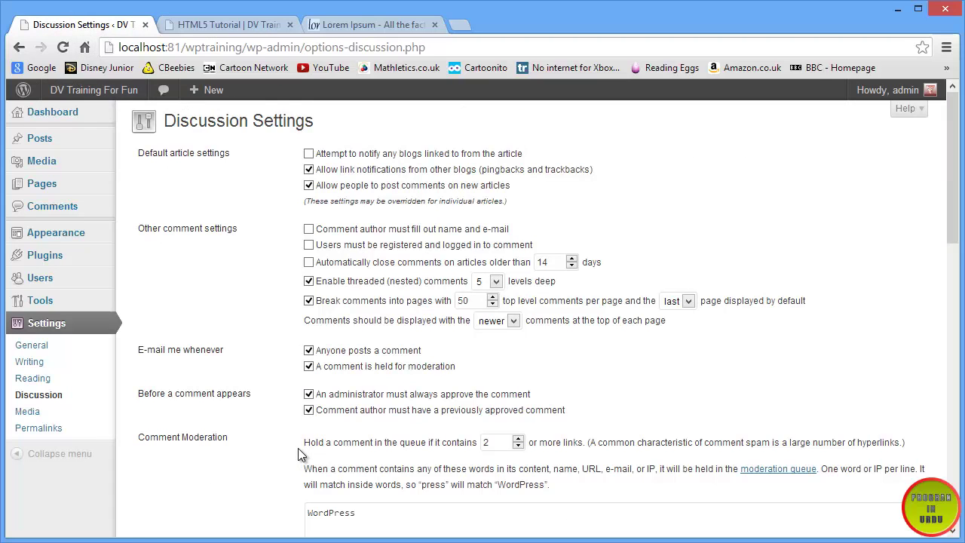
{"action": "scroll", "coordinate": [298, 448], "scroll_direction": "down", "scroll_amount": 5}
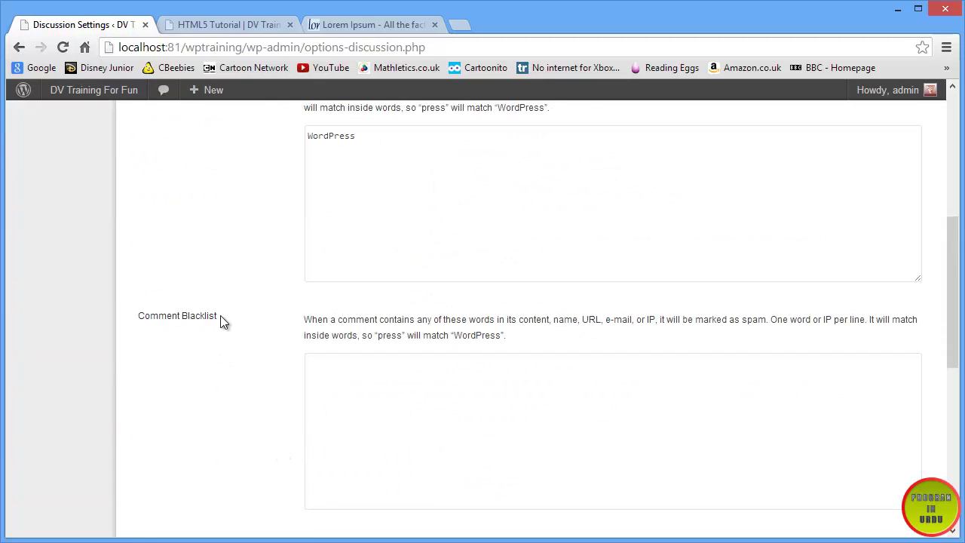
{"action": "left_click_drag", "start_coordinate": [220, 316], "coordinate": [136, 316]}
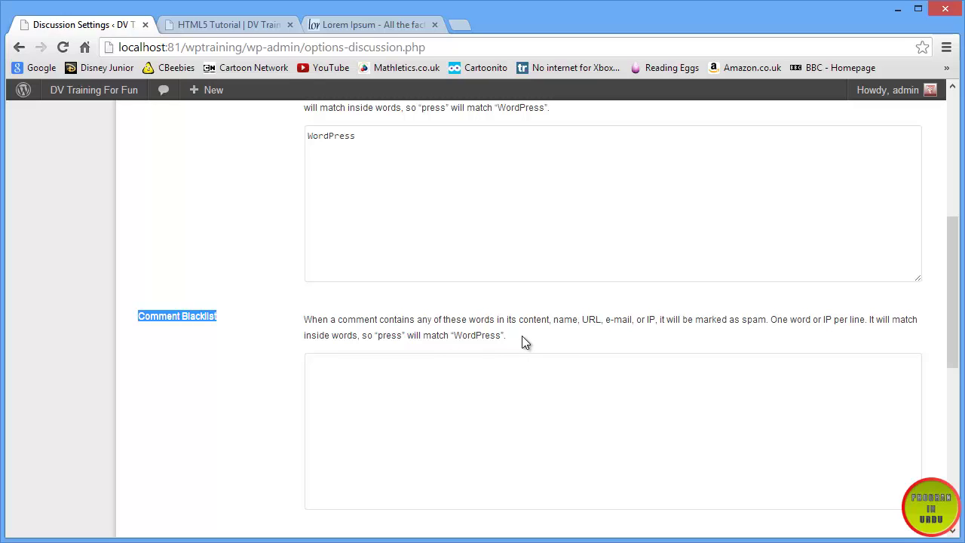
{"action": "left_click", "coordinate": [323, 408]}
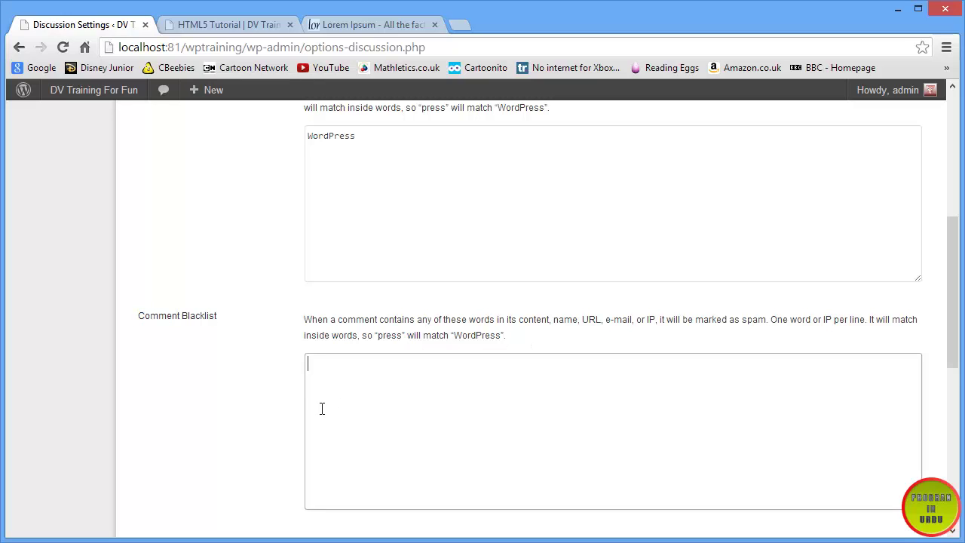
{"action": "double_click", "coordinate": [330, 137]}
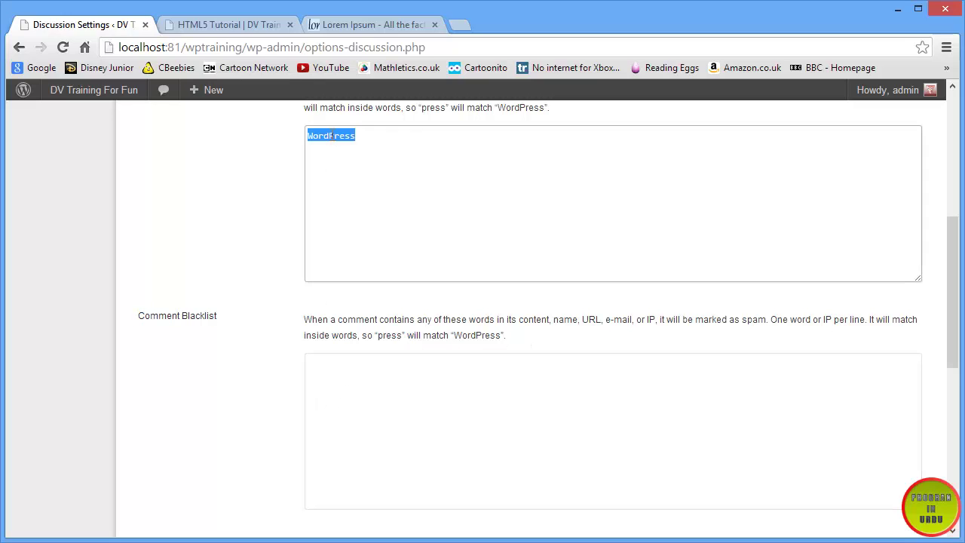
{"action": "left_click", "coordinate": [329, 376]}
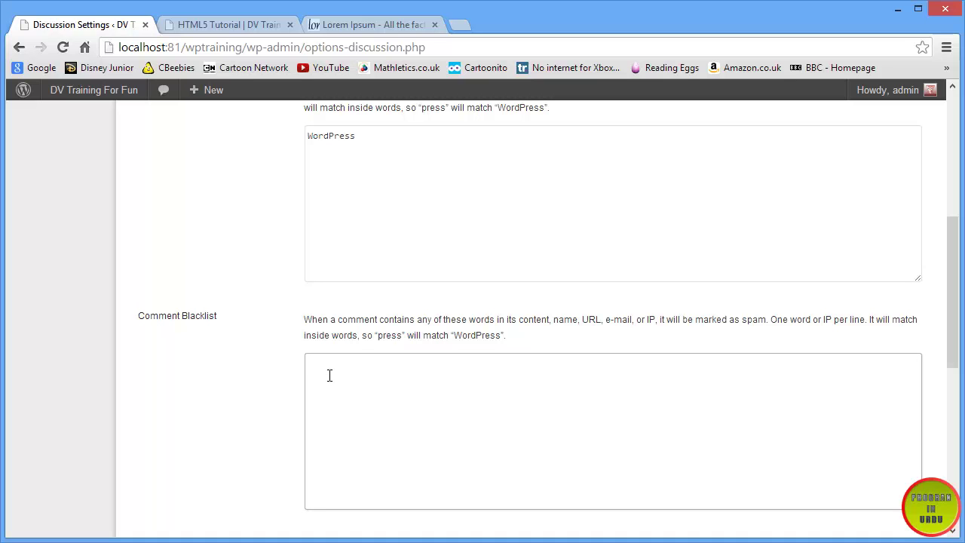
{"action": "left_click", "coordinate": [183, 29]}
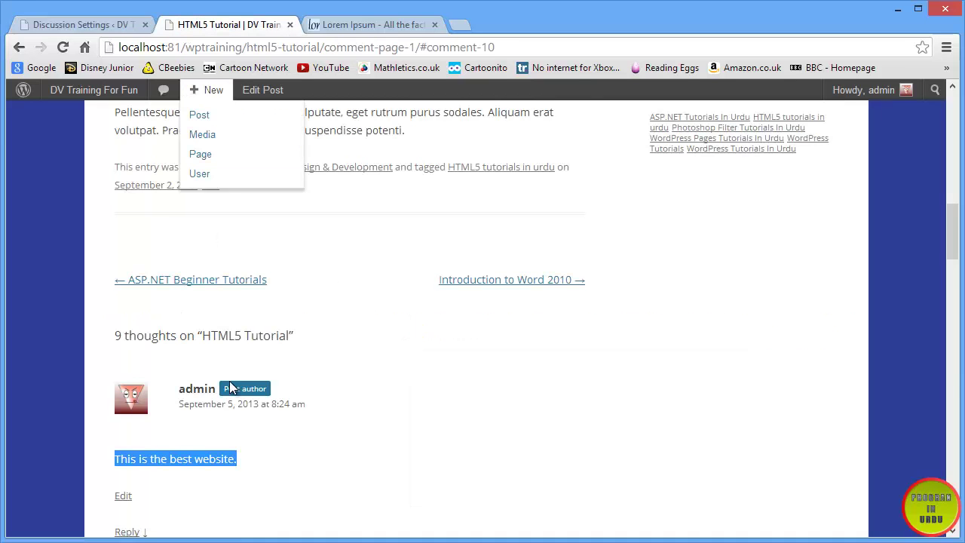
{"action": "scroll", "coordinate": [295, 494], "scroll_direction": "down", "scroll_amount": 10}
{"action": "scroll", "coordinate": [284, 486], "scroll_direction": "down", "scroll_amount": 5}
{"action": "scroll", "coordinate": [284, 487], "scroll_direction": "up", "scroll_amount": 1}
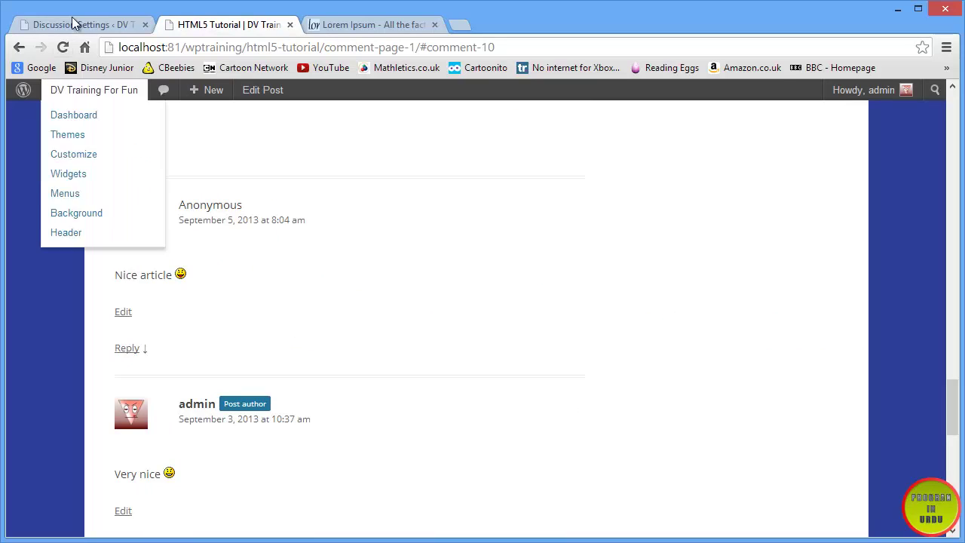
{"action": "left_click", "coordinate": [84, 25]}
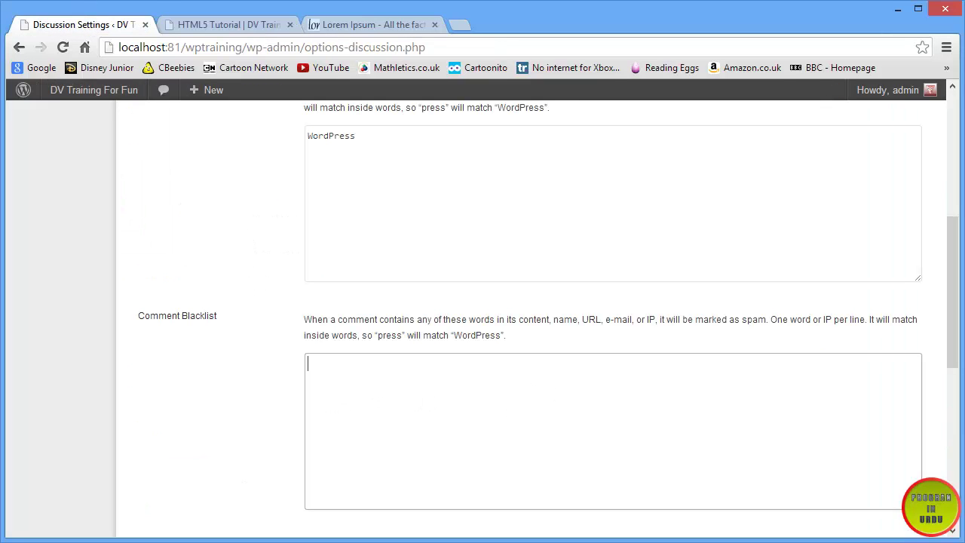
{"action": "left_click_drag", "start_coordinate": [958, 353], "coordinate": [953, 415]}
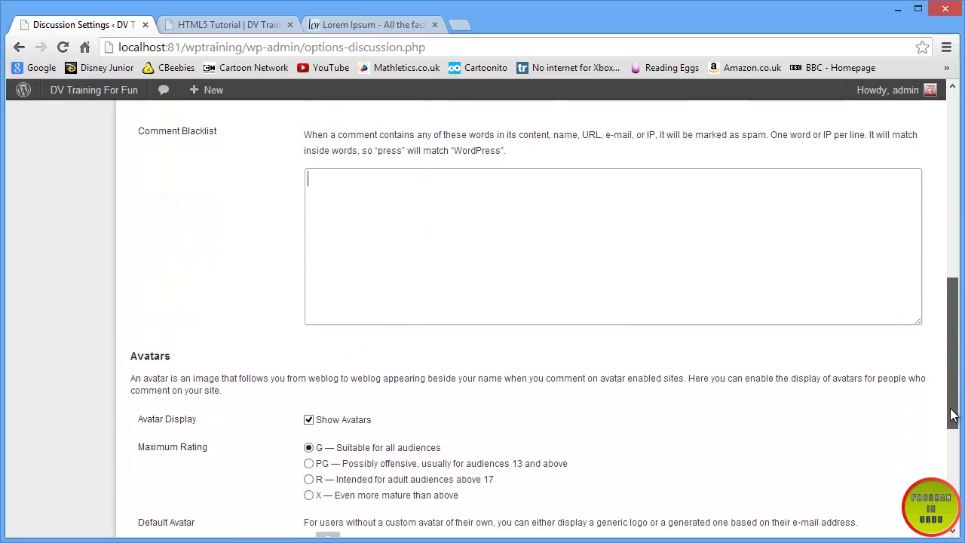
- Tick 'Comment author must fill out name and e-mail' under Other comment settings
{"action": "left_click", "coordinate": [458, 211]}
{"action": "scroll", "coordinate": [462, 312], "scroll_direction": "up", "scroll_amount": 5}
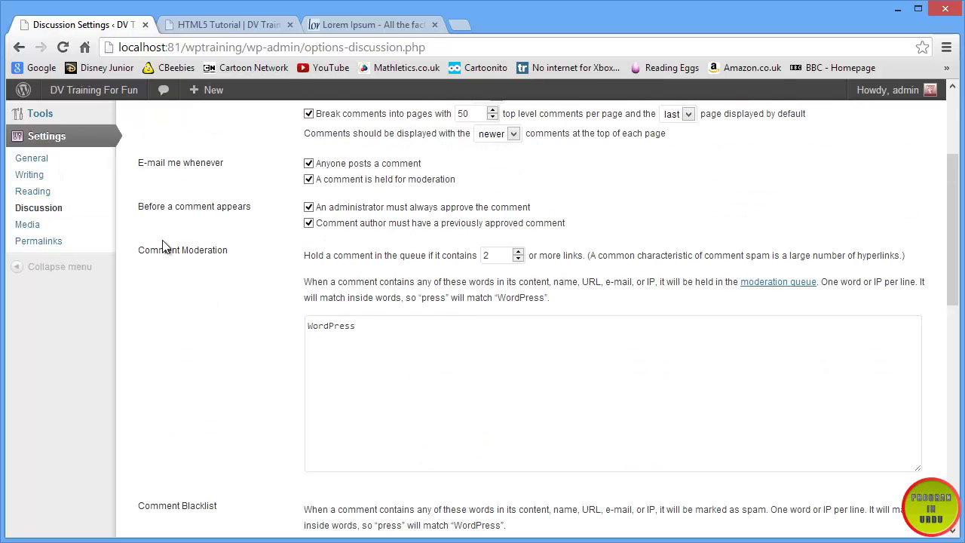
{"action": "scroll", "coordinate": [344, 463], "scroll_direction": "up", "scroll_amount": 3}
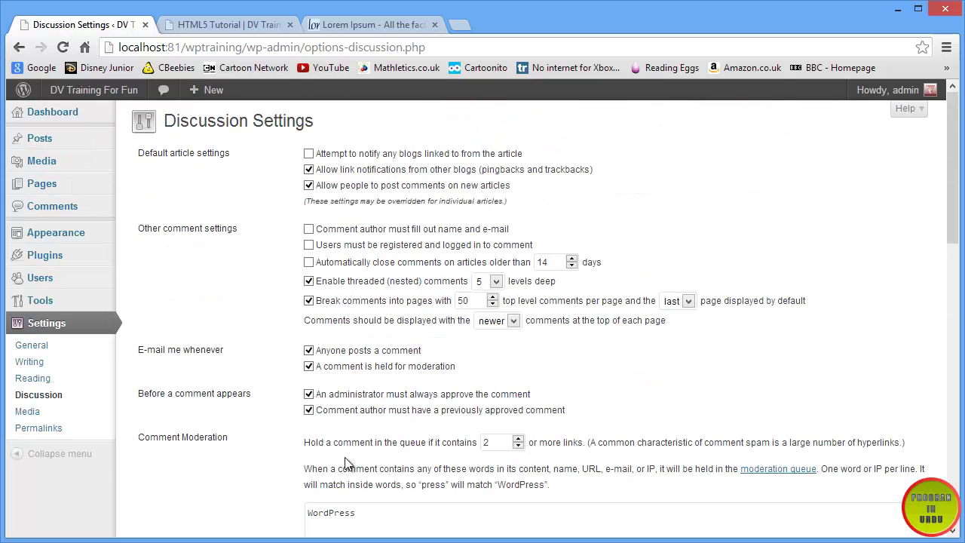
{"action": "scroll", "coordinate": [344, 459], "scroll_direction": "down", "scroll_amount": 7}
{"action": "scroll", "coordinate": [347, 452], "scroll_direction": "up", "scroll_amount": 5}
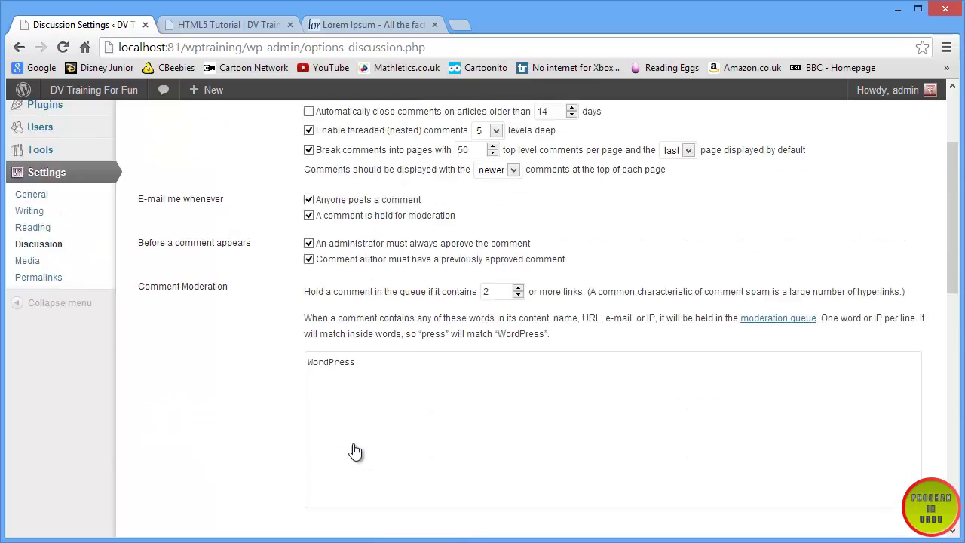
{"action": "scroll", "coordinate": [354, 448], "scroll_direction": "up", "scroll_amount": 3}
{"action": "left_click", "coordinate": [309, 226]}
- Glance at the HTML5 Tutorial post's comments, then return to review the Discussion Settings
{"action": "scroll", "coordinate": [294, 340], "scroll_direction": "down", "scroll_amount": 4}
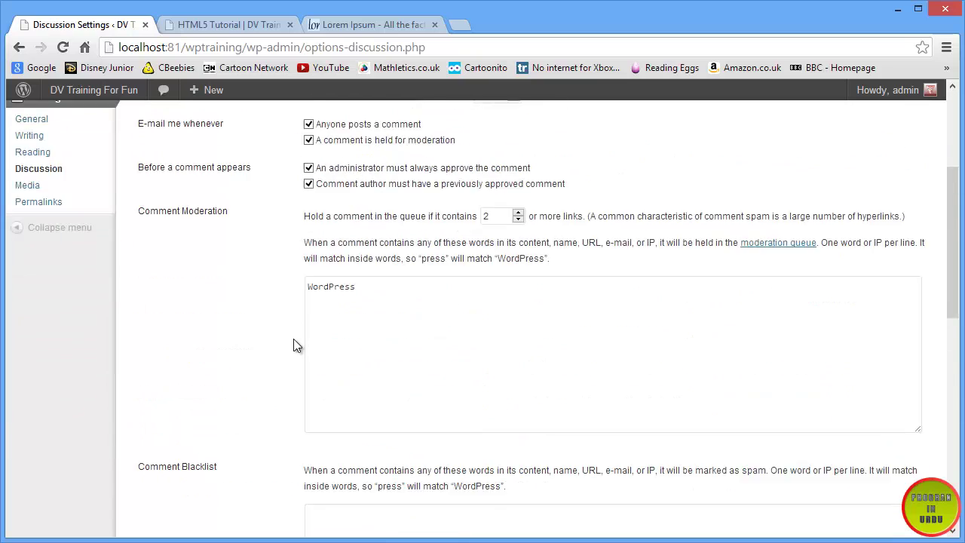
{"action": "scroll", "coordinate": [293, 344], "scroll_direction": "down", "scroll_amount": 7}
{"action": "scroll", "coordinate": [293, 344], "scroll_direction": "up", "scroll_amount": 6}
{"action": "scroll", "coordinate": [293, 344], "scroll_direction": "down", "scroll_amount": 1}
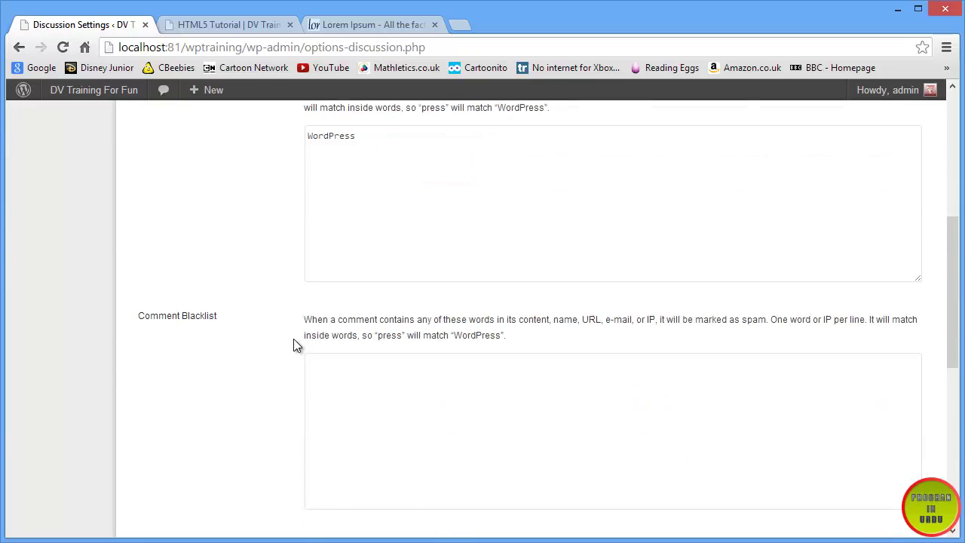
{"action": "scroll", "coordinate": [294, 344], "scroll_direction": "down", "scroll_amount": 6}
{"action": "scroll", "coordinate": [293, 343], "scroll_direction": "up", "scroll_amount": 2}
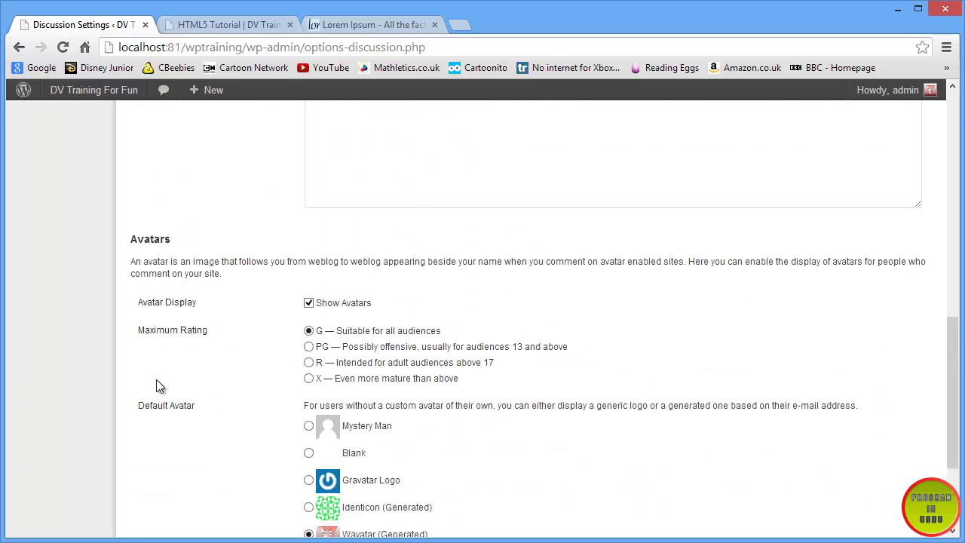
{"action": "scroll", "coordinate": [156, 380], "scroll_direction": "down", "scroll_amount": 1}
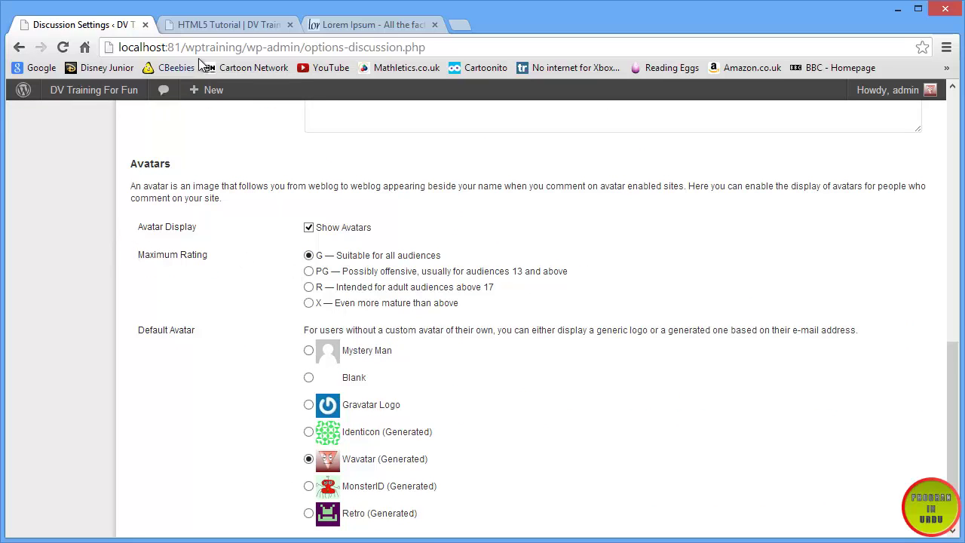
{"action": "left_click", "coordinate": [208, 27]}
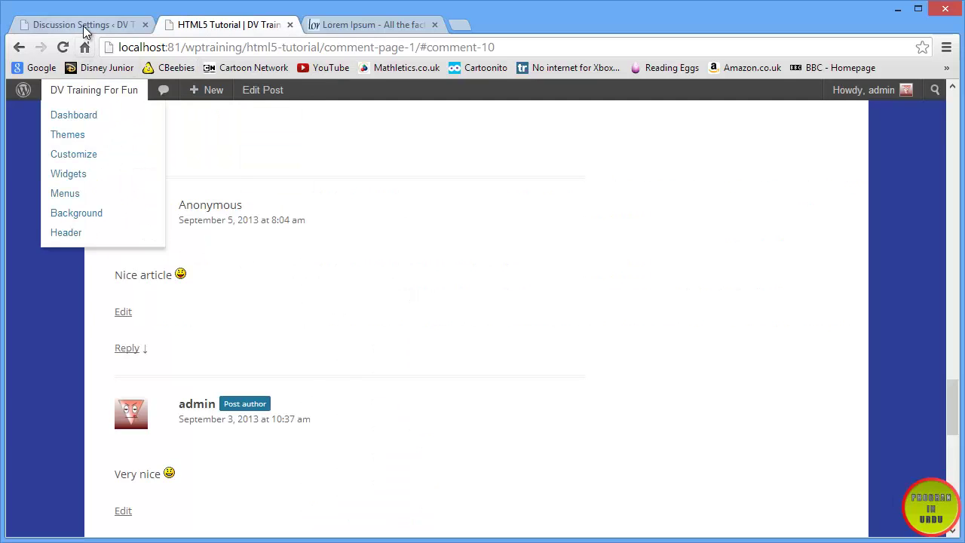
{"action": "left_click", "coordinate": [82, 26]}
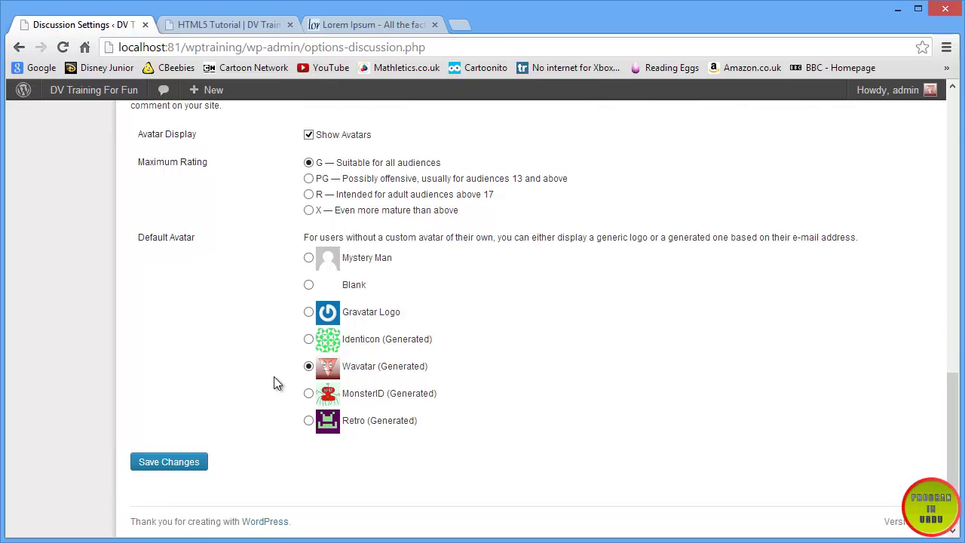
{"action": "scroll", "coordinate": [278, 381], "scroll_direction": "down", "scroll_amount": 2}
{"action": "scroll", "coordinate": [127, 406], "scroll_direction": "up", "scroll_amount": 2}
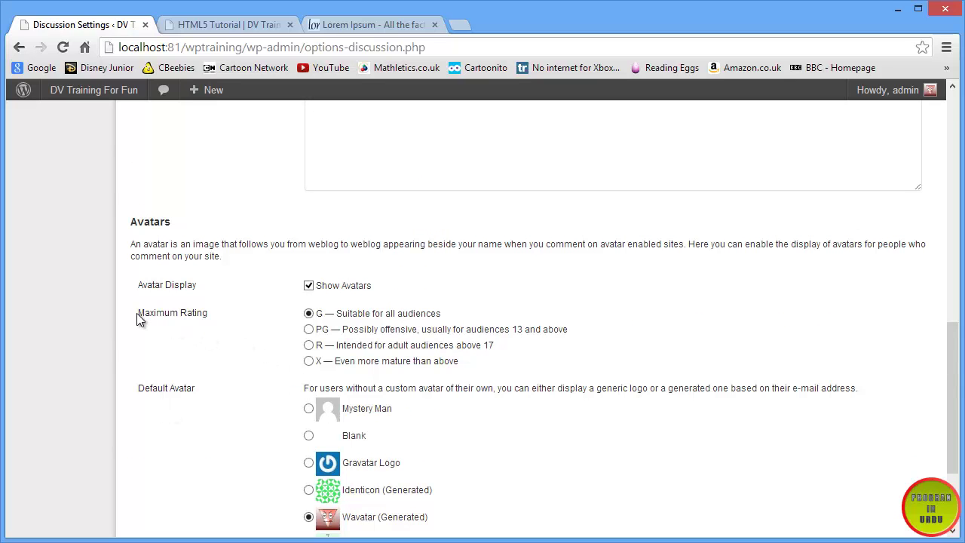
{"action": "left_click_drag", "start_coordinate": [137, 313], "coordinate": [227, 314]}
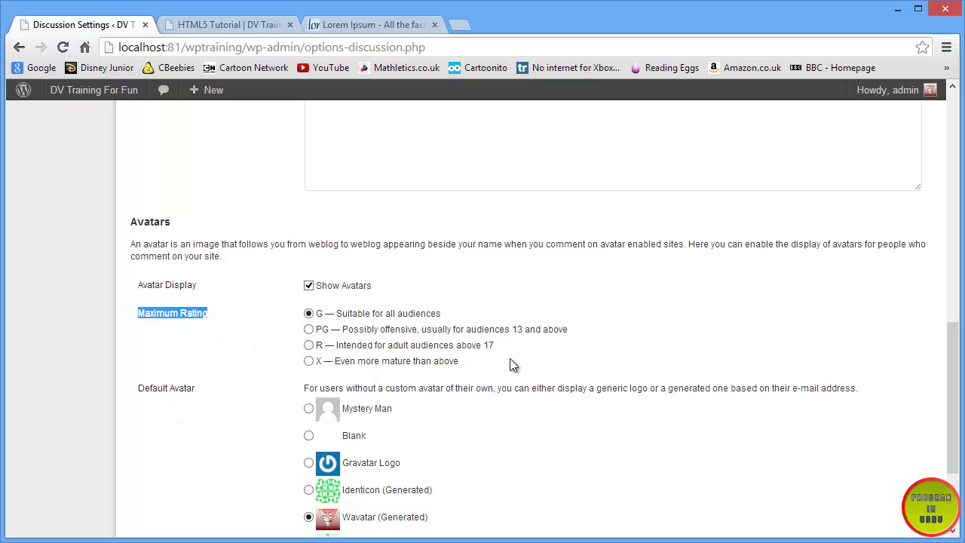
{"action": "left_click_drag", "start_coordinate": [468, 361], "coordinate": [275, 323]}
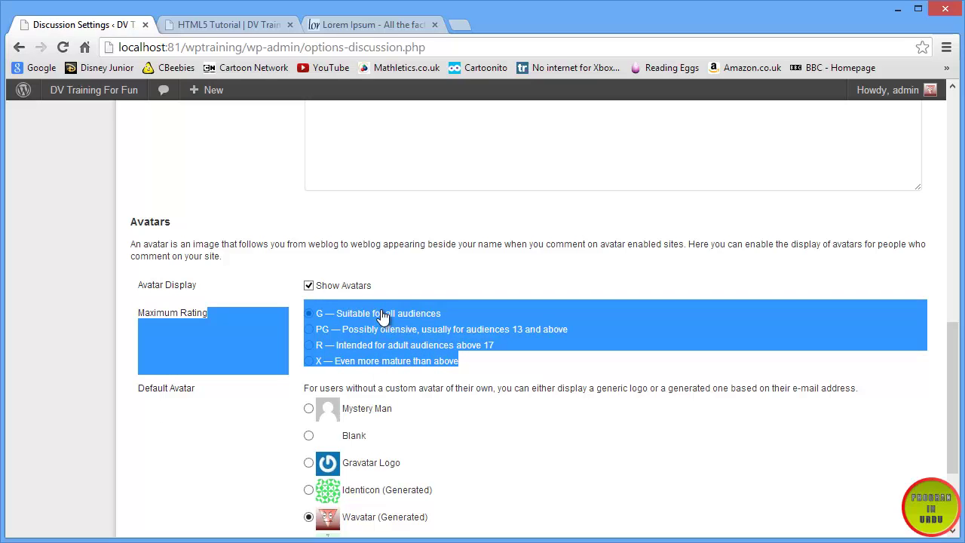
{"action": "left_click", "coordinate": [465, 280]}
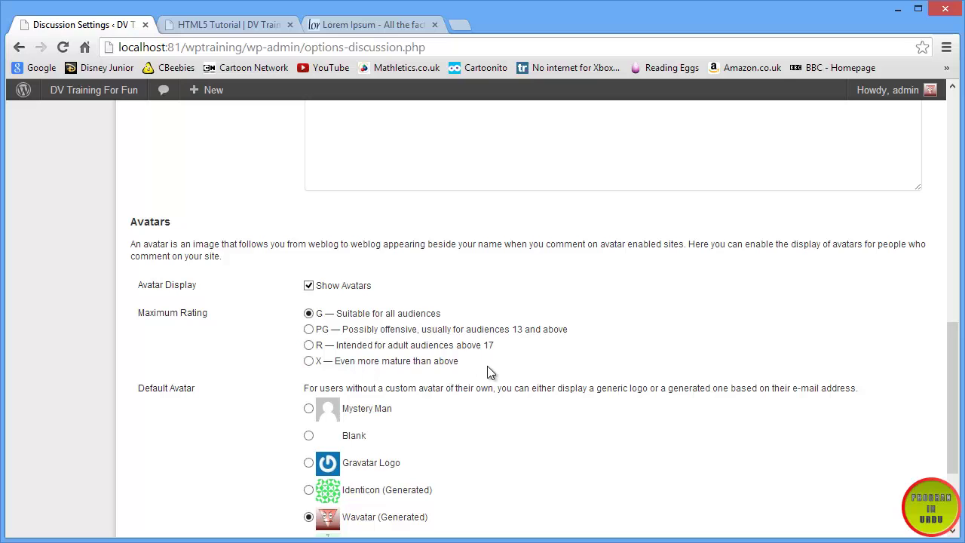
{"action": "scroll", "coordinate": [241, 339], "scroll_direction": "down", "scroll_amount": 3}
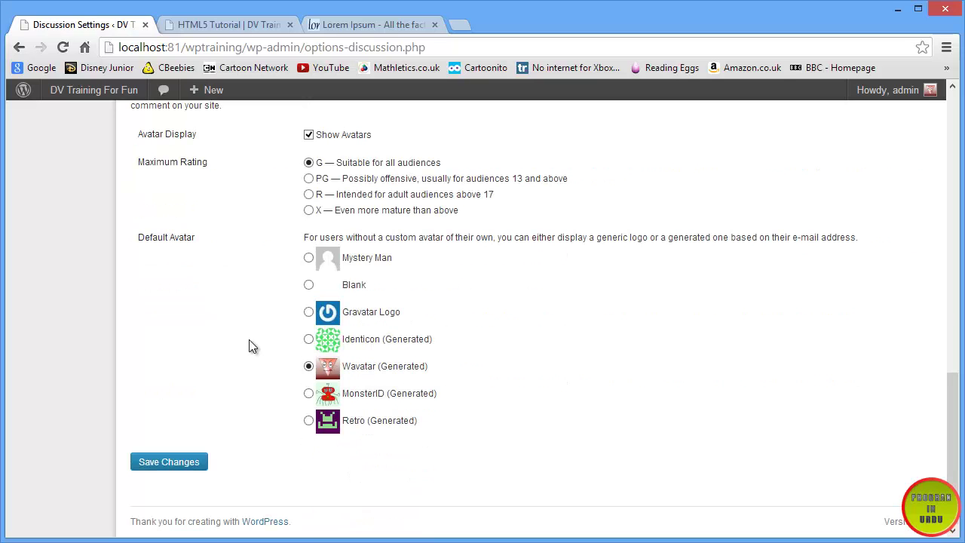
- Save the Discussion Settings with the name and e-mail requirement switched on
{"action": "left_click", "coordinate": [195, 461]}
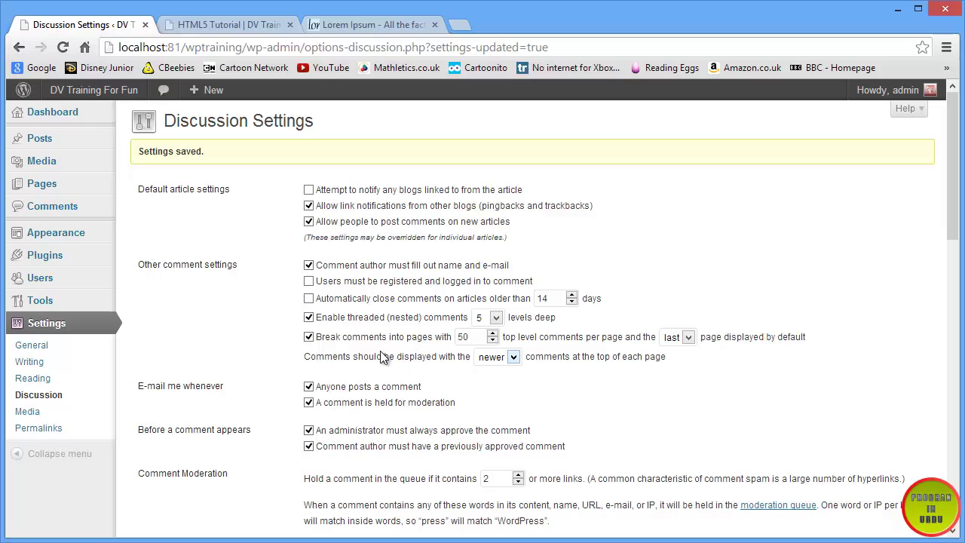
- Tick 'Users must be registered and logged in to comment' and review the settings page
{"action": "left_click", "coordinate": [309, 282]}
{"action": "scroll", "coordinate": [248, 316], "scroll_direction": "down", "scroll_amount": 2}
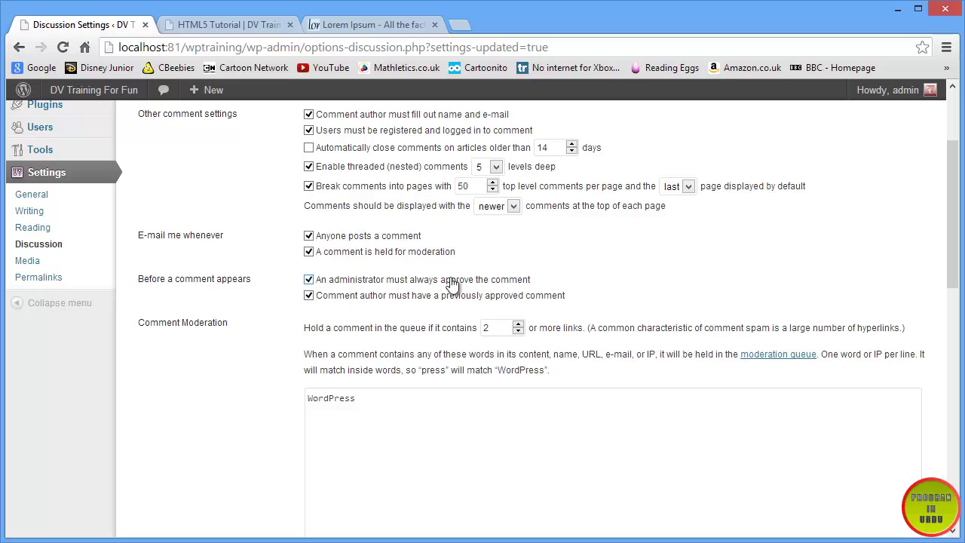
{"action": "scroll", "coordinate": [405, 322], "scroll_direction": "up", "scroll_amount": 1}
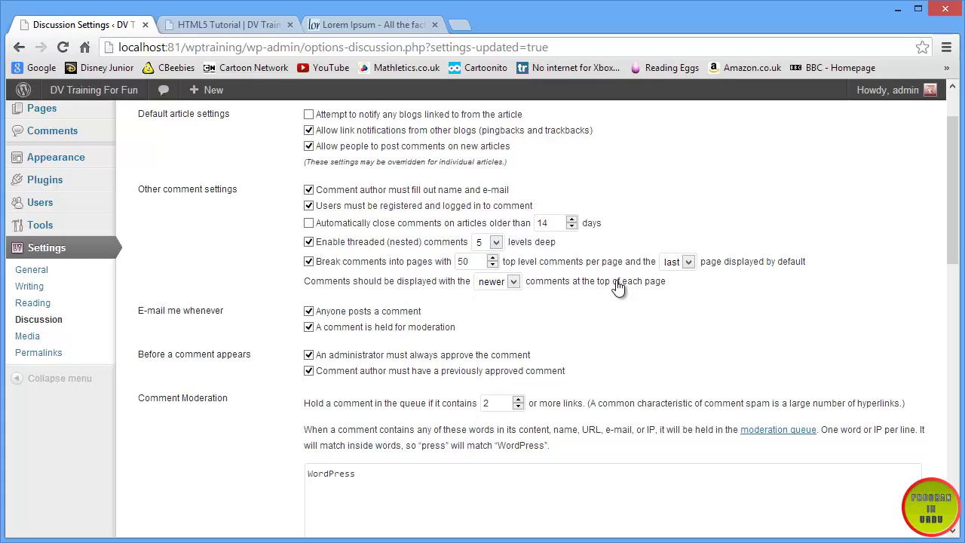
{"action": "scroll", "coordinate": [545, 274], "scroll_direction": "down", "scroll_amount": 7}
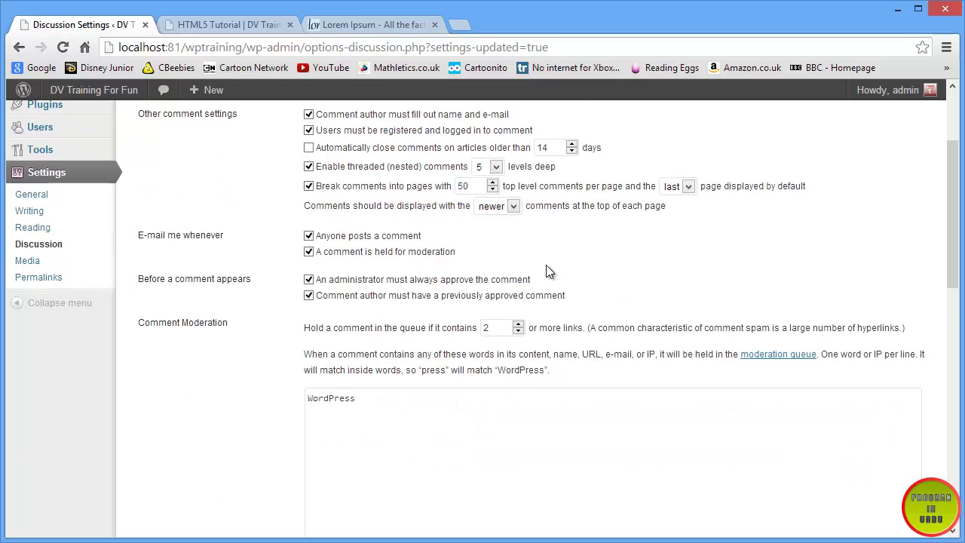
{"action": "scroll", "coordinate": [547, 265], "scroll_direction": "down", "scroll_amount": 3}
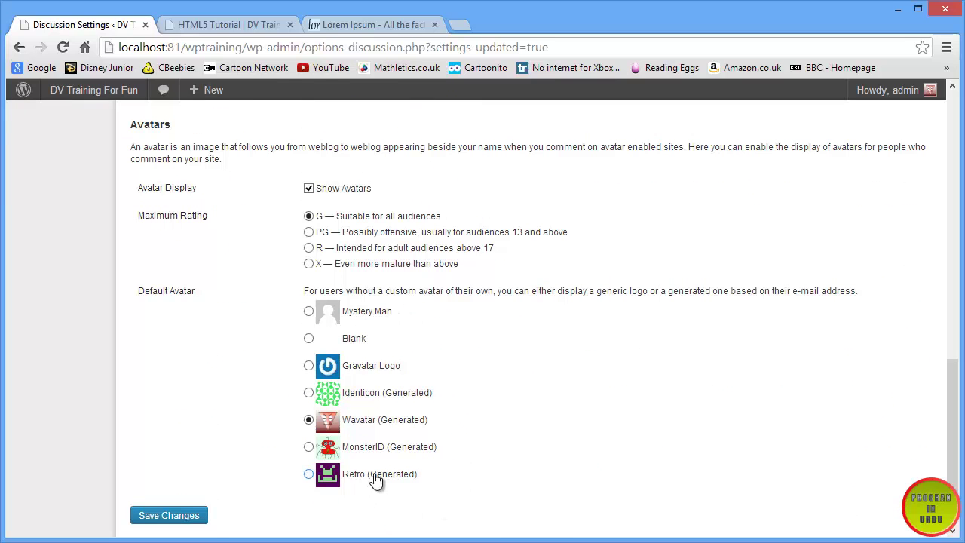
{"action": "scroll", "coordinate": [374, 475], "scroll_direction": "up", "scroll_amount": 9}
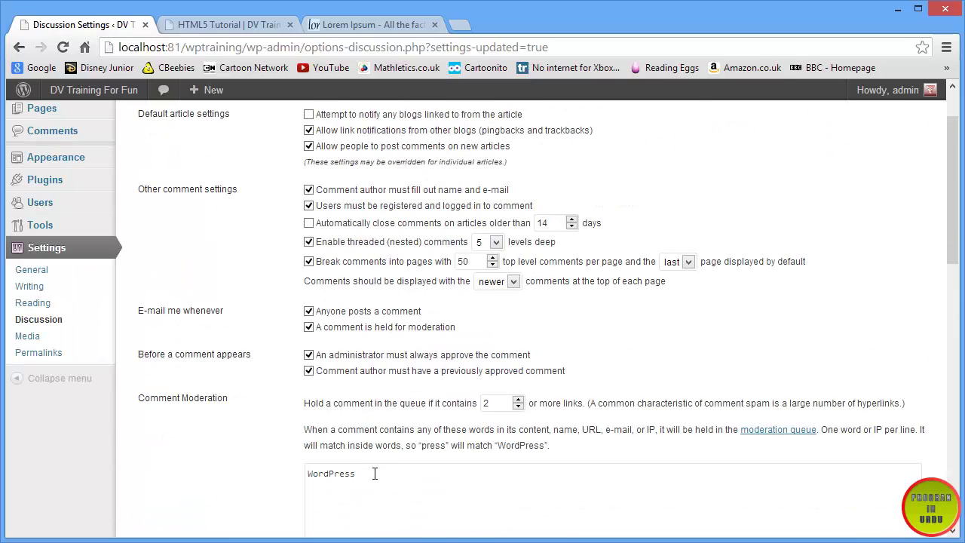
{"action": "scroll", "coordinate": [375, 473], "scroll_direction": "up", "scroll_amount": 1}
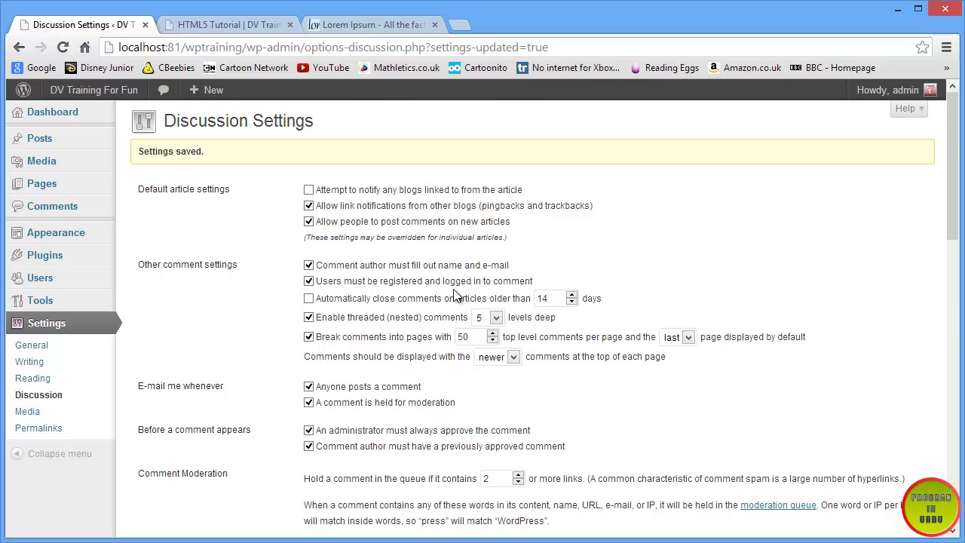
{"action": "scroll", "coordinate": [377, 282], "scroll_direction": "down", "scroll_amount": 10}
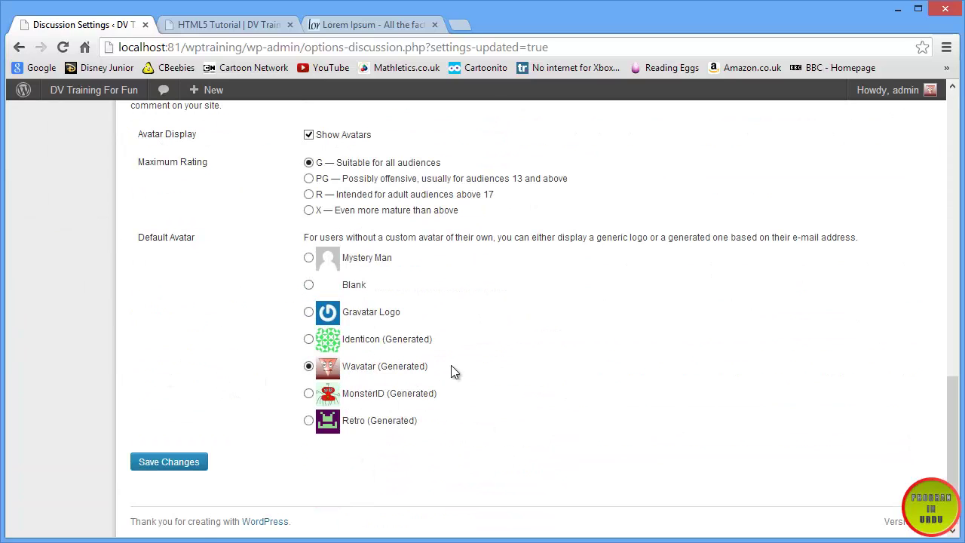
{"action": "scroll", "coordinate": [450, 370], "scroll_direction": "up", "scroll_amount": 1}
{"action": "scroll", "coordinate": [349, 339], "scroll_direction": "down", "scroll_amount": 1}
{"action": "scroll", "coordinate": [438, 357], "scroll_direction": "up", "scroll_amount": 12}
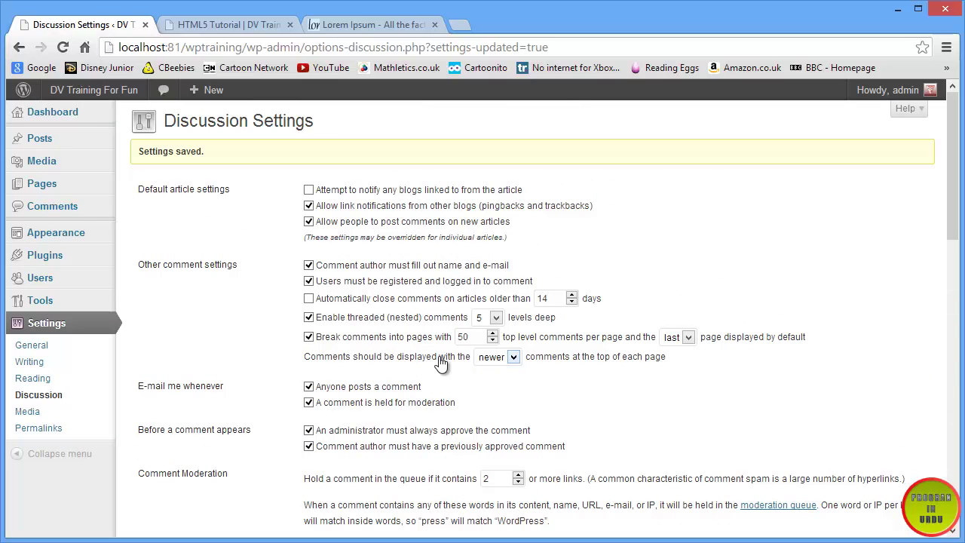